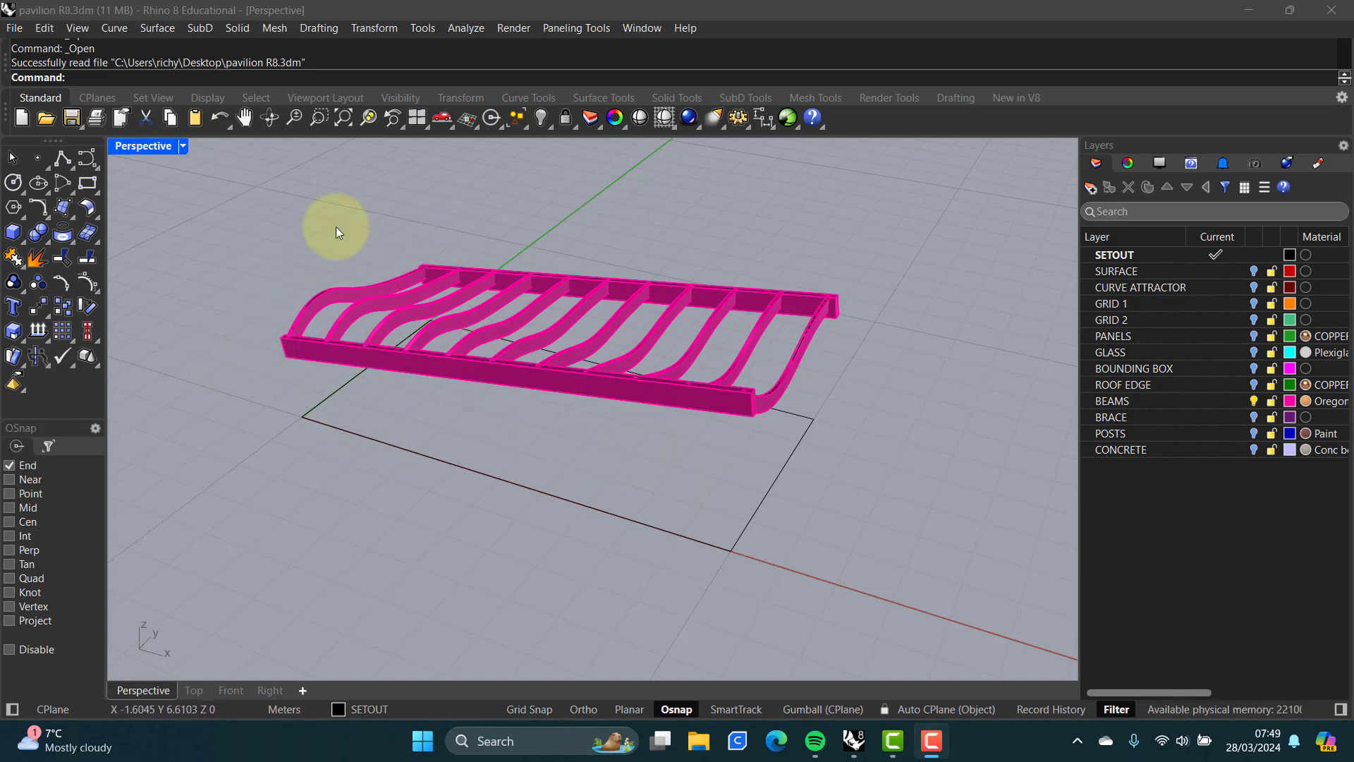
- Turn on the SURFACE layer and compare the surface with the beams in a shaded, maximized Top viewport
double_click(143, 147)
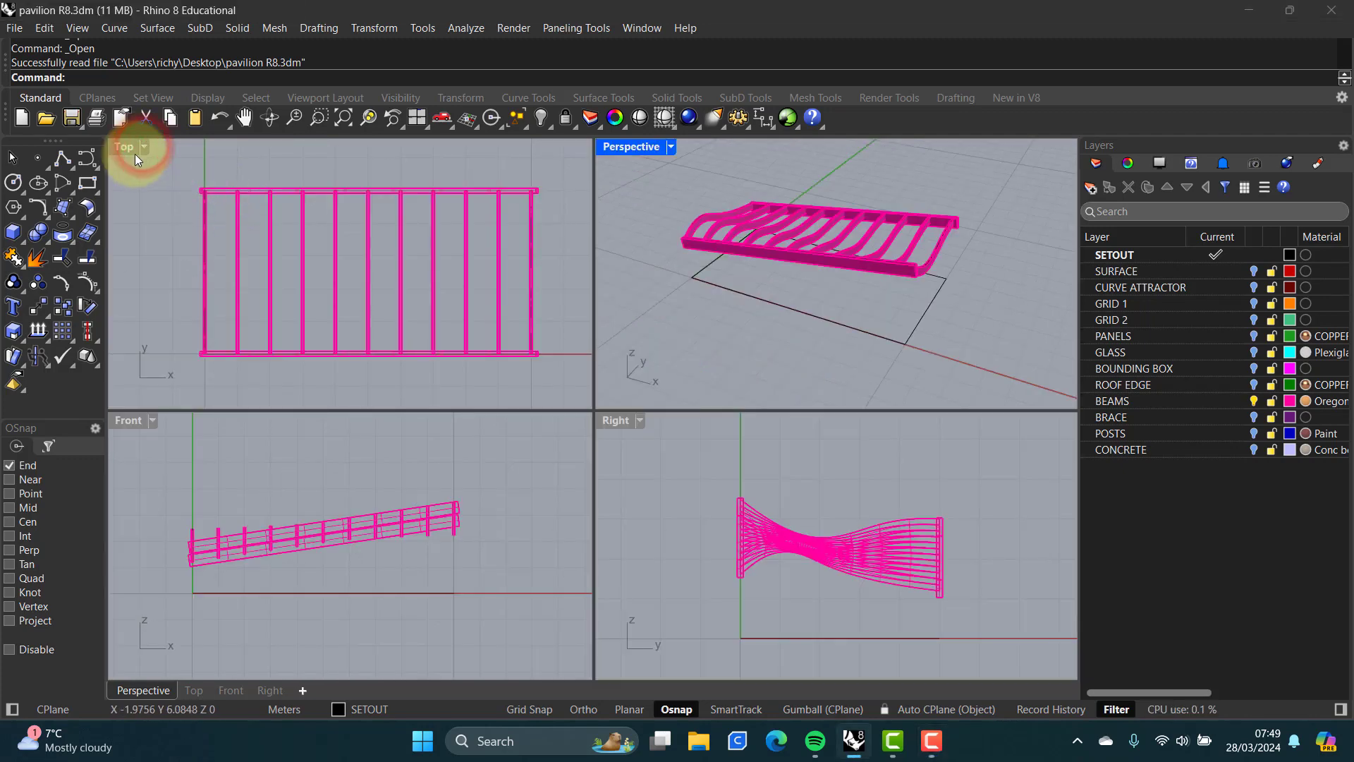
click(1253, 272)
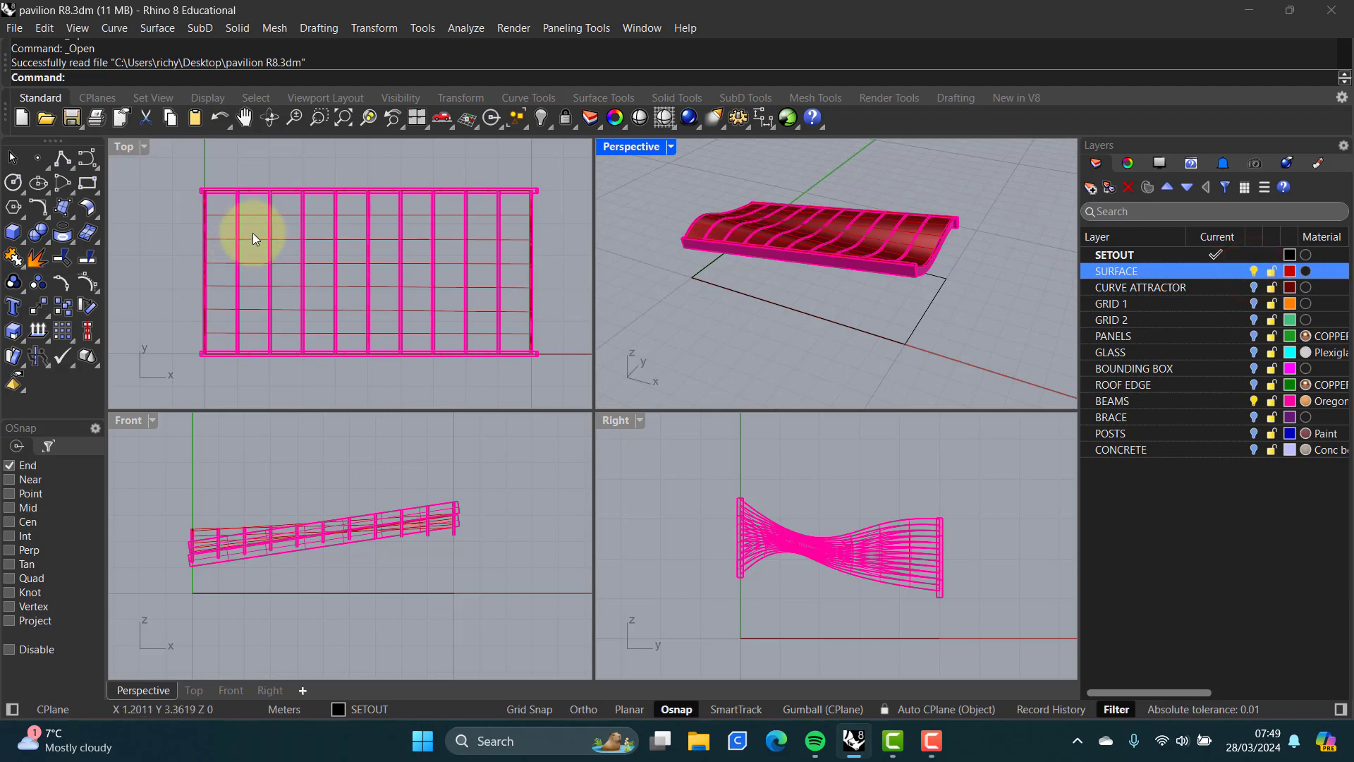
middle_click(275, 167)
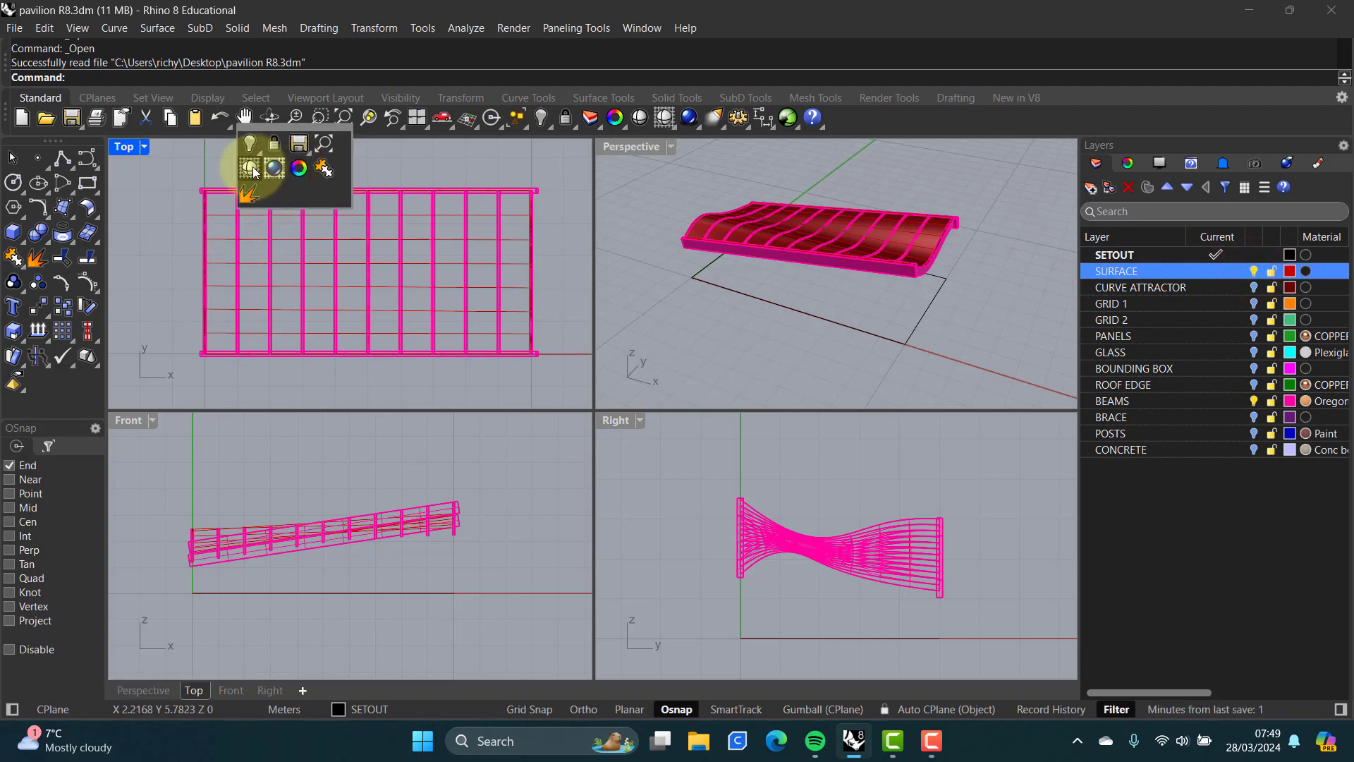
click(252, 170)
double_click(126, 150)
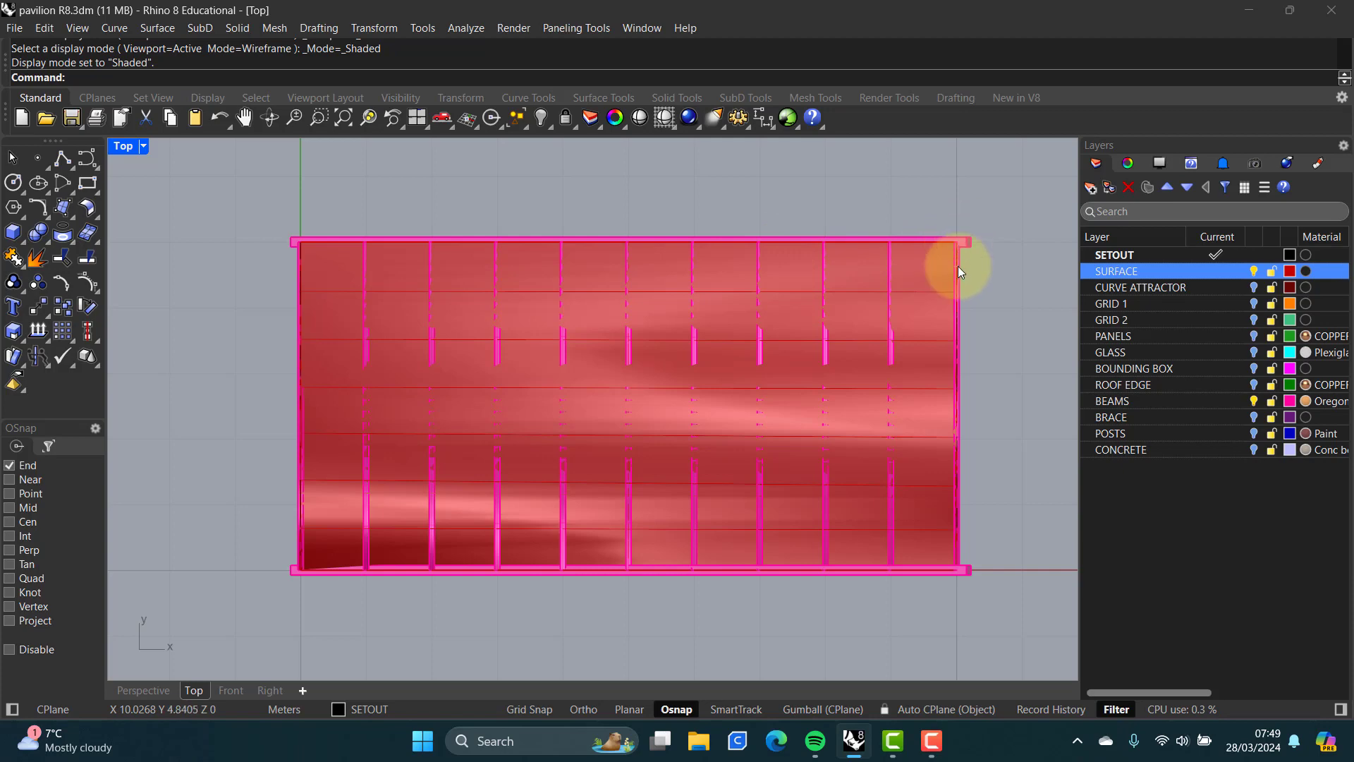
scroll(973, 575, up, 8)
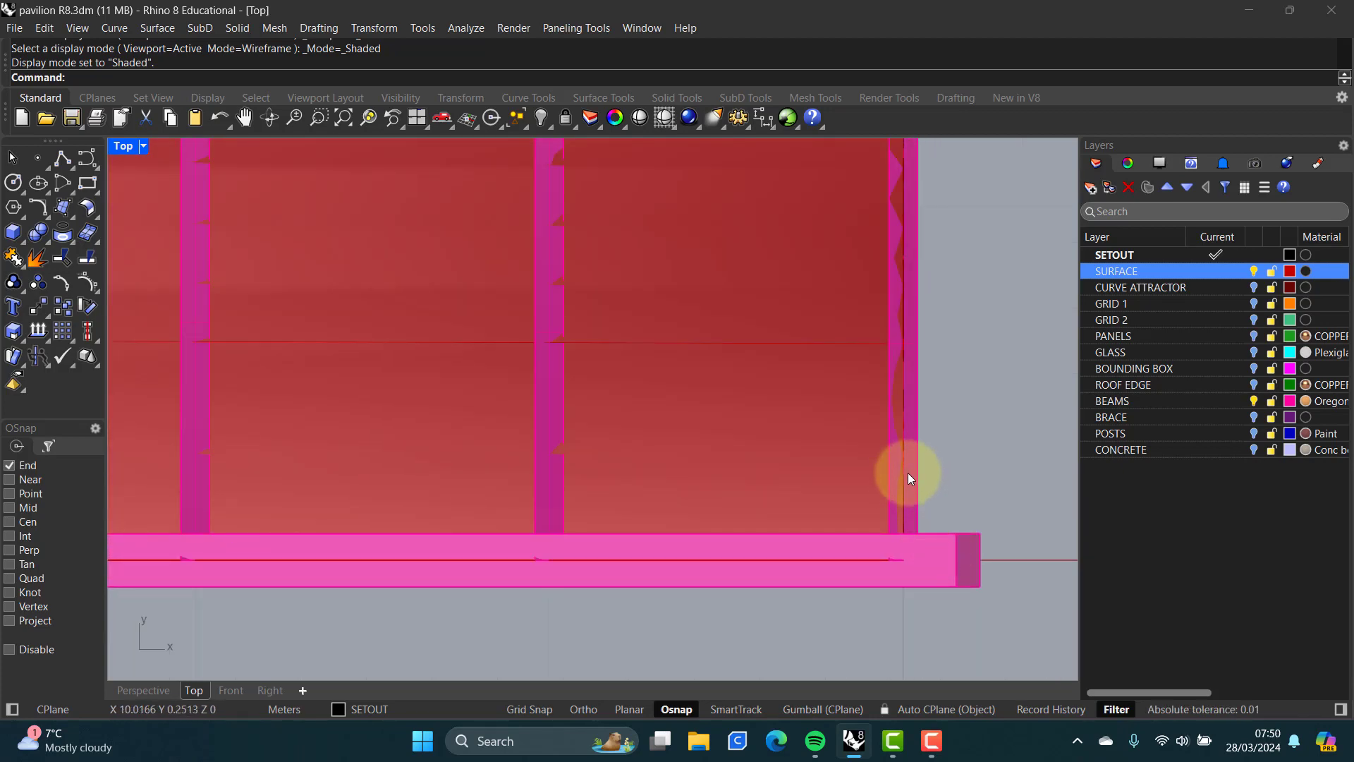
scroll(924, 411, down, 8)
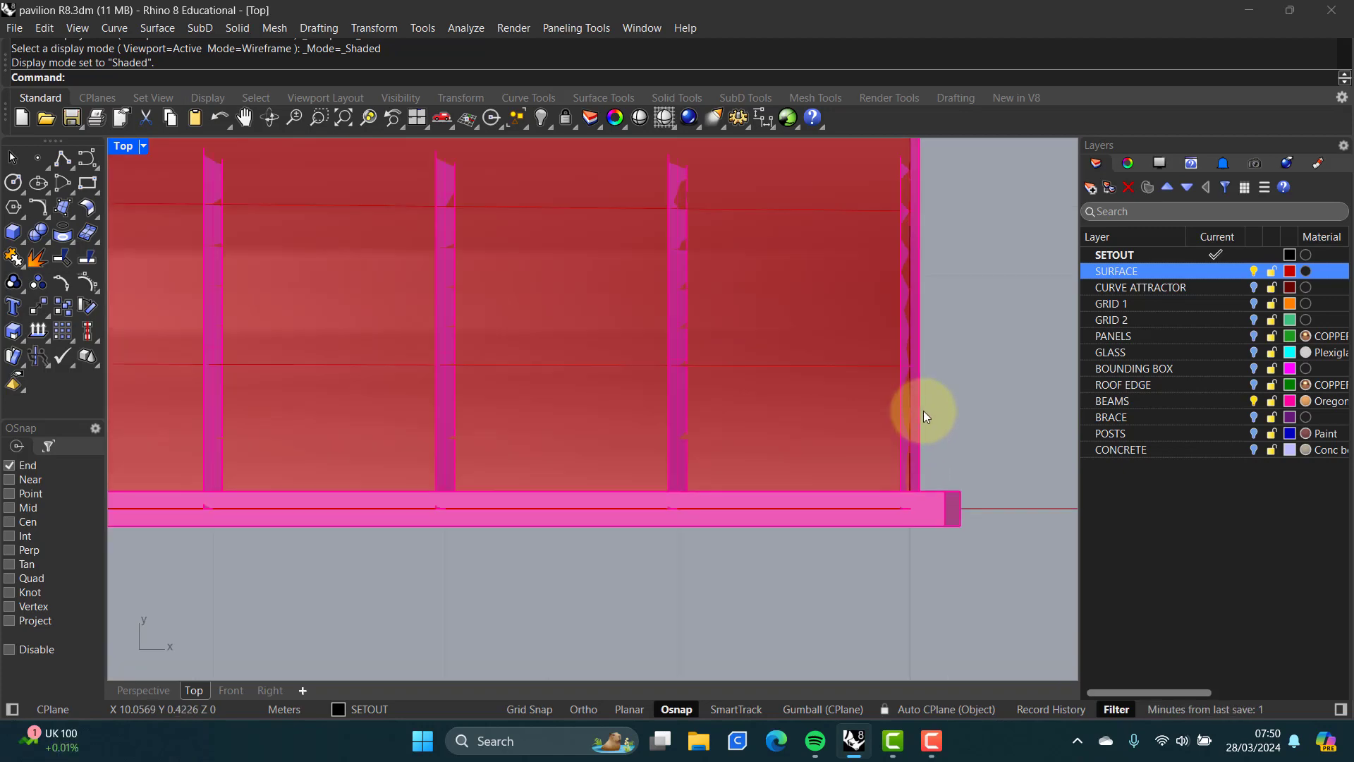
scroll(924, 408, down, 3)
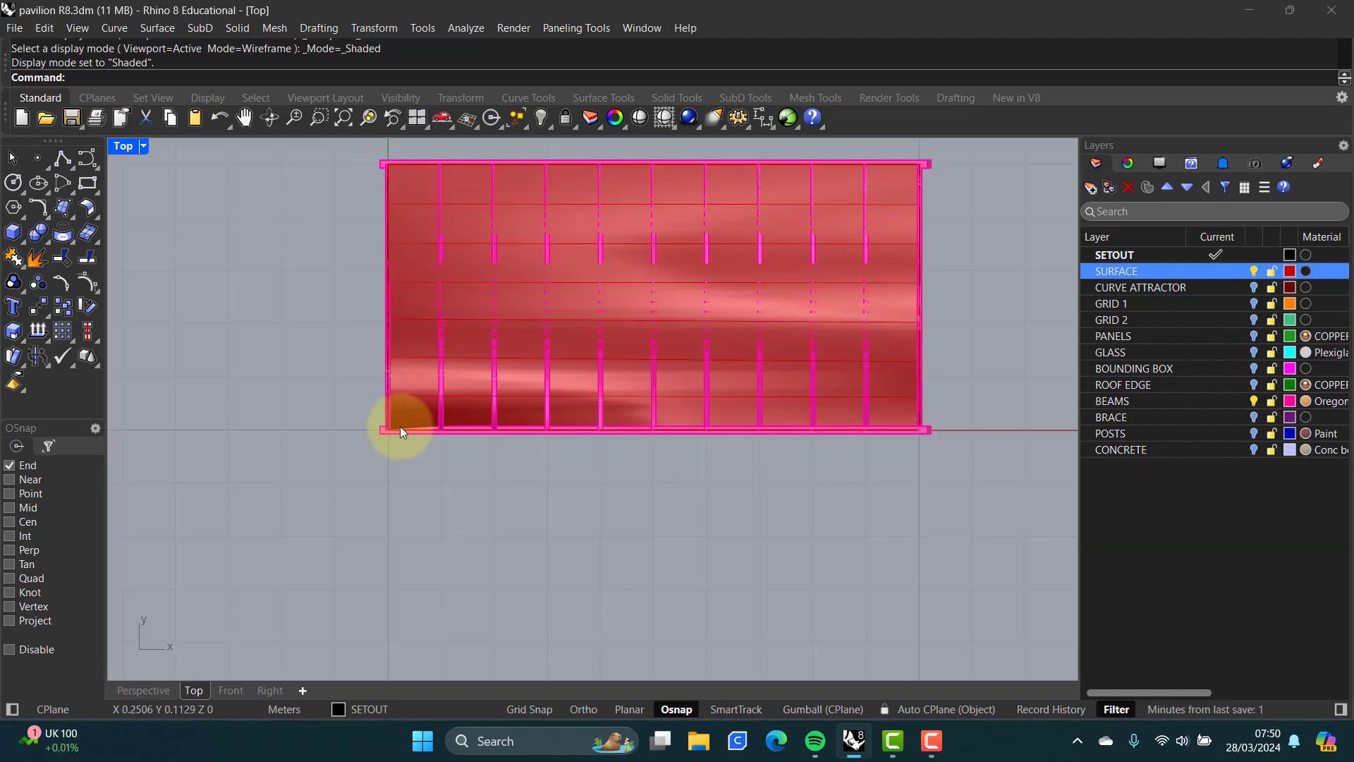
- Return to four viewports, show the ROOF EDGE layer and make it current, and hide the SURFACE and BEAMS layers
double_click(123, 151)
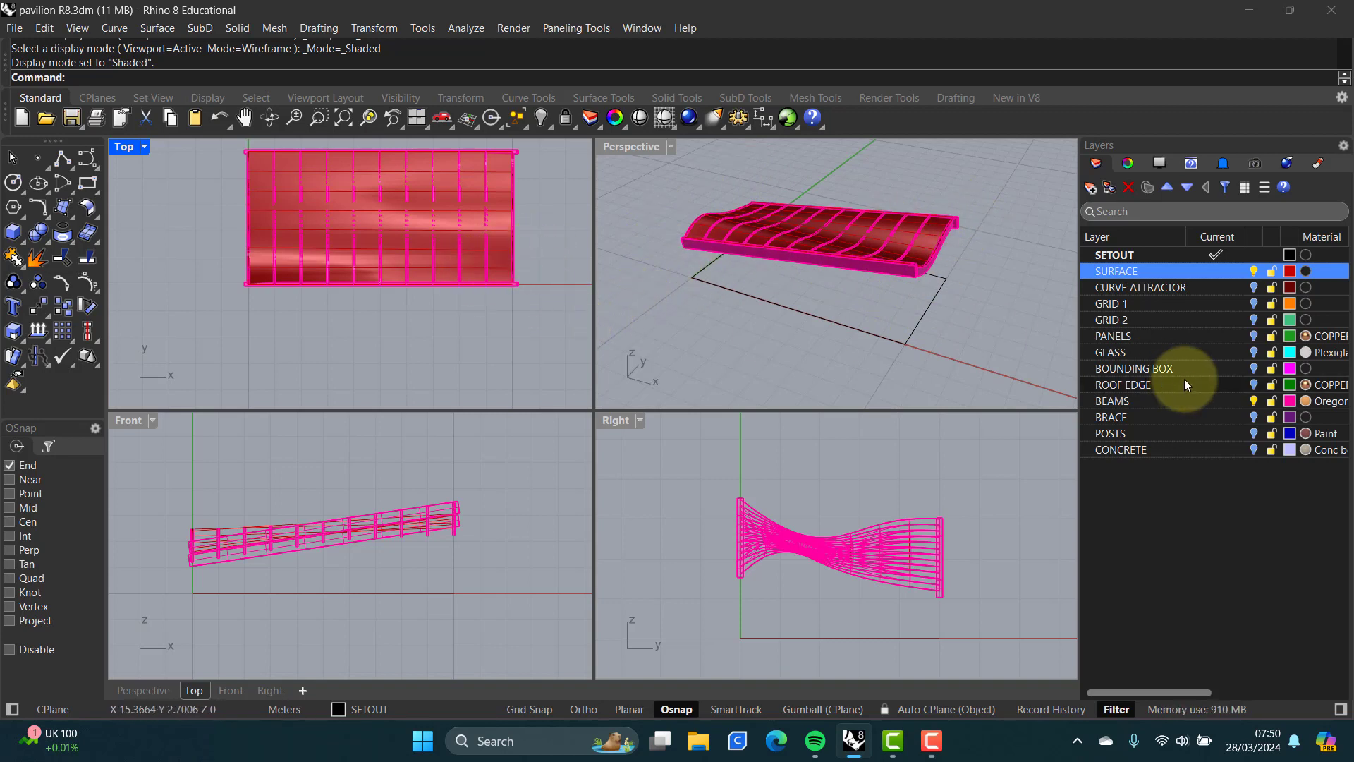
click(1254, 386)
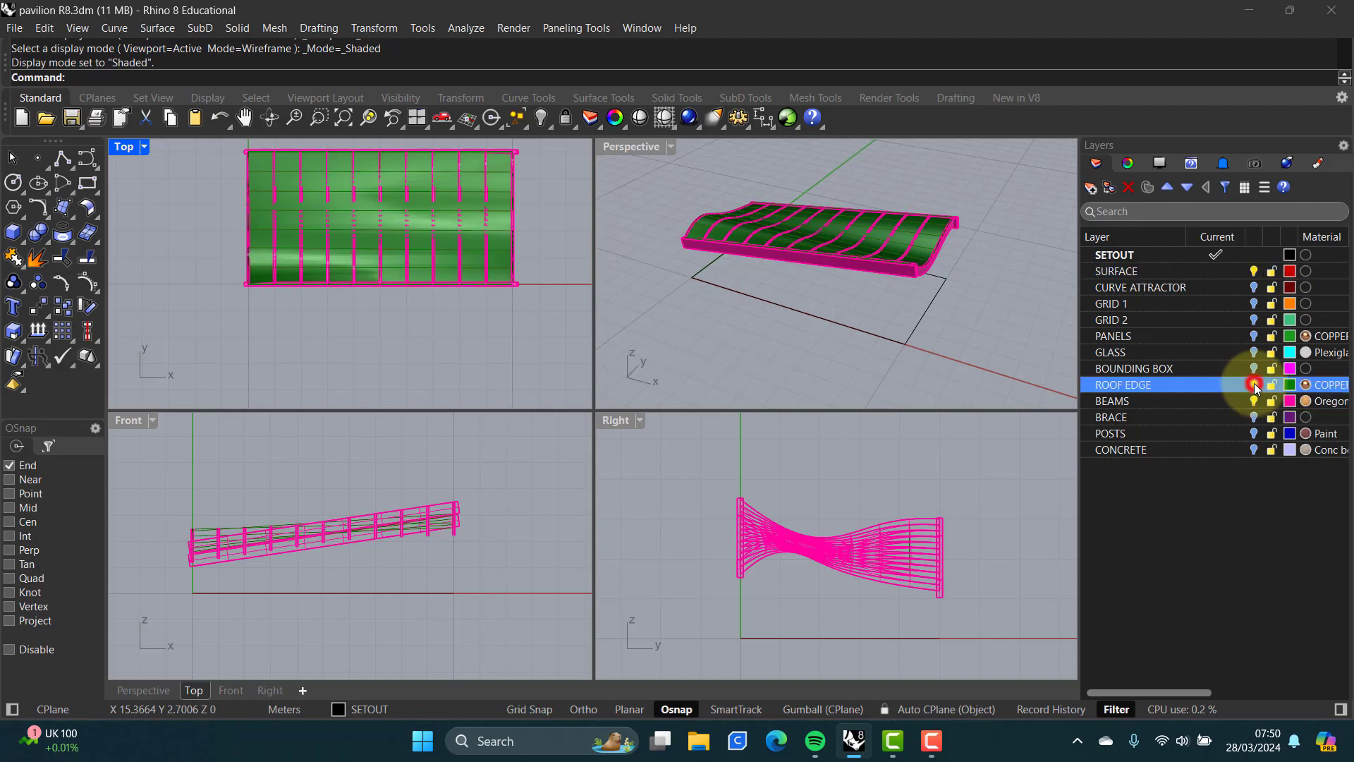
click(1216, 384)
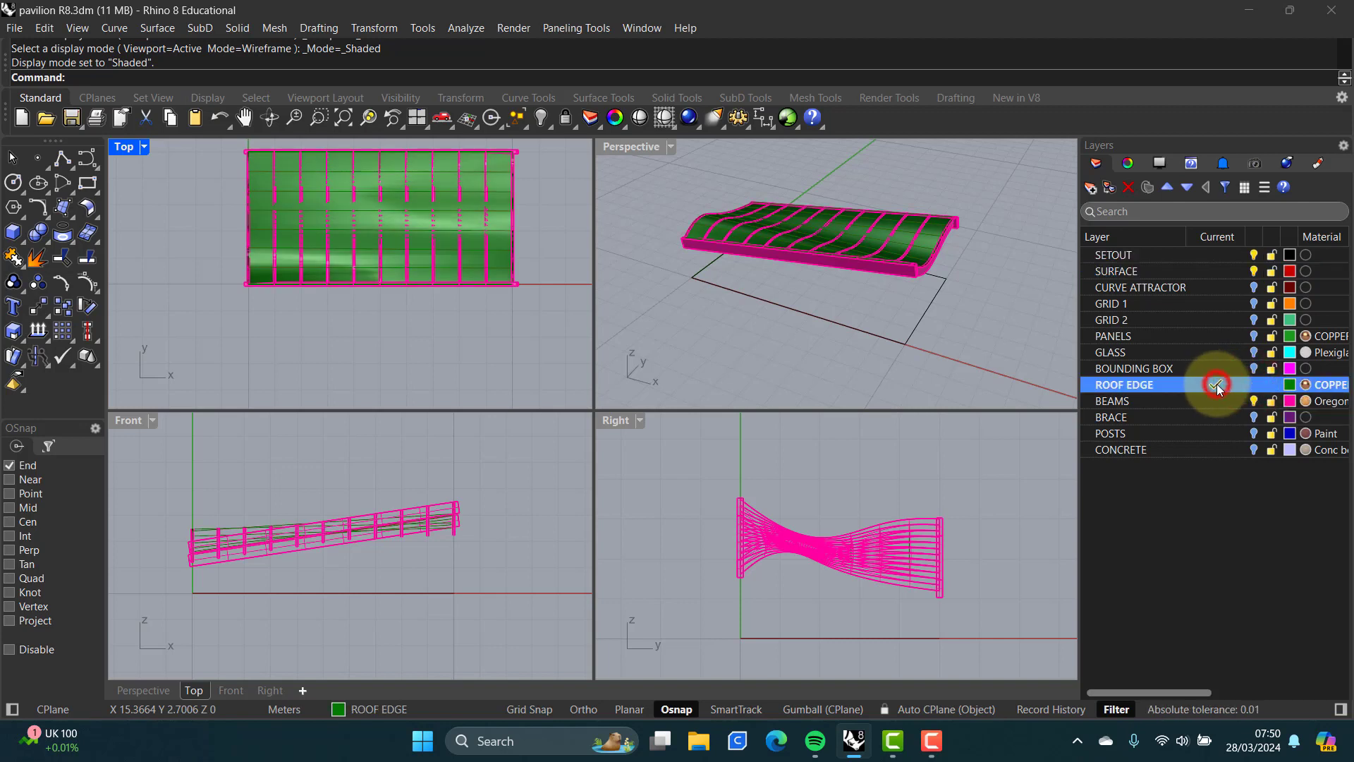
click(1254, 272)
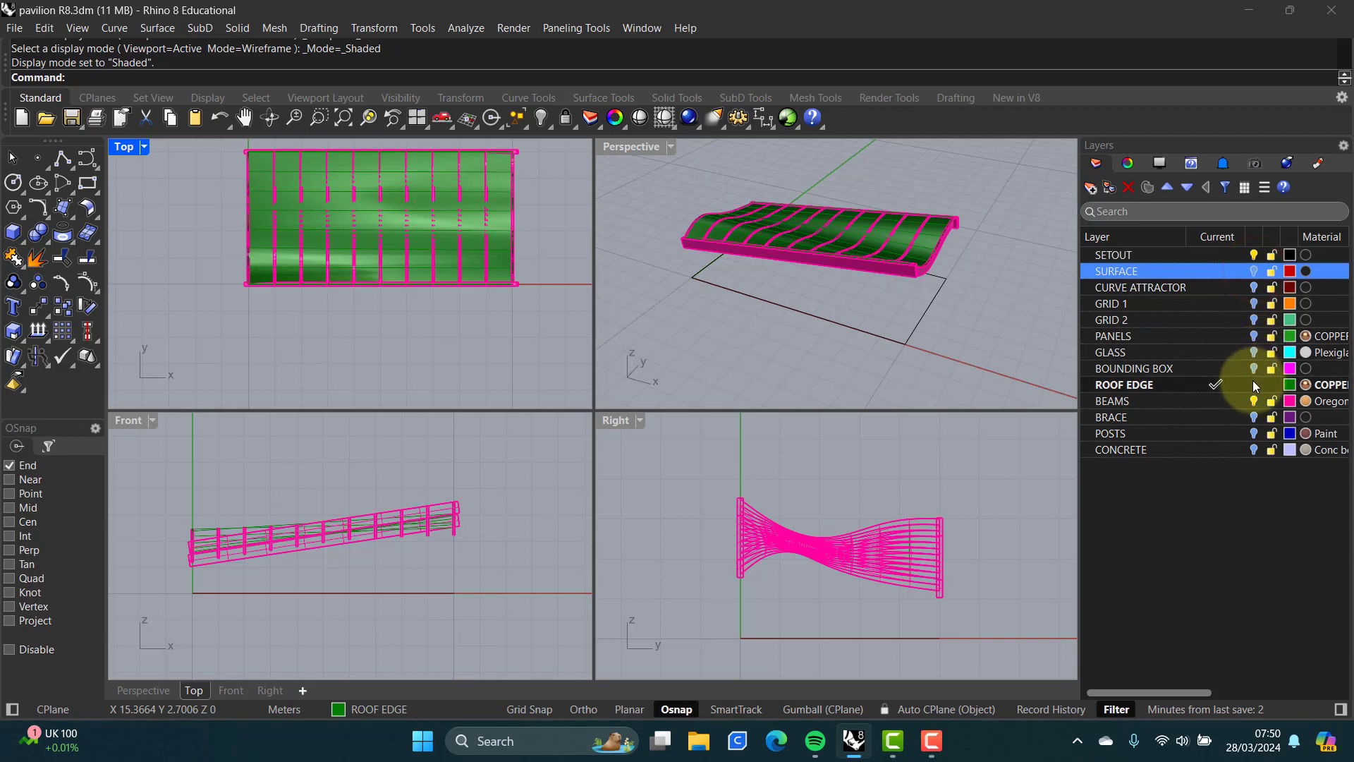
click(1253, 400)
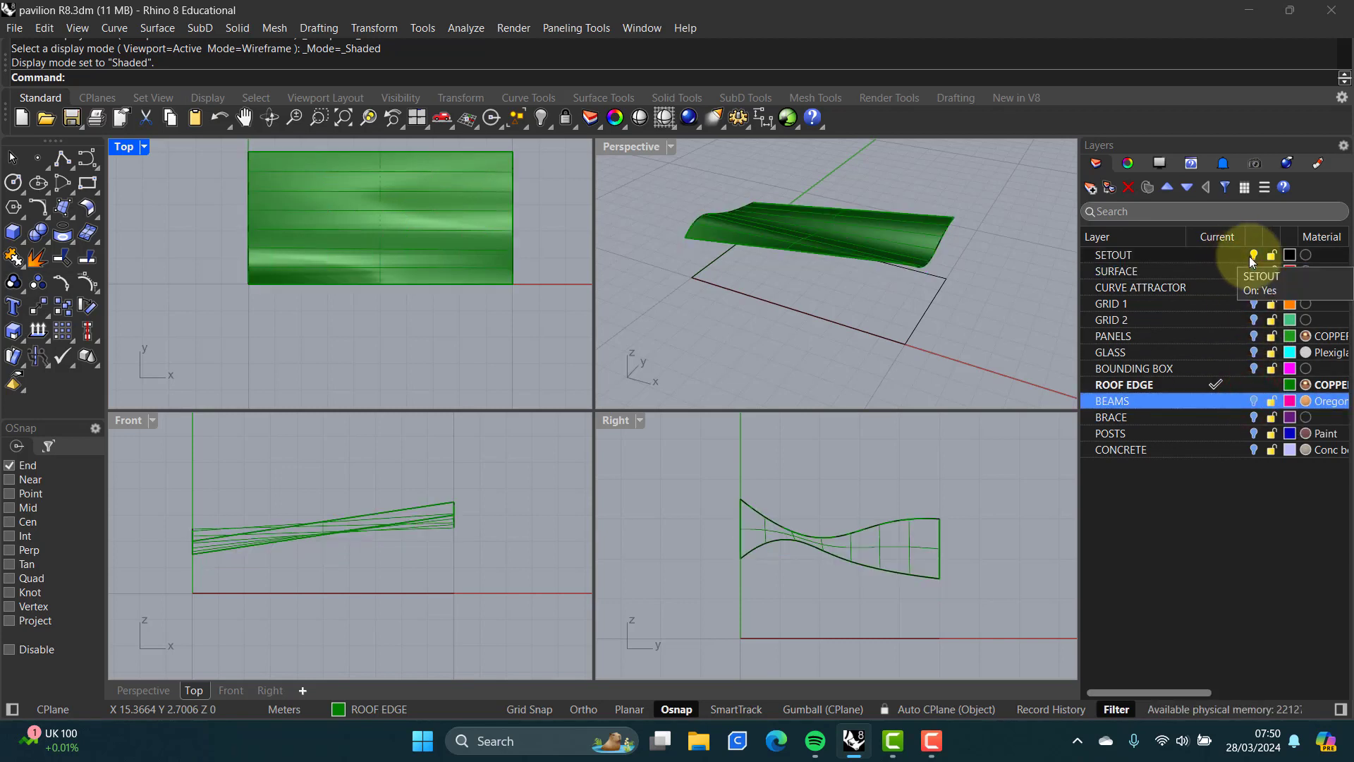
- Extend the green roof surface with ExtendSrf in a maximized Perspective view, pulling its long edge nearest the X axis out about 2 m
right_drag(658, 271, 705, 279)
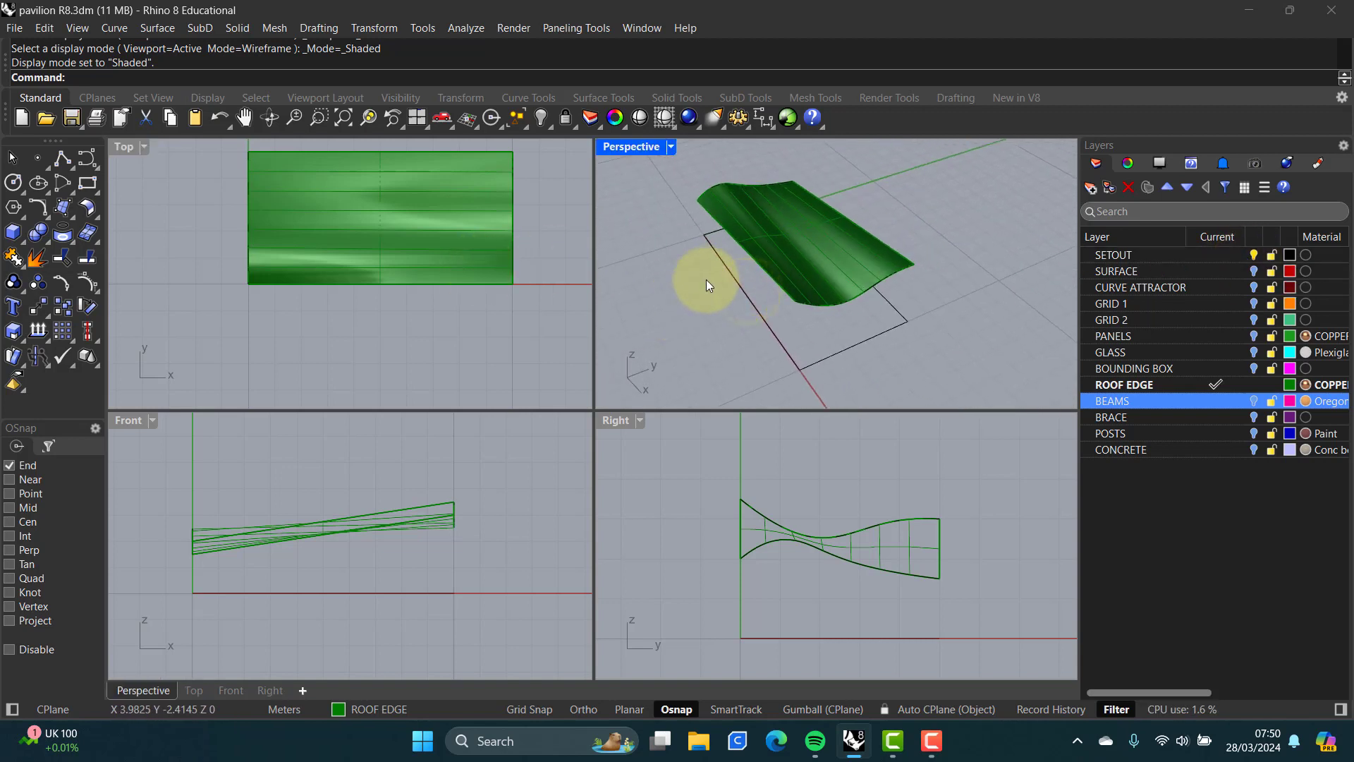
double_click(627, 150)
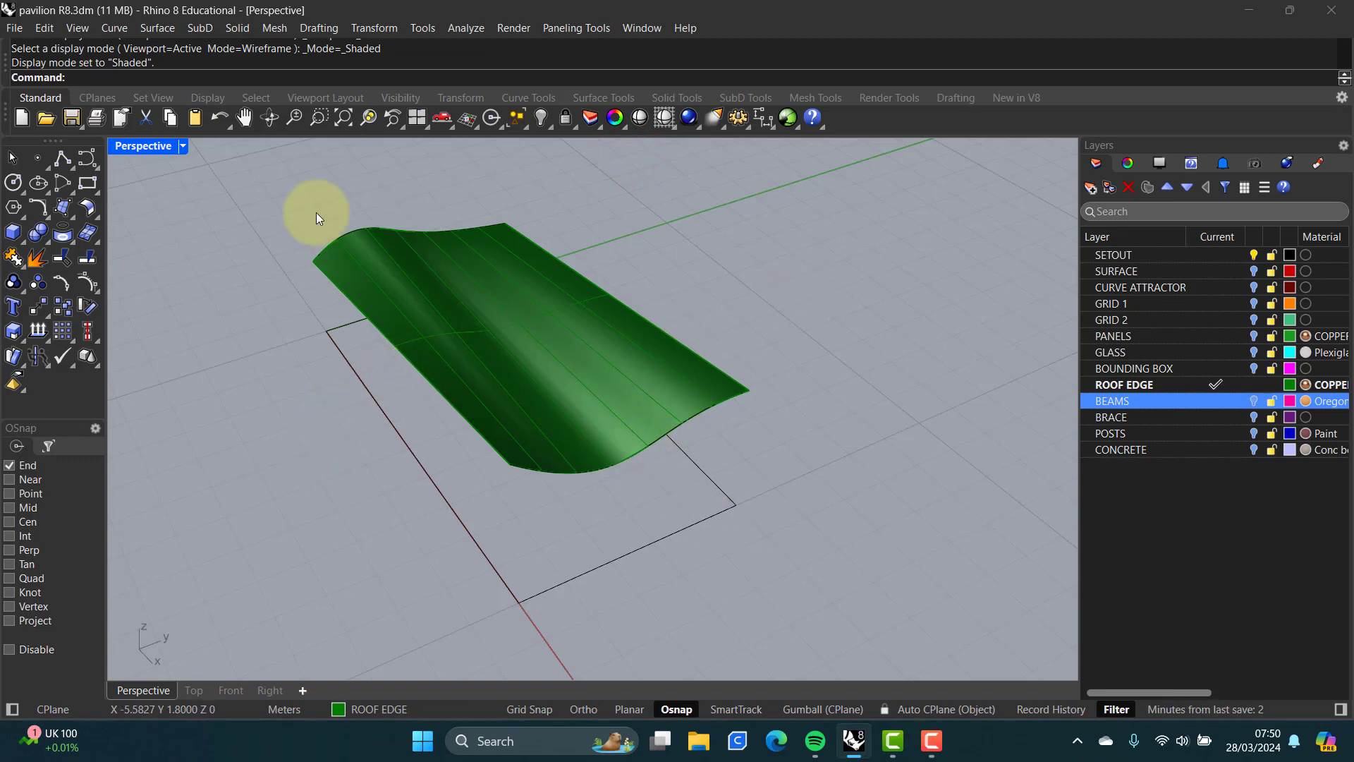
text(Exgtend)
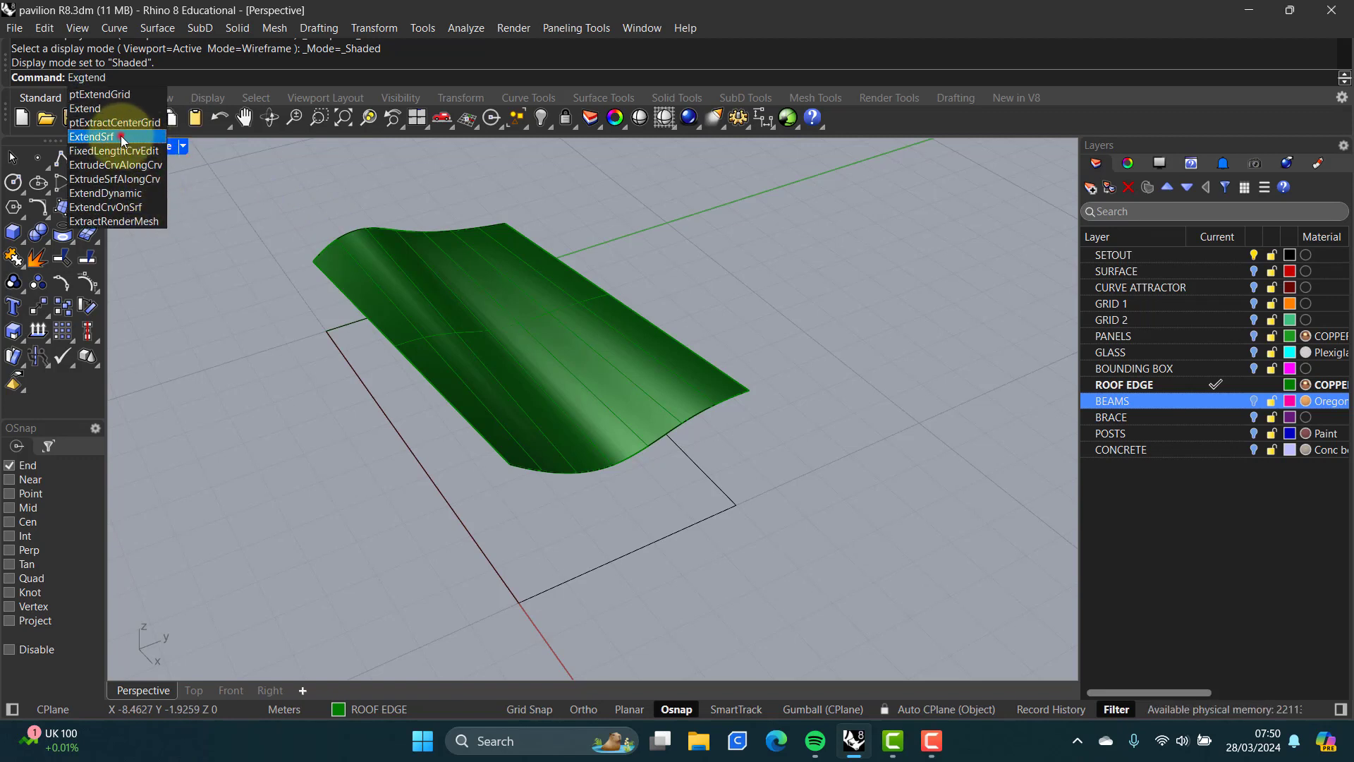
click(121, 136)
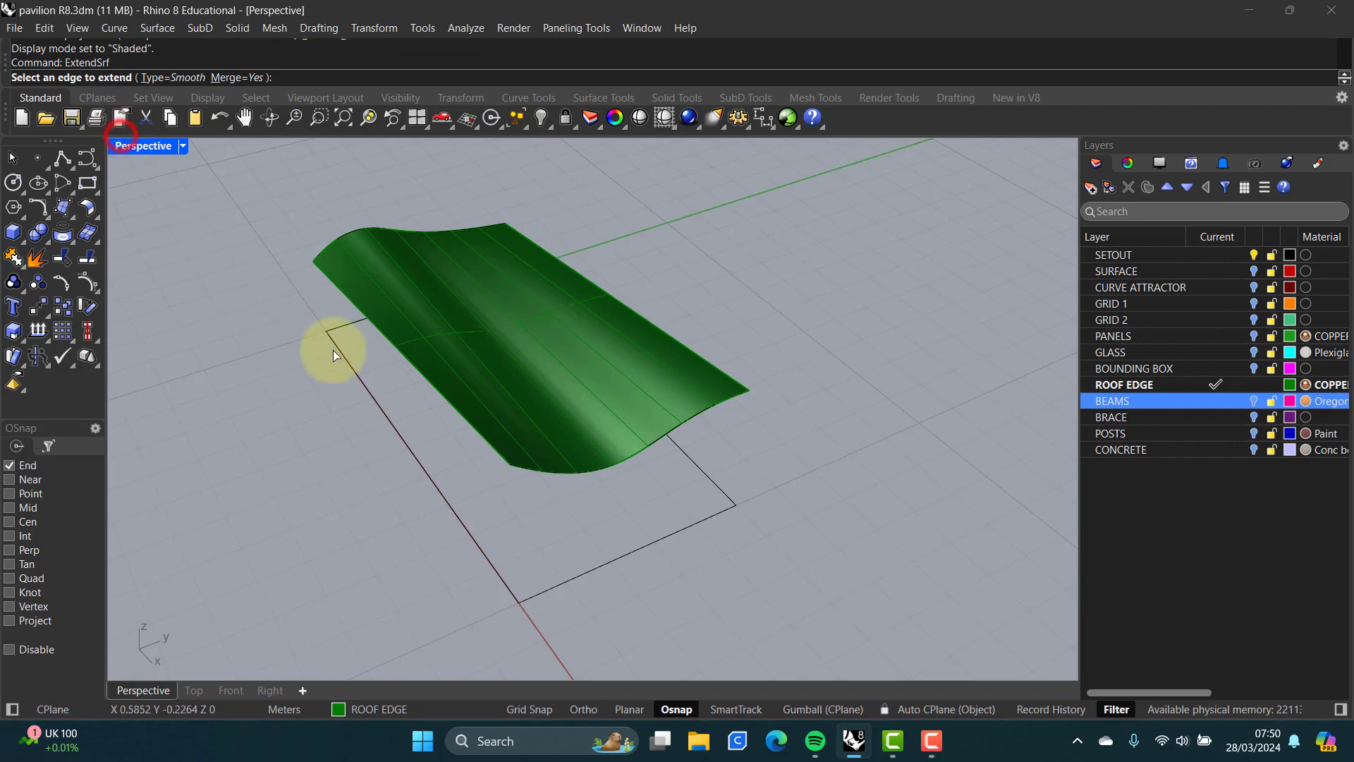
click(380, 332)
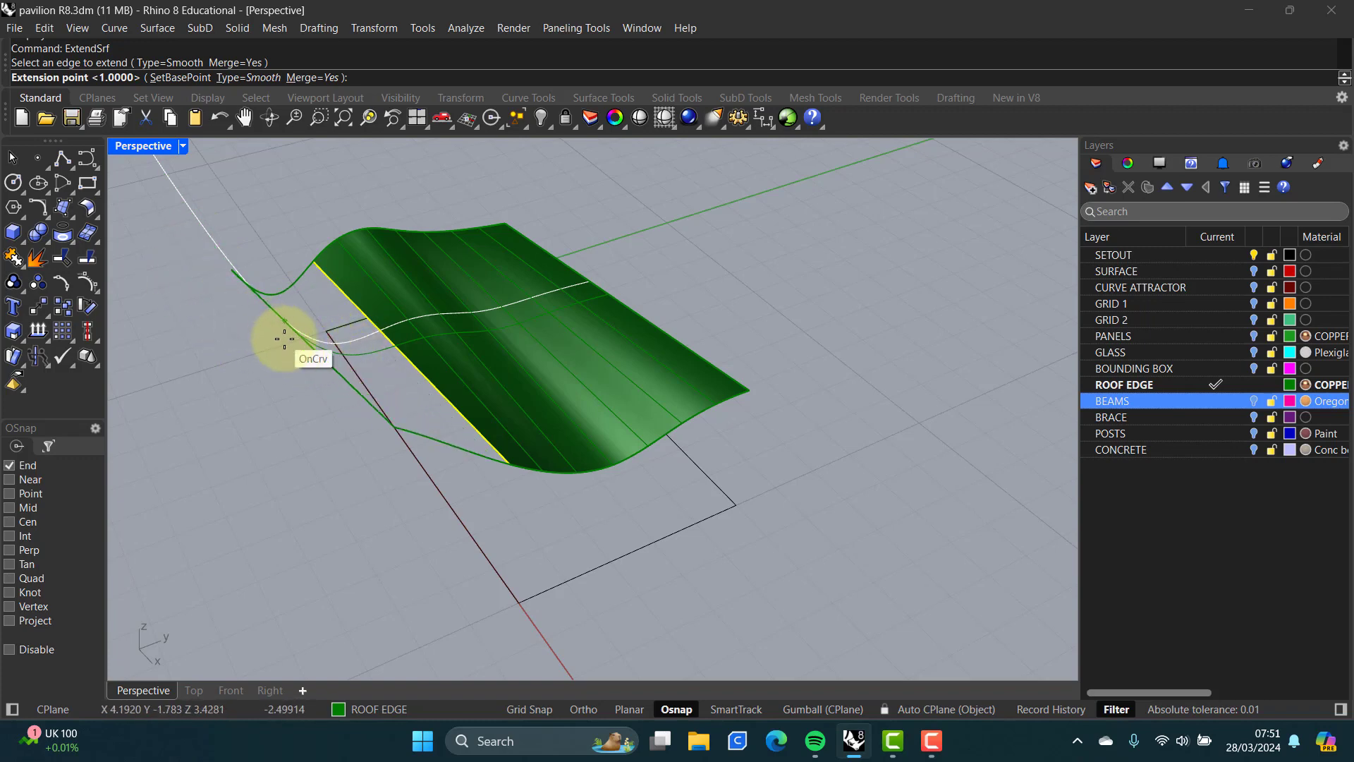
scroll(284, 339, down, 5)
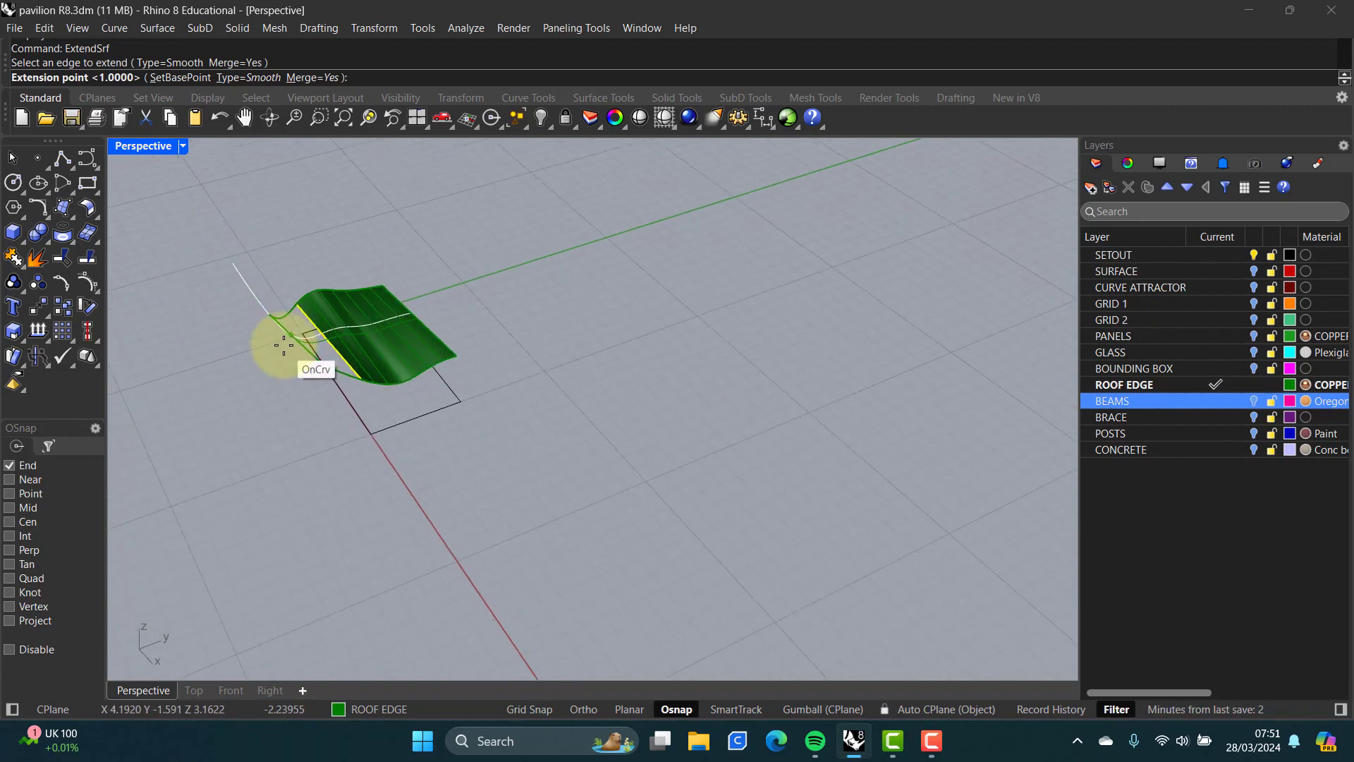
scroll(282, 339, up, 5)
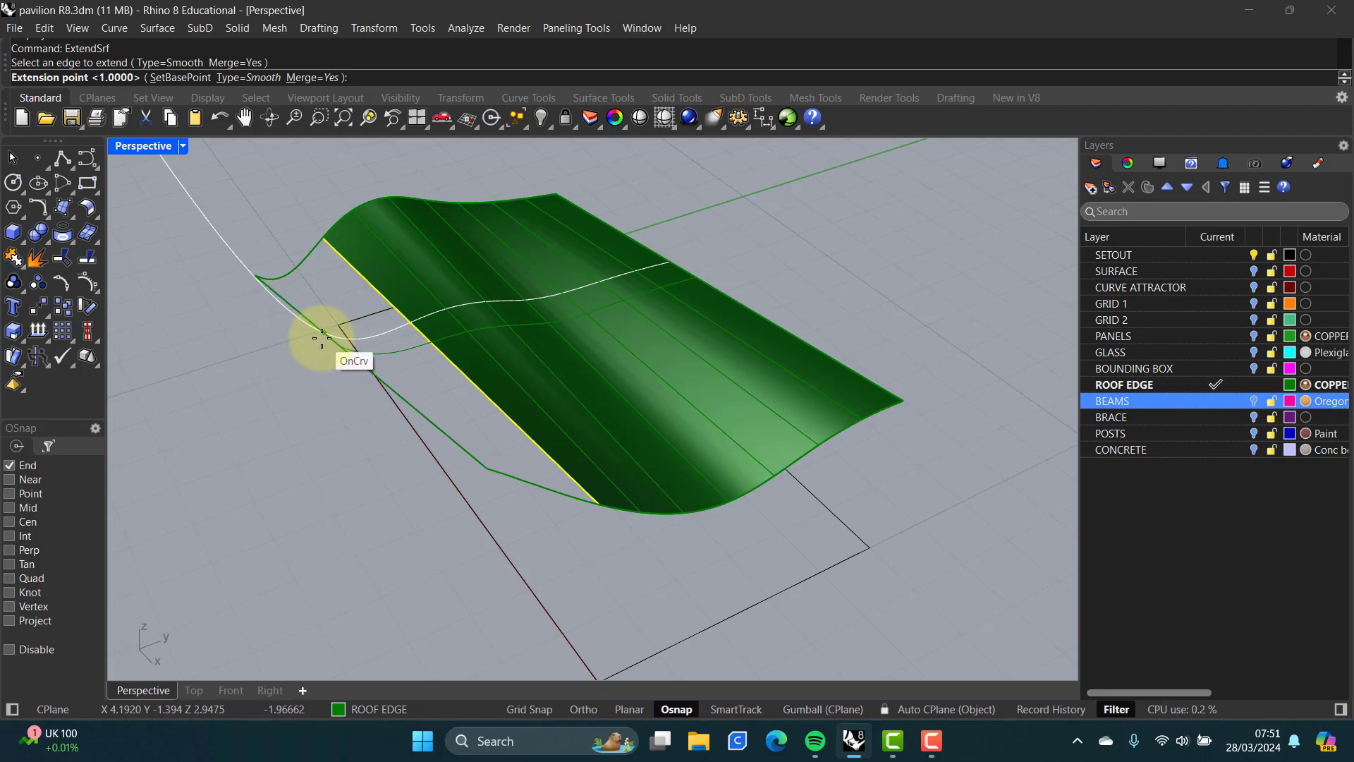
click(322, 337)
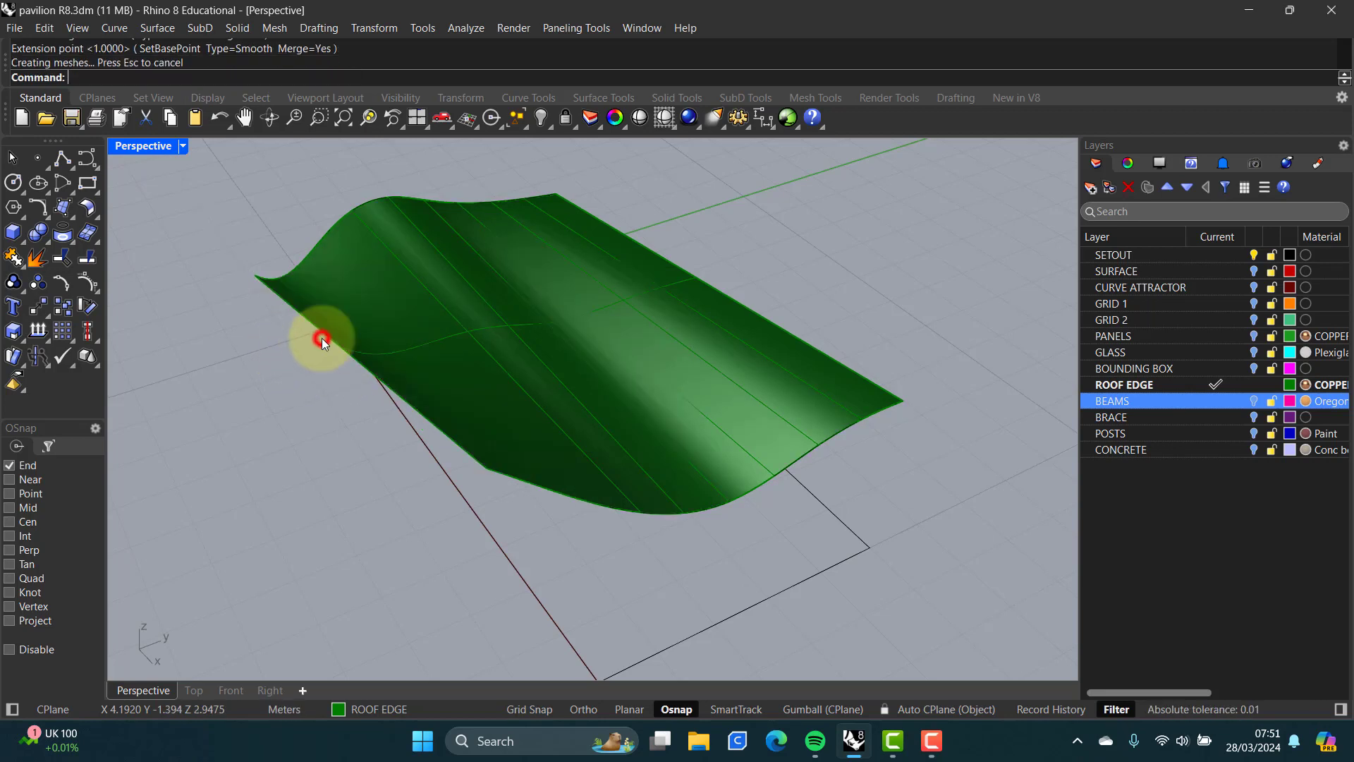
- Disable object snaps and extend the roof surface outward from its opposite long edge
click(681, 711)
right_drag(744, 333, 650, 341)
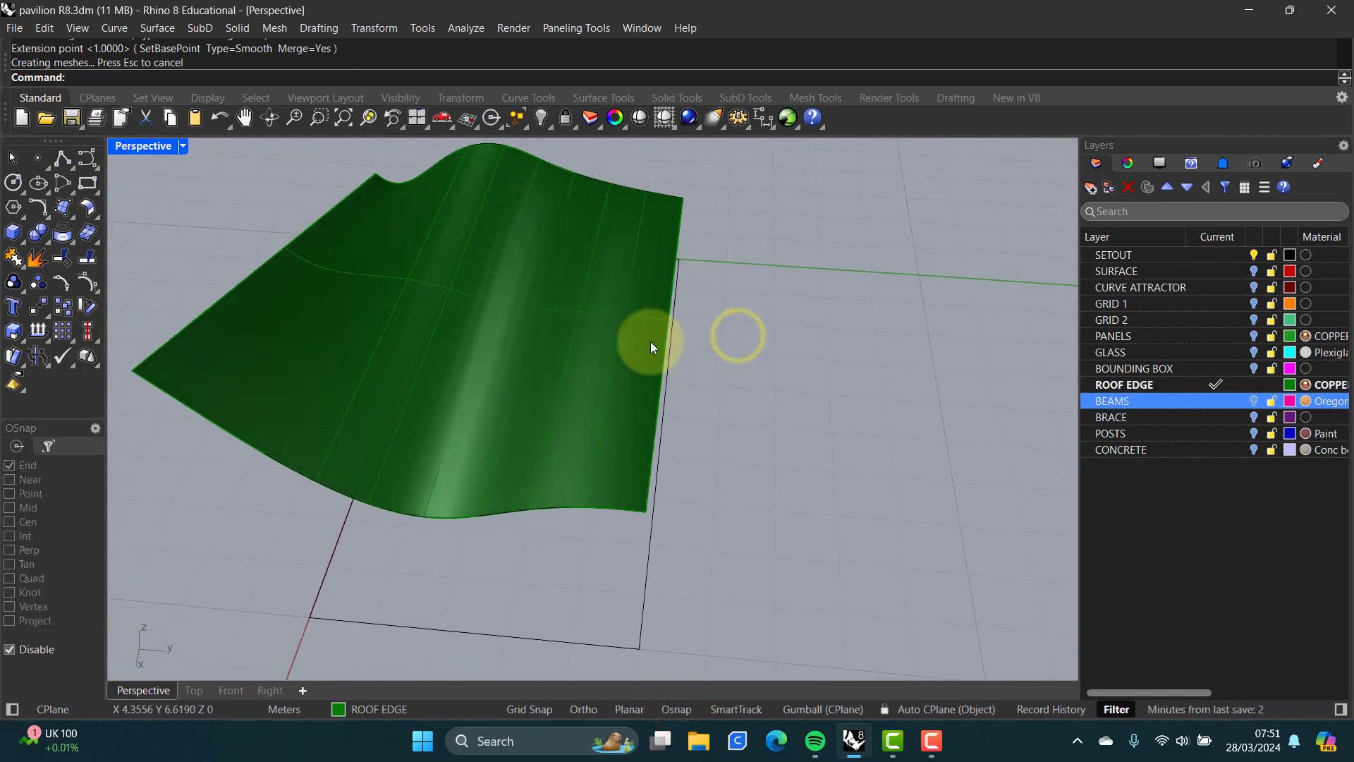
key(Return)
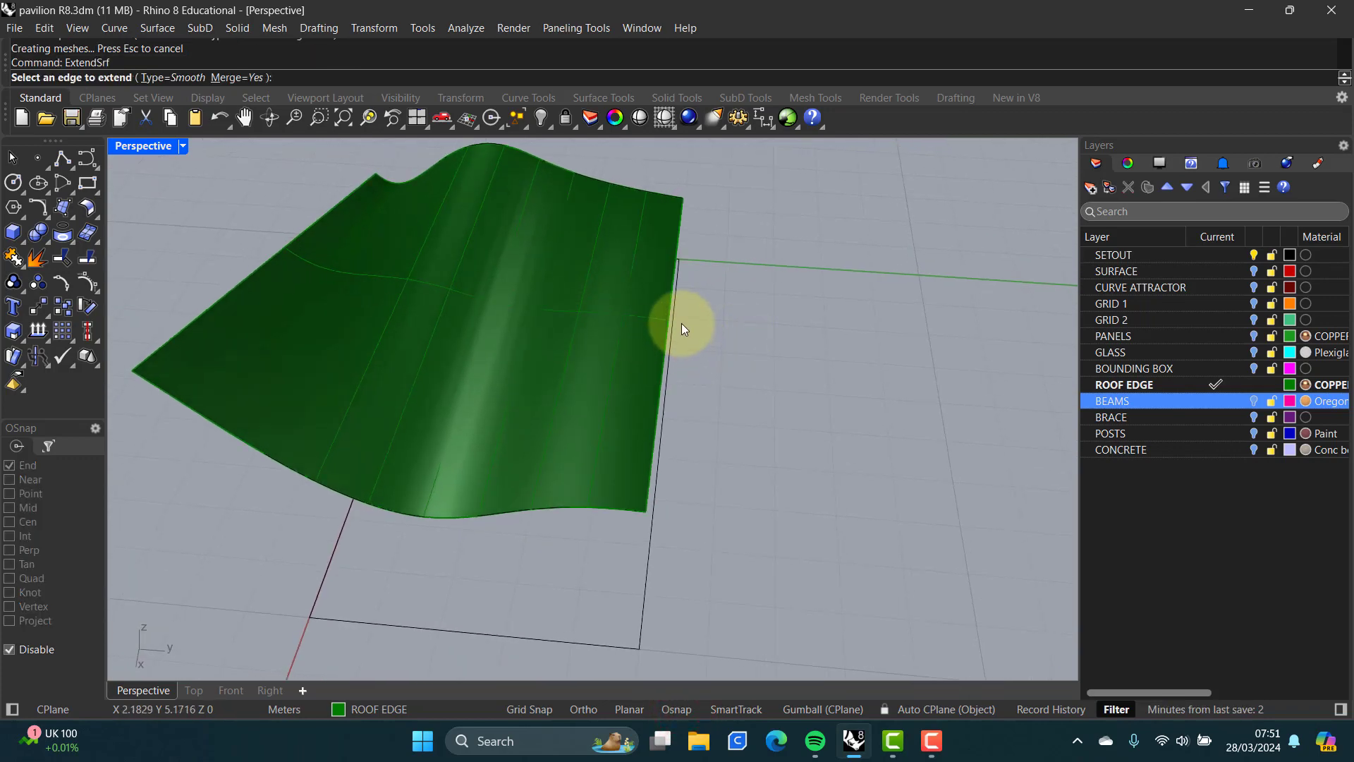
click(681, 231)
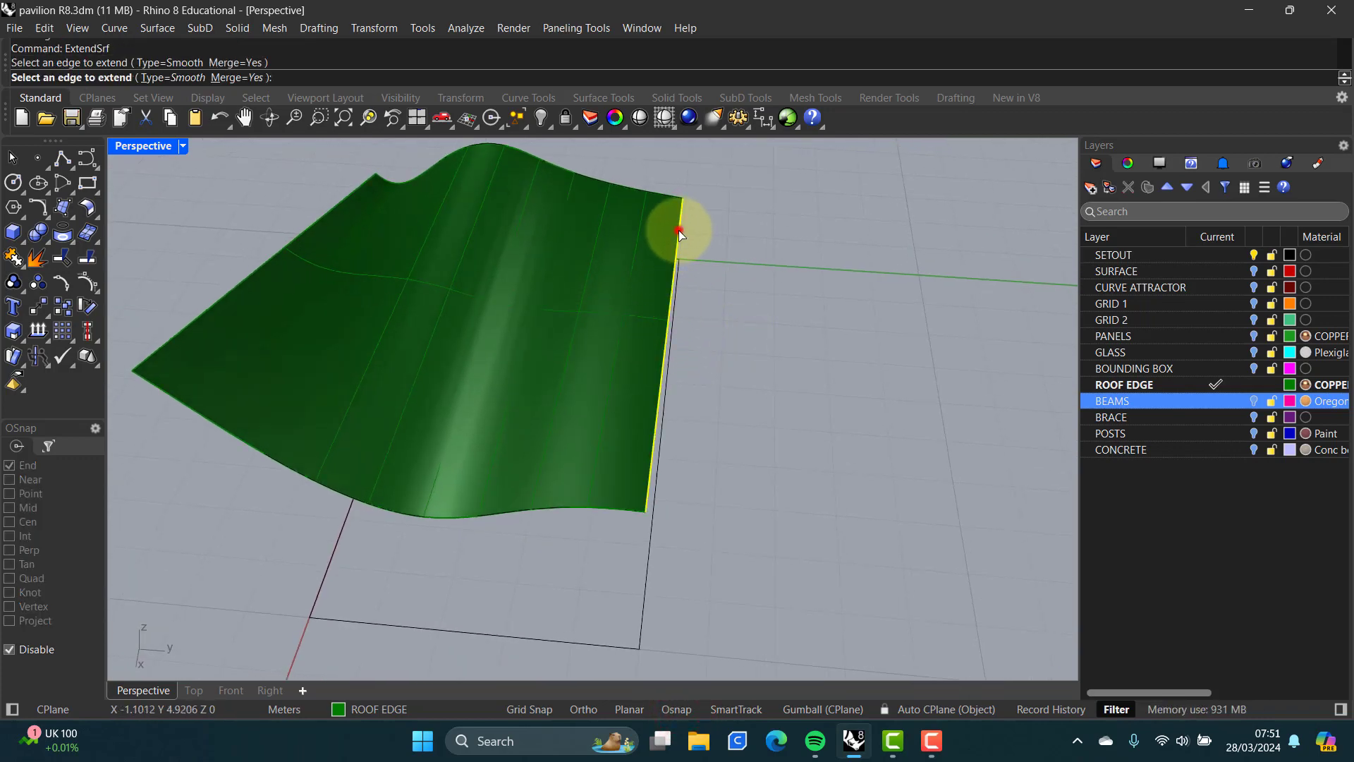
click(763, 269)
- Extend both short curved edges of the roof surface outward, the one at the Y axis end by about 1.9 m
right_drag(695, 332, 688, 249)
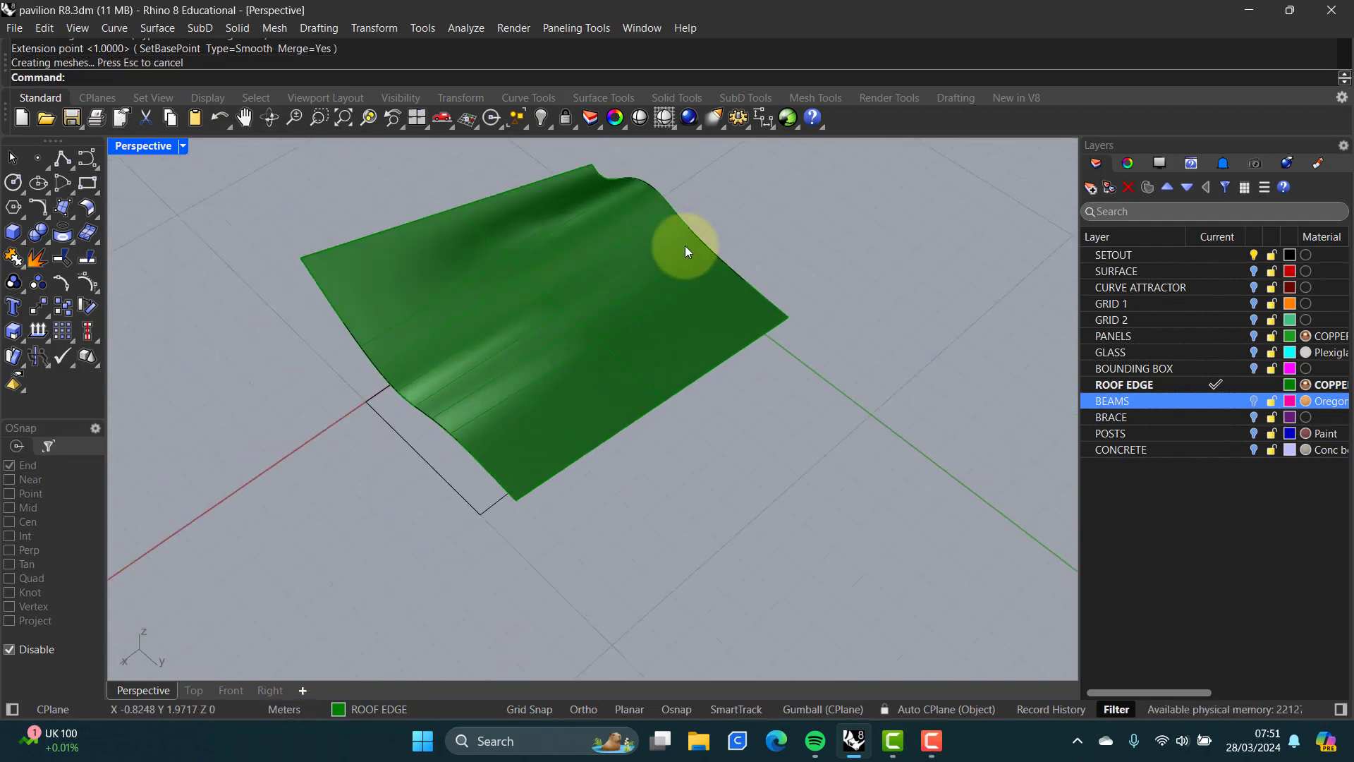
right_click(686, 246)
click(704, 240)
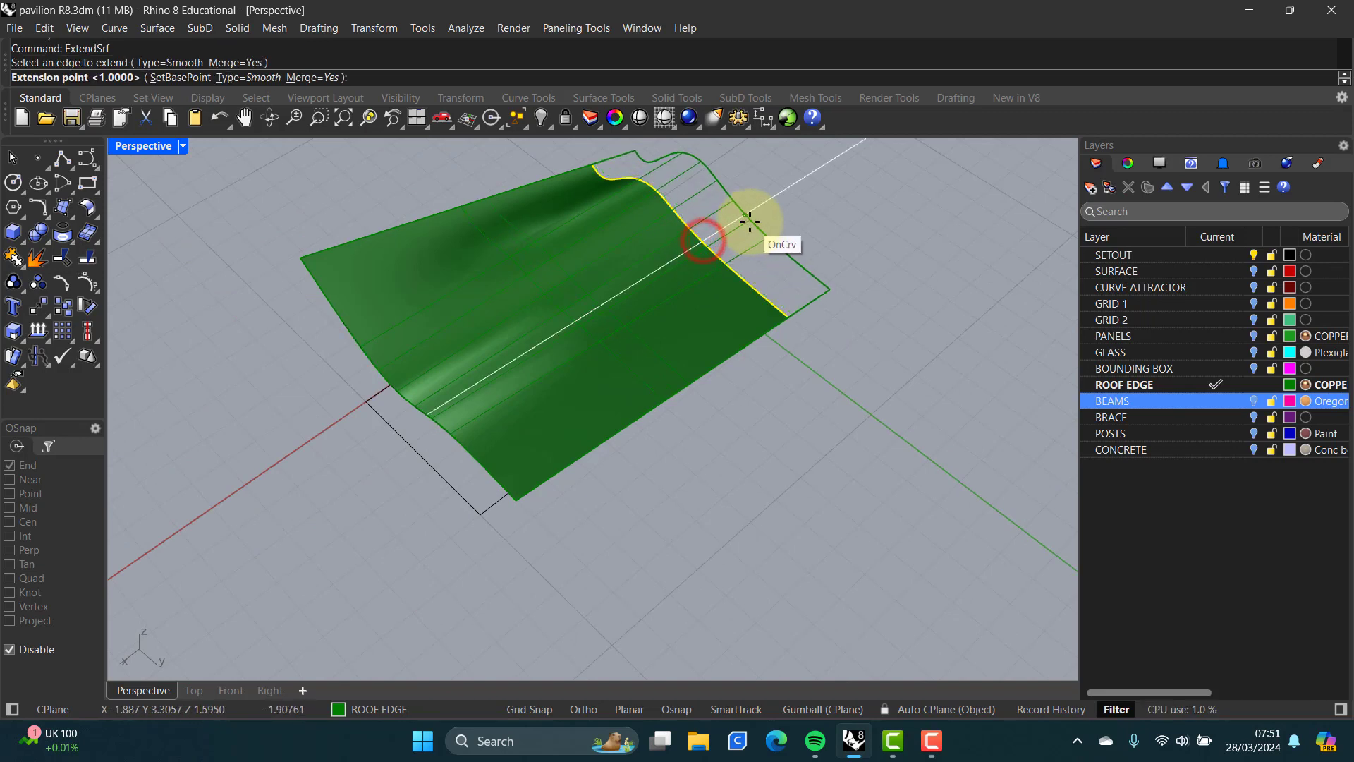
click(750, 227)
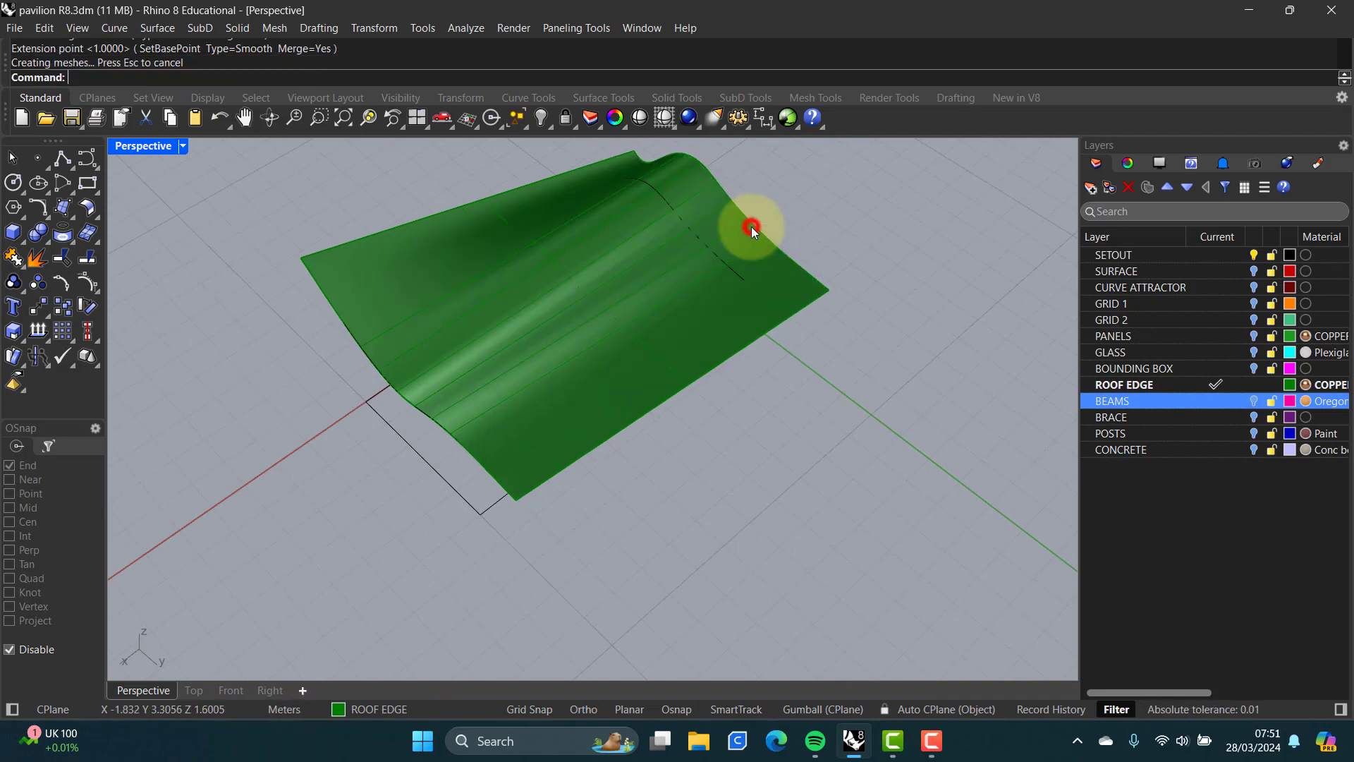
right_click(362, 360)
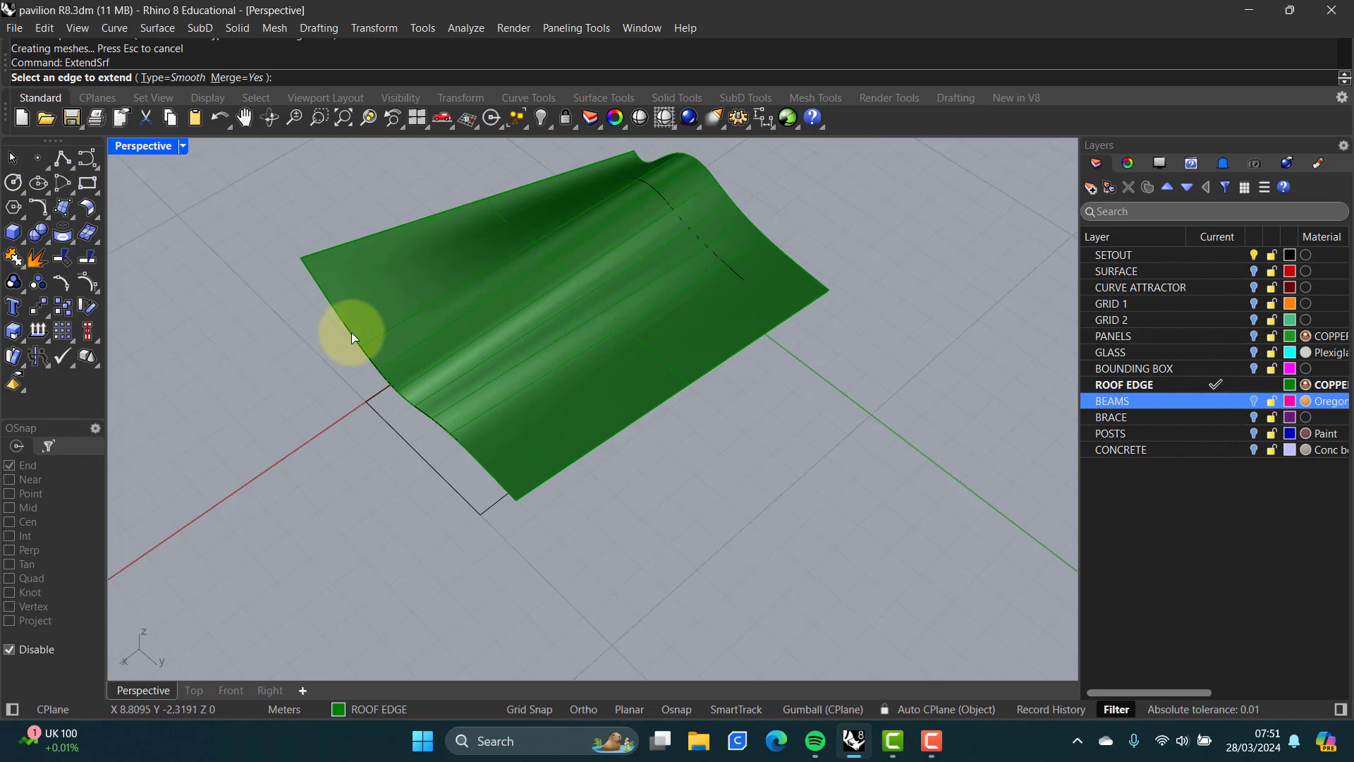
click(352, 332)
click(296, 362)
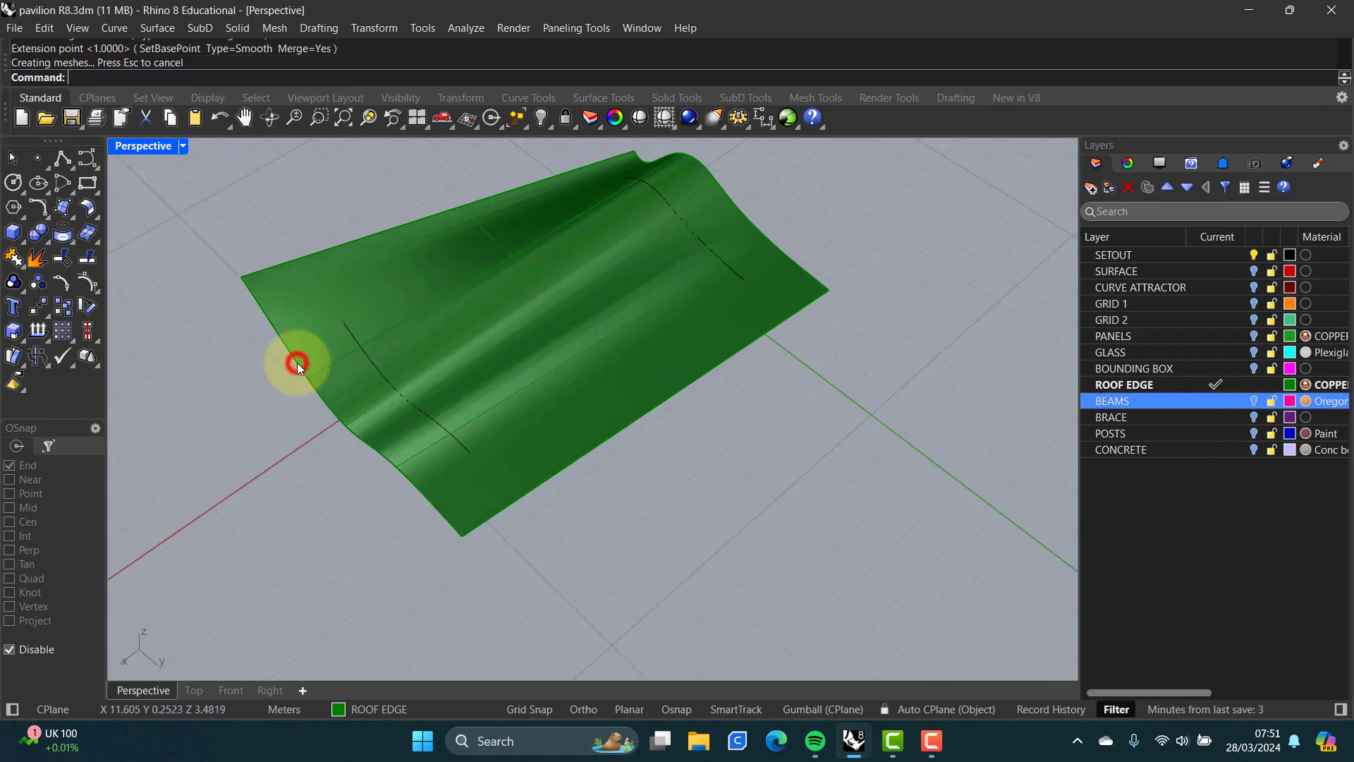
- Offset the setout rectangle on the ground outward by 0.5 m with sharp corners
right_drag(345, 422, 629, 433)
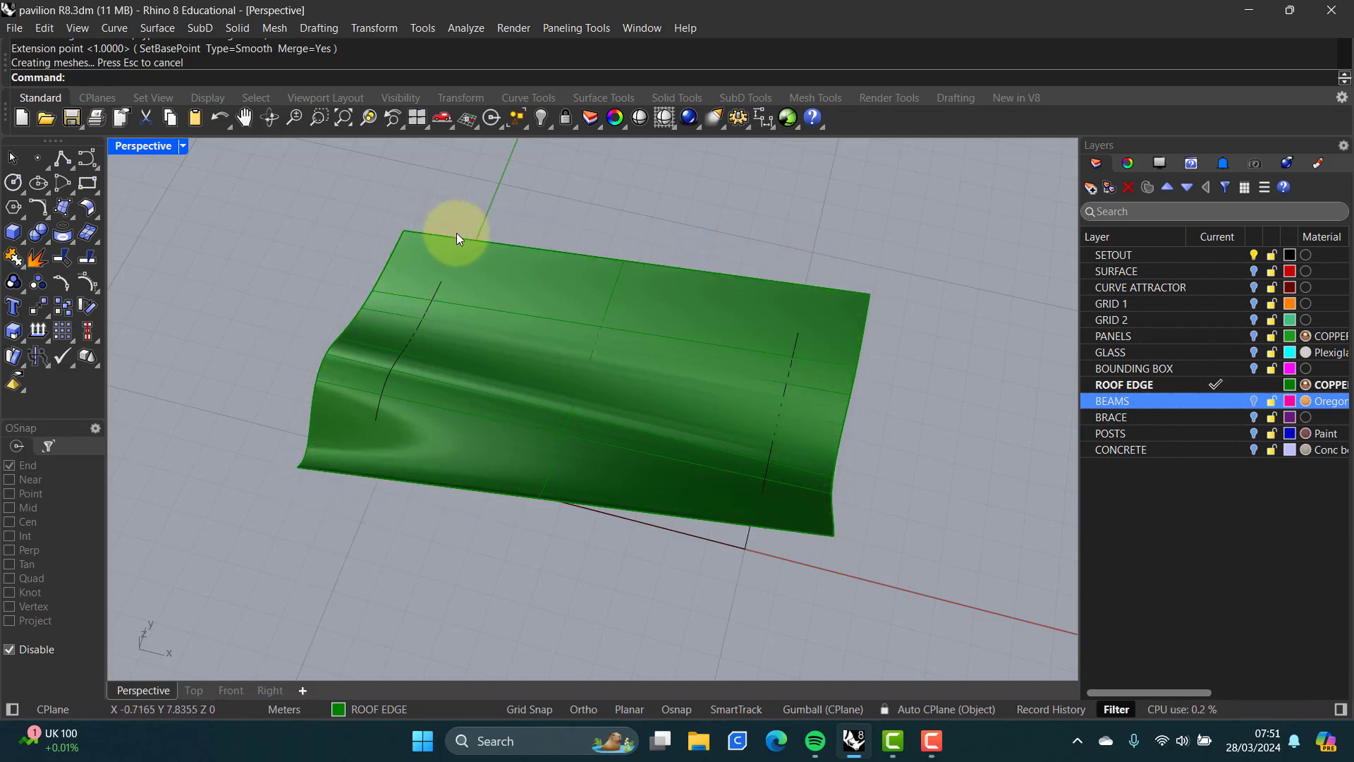
right_drag(620, 393, 674, 465)
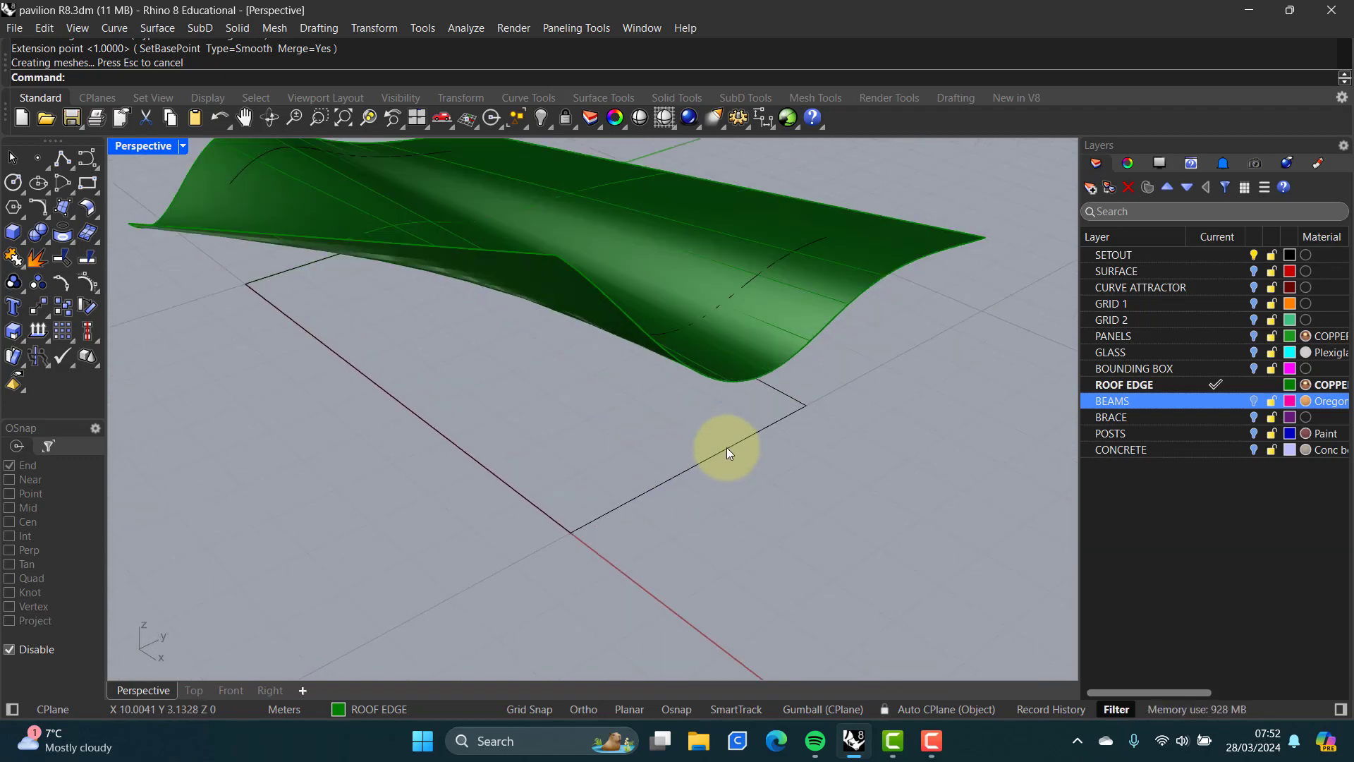
text(Offset)
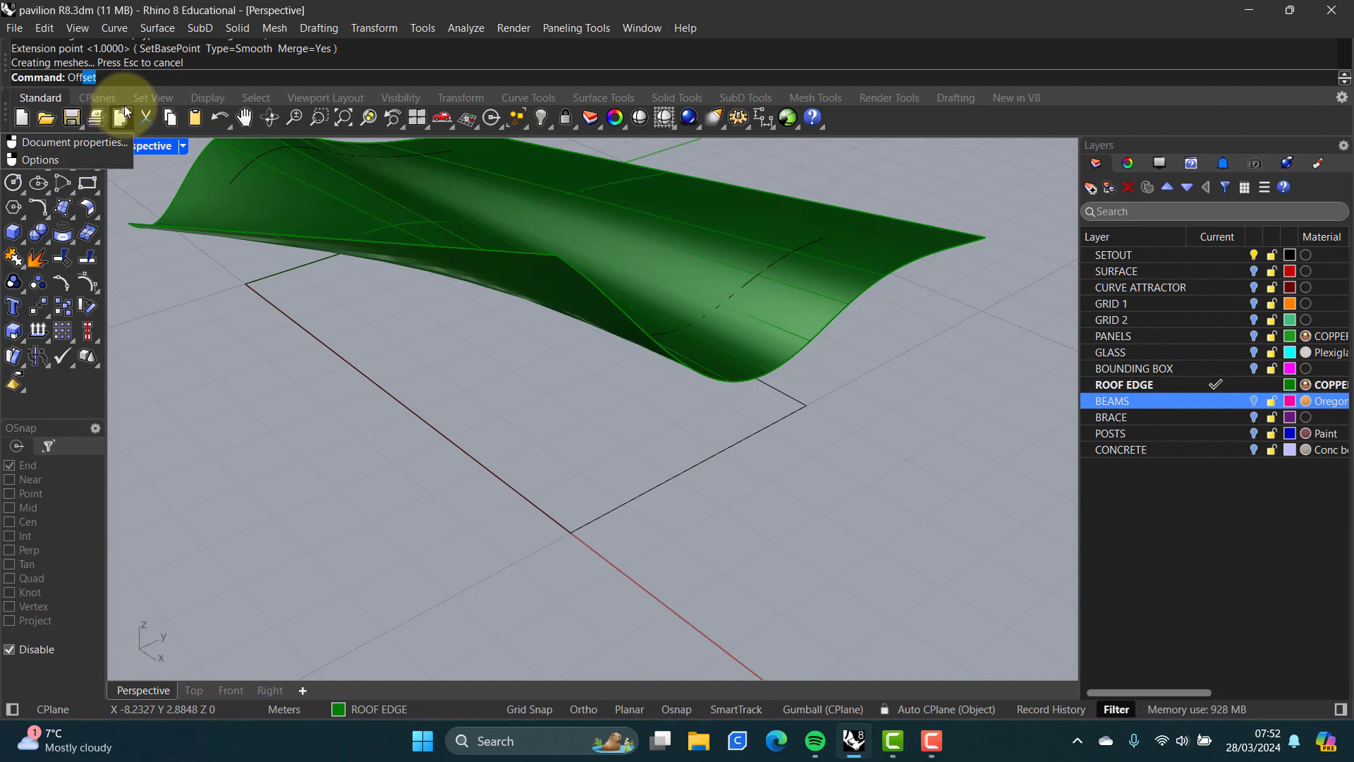
key(Return)
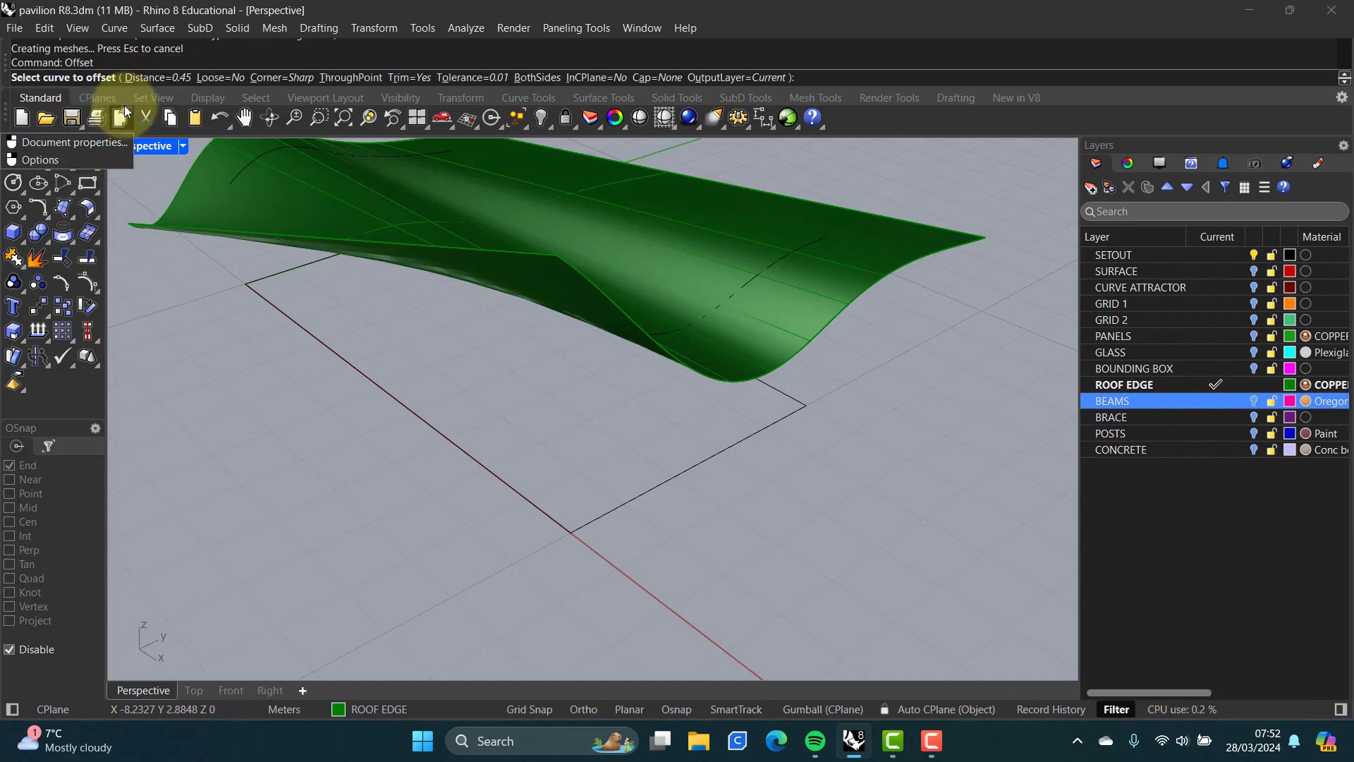
text(0.5)
key(Return)
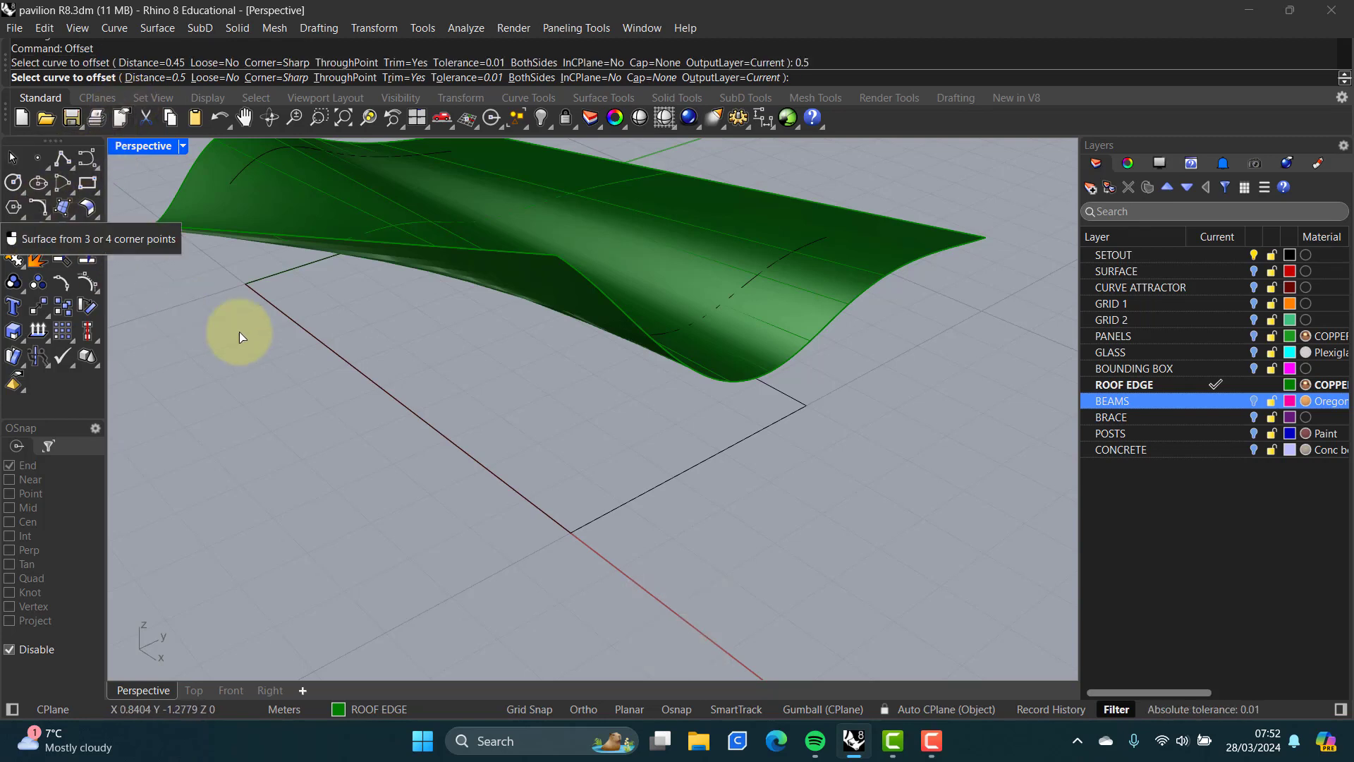
click(352, 365)
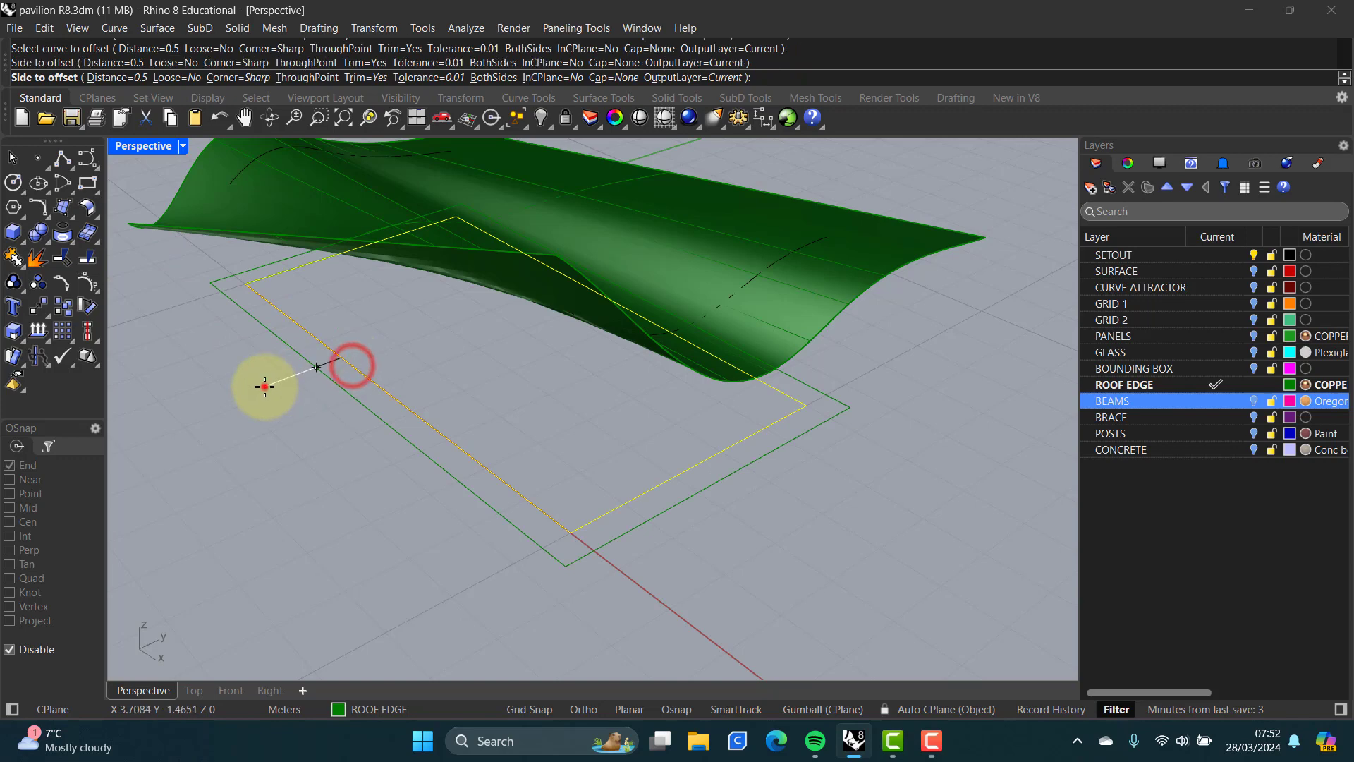
click(266, 384)
right_drag(275, 382, 331, 409)
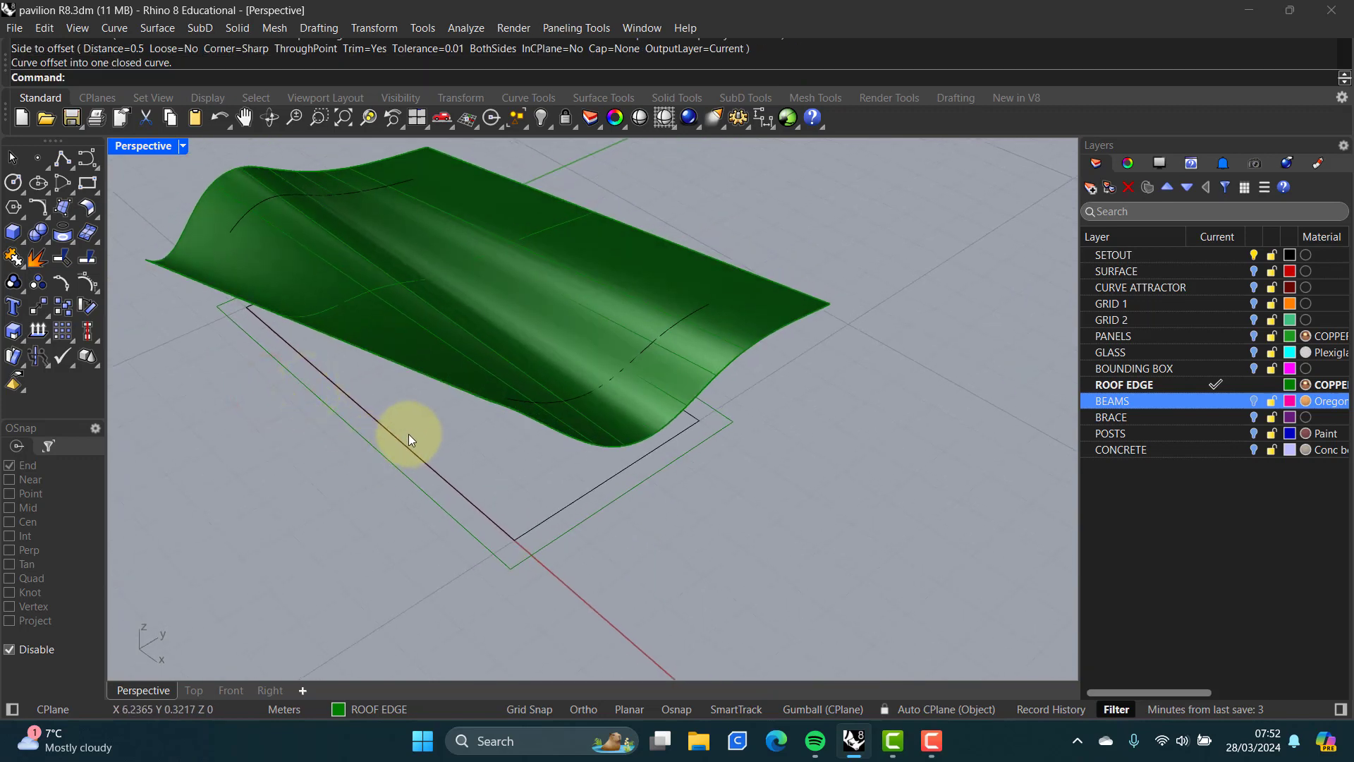
- In Wireframe display, project the setout rectangle and its outward offset along the CPlane Z direction onto the roof surface
middle_click(223, 425)
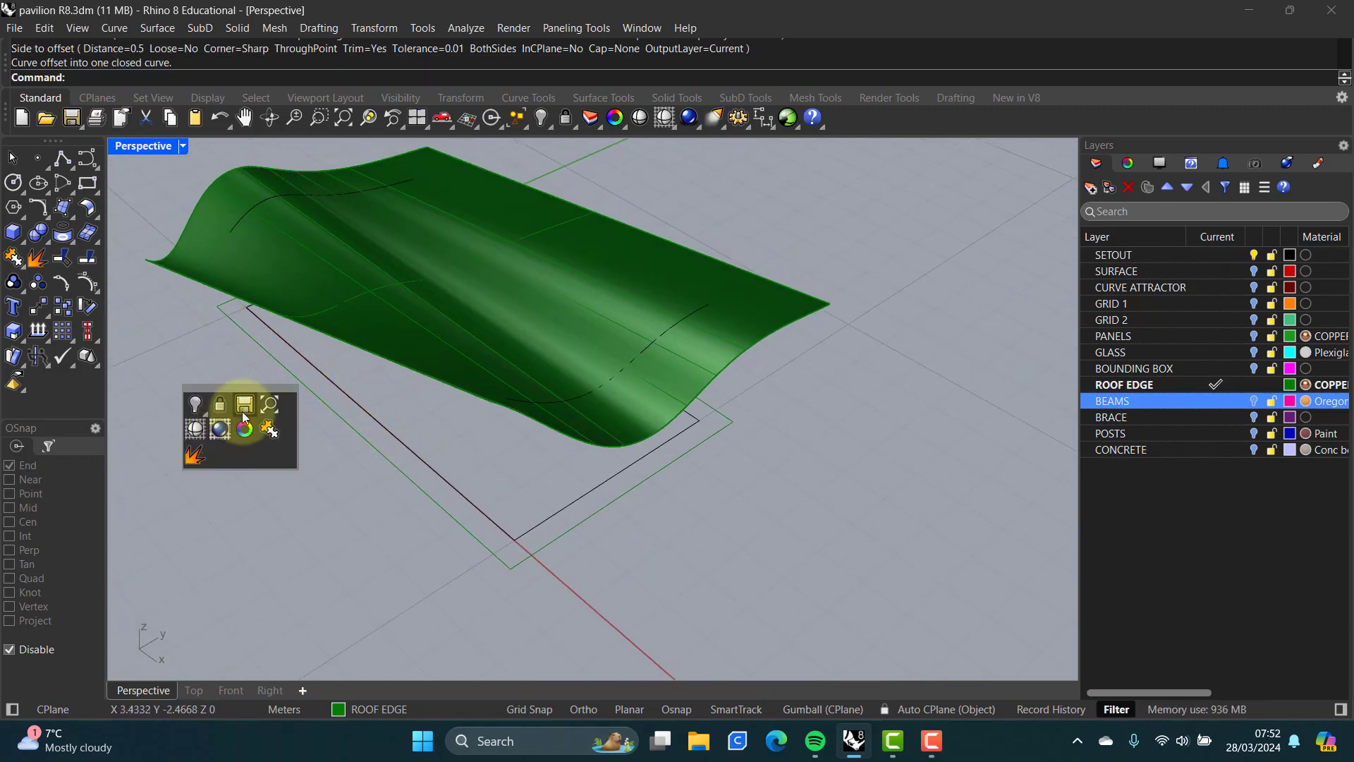
click(197, 431)
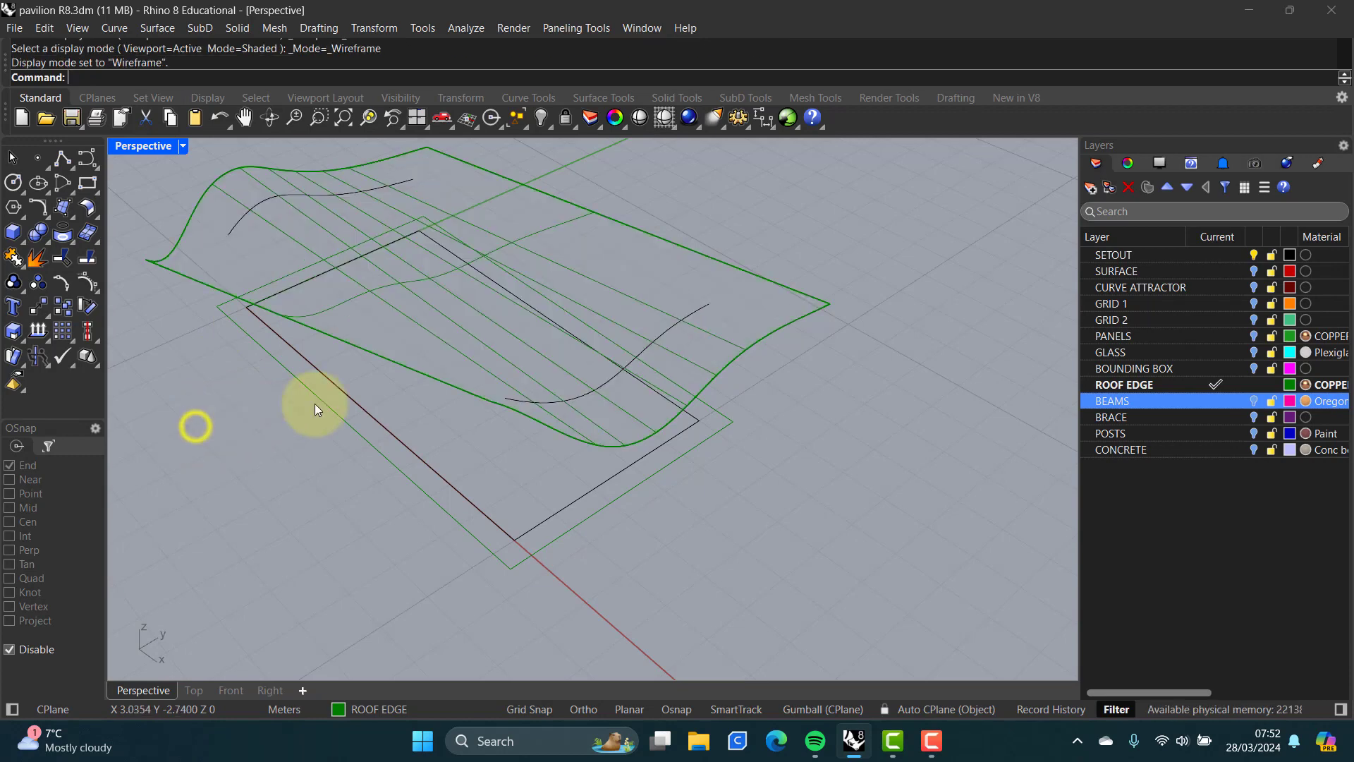
right_drag(316, 402, 235, 444)
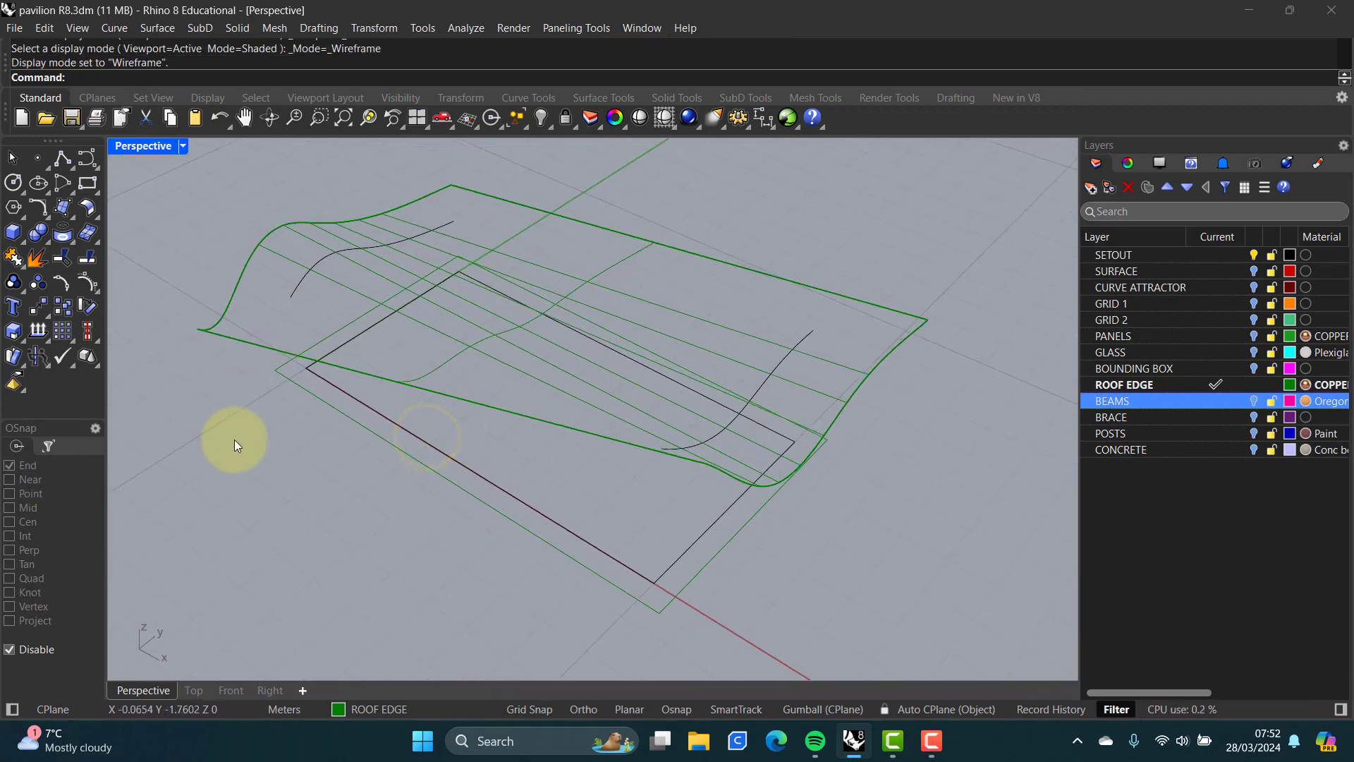
text(Project)
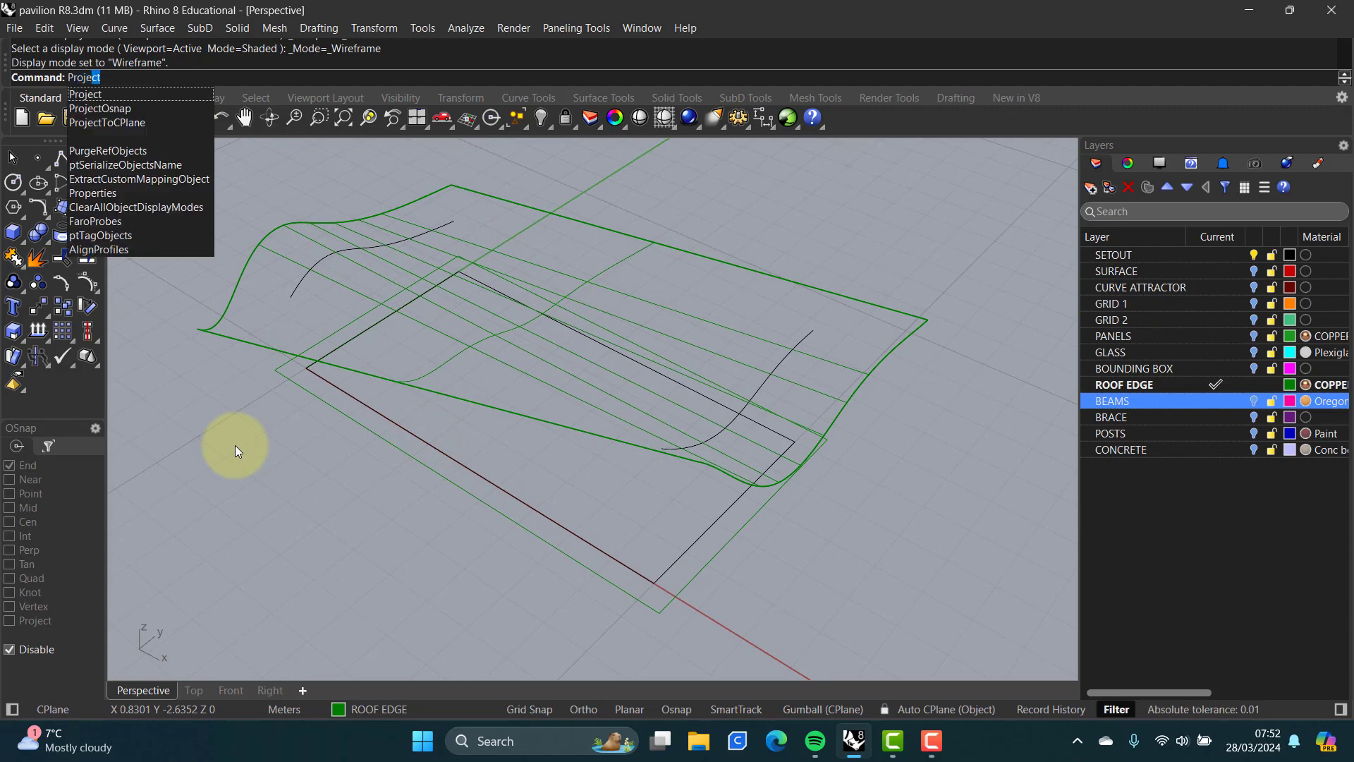
key(Return)
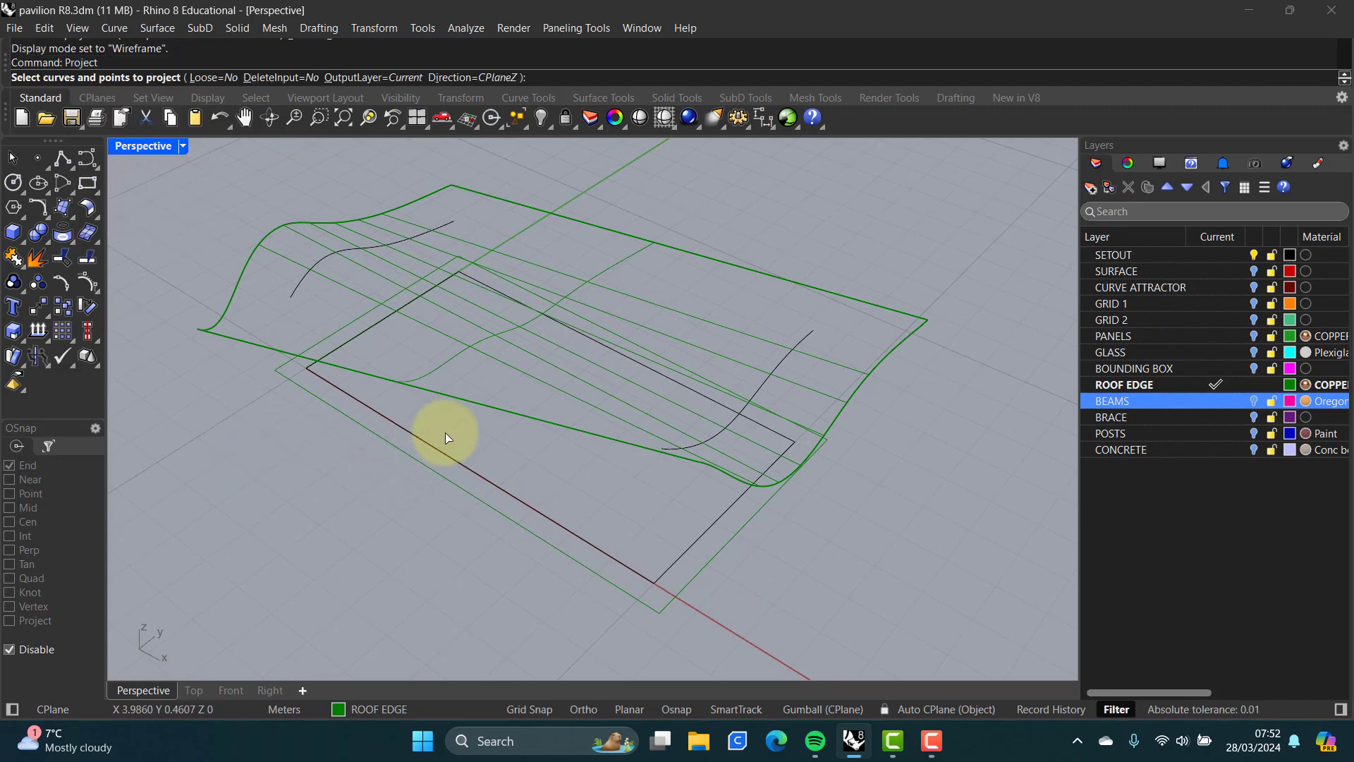
click(479, 474)
click(471, 489)
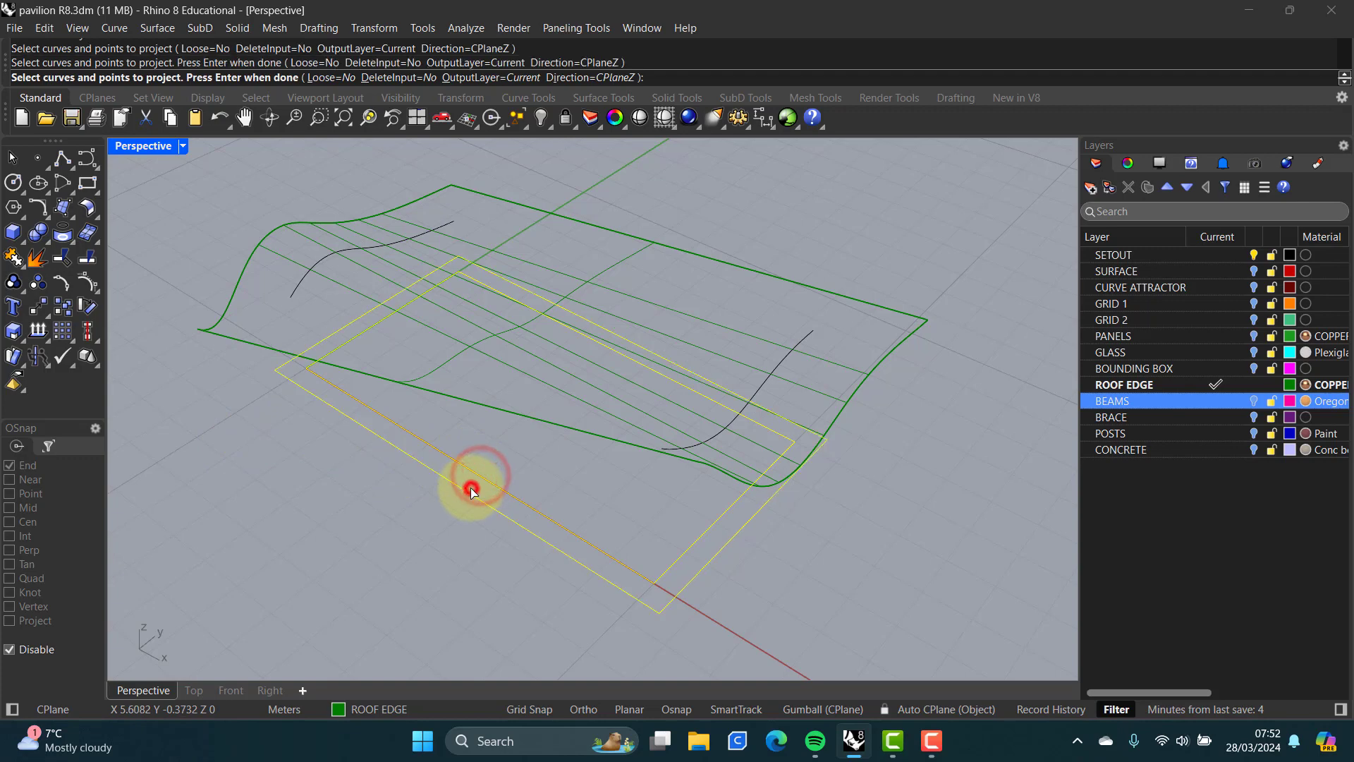
key(Return)
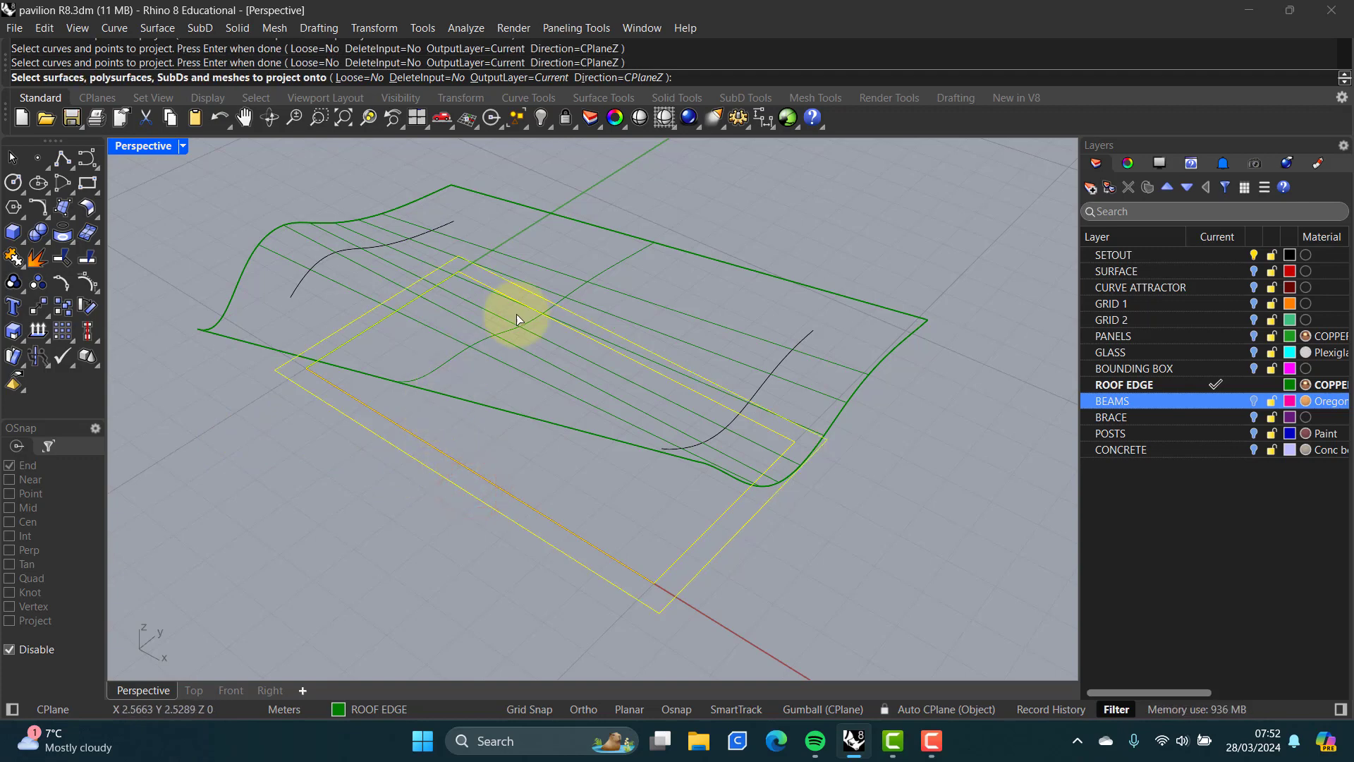
click(607, 269)
key(Return)
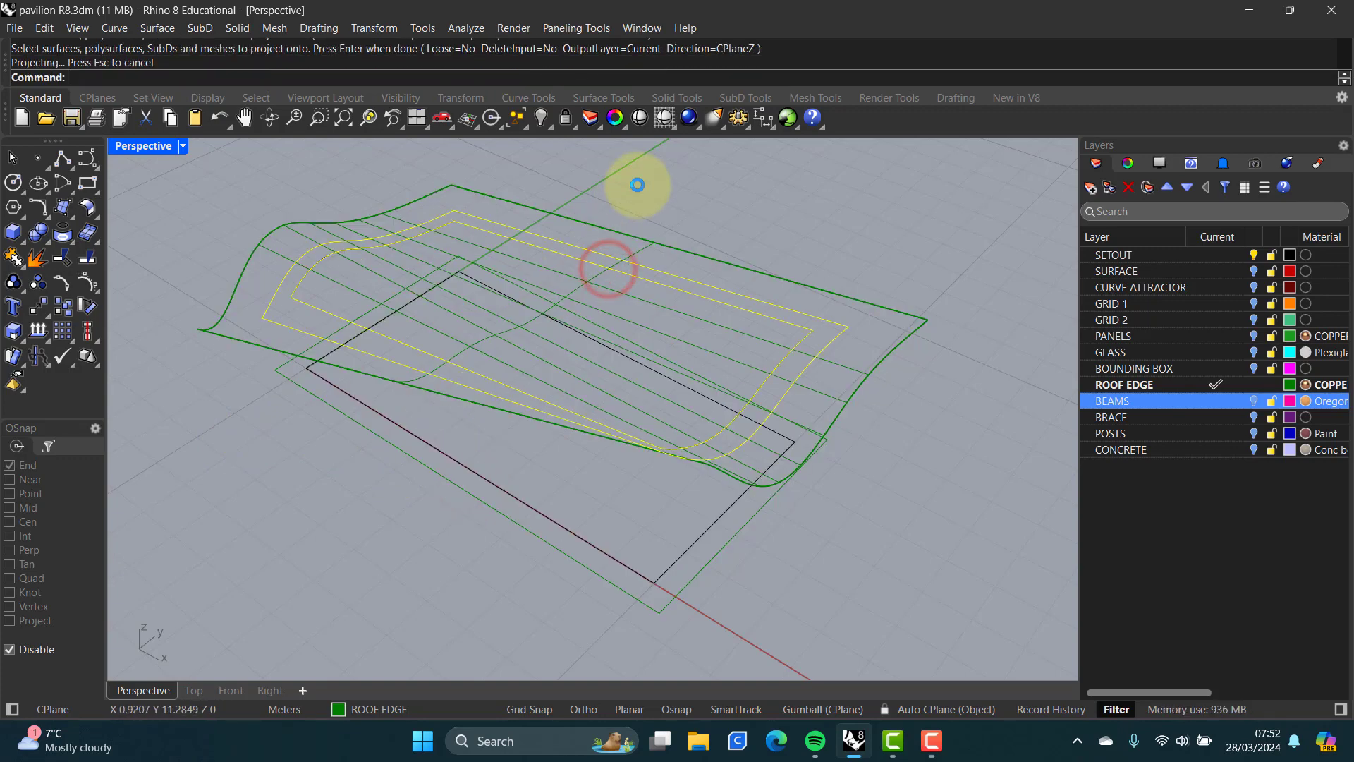
- Split the roof surface with the inner projected curve and delete the piece inside it
right_drag(633, 268, 637, 307)
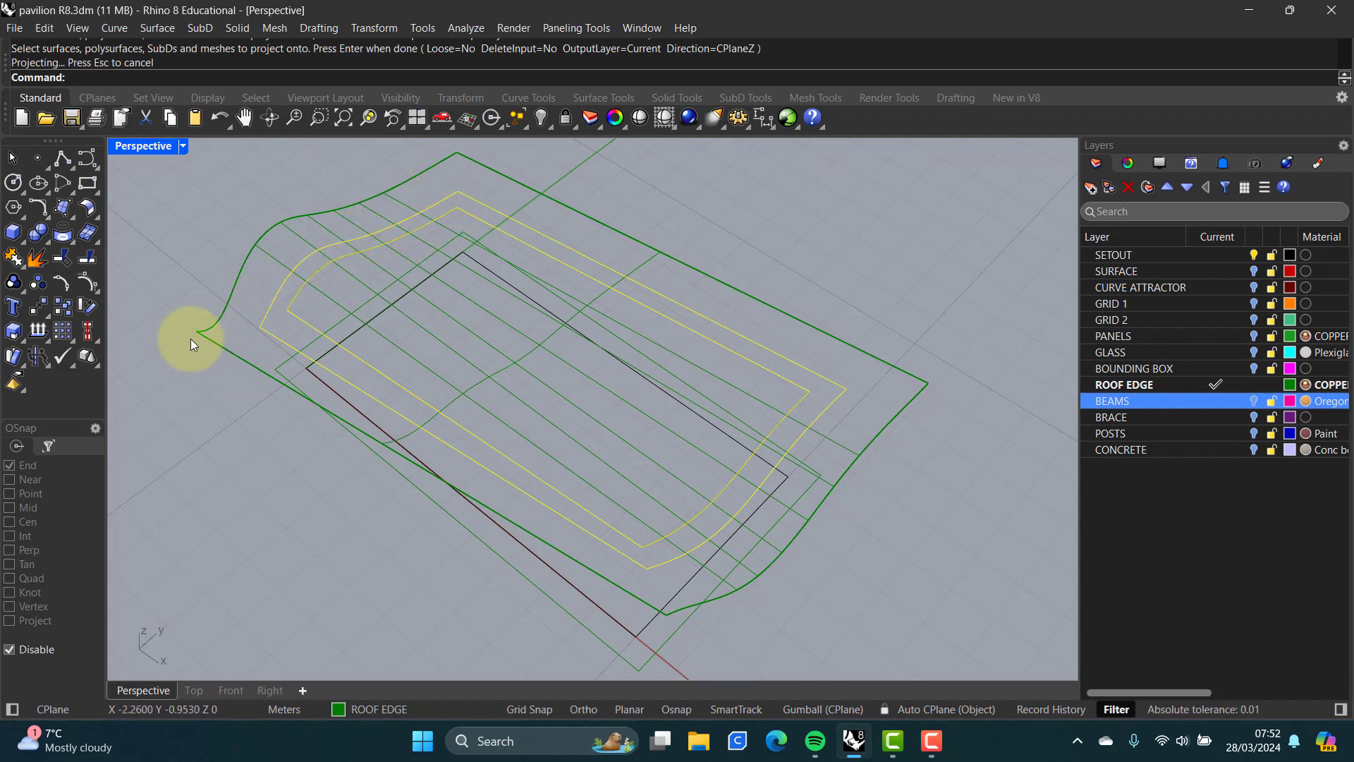
right_drag(300, 347, 296, 335)
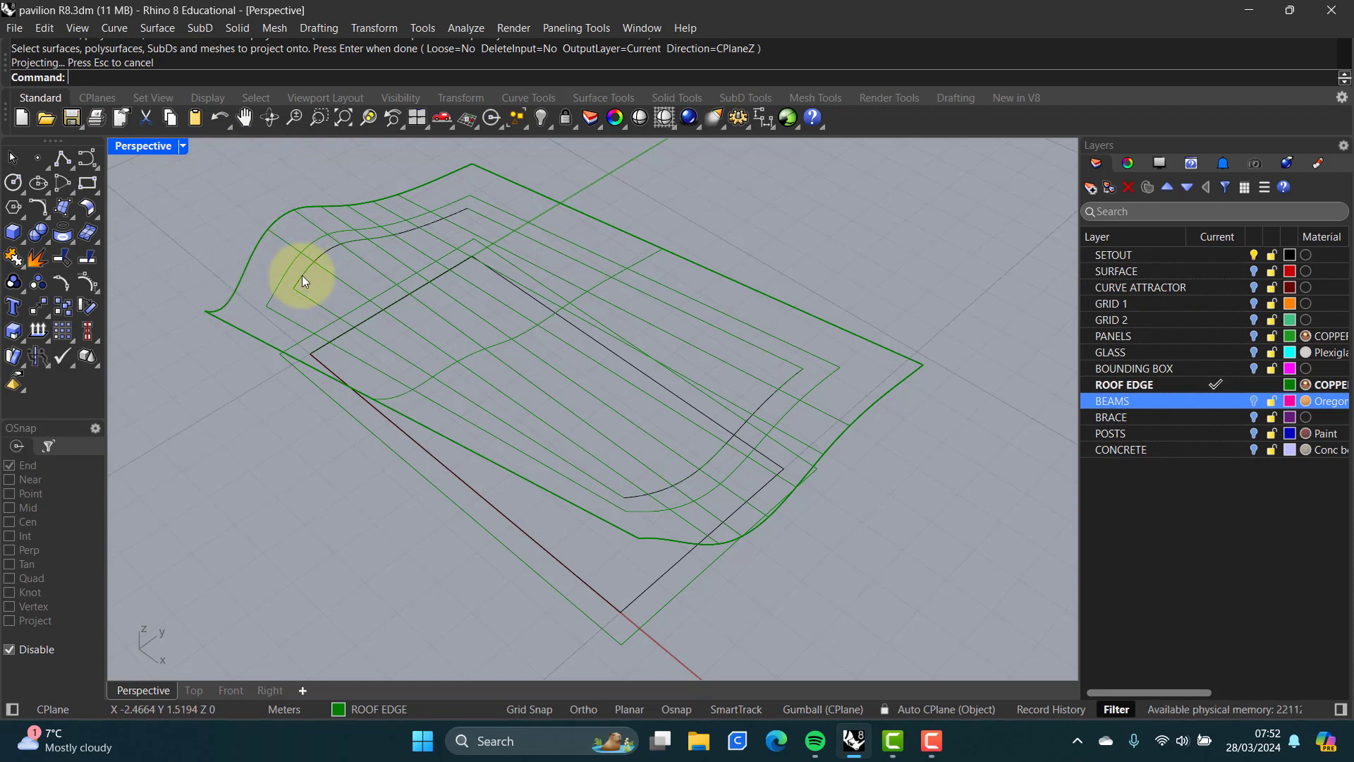
click(88, 260)
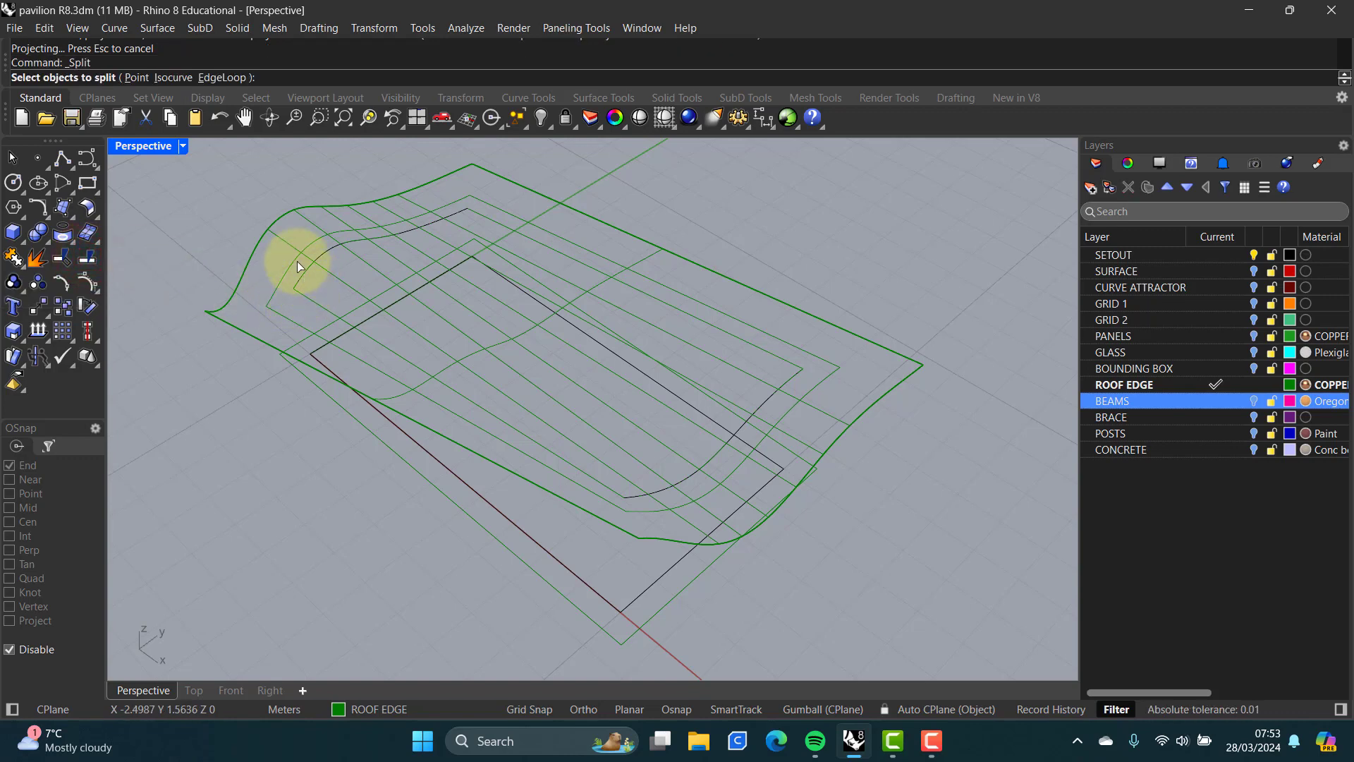
click(338, 278)
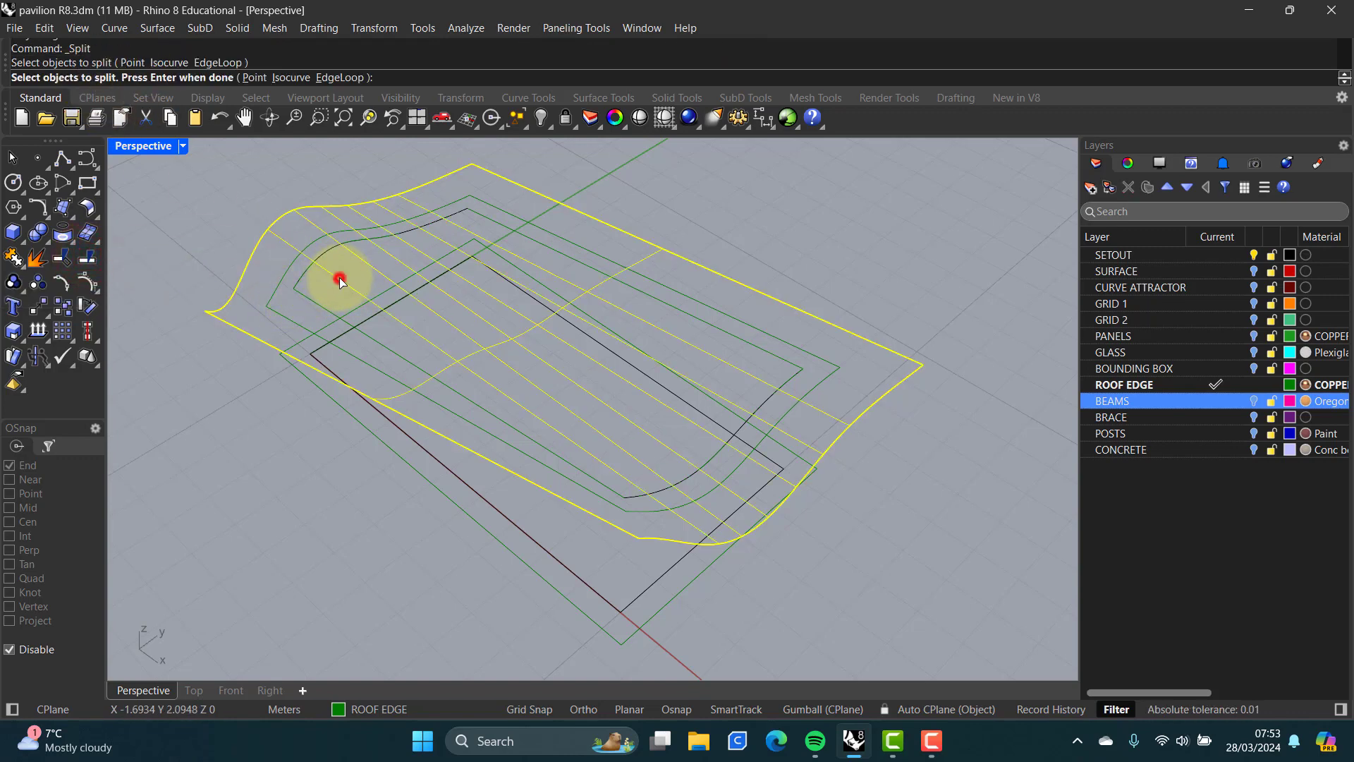
right_click(339, 276)
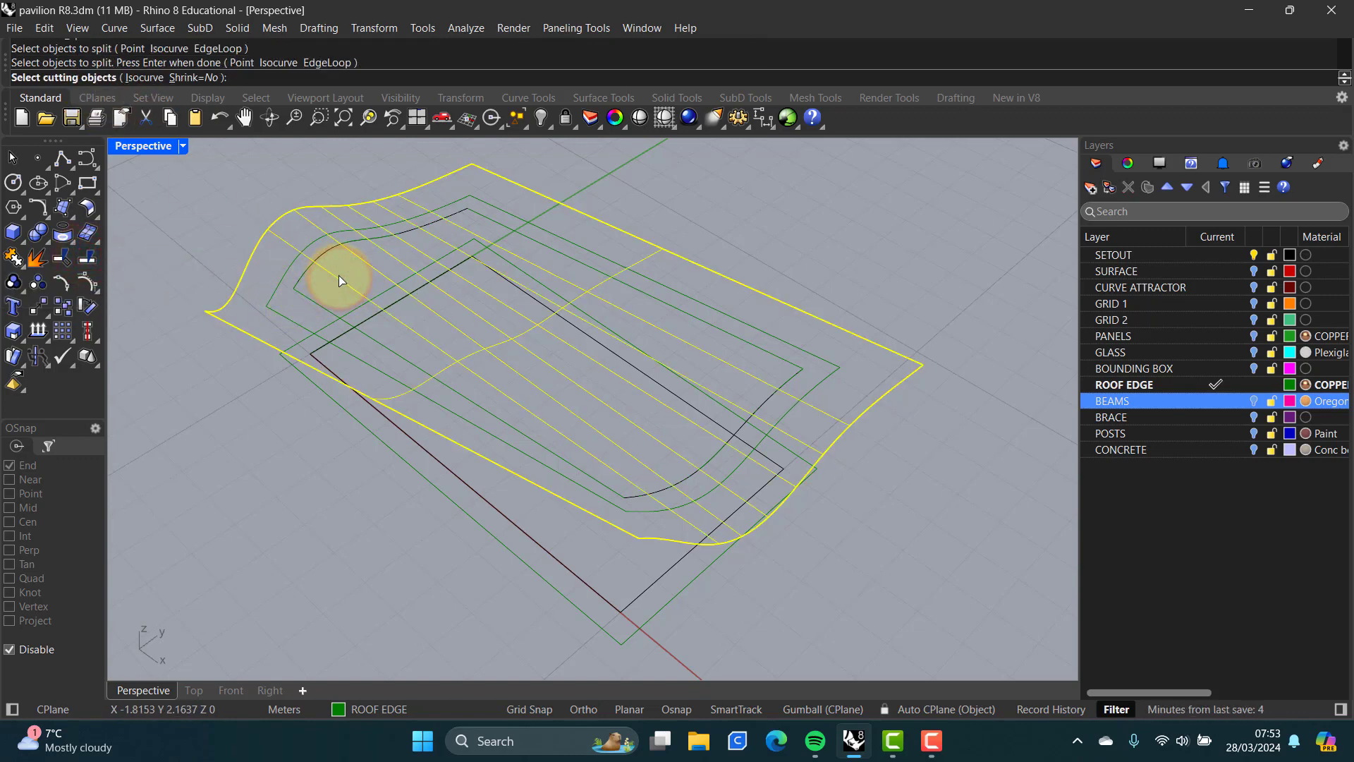
click(311, 299)
right_click(311, 299)
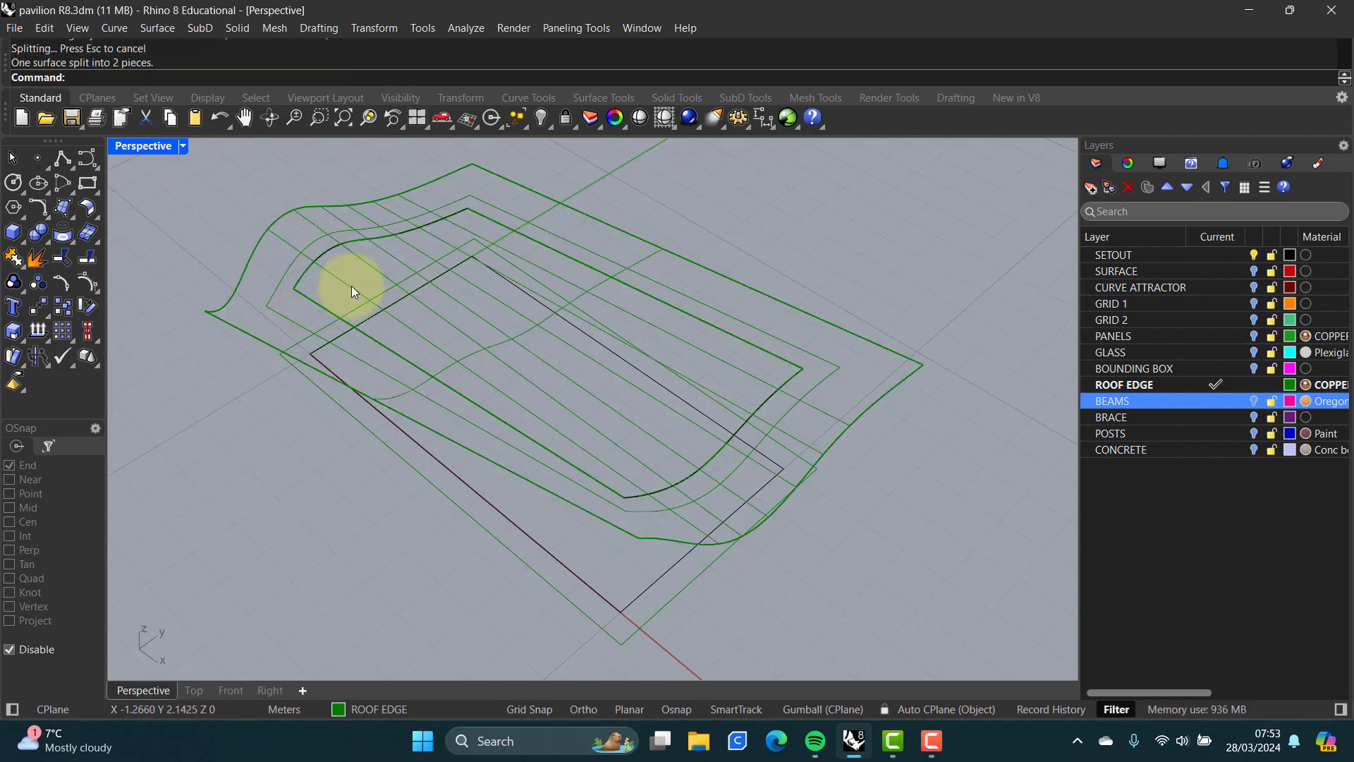
click(351, 285)
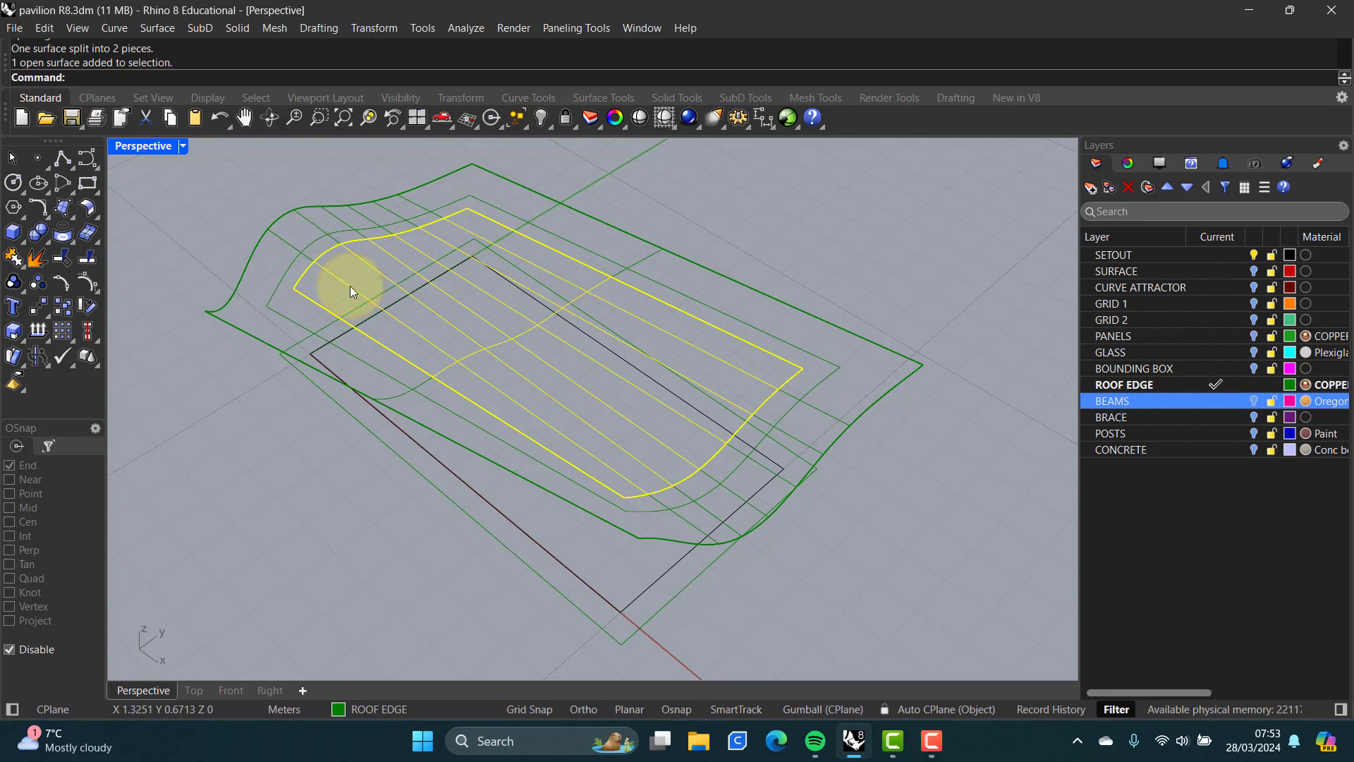
key(Delete)
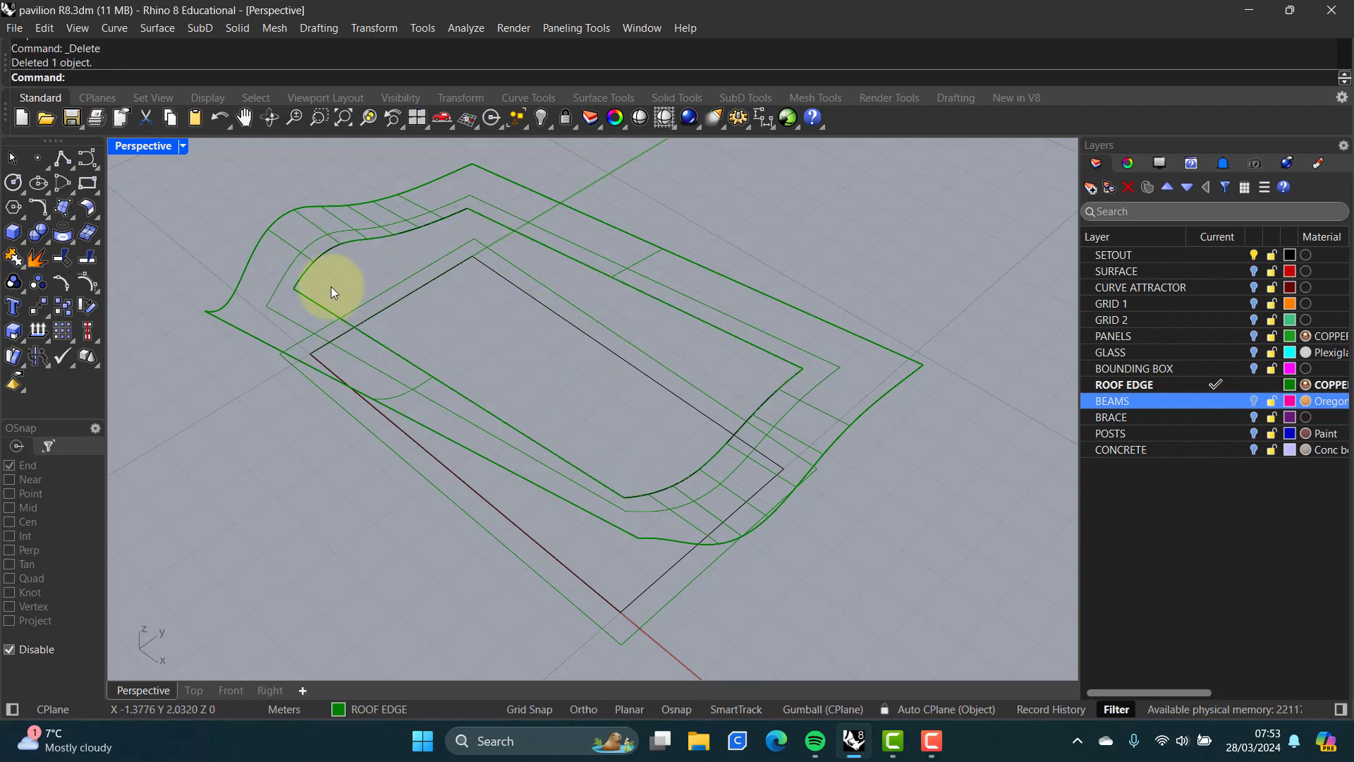
- Split the remaining roof surface with the outer projected curve and delete the piece outside it
click(86, 260)
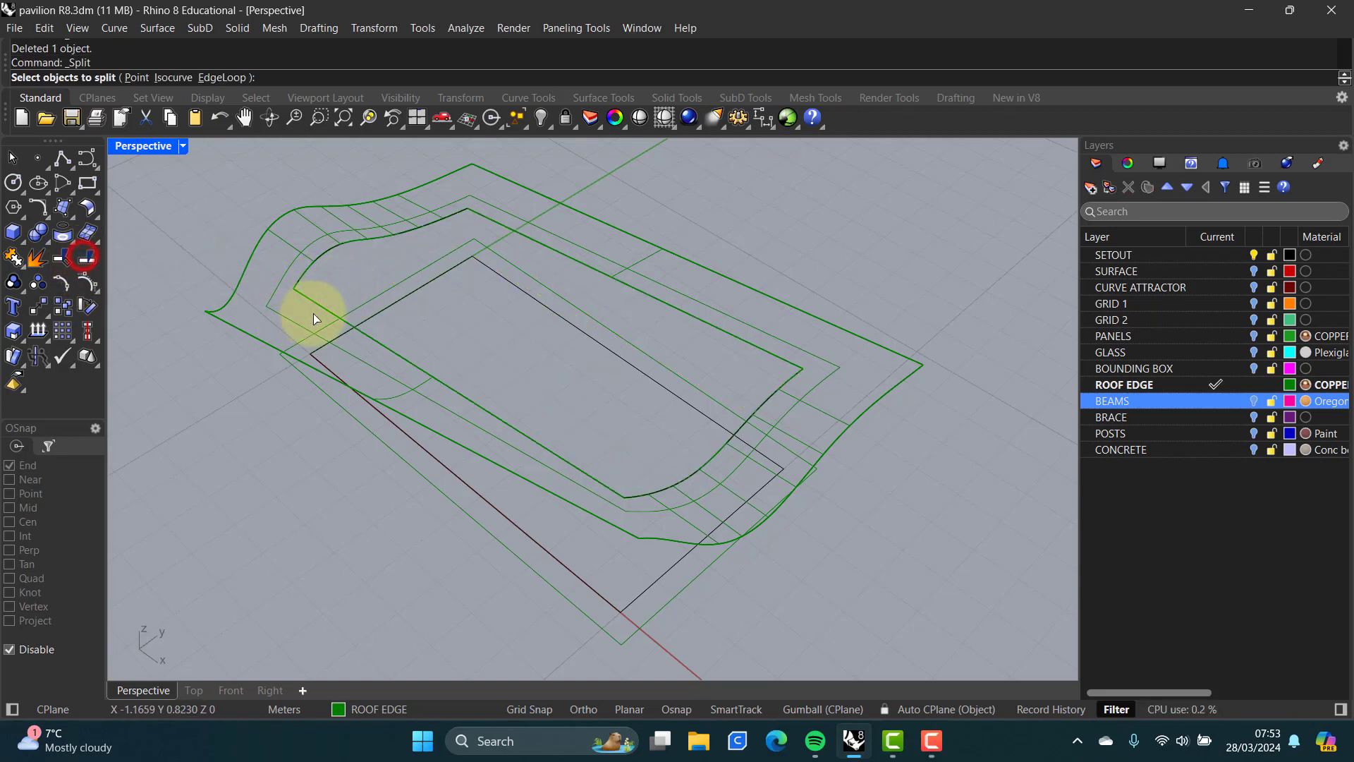
click(282, 241)
key(Return)
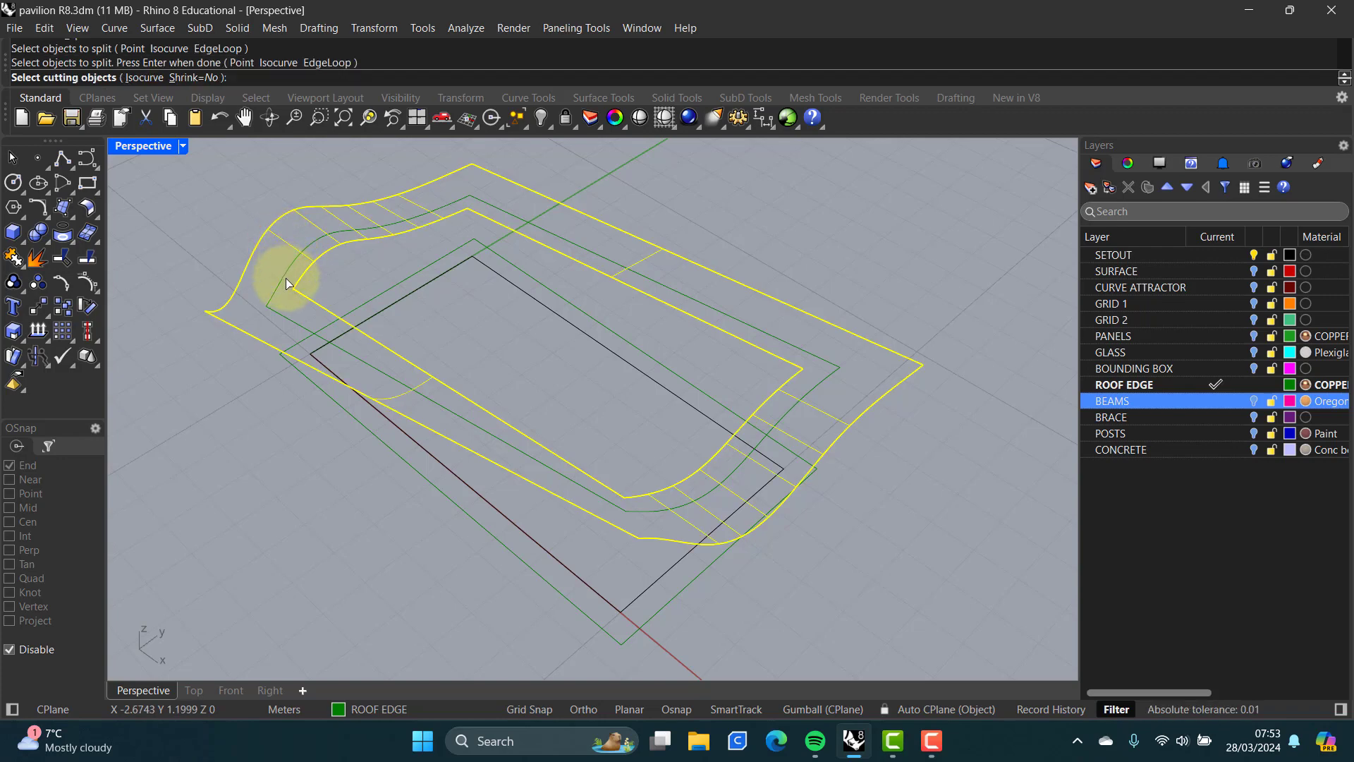
click(283, 272)
right_click(252, 271)
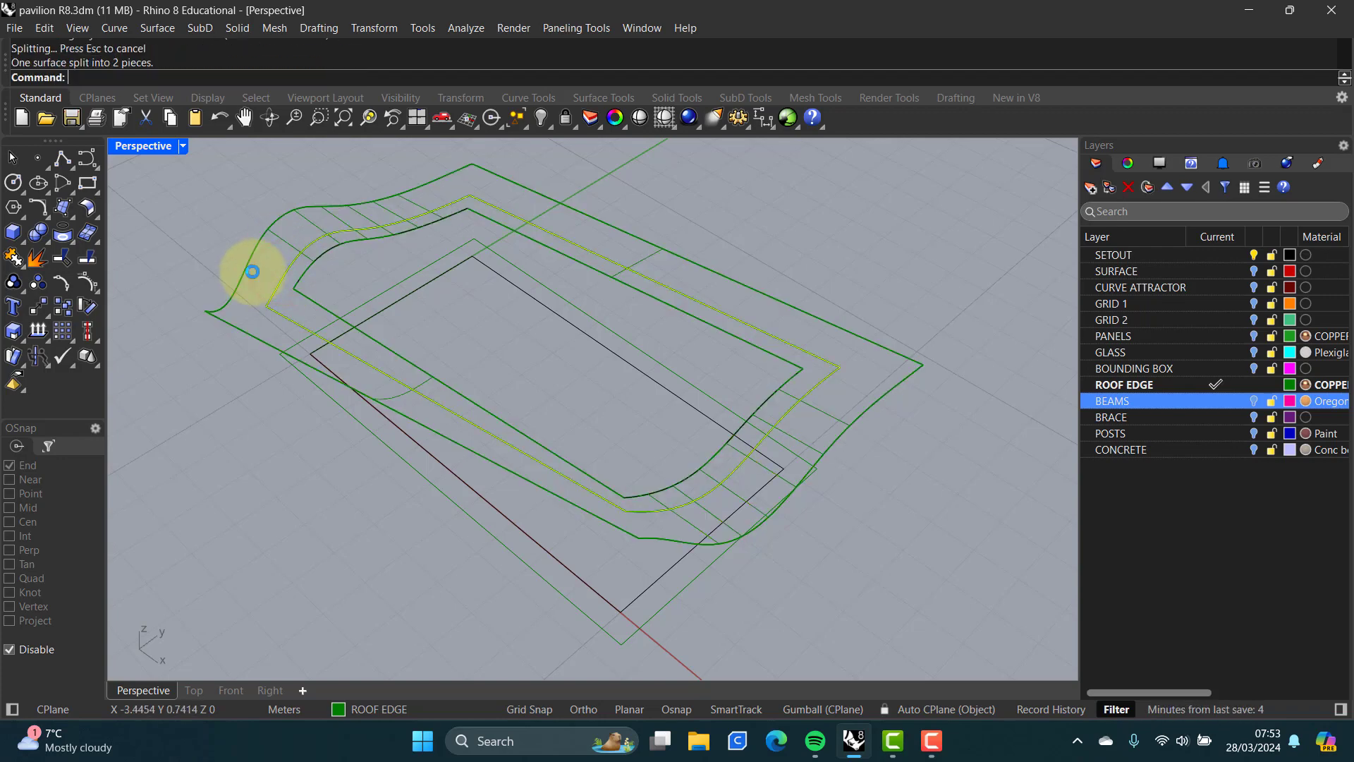
click(282, 243)
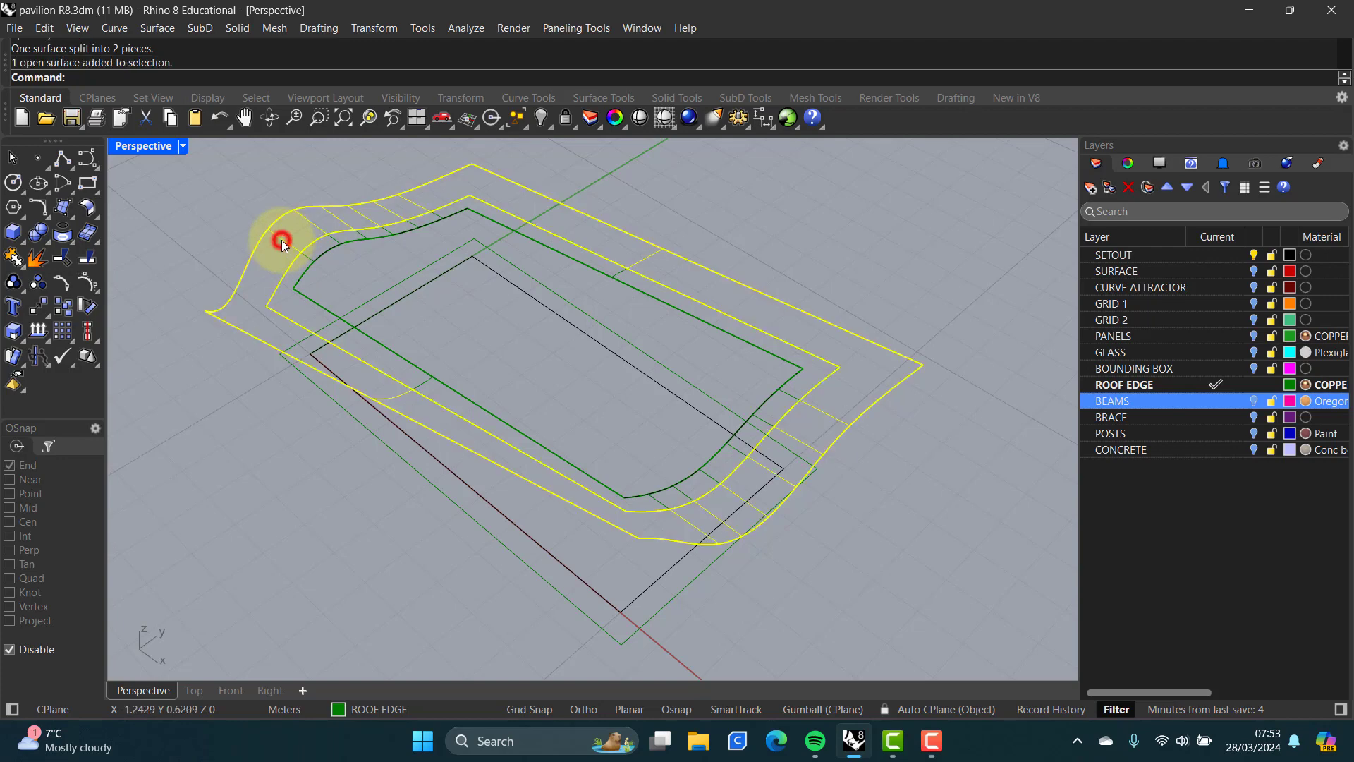
key(Delete)
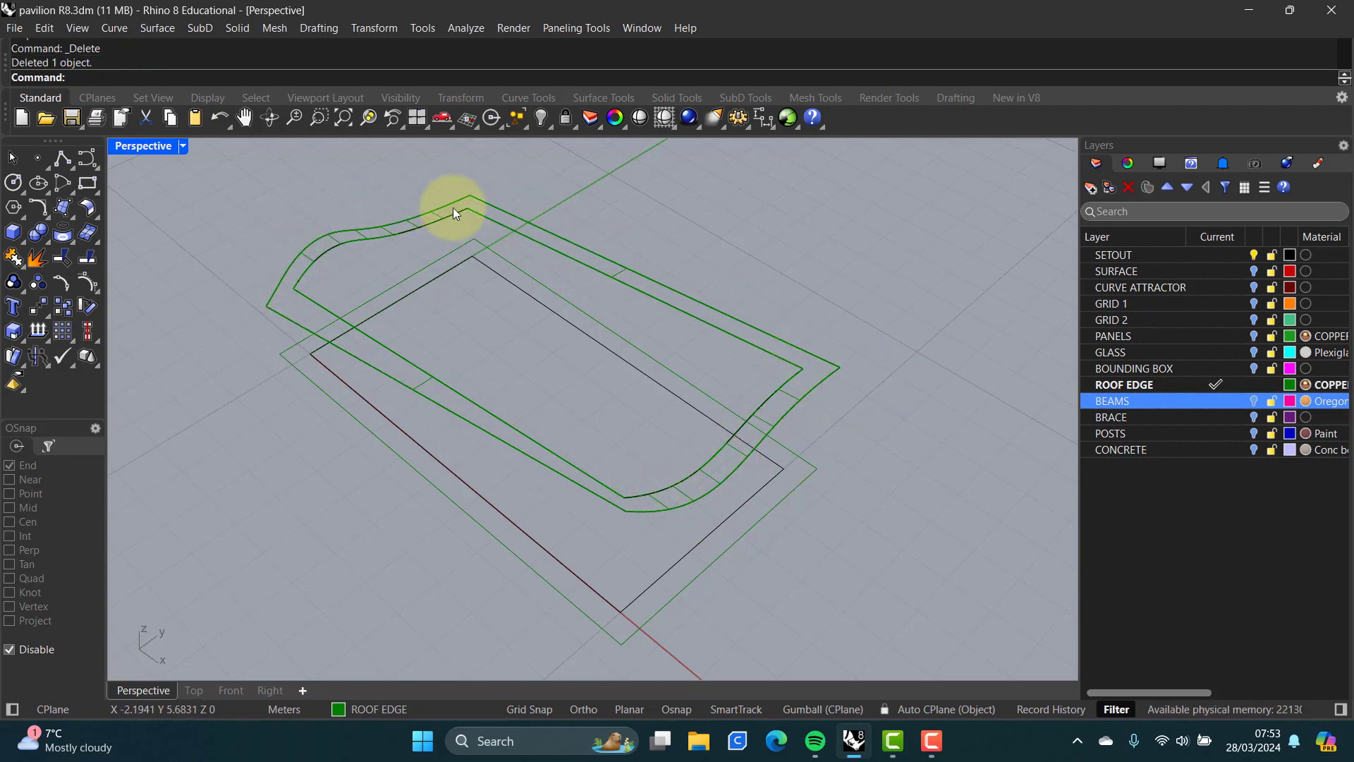
- Show the PANELS layer and examine the panel depth where the panels meet the roof edge strip
mouse_move(710, 336)
right_down()
mouse_move(619, 296)
mouse_move(583, 256)
mouse_move(658, 282)
mouse_move(690, 308)
mouse_move(689, 327)
right_up()
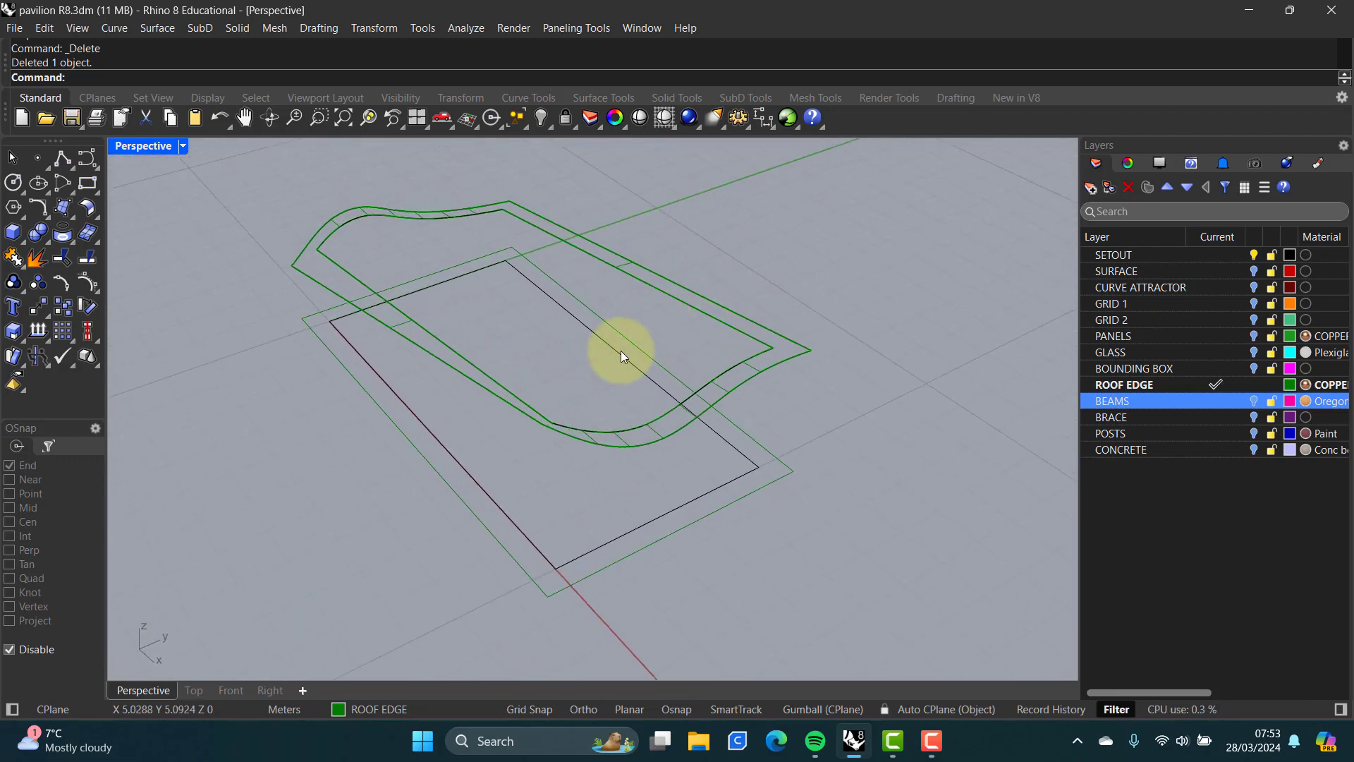
scroll(621, 350, up, 3)
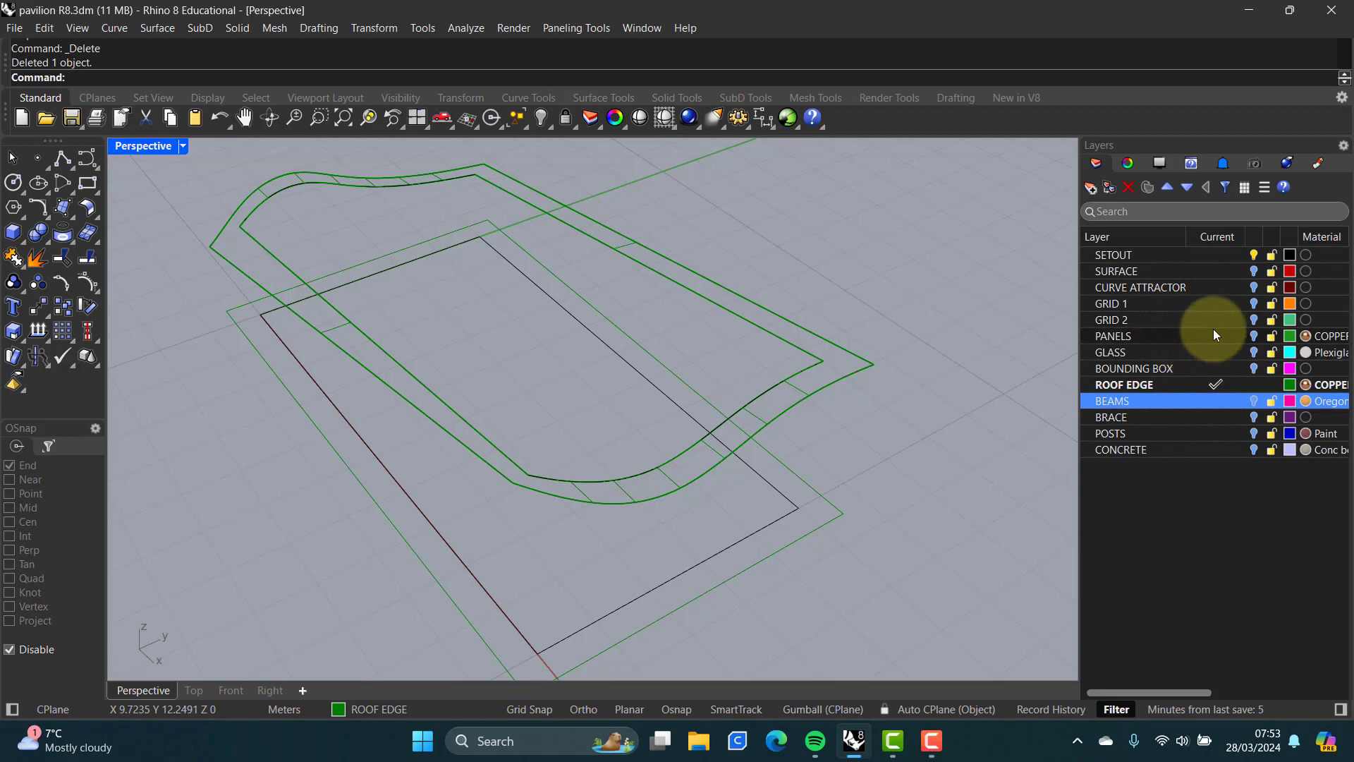
click(1253, 336)
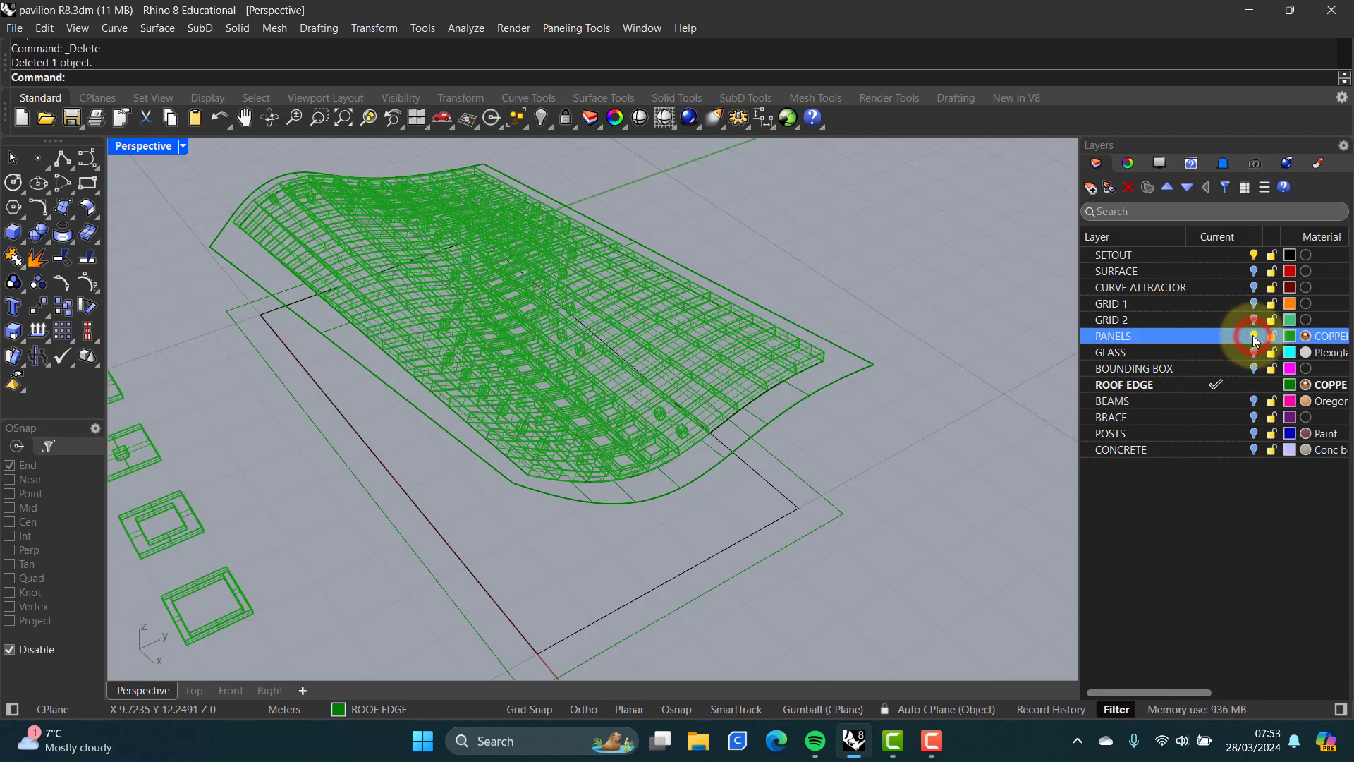
scroll(814, 361, up, 8)
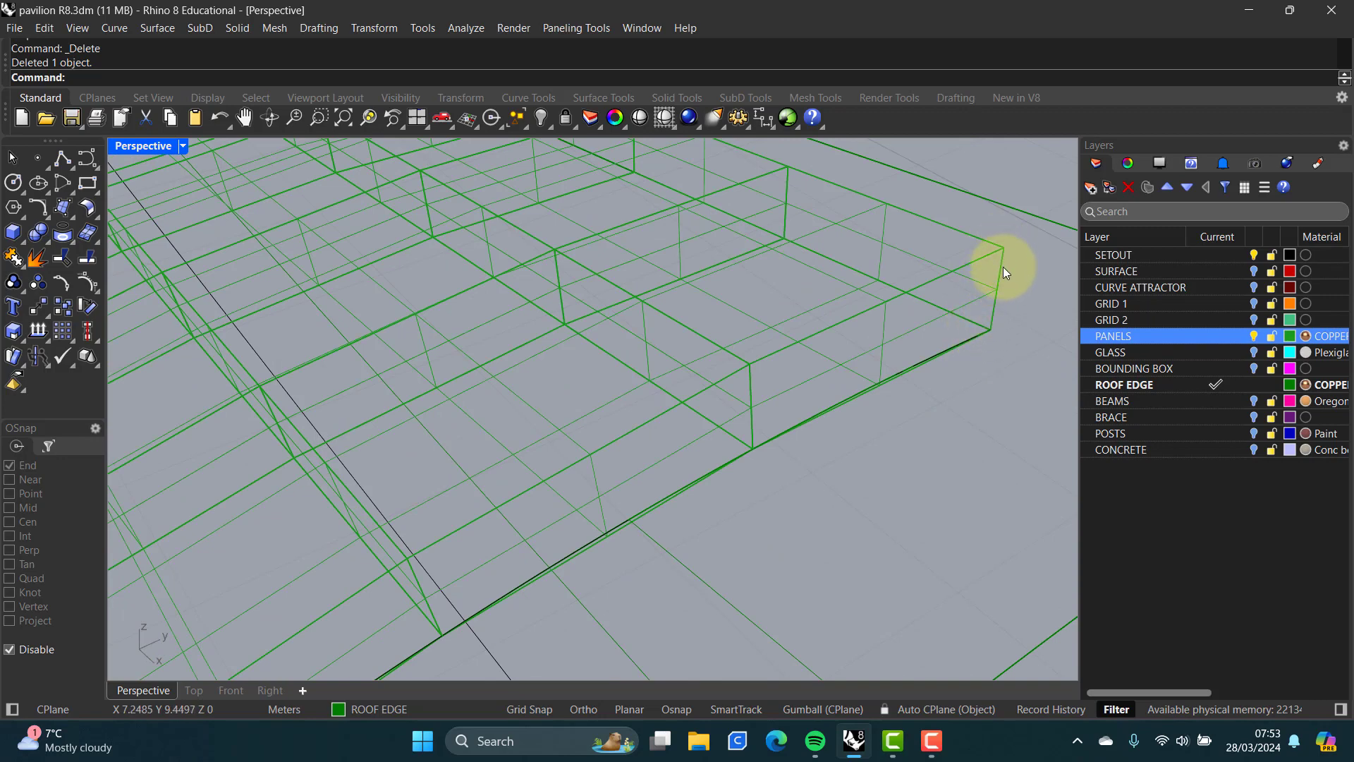
scroll(985, 310, down, 6)
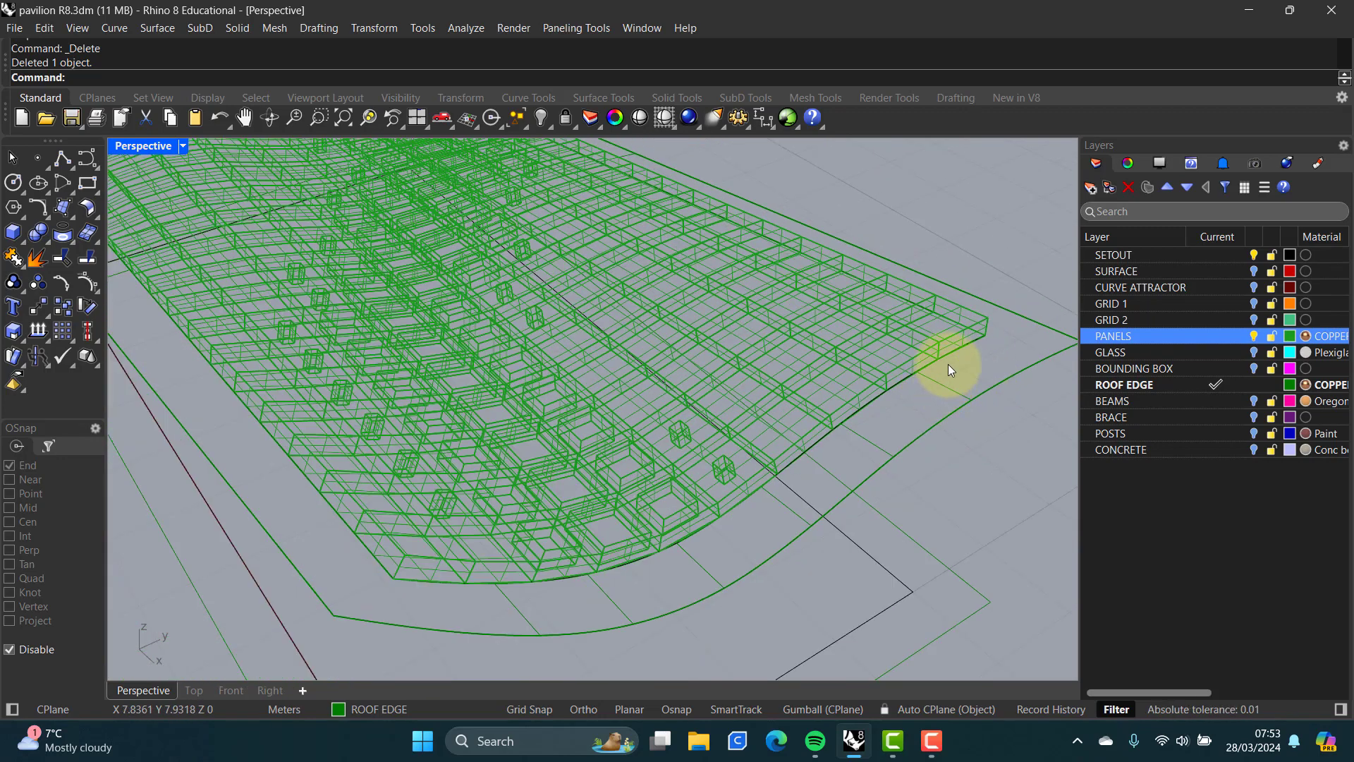
scroll(948, 367, down, 2)
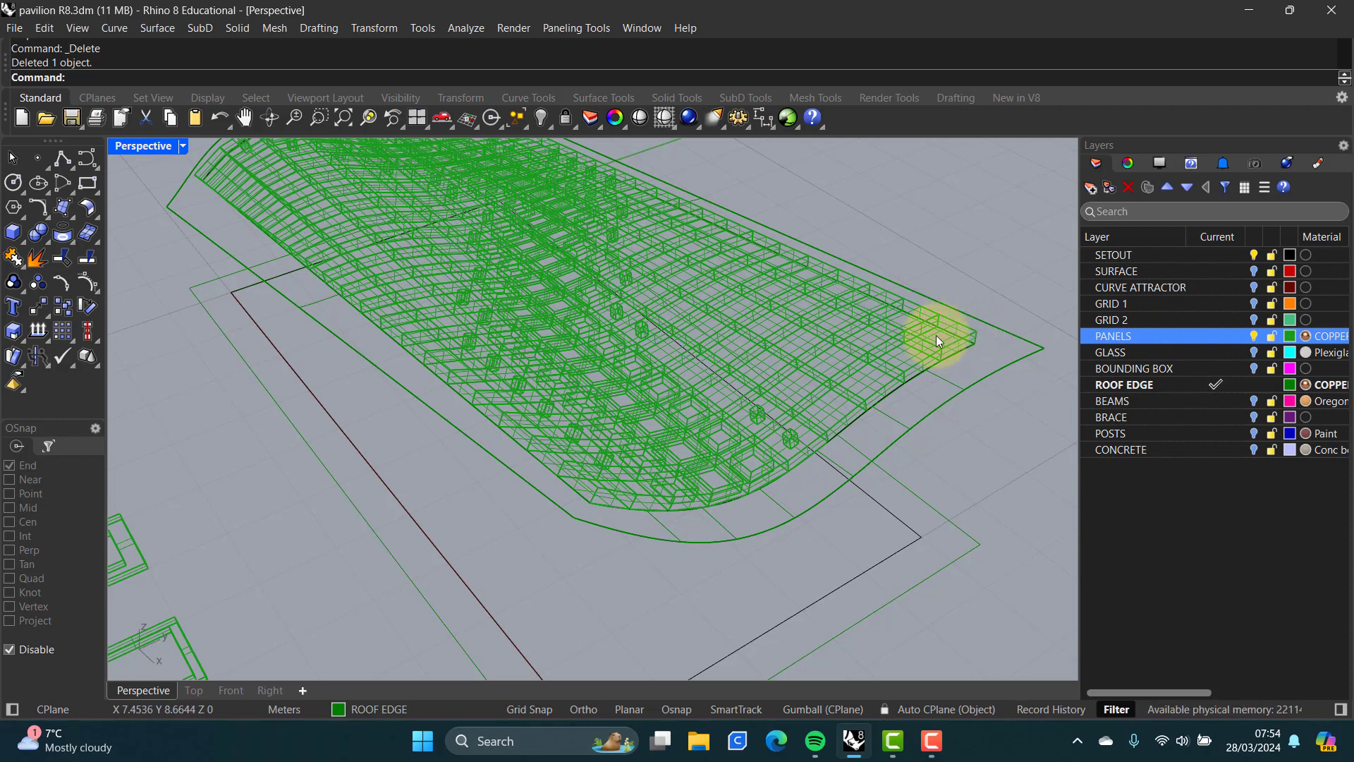
right_drag(865, 331, 844, 357)
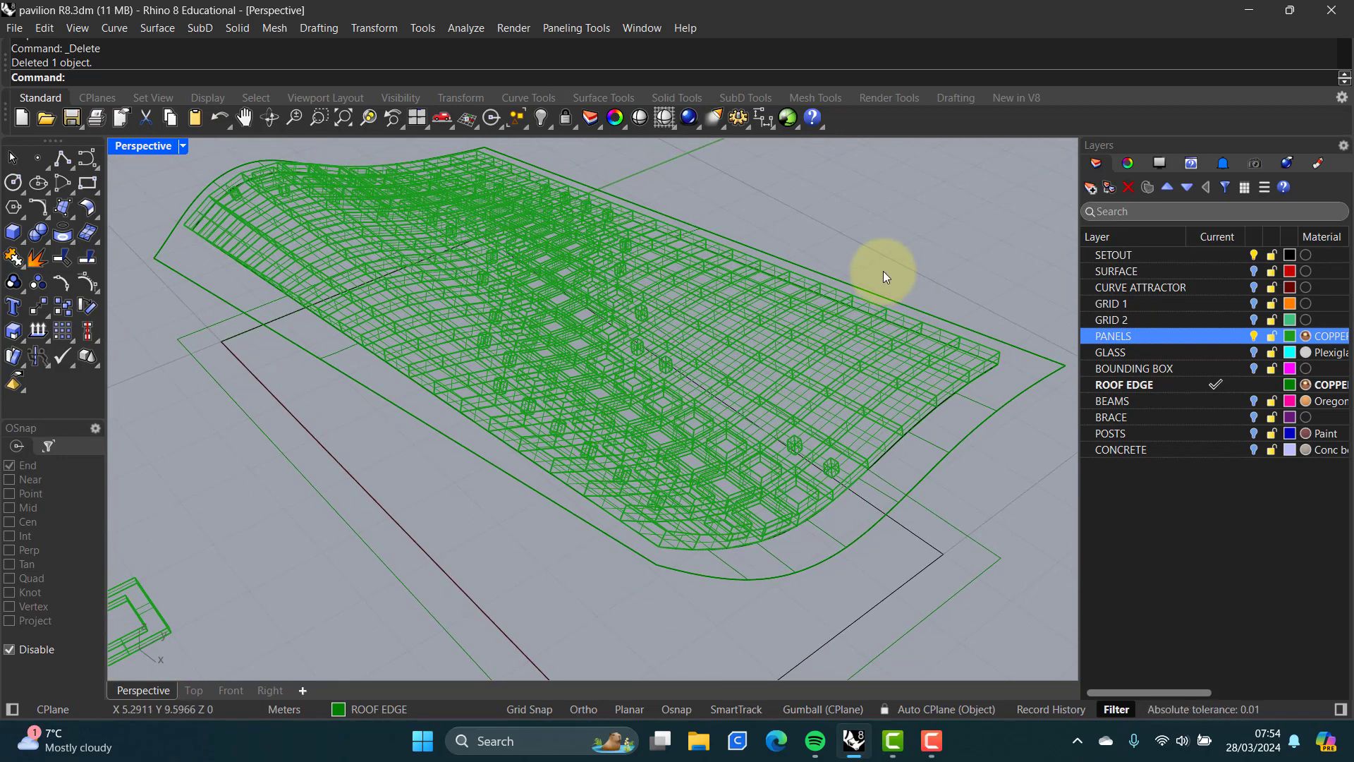
- Thicken the roof edge strip upward into a solid with OffsetSrf at a distance of 0.125 m with sharp corners
text(Offset)
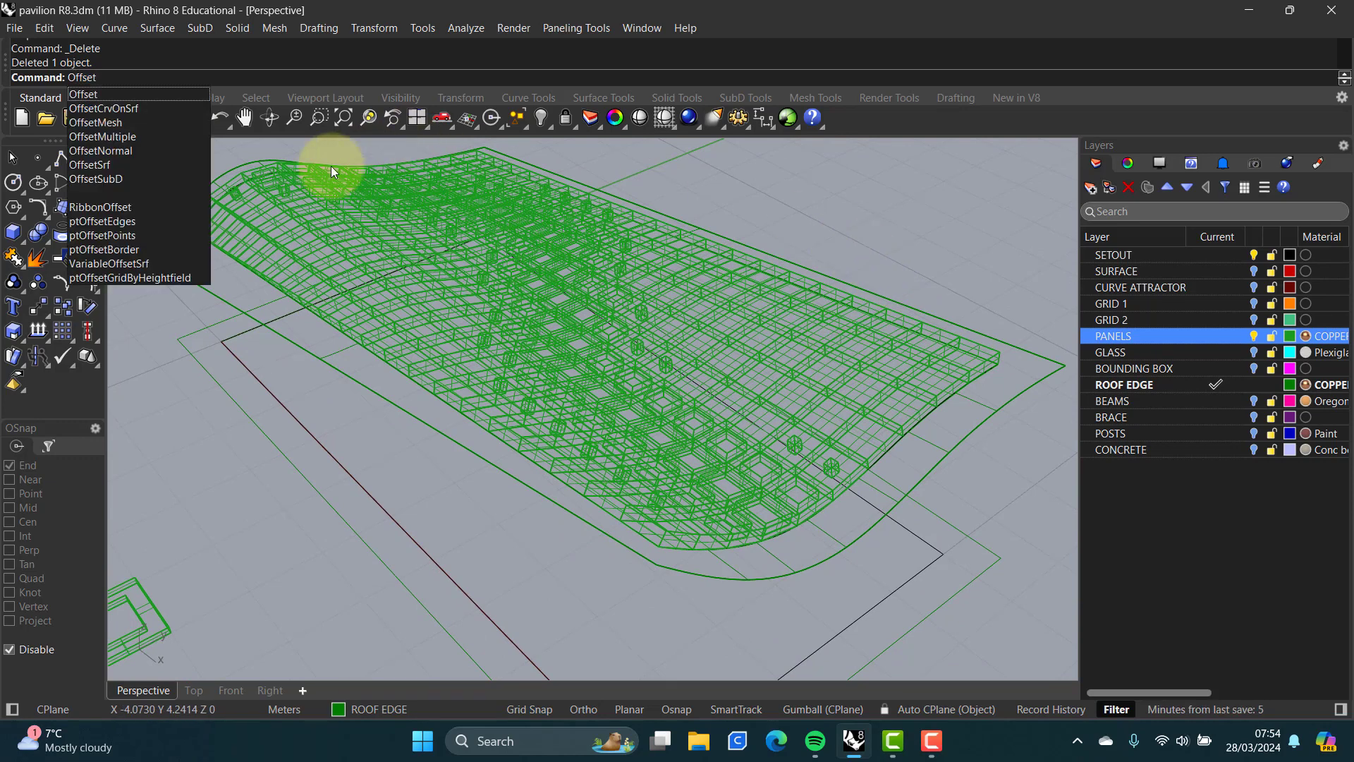
click(98, 164)
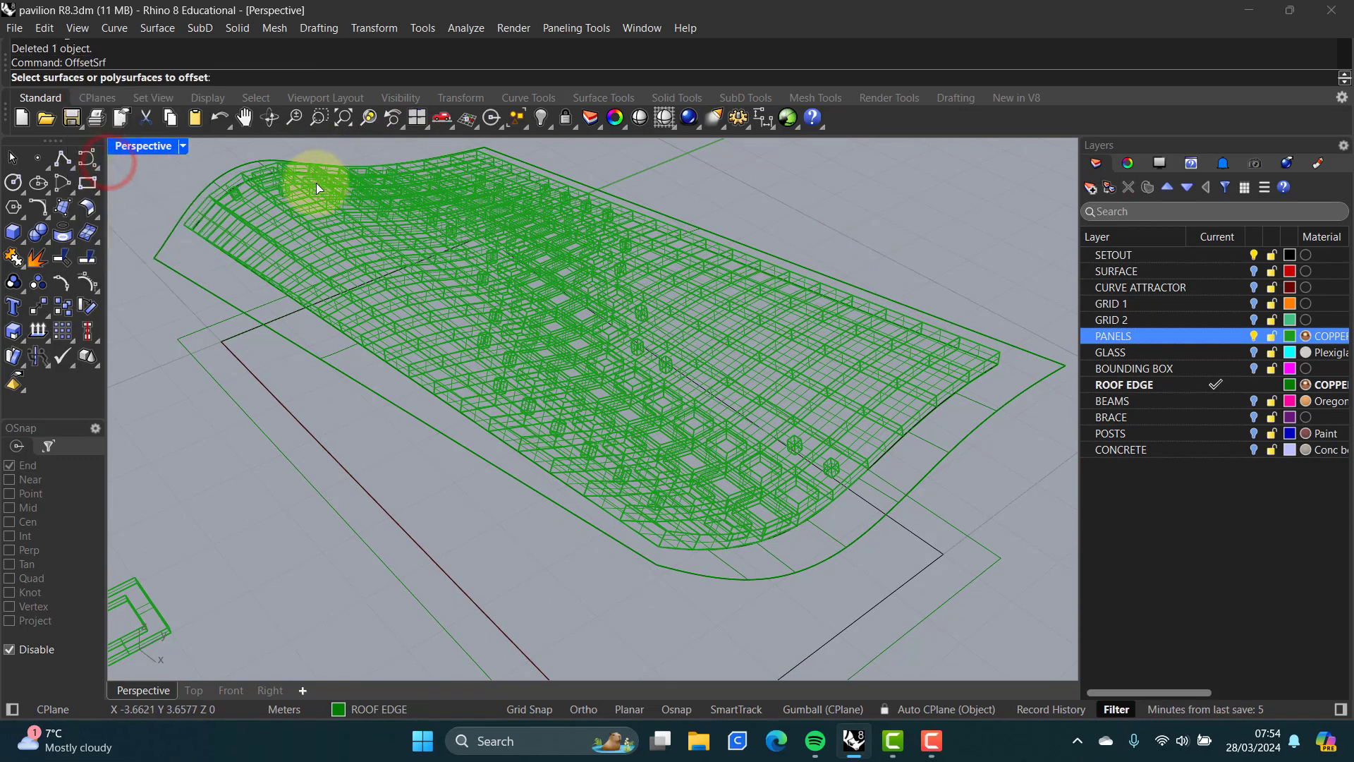
click(976, 400)
key(Return)
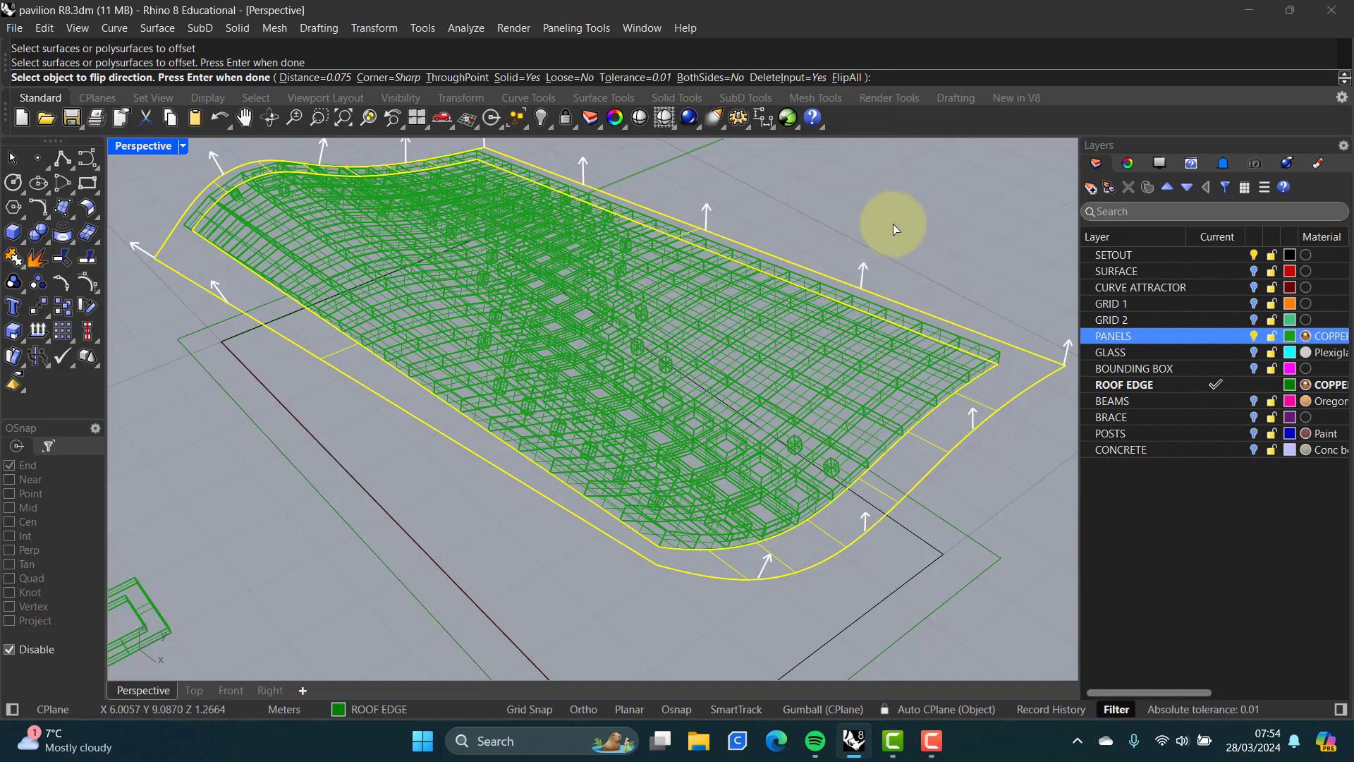
click(317, 78)
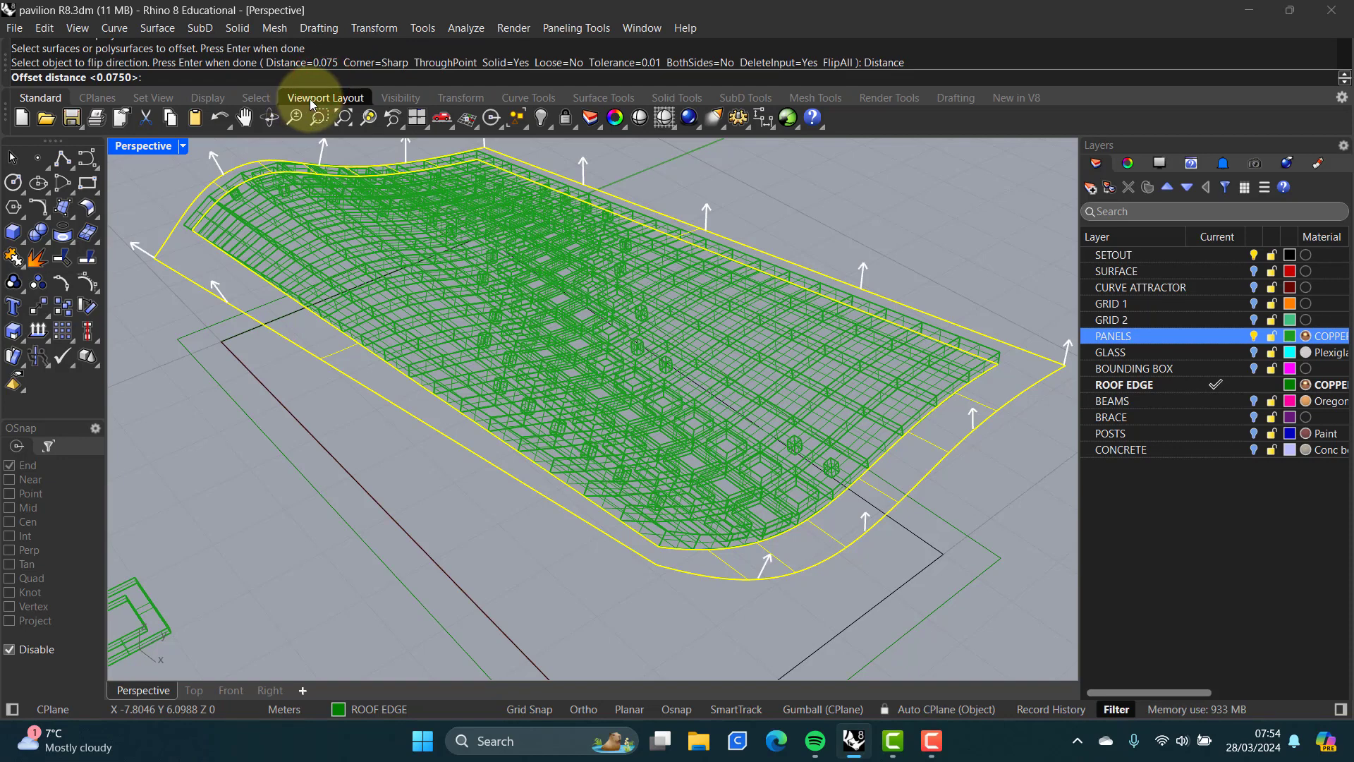
text(0.125)
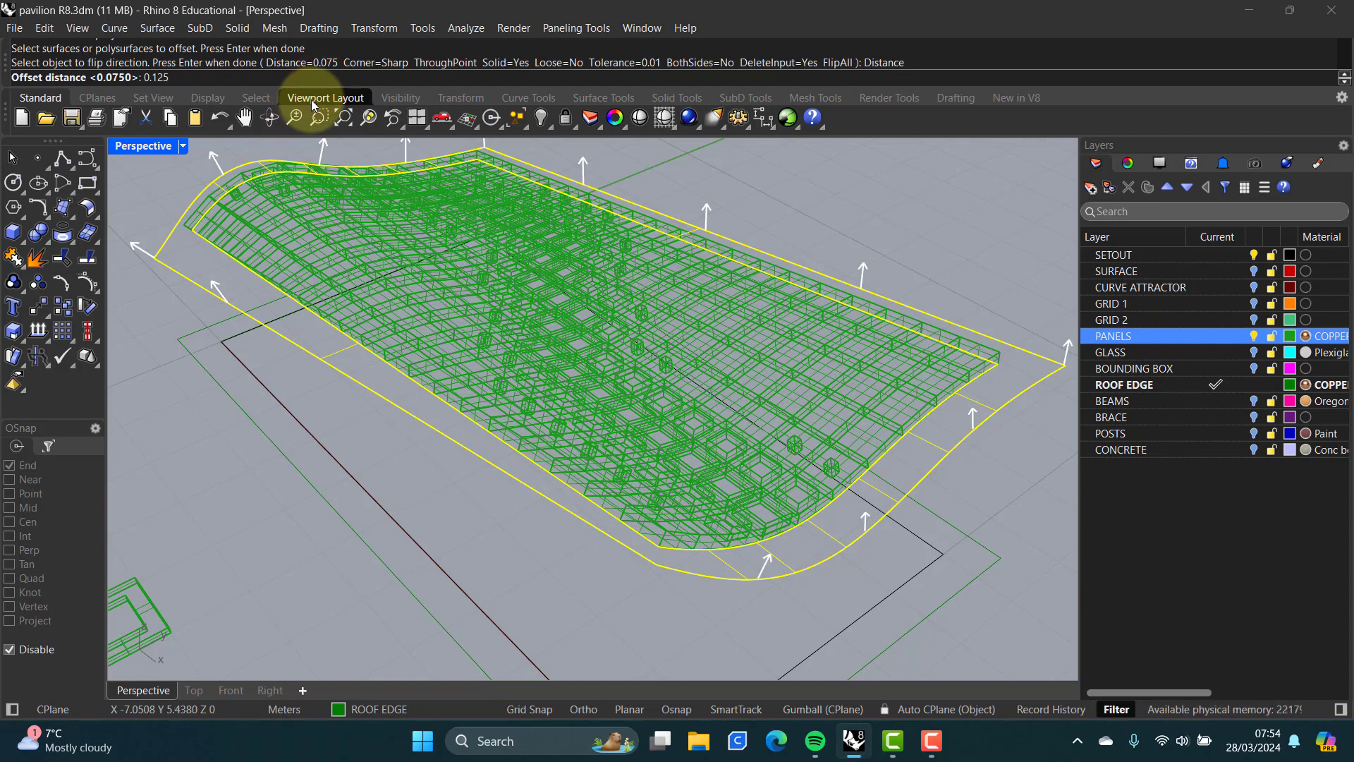
key(Return)
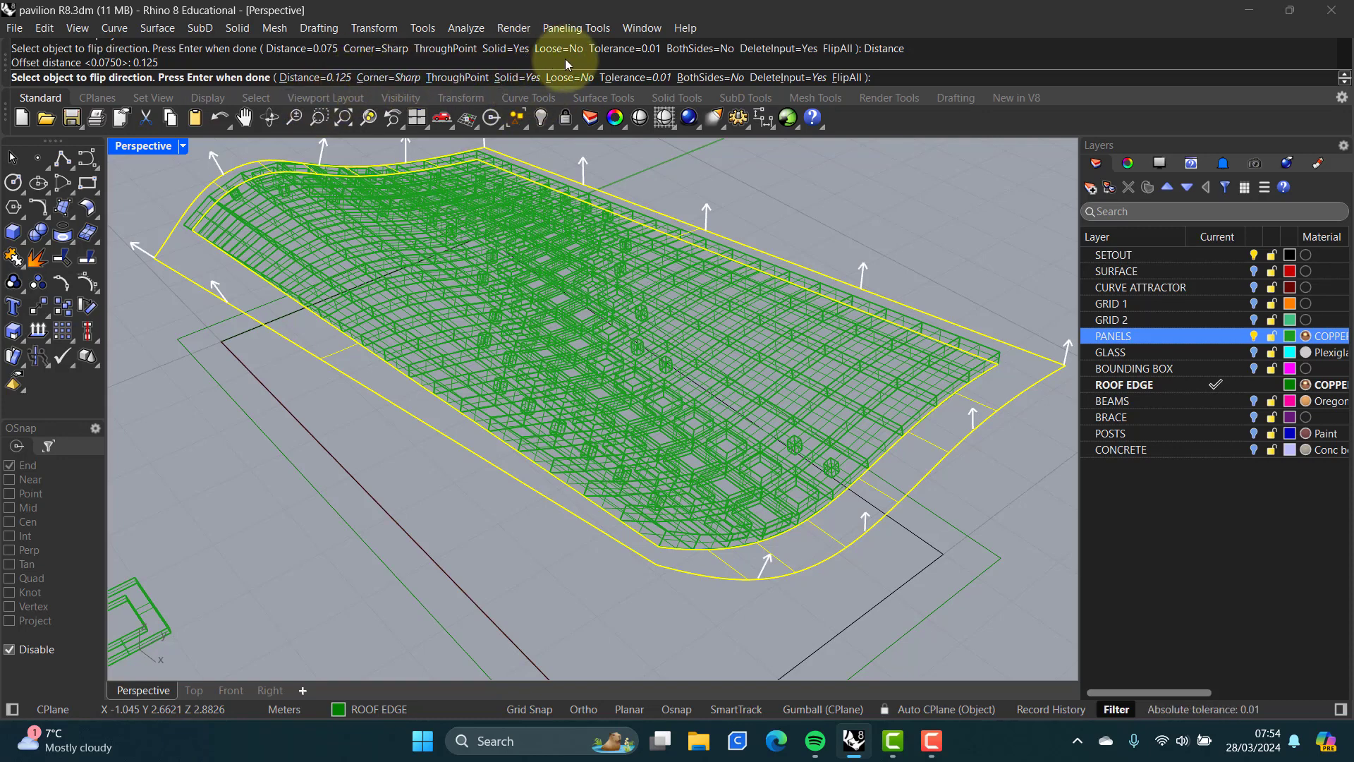
key(Return)
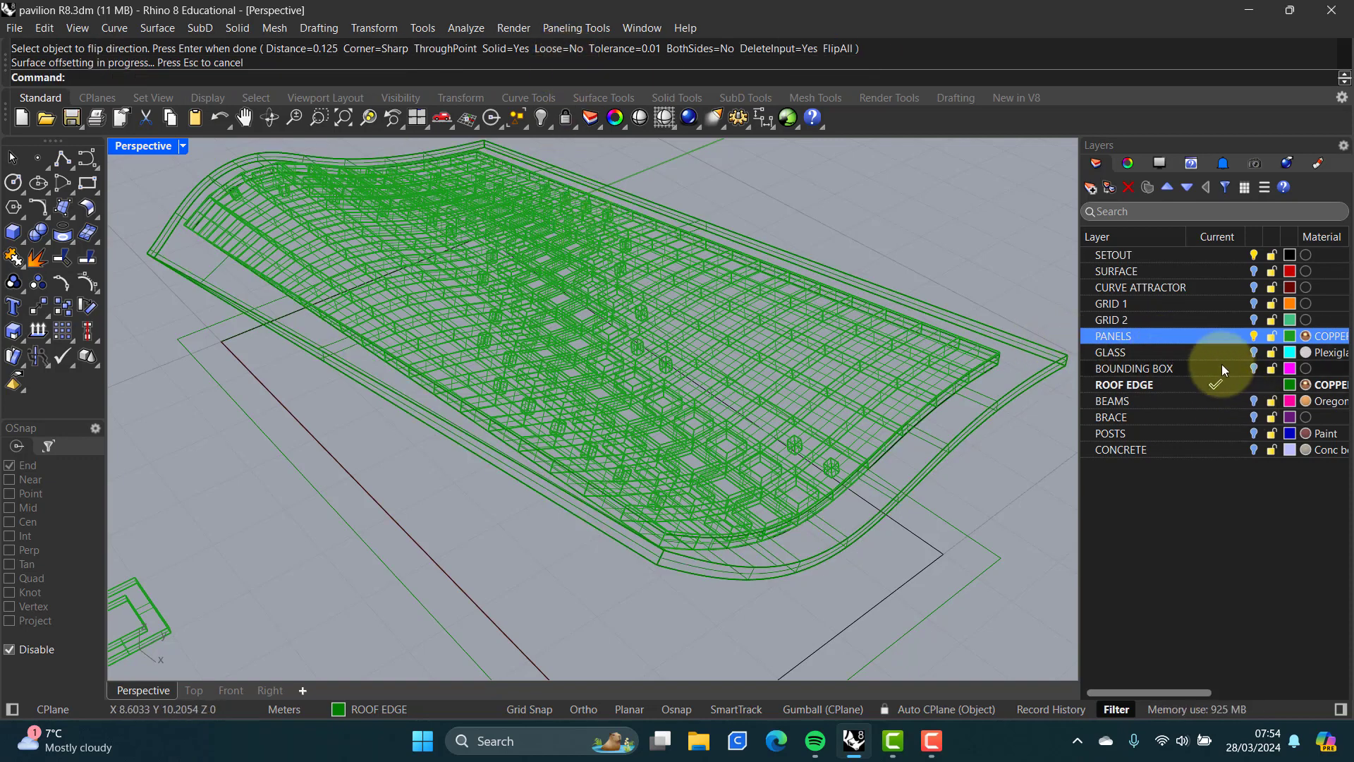
- Hide the PANELS layer and delete the larger flat rectangle on the ground plane
click(1253, 335)
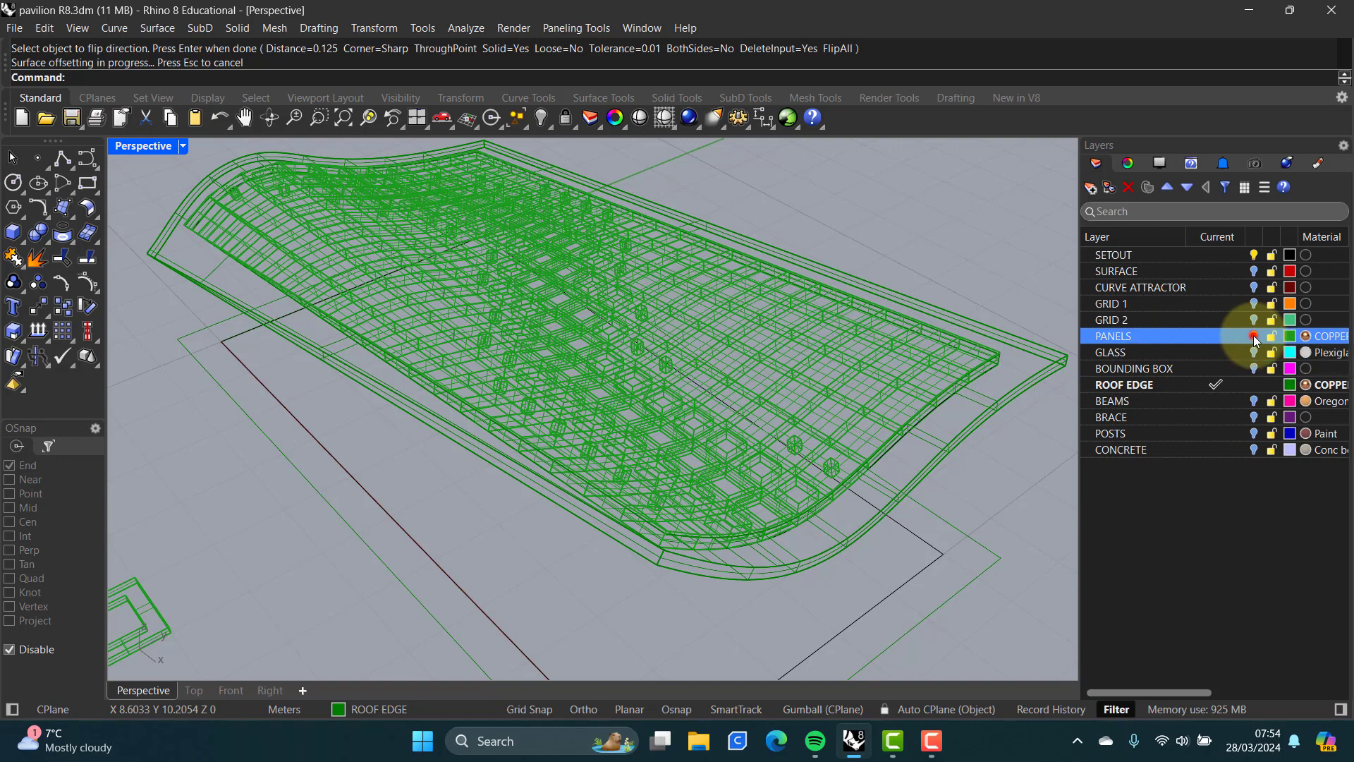
right_drag(633, 411, 534, 395)
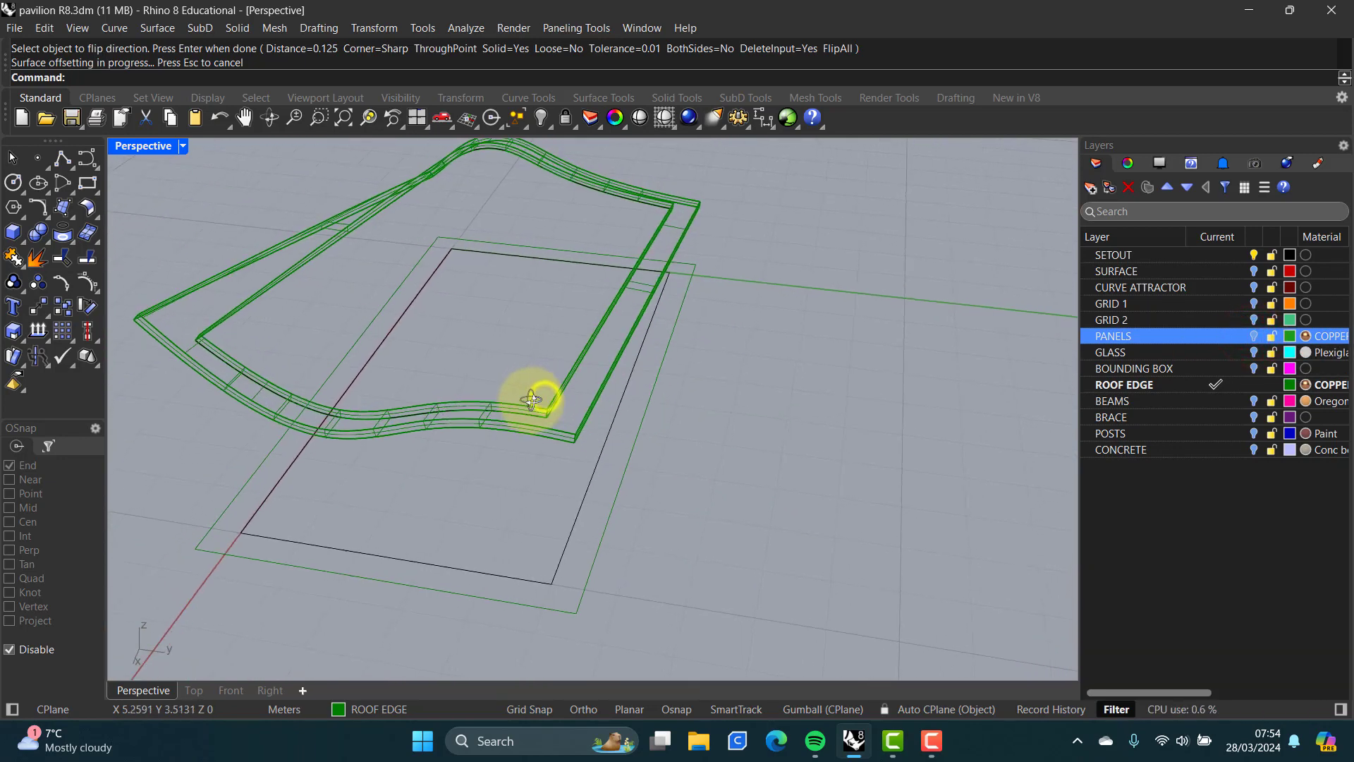
click(641, 419)
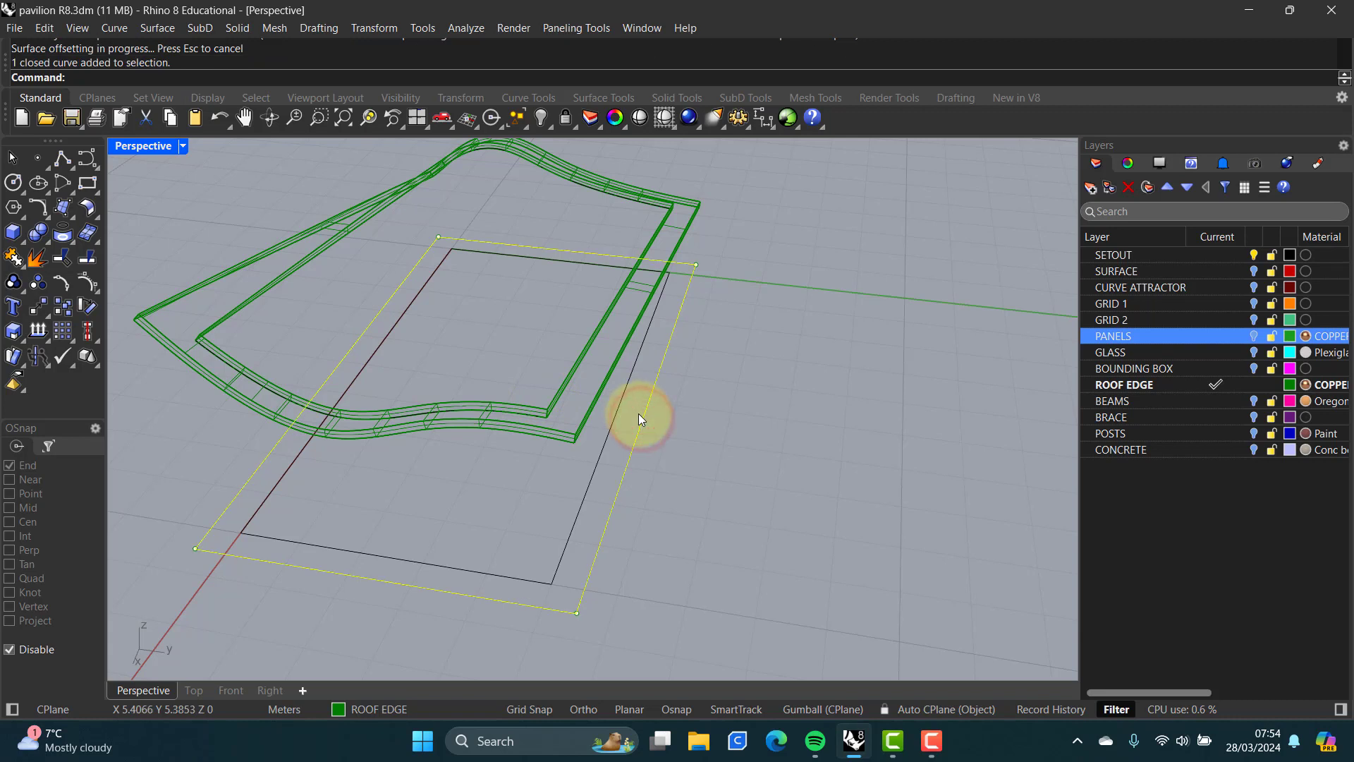
key(Delete)
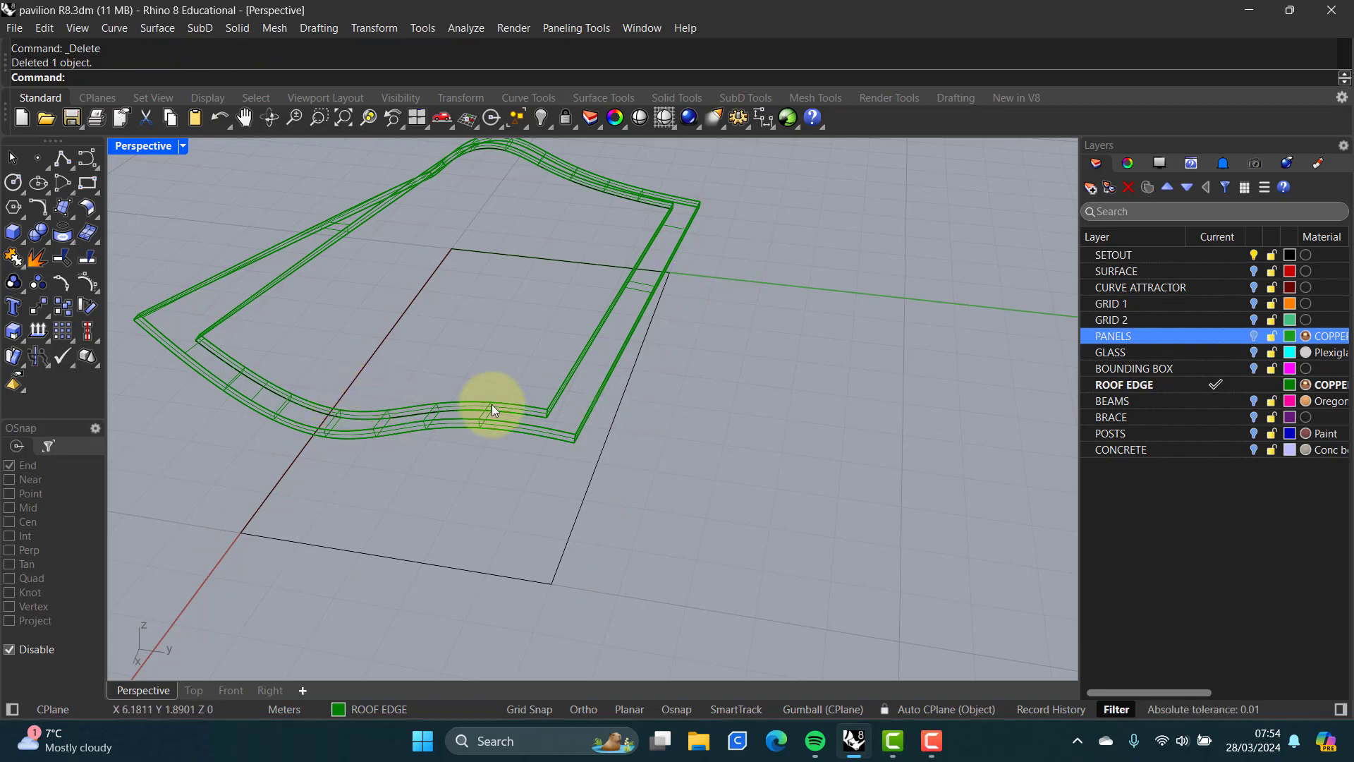
- Delete the leftover inner and outer projected curves along the roof edge solid, and hide the SETOUT layer
click(637, 200)
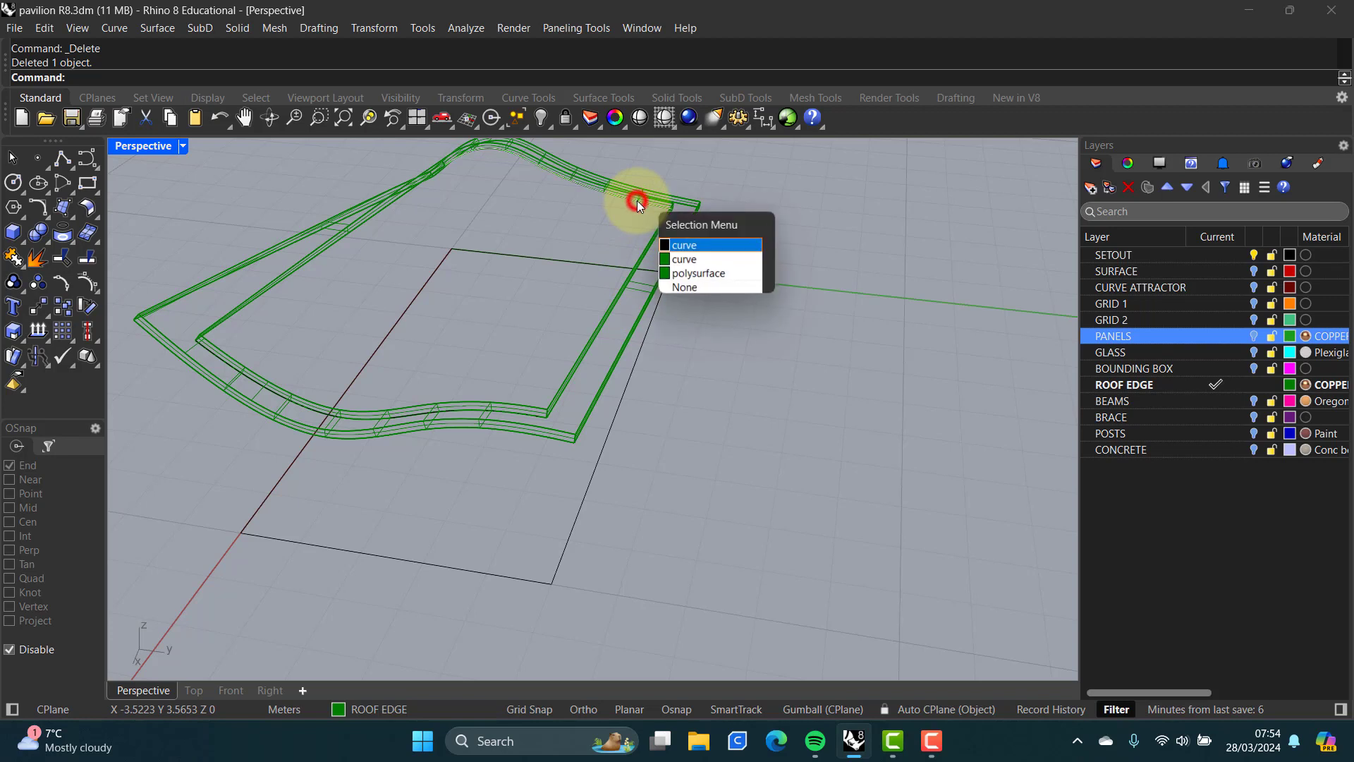
click(693, 259)
key(Delete)
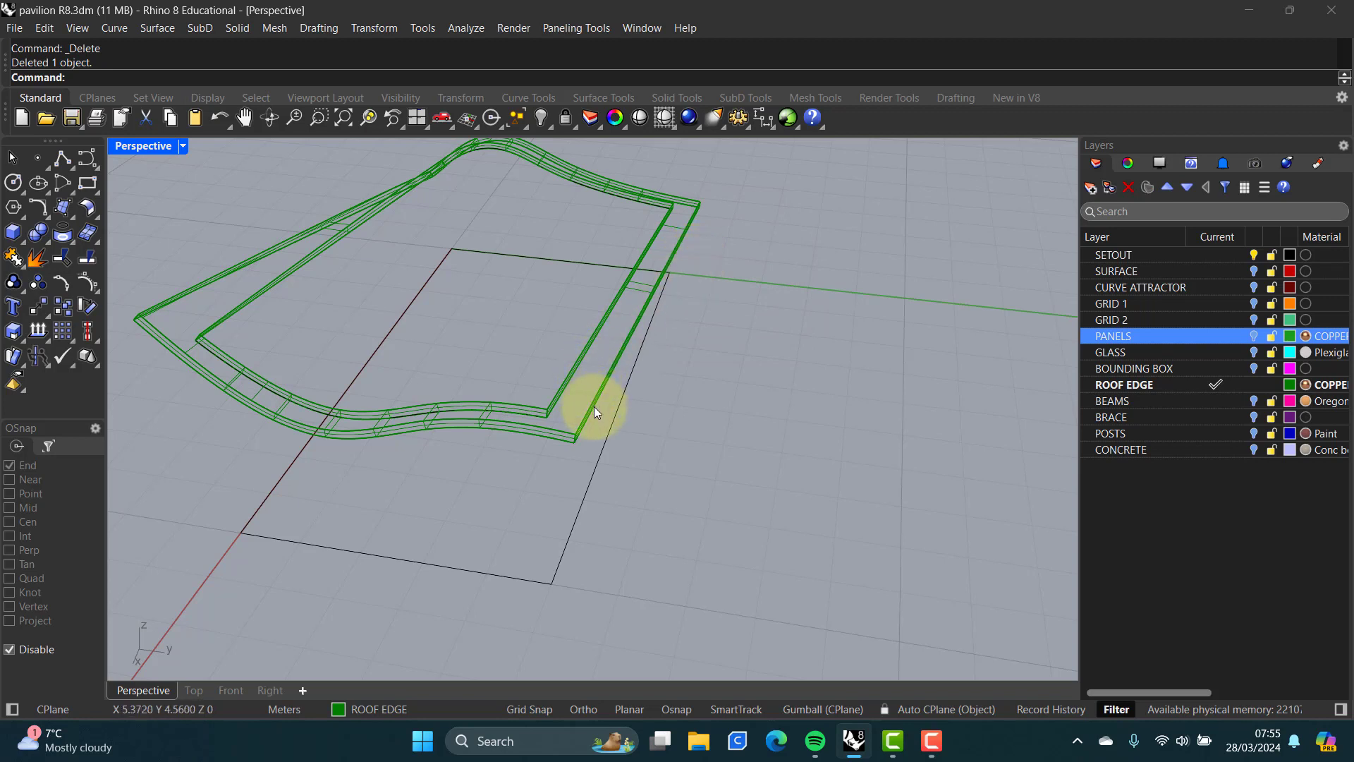
click(535, 437)
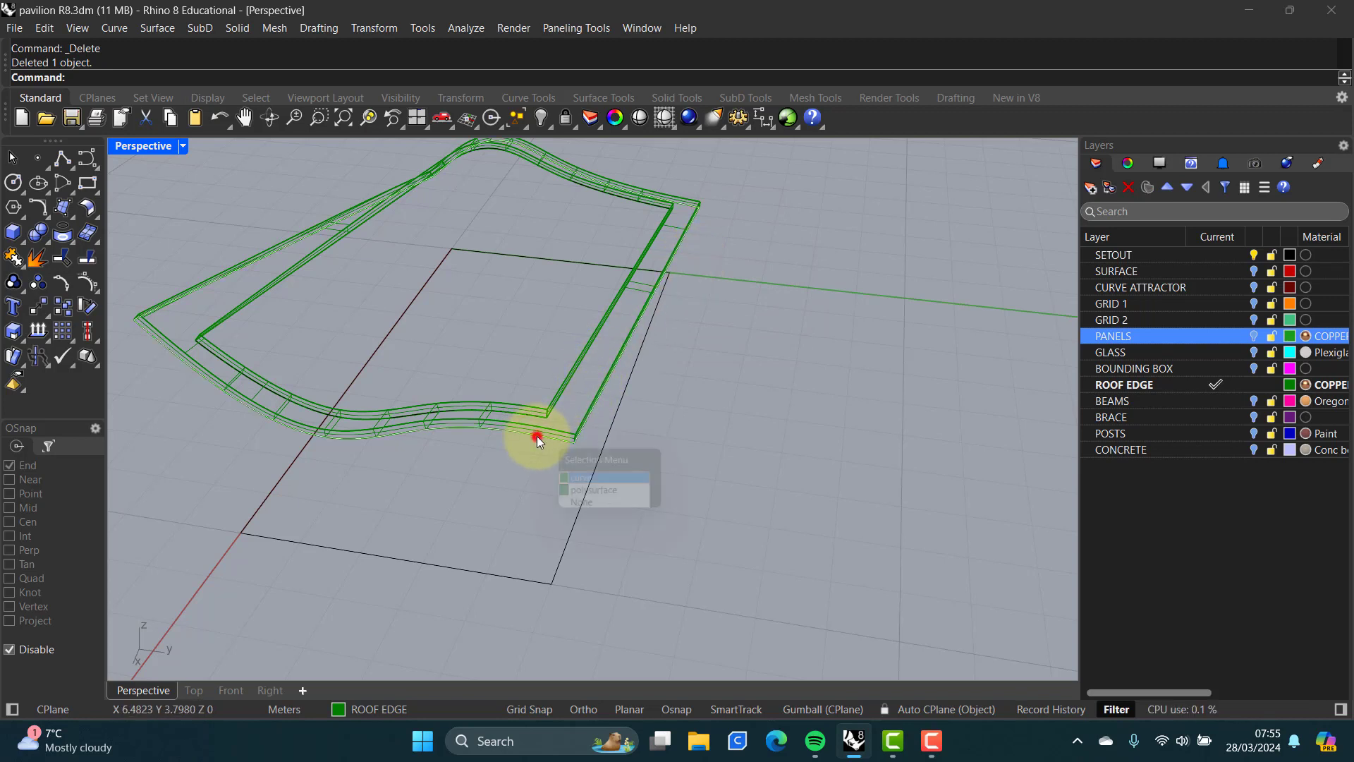
click(595, 481)
key(Delete)
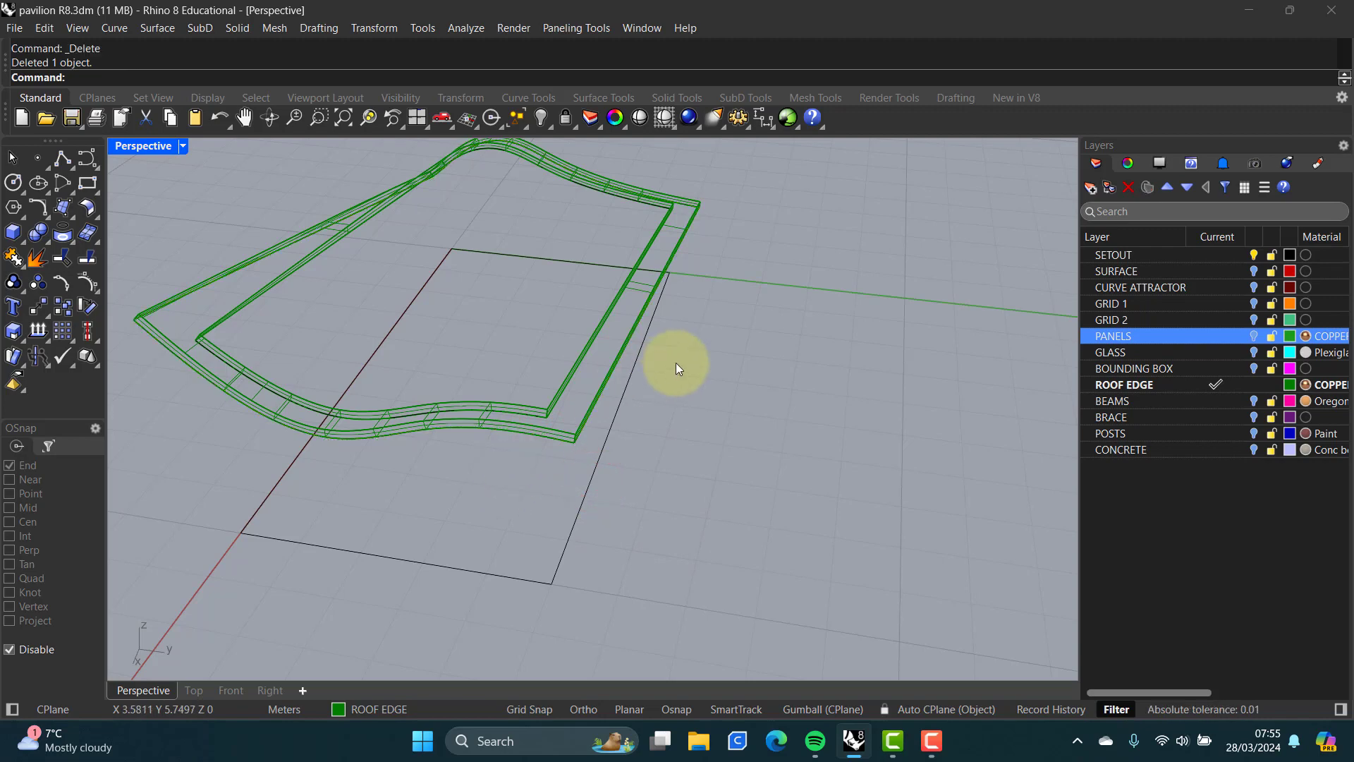
click(1254, 255)
- Start ChamferEdge for the roof edge solid with a chamfer distance of 0.1 m
right_drag(569, 335, 655, 477)
scroll(569, 533, up, 5)
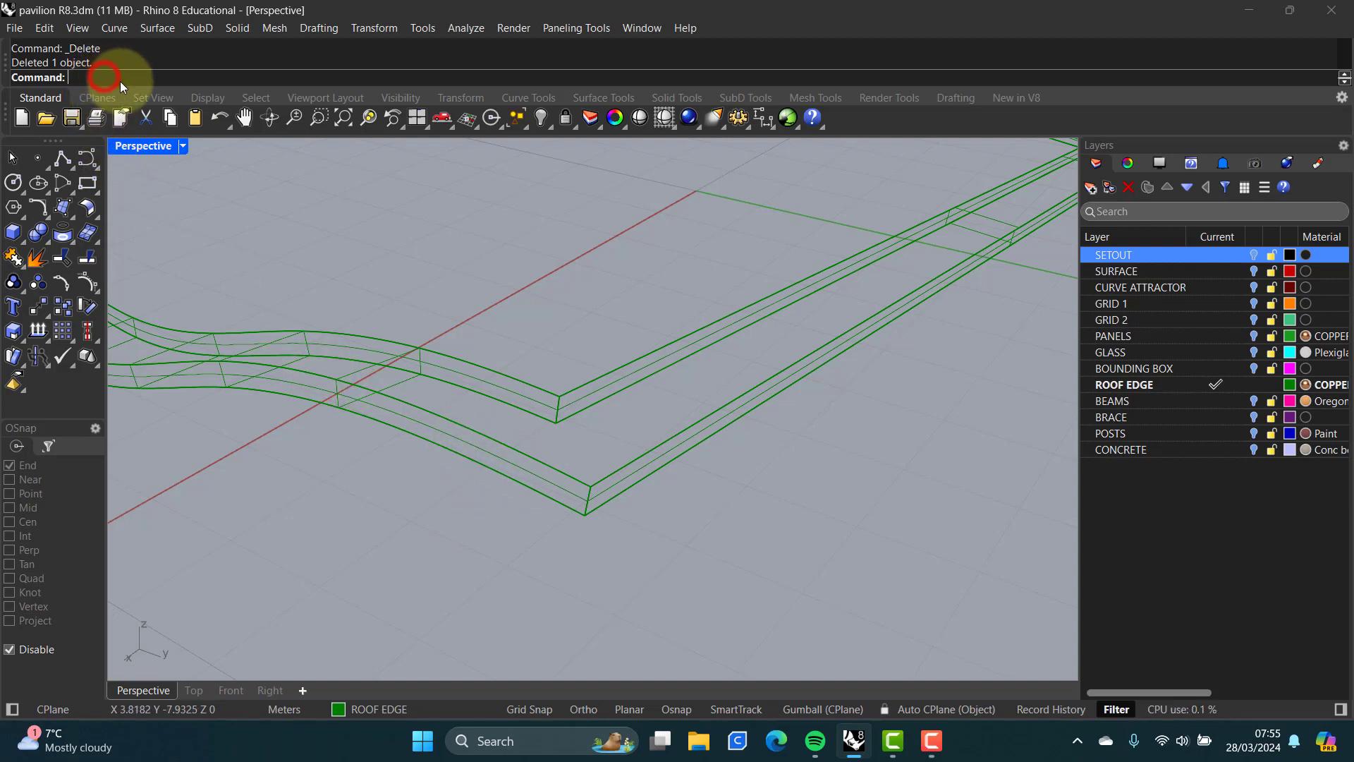
text(Chamfer)
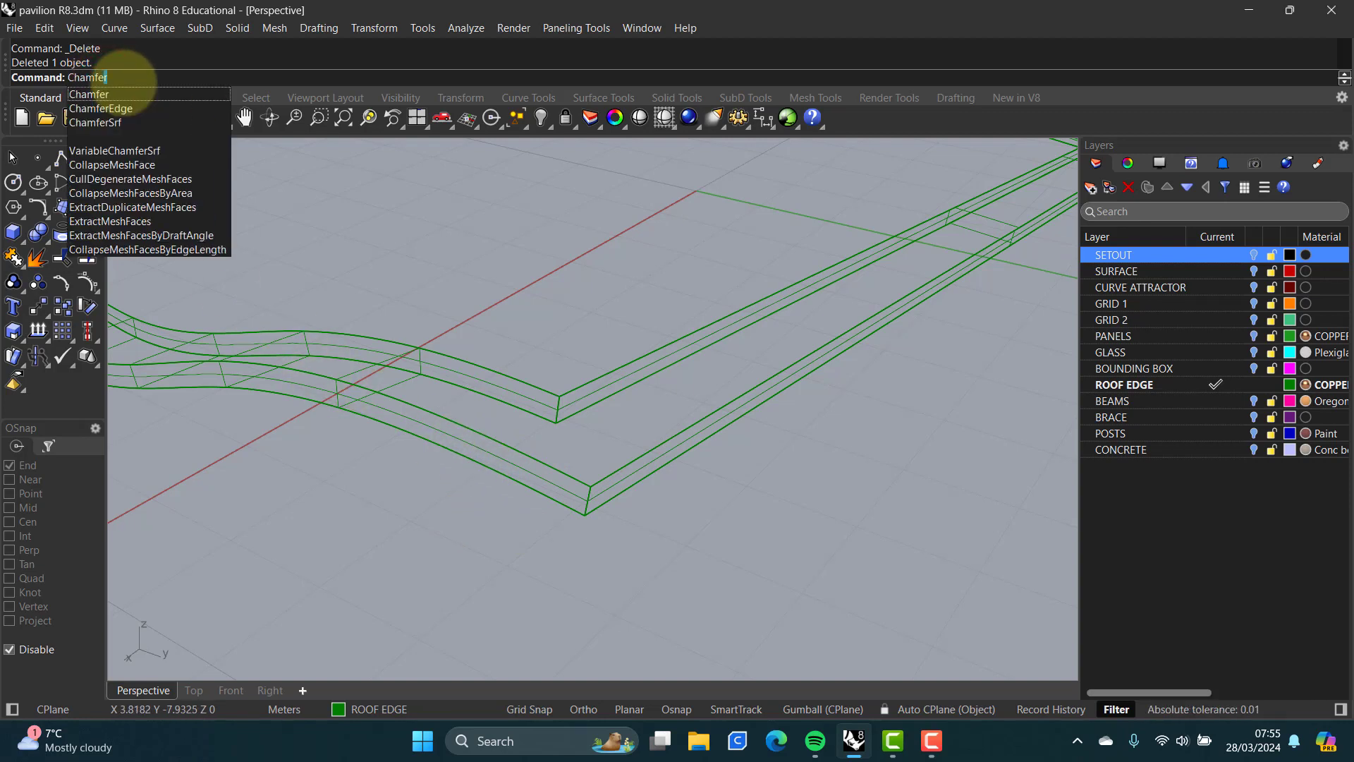
text(Edge)
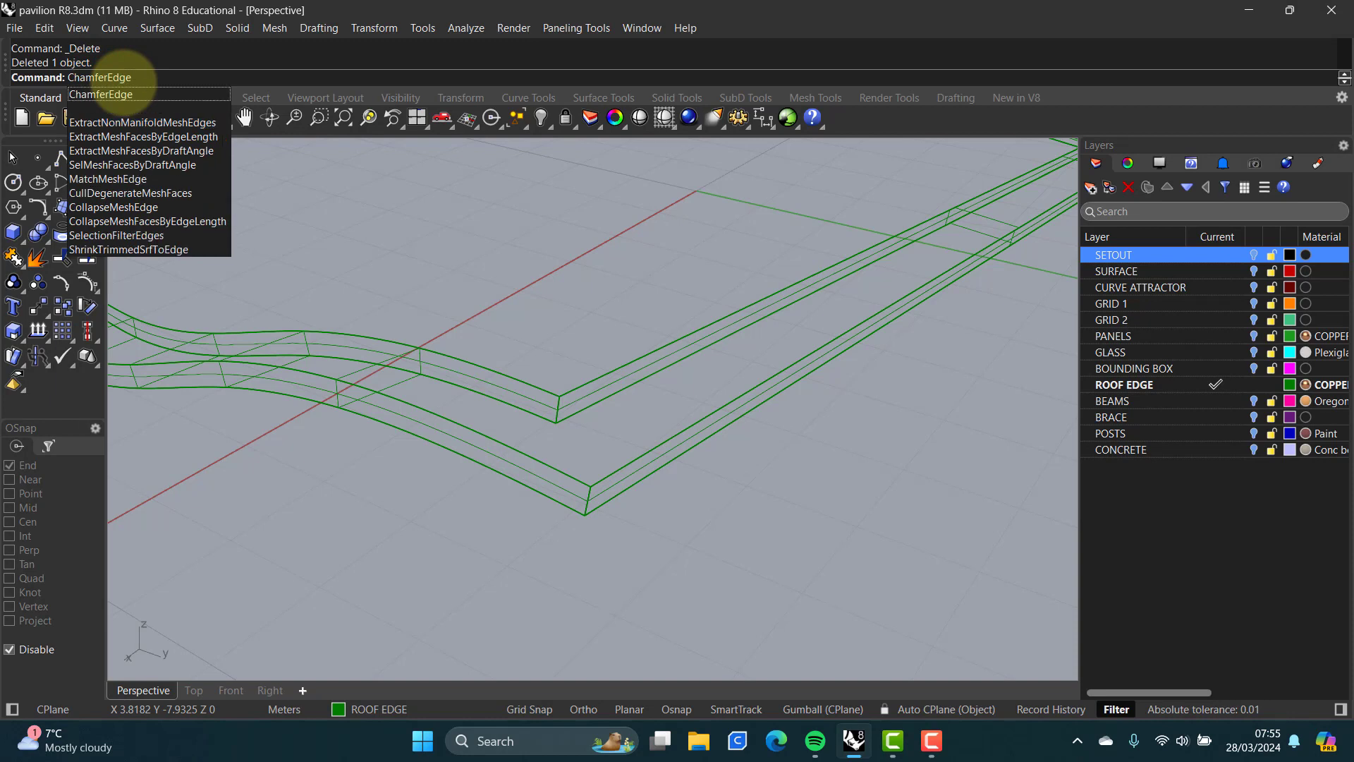
key(Return)
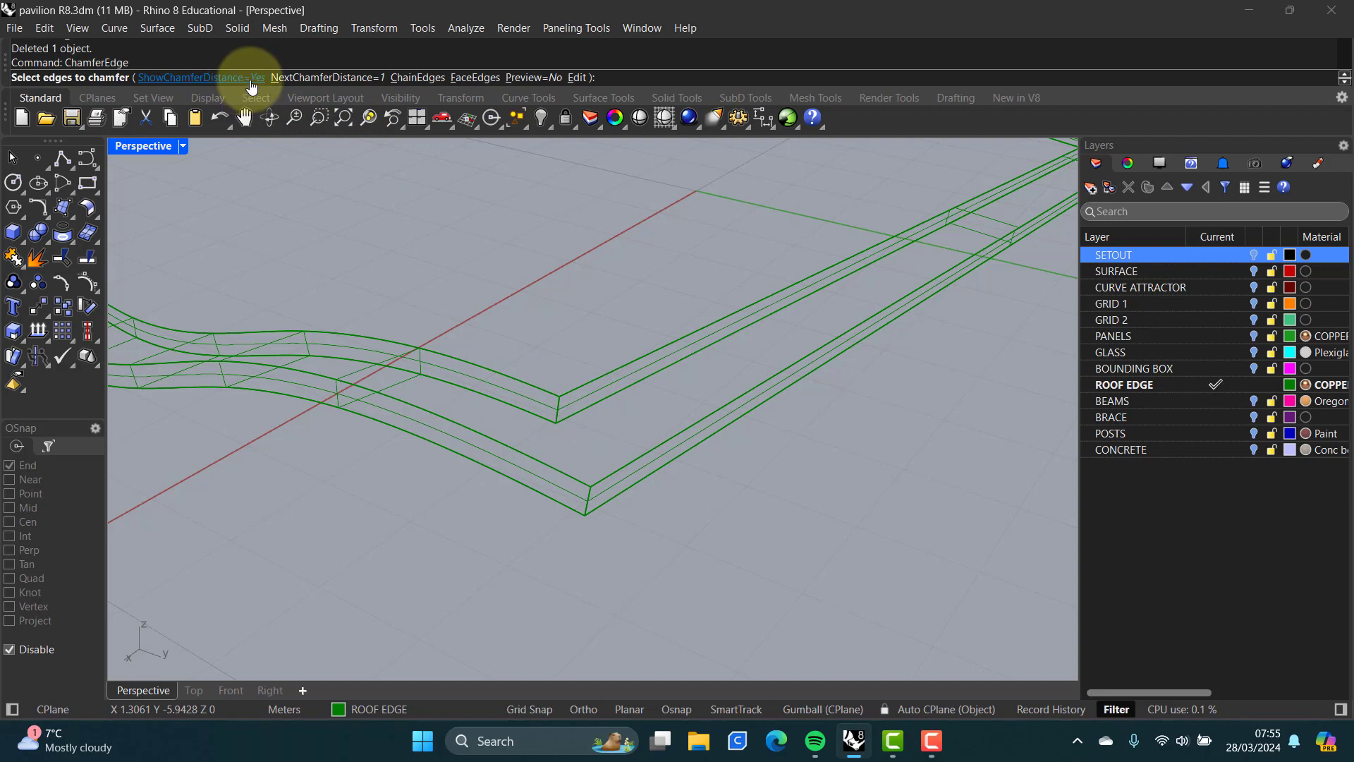
click(321, 77)
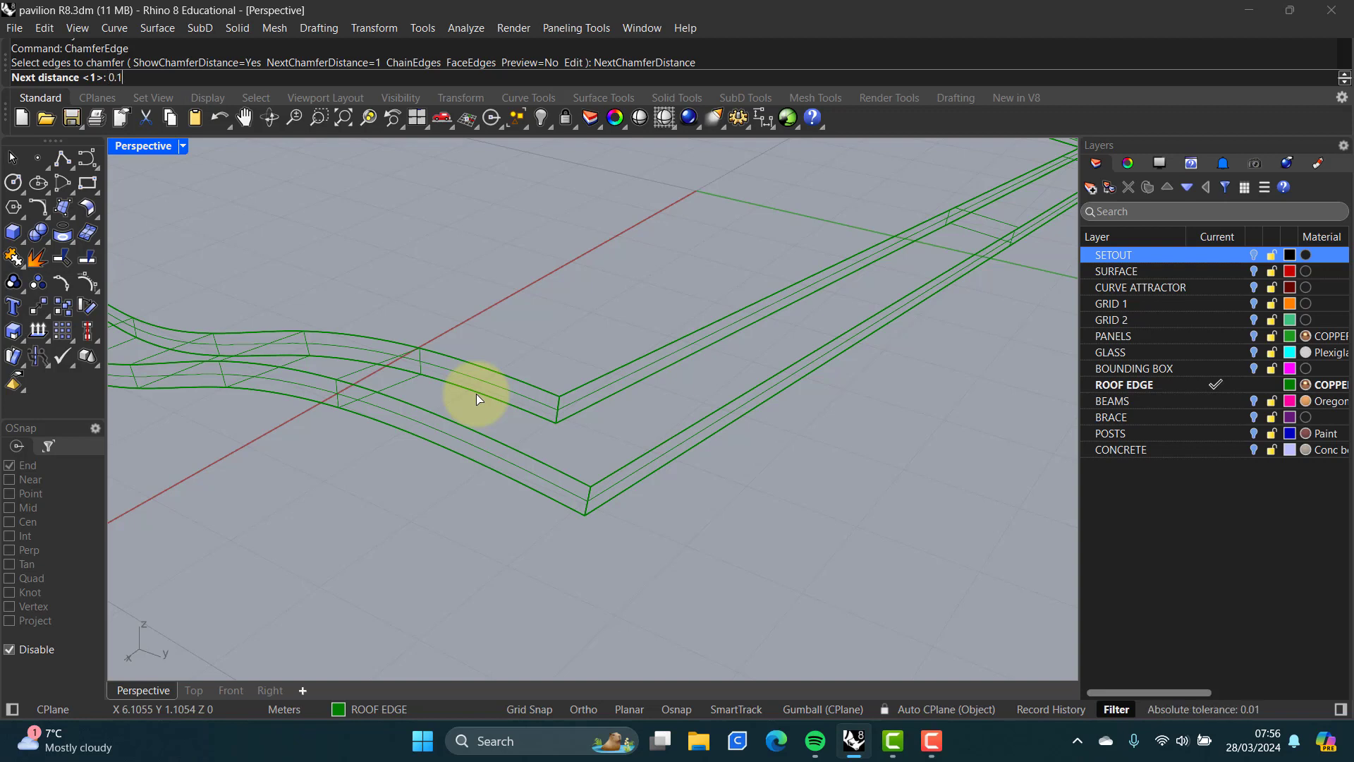
key(Return)
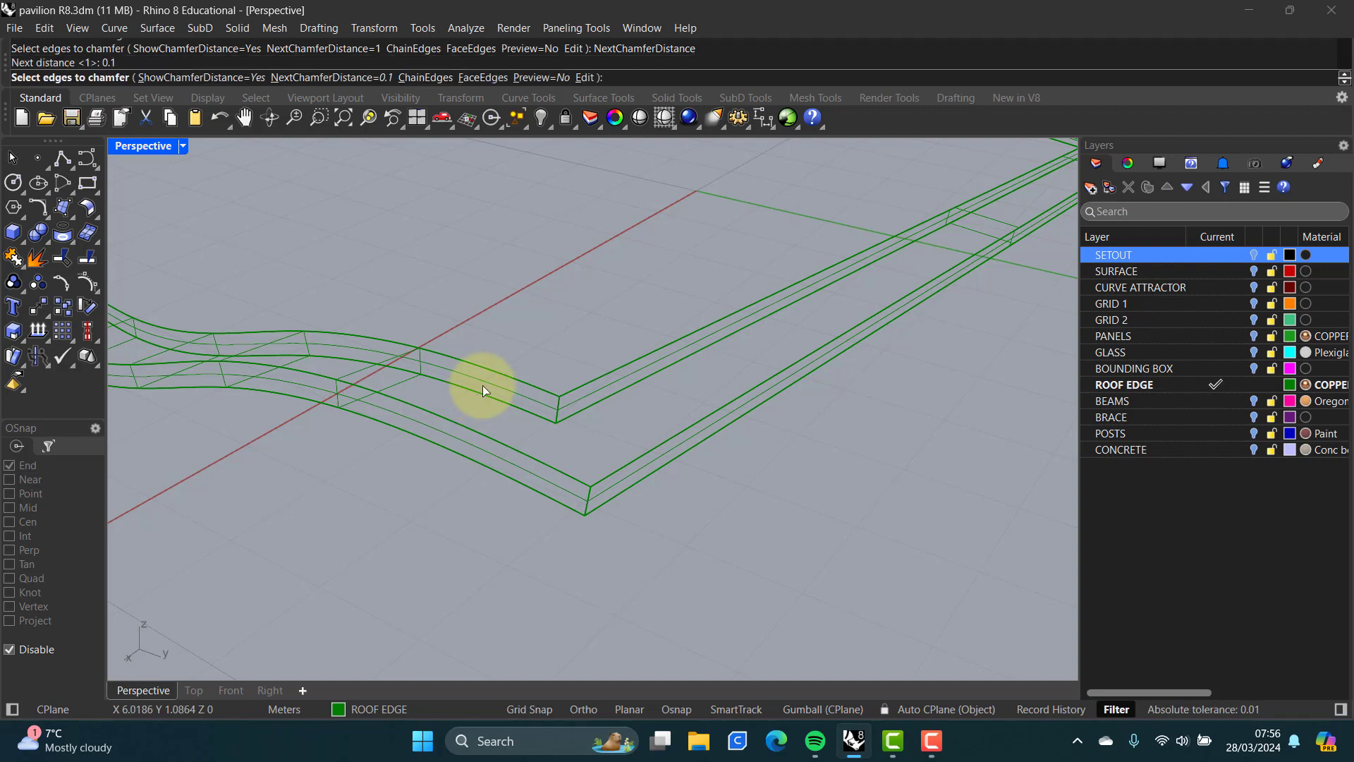
- Chain-select the four lower outer edges of the roof edge solid and apply the chamfer
click(421, 76)
scroll(517, 233, down, 10)
right_drag(557, 234, 587, 455)
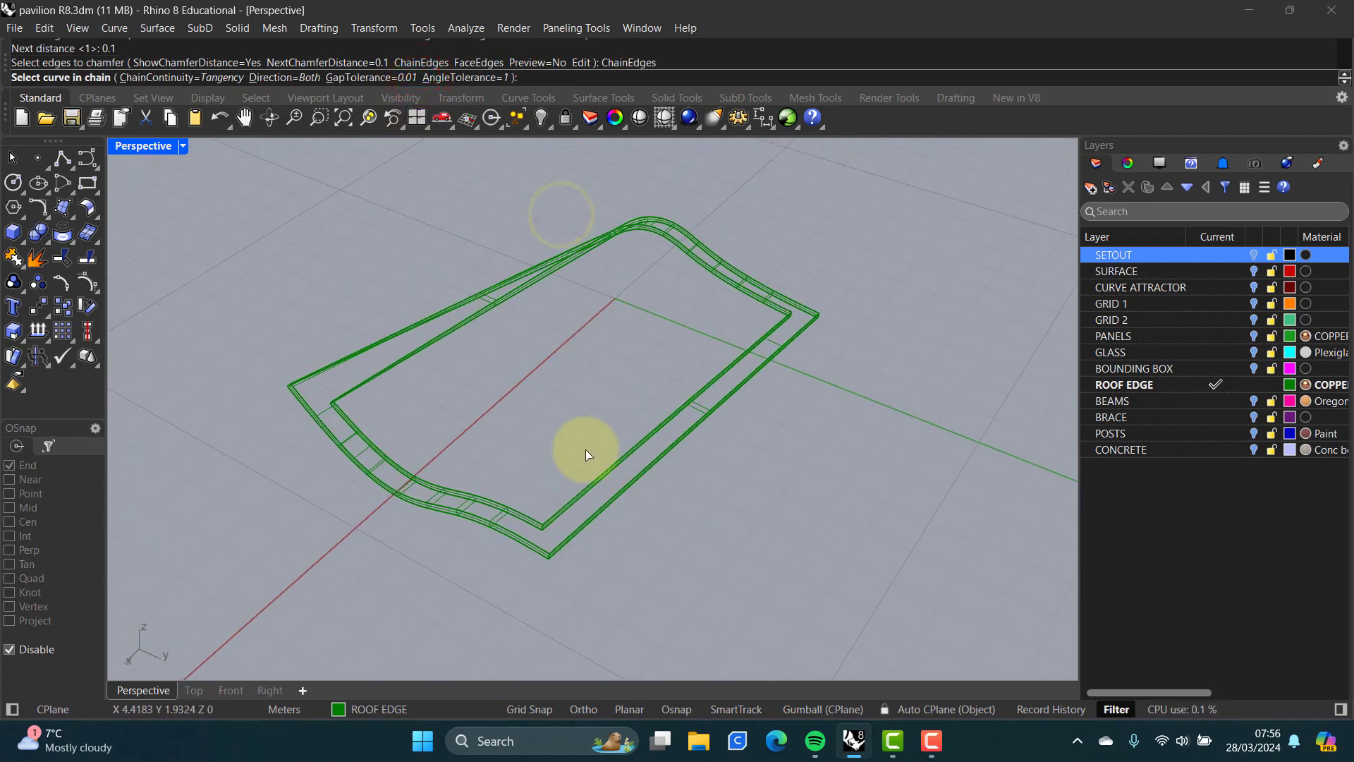
click(526, 548)
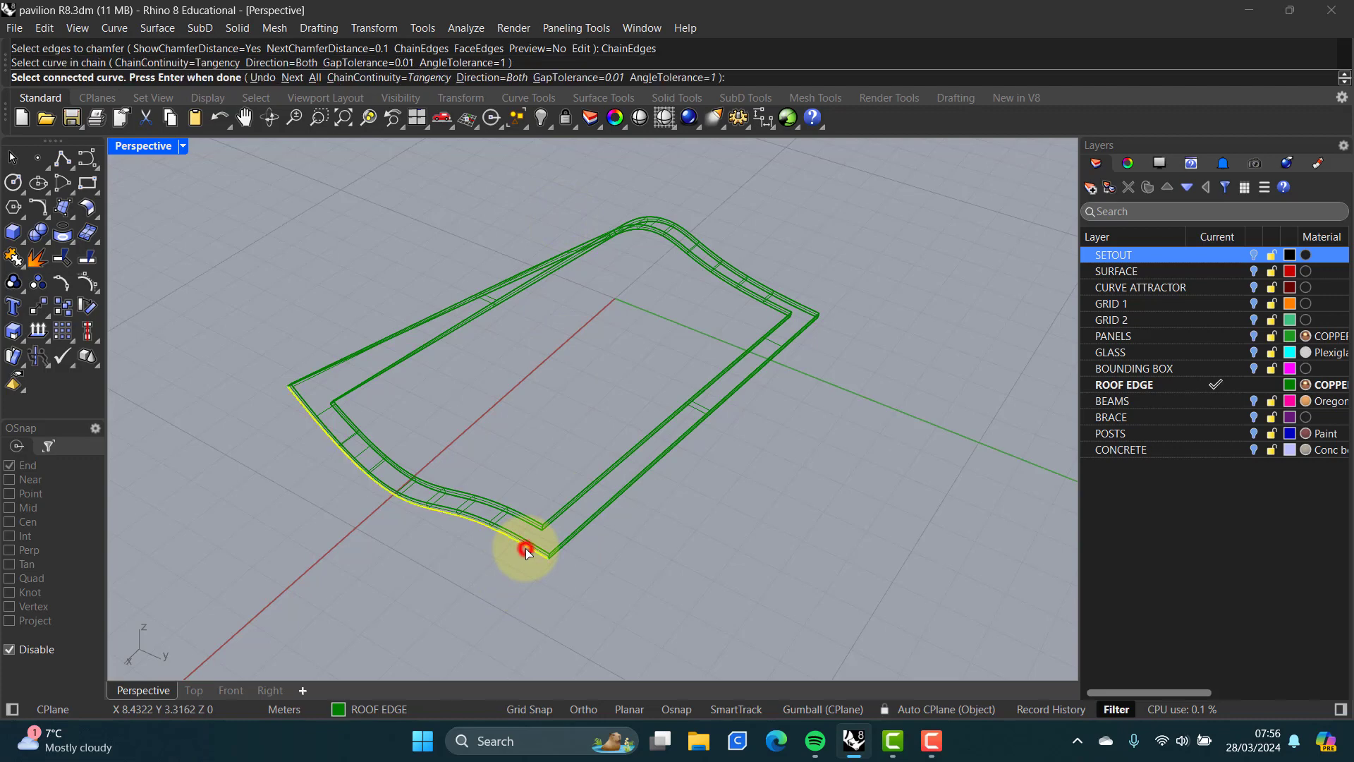
scroll(595, 536, up, 3)
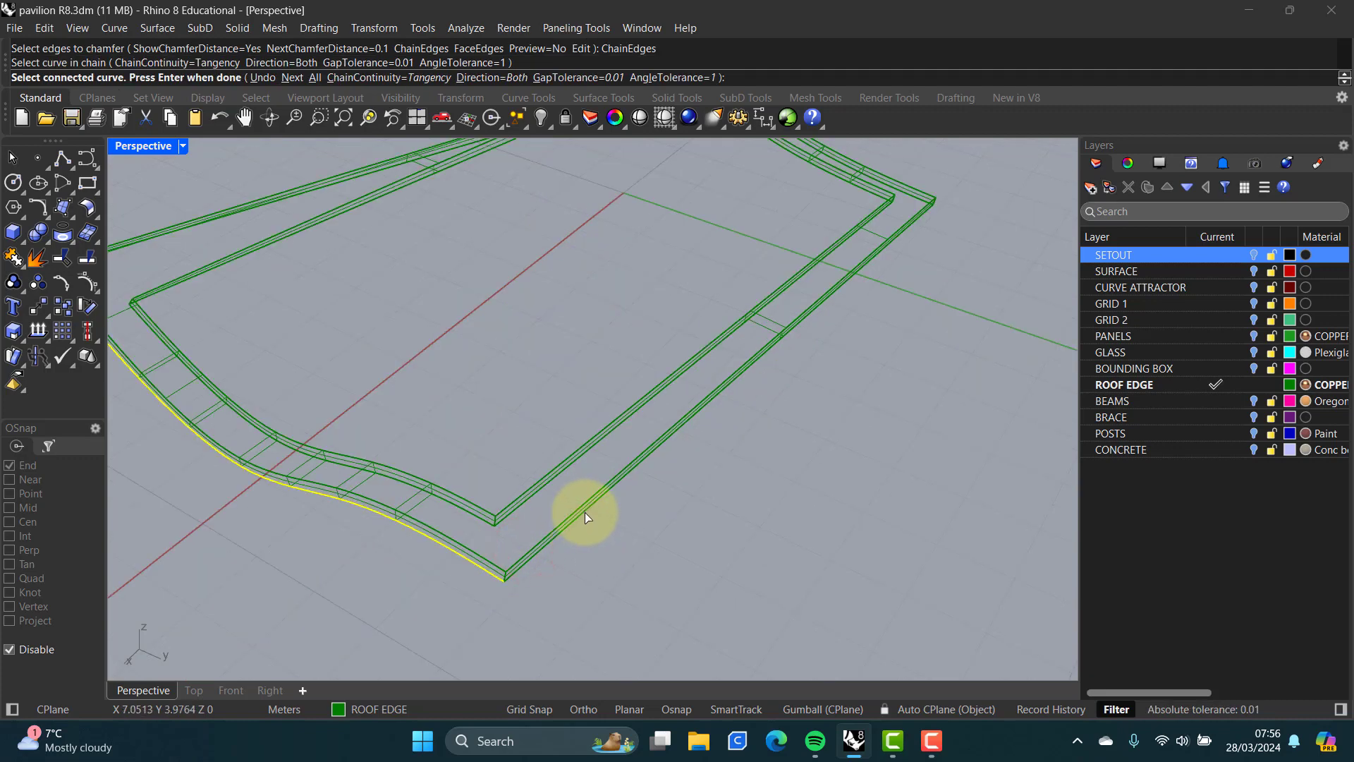
click(585, 512)
scroll(916, 201, up, 3)
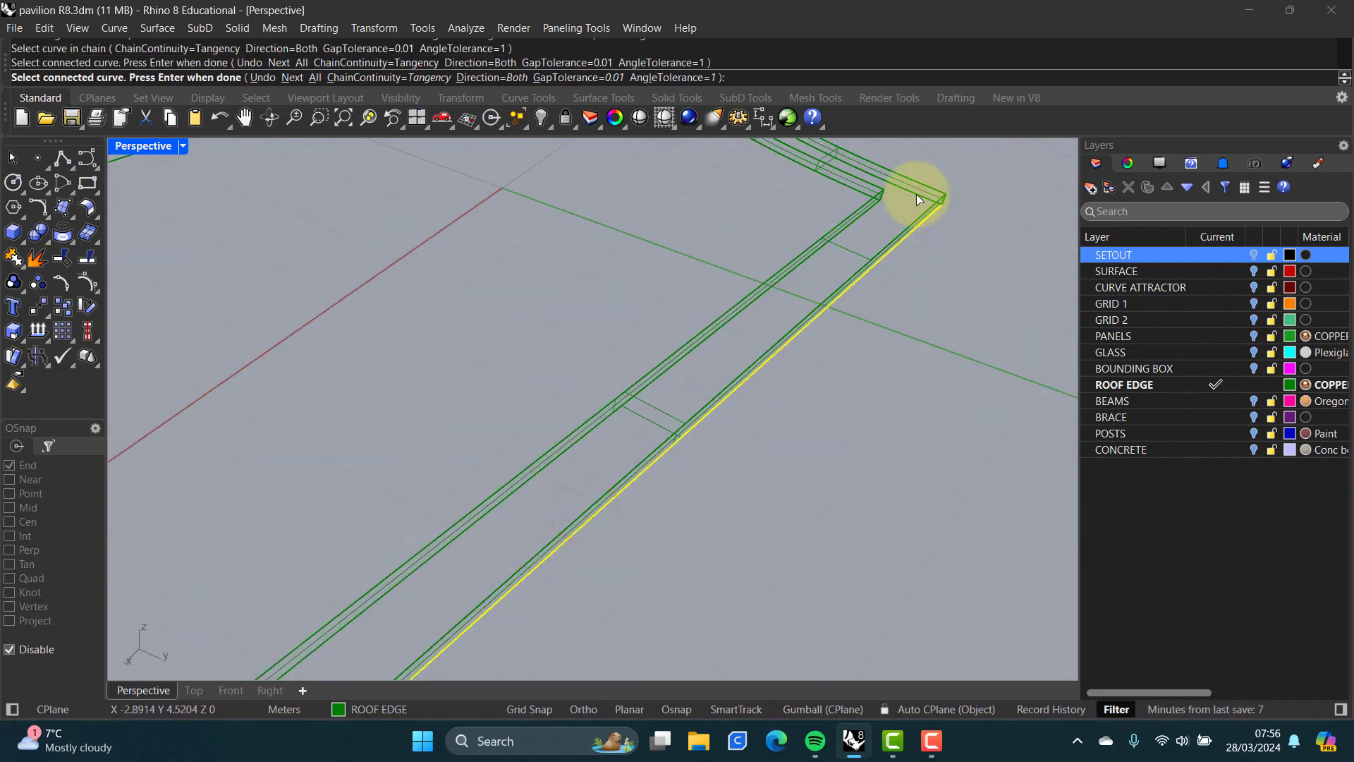
click(916, 193)
scroll(346, 332, down, 5)
scroll(193, 303, up, 2)
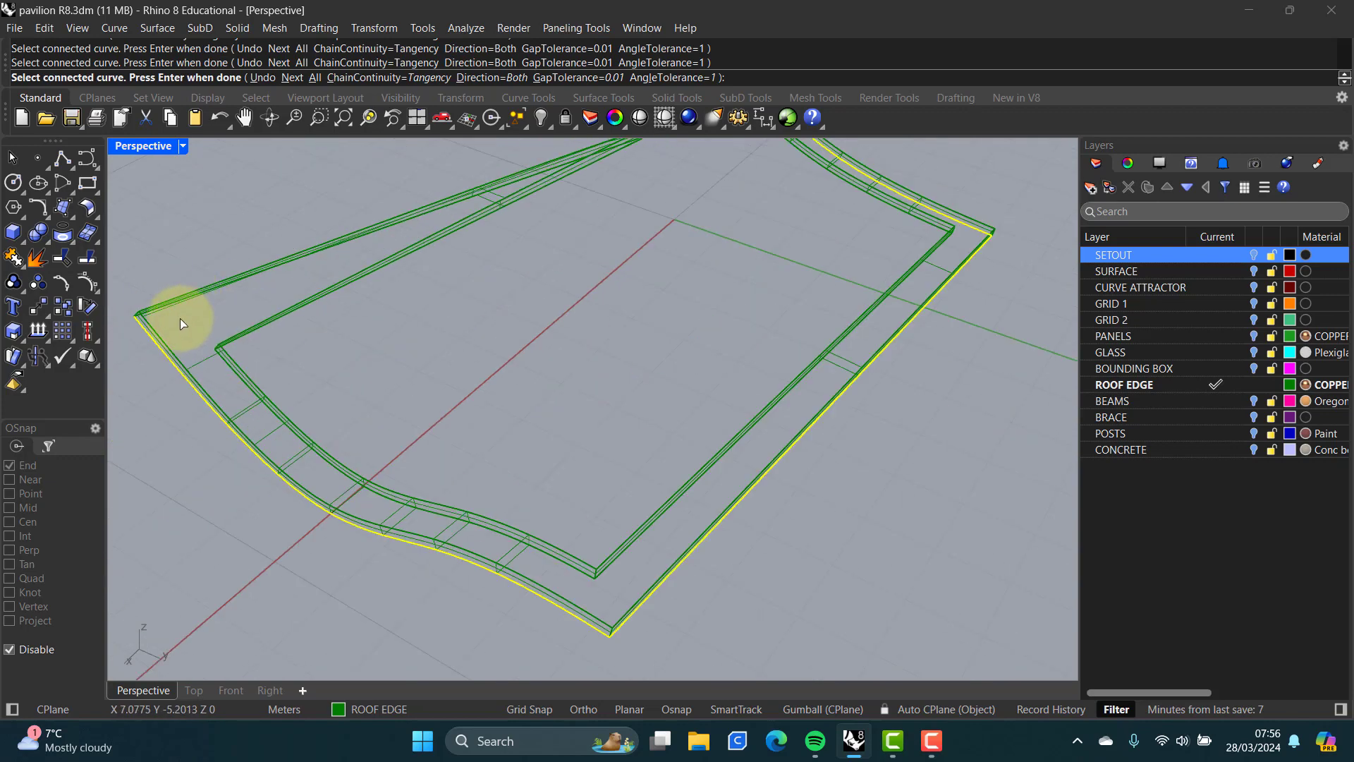
right_drag(180, 319, 423, 395)
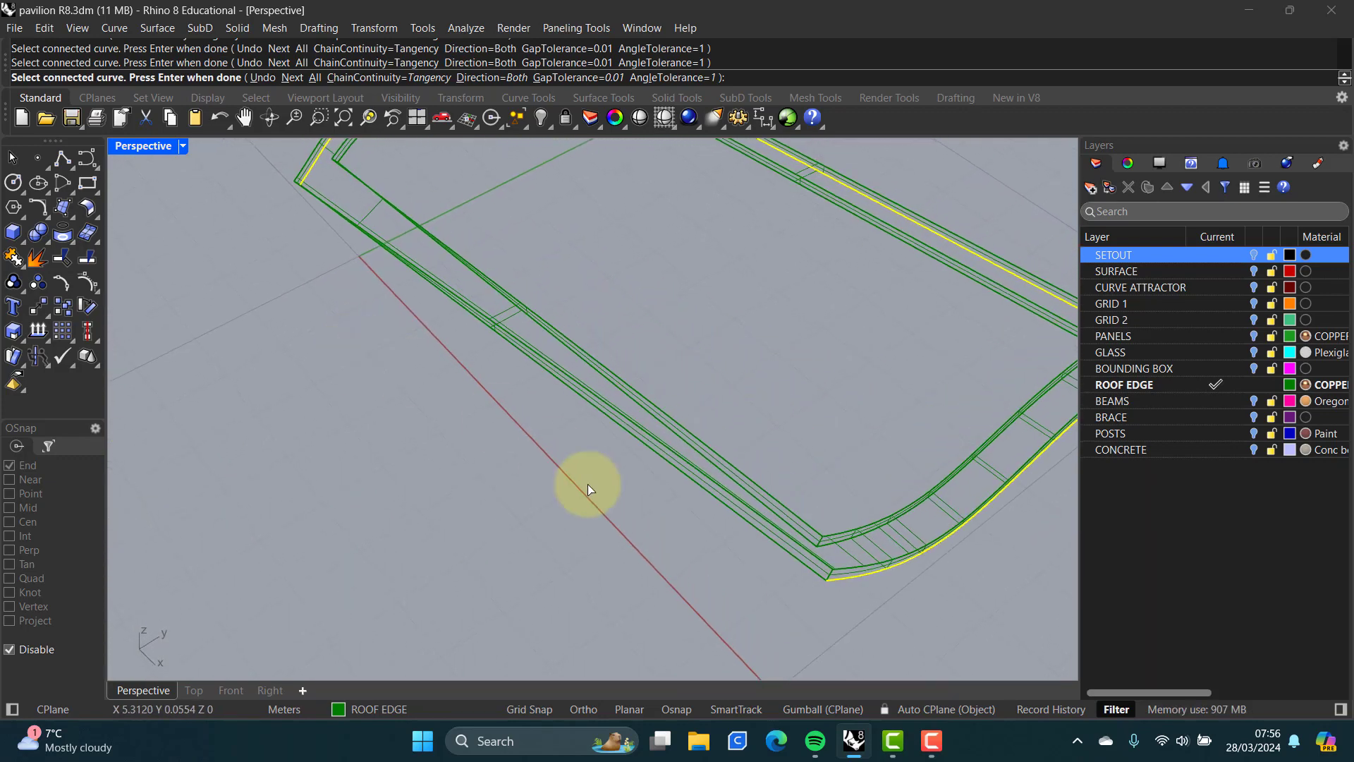
click(793, 557)
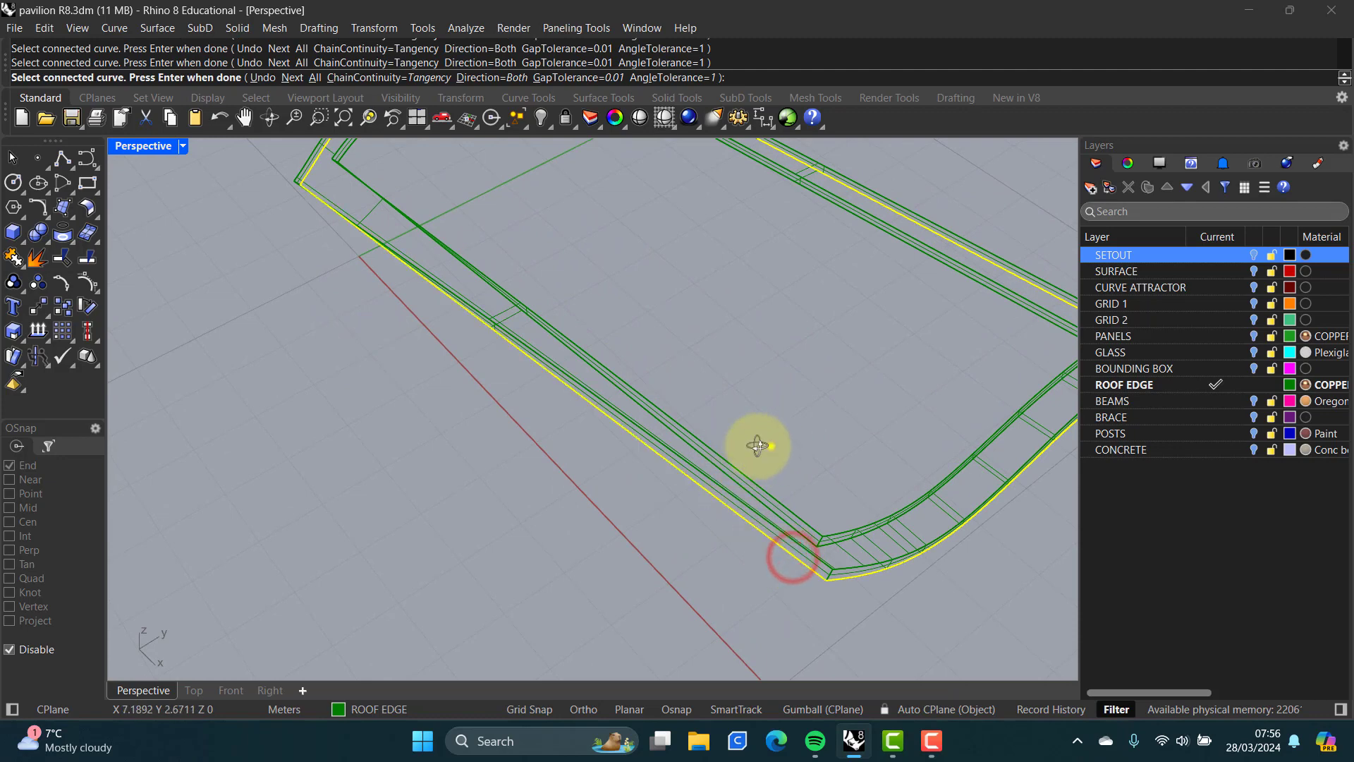
right_drag(757, 445, 591, 414)
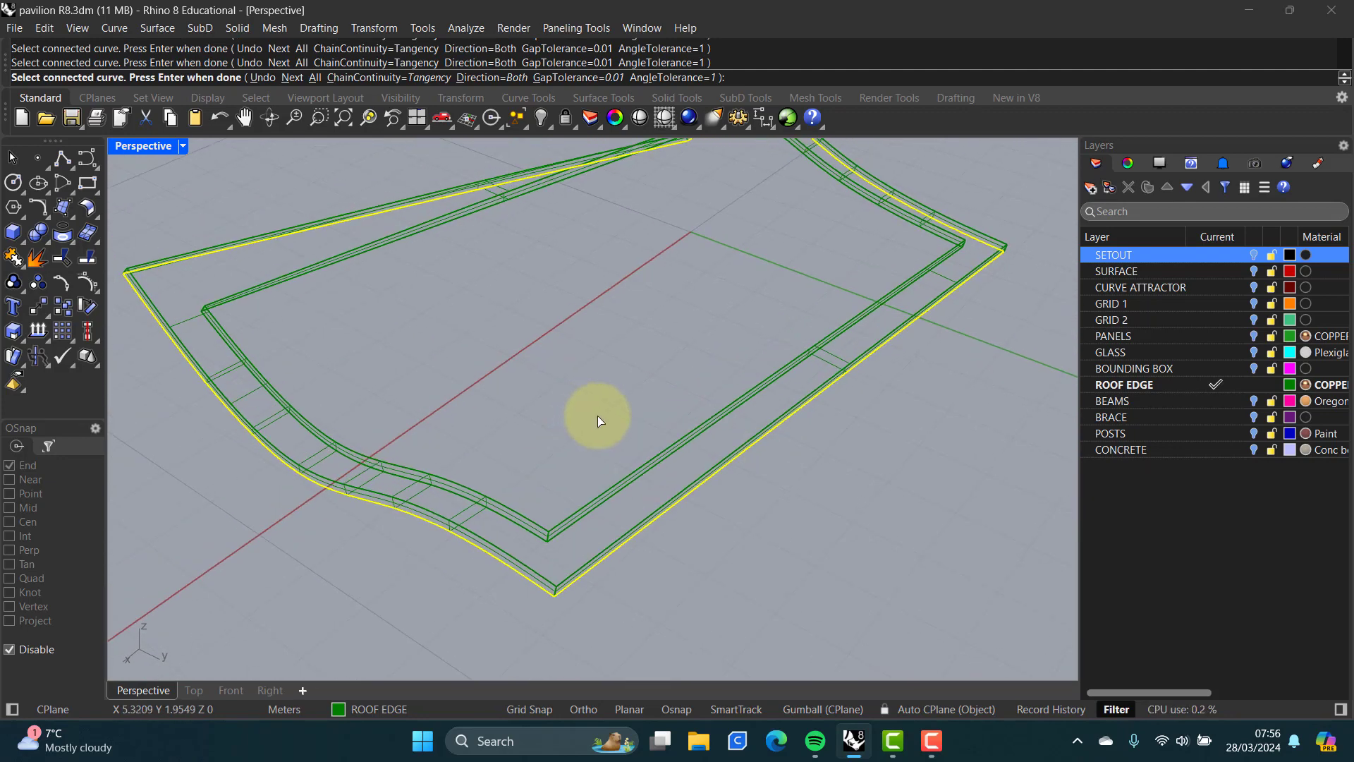
key(Return)
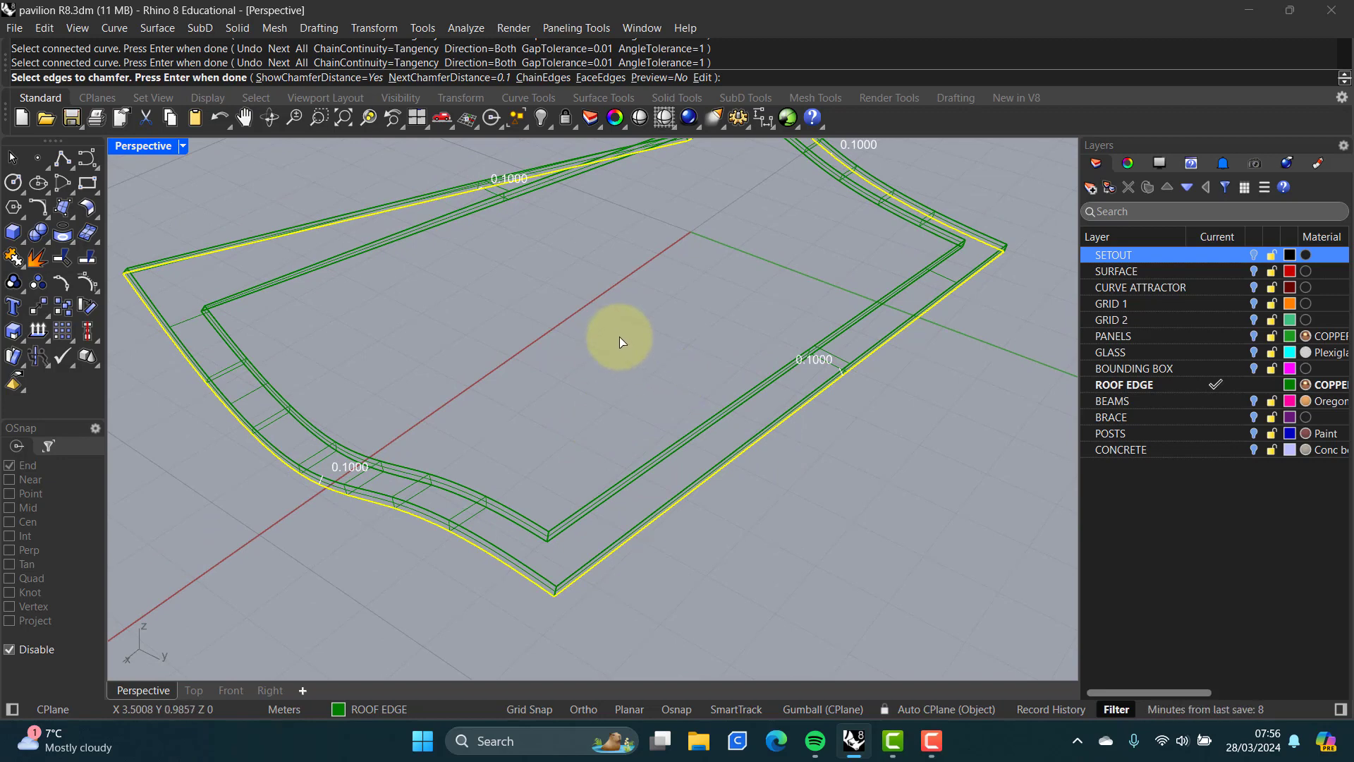
key(Return)
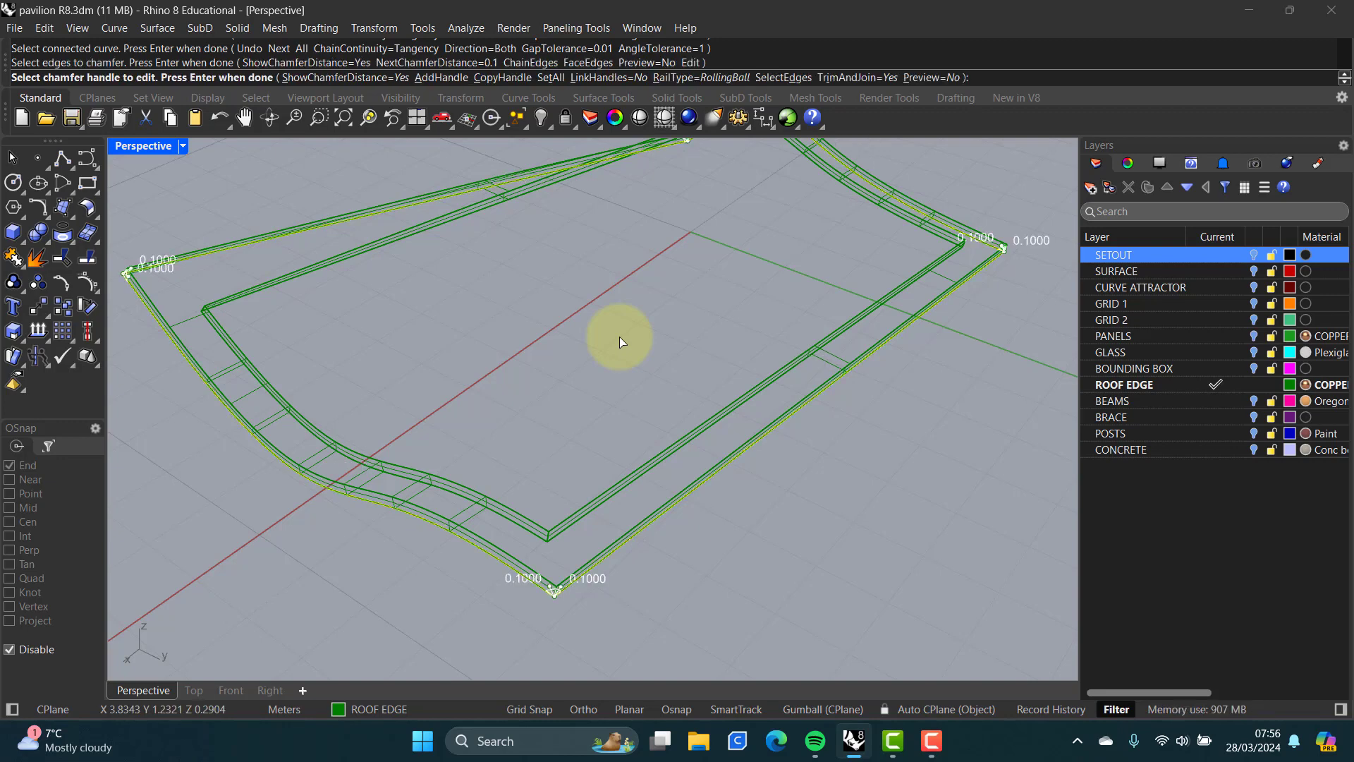
key(Return)
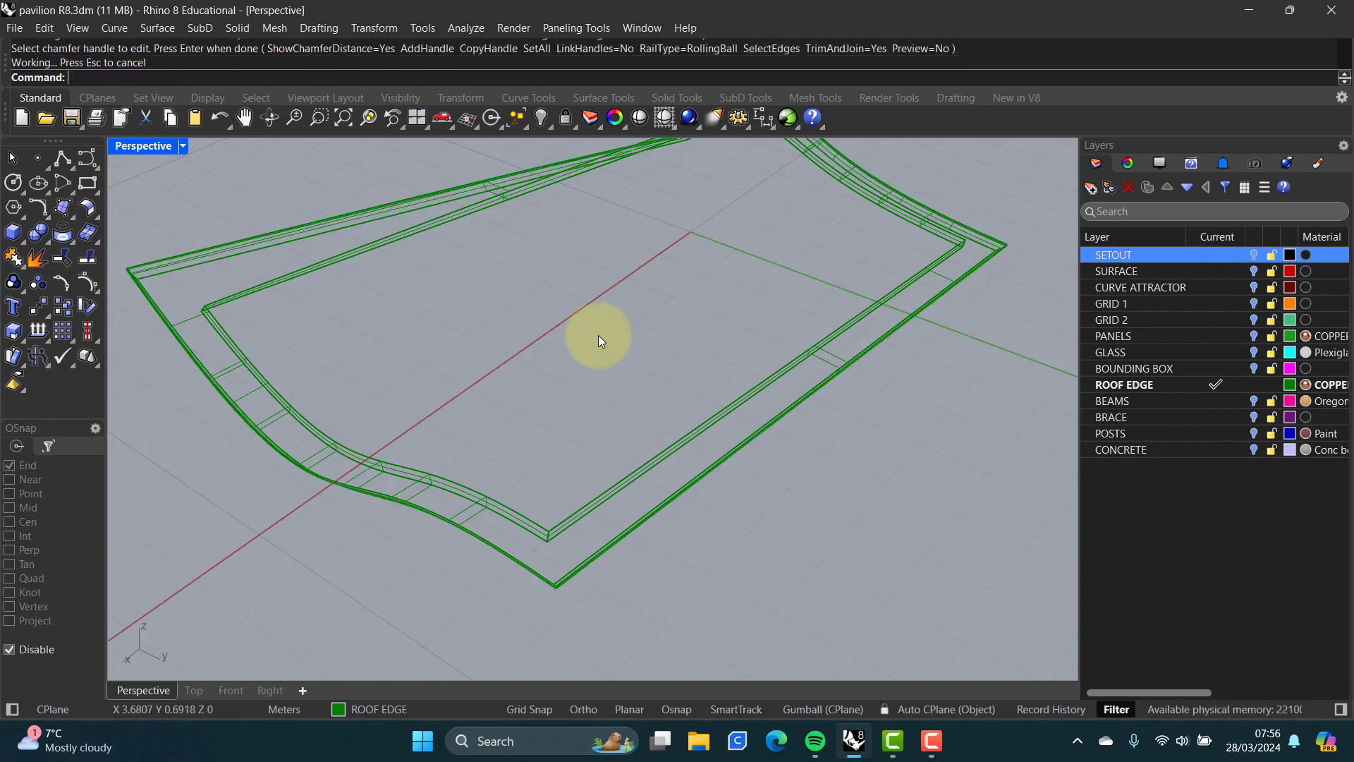
- Set the perspective view of the chamfered roof edge to the Shaded display mode
right_drag(598, 335, 666, 411)
scroll(665, 432, up, 5)
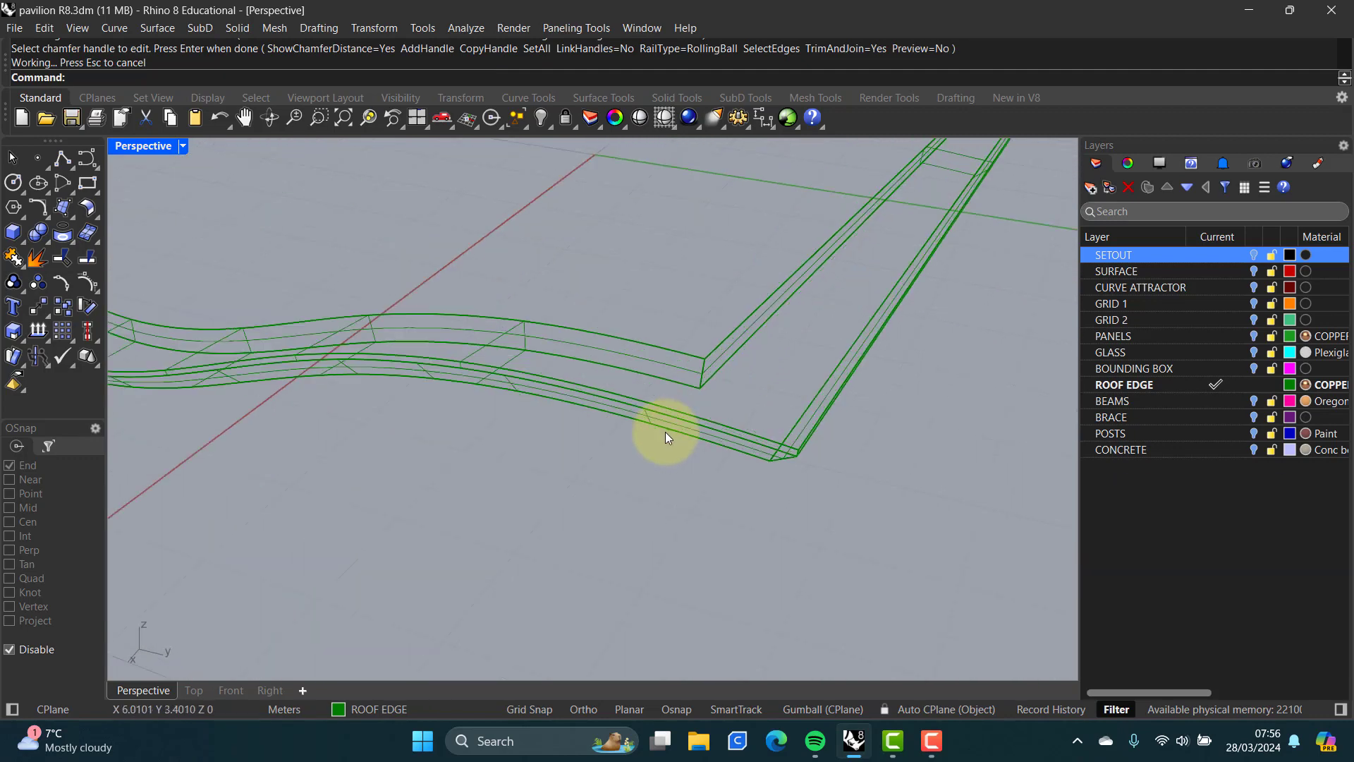
middle_click(646, 464)
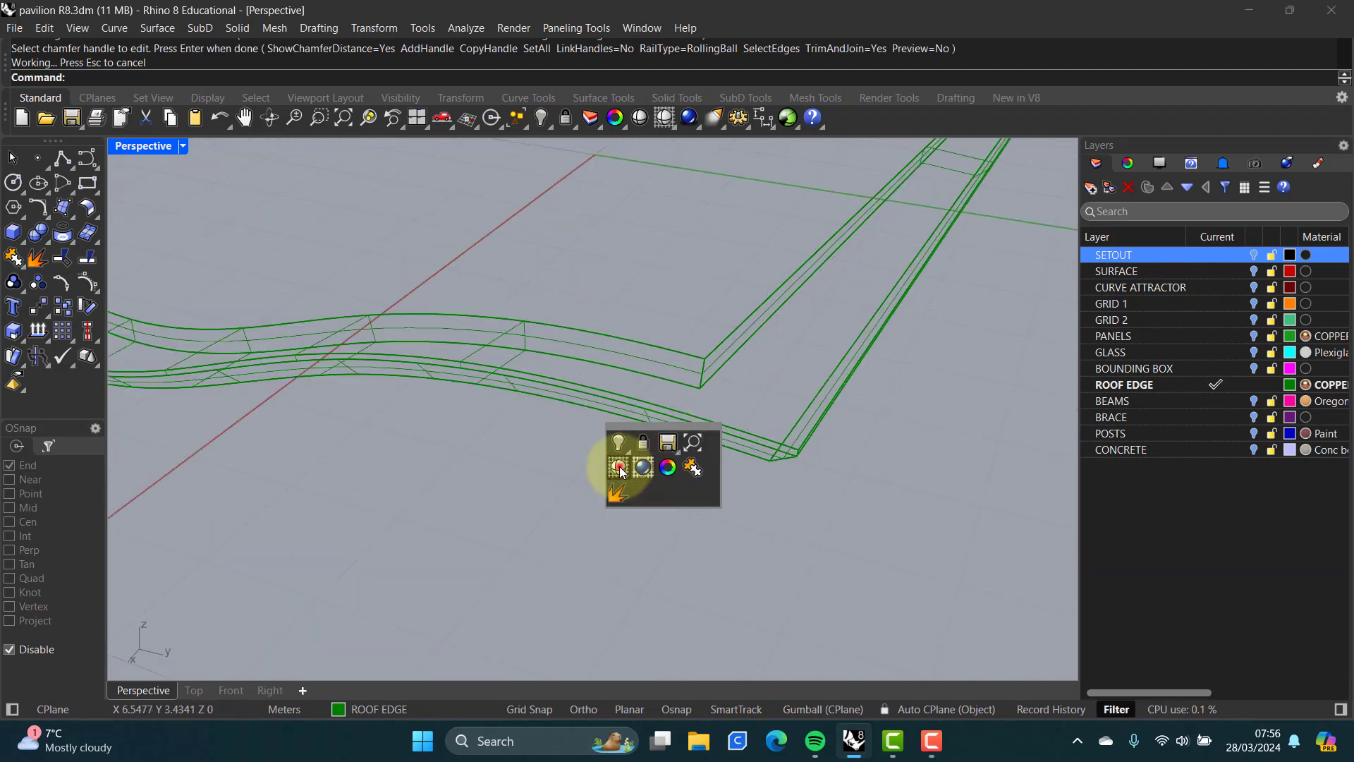
click(618, 467)
- Examine the chamfered underside, corners and overall shape of the roof edge from several angles
right_drag(729, 466, 616, 333)
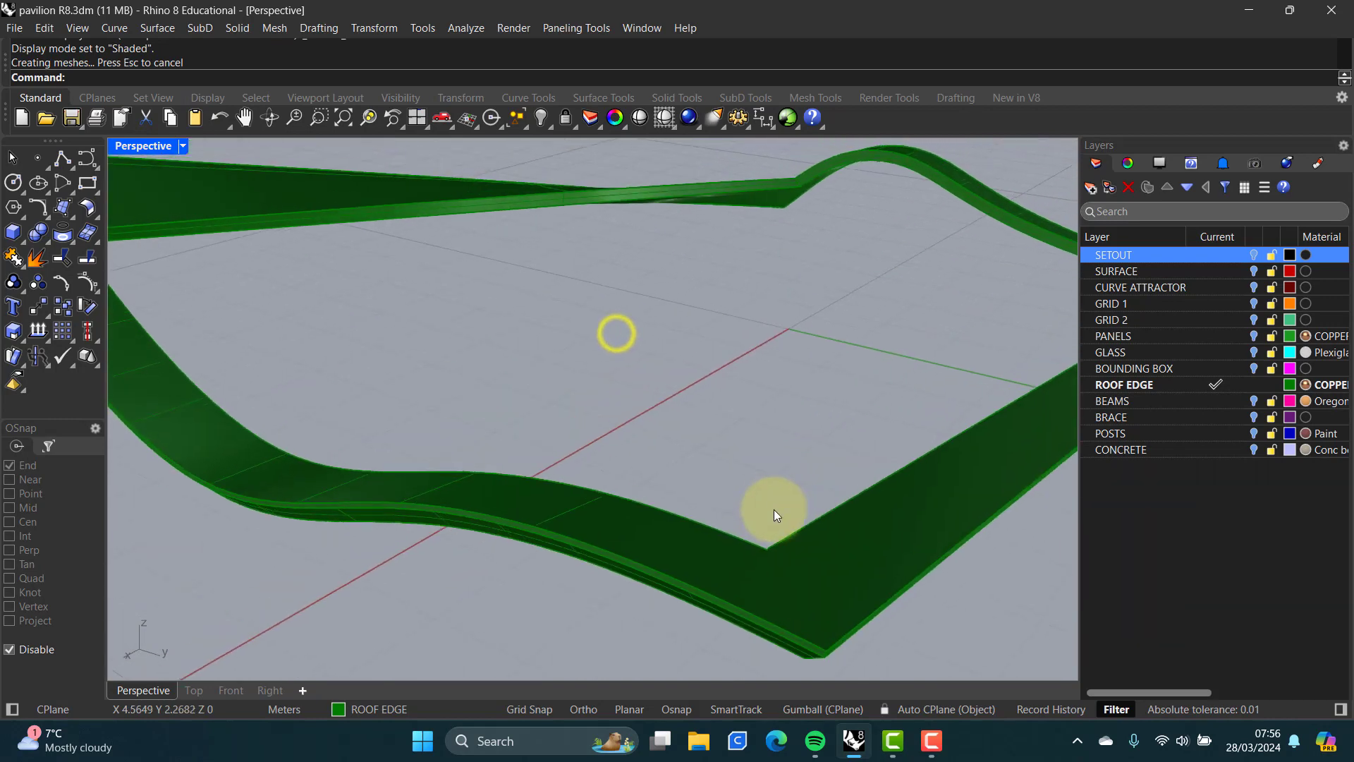
right_drag(776, 514, 755, 488)
right_drag(484, 405, 815, 411)
scroll(385, 353, up, 8)
right_drag(363, 362, 589, 366)
right_drag(463, 371, 512, 368)
shift+right_drag(453, 368, 539, 373)
scroll(462, 369, down, 2)
shift+right_drag(372, 341, 847, 452)
right_drag(335, 382, 495, 400)
scroll(486, 397, down, 8)
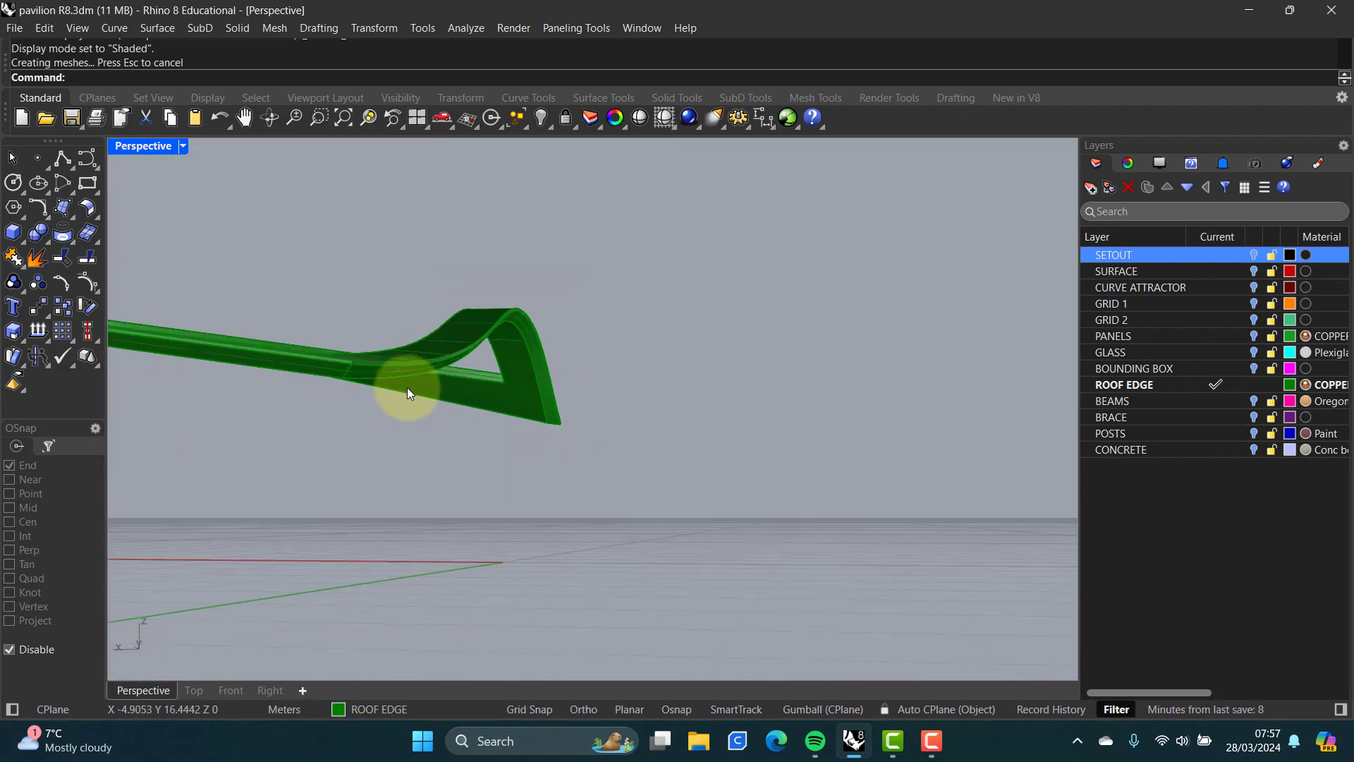
right_drag(377, 389, 593, 332)
scroll(505, 391, down, 8)
right_drag(472, 393, 505, 371)
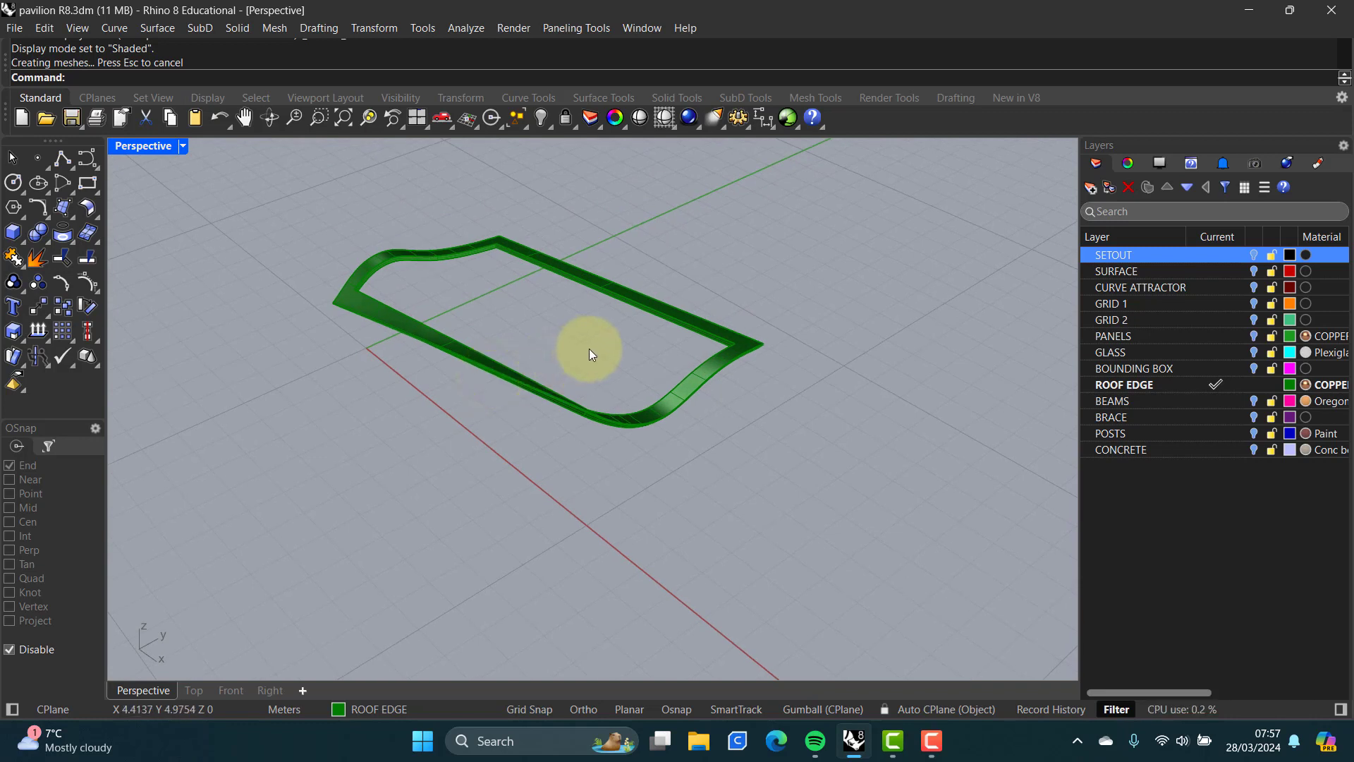
right_drag(585, 344, 543, 386)
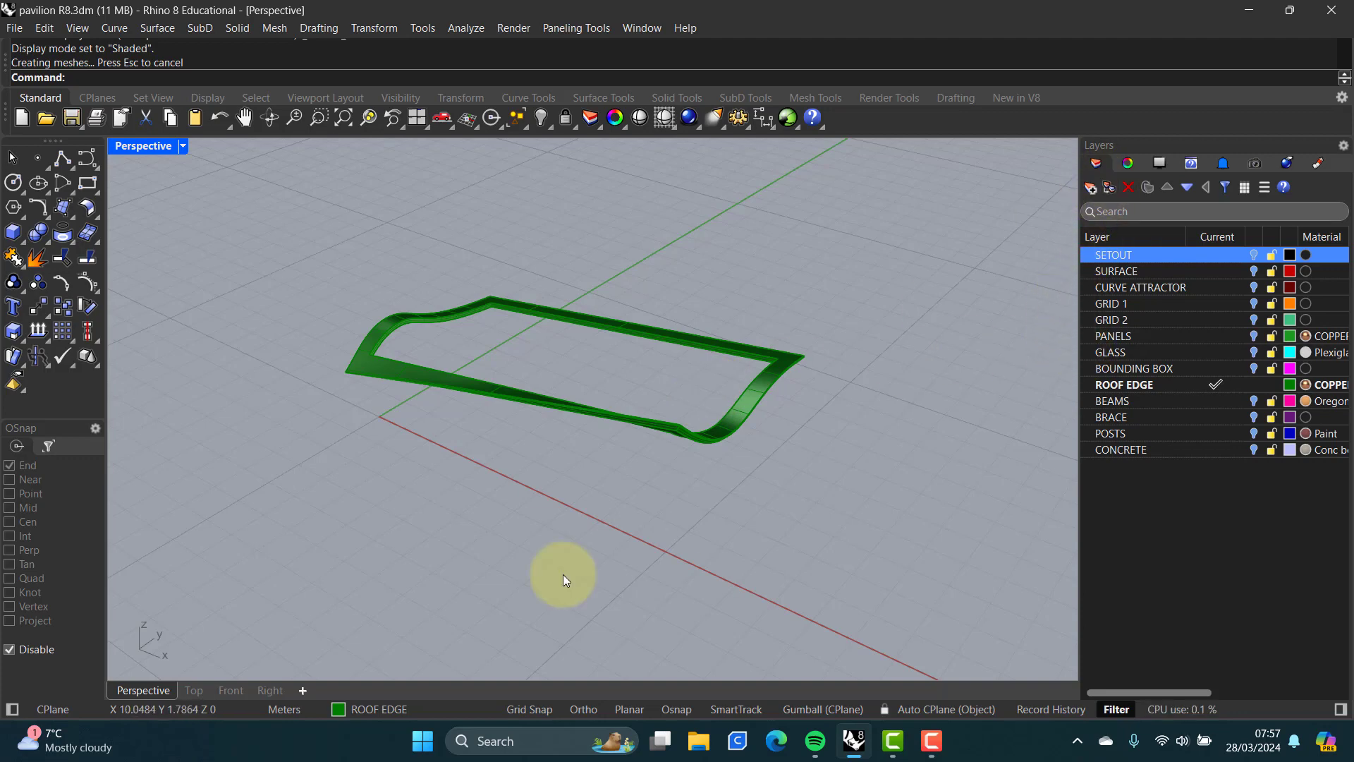
- Maximize the Front view around the whole roof edge and show the SETOUT layer
double_click(140, 146)
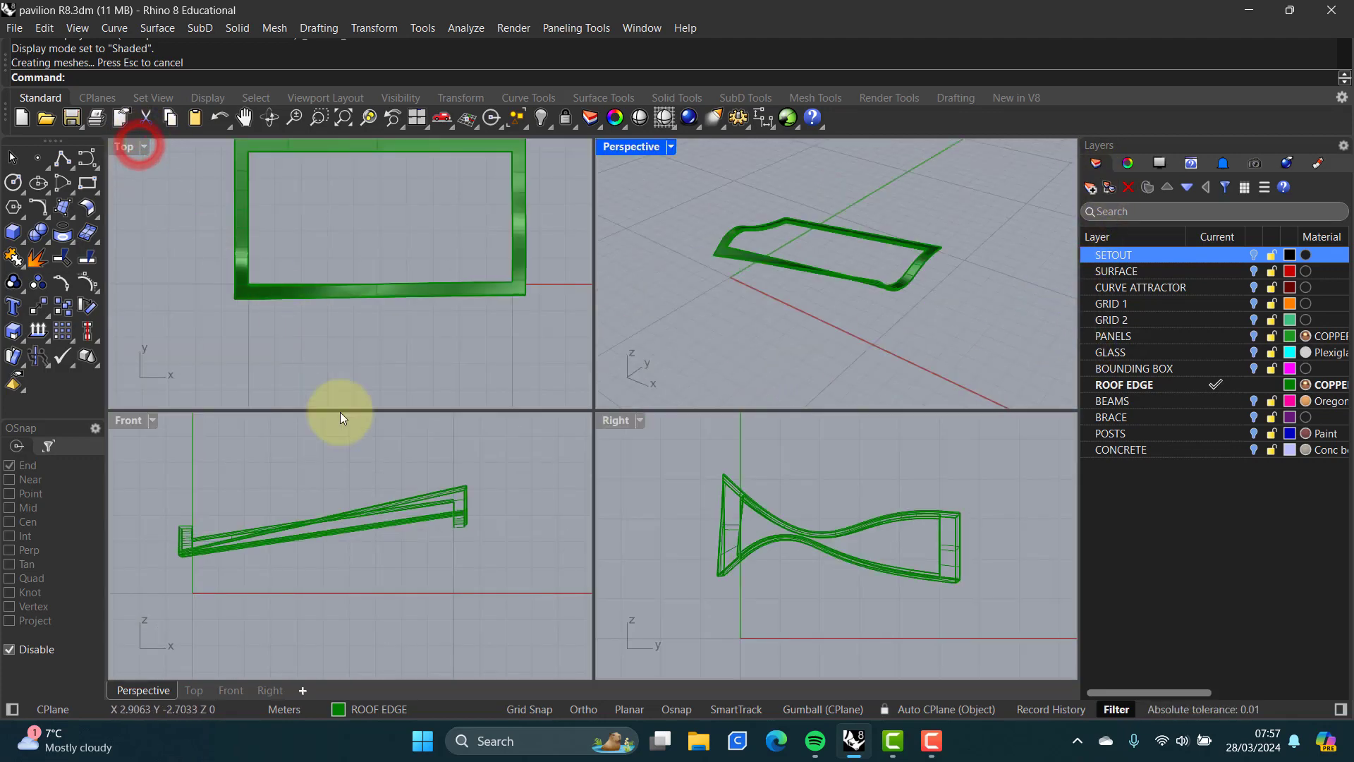
scroll(176, 582, up, 2)
click(119, 421)
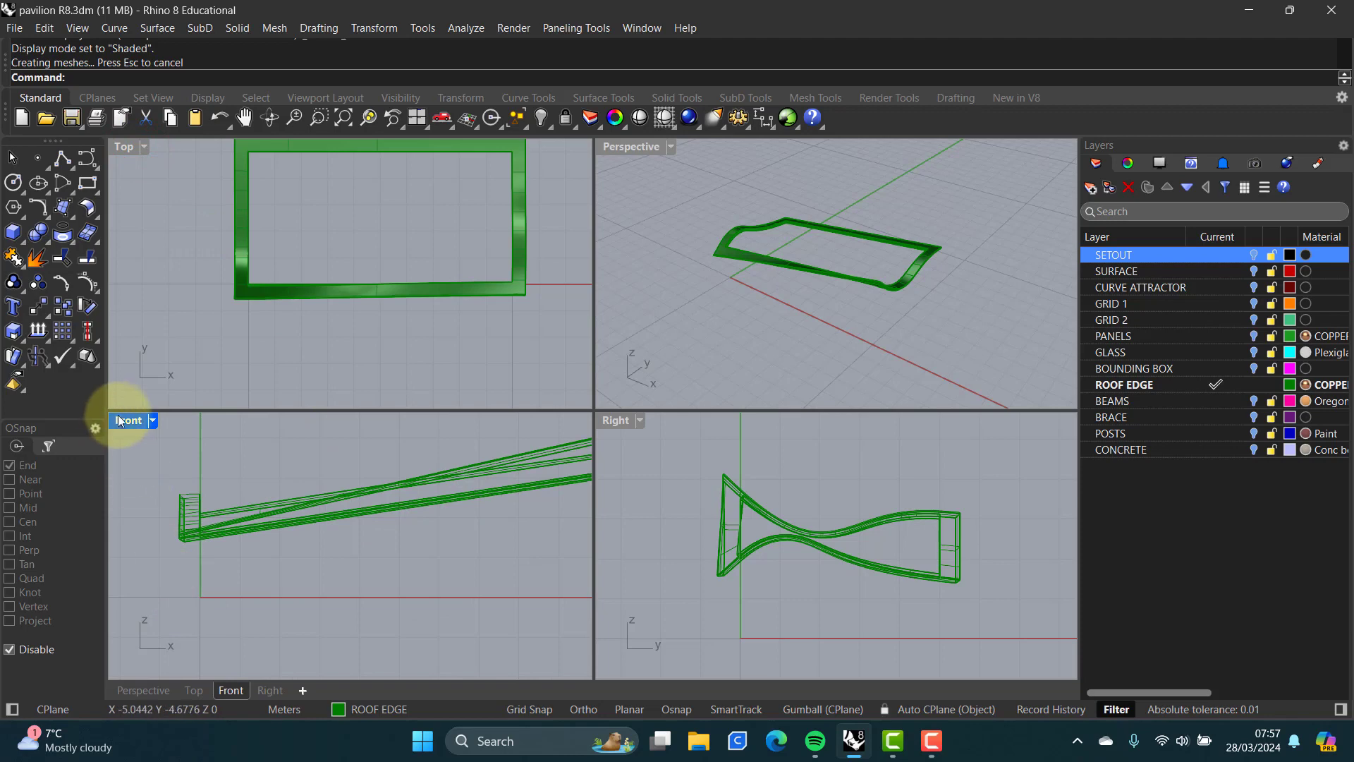
double_click(118, 418)
scroll(447, 526, down, 4)
right_drag(484, 495, 458, 501)
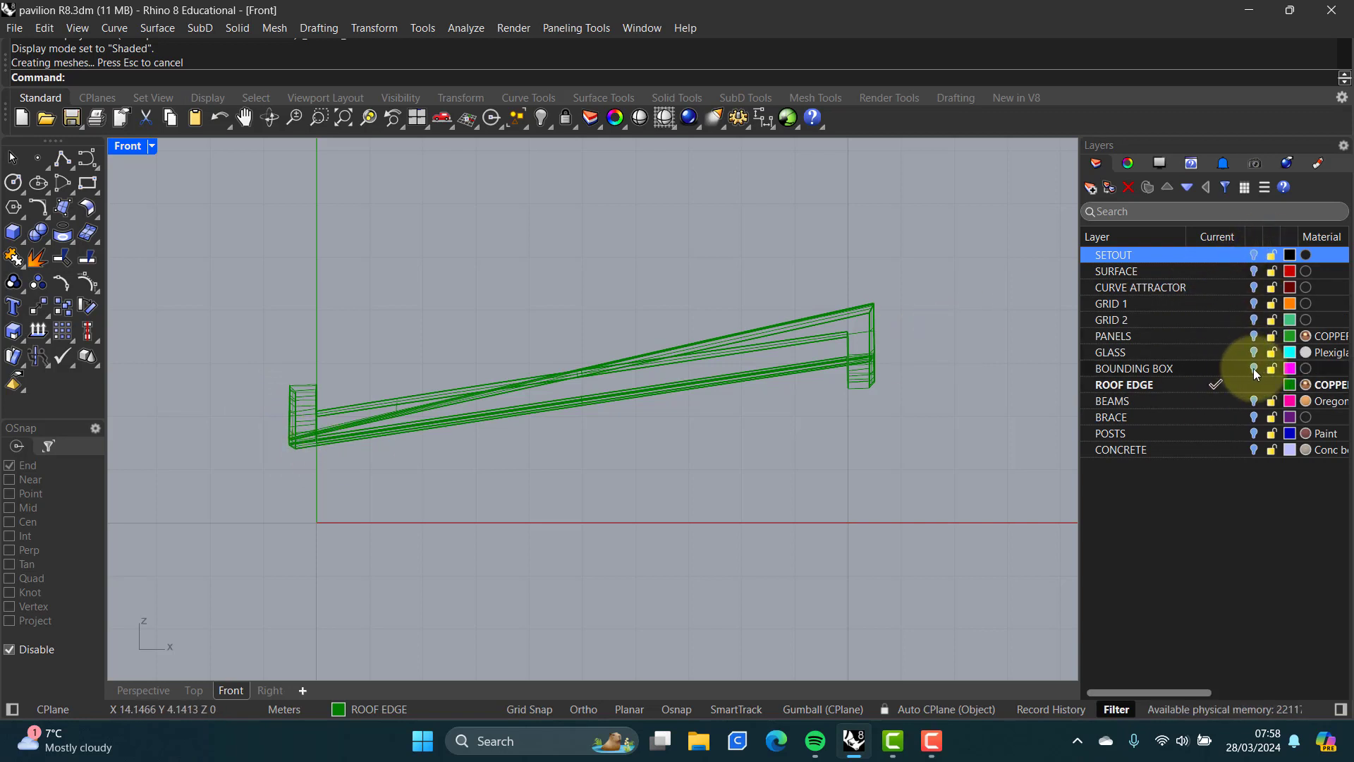
click(1253, 254)
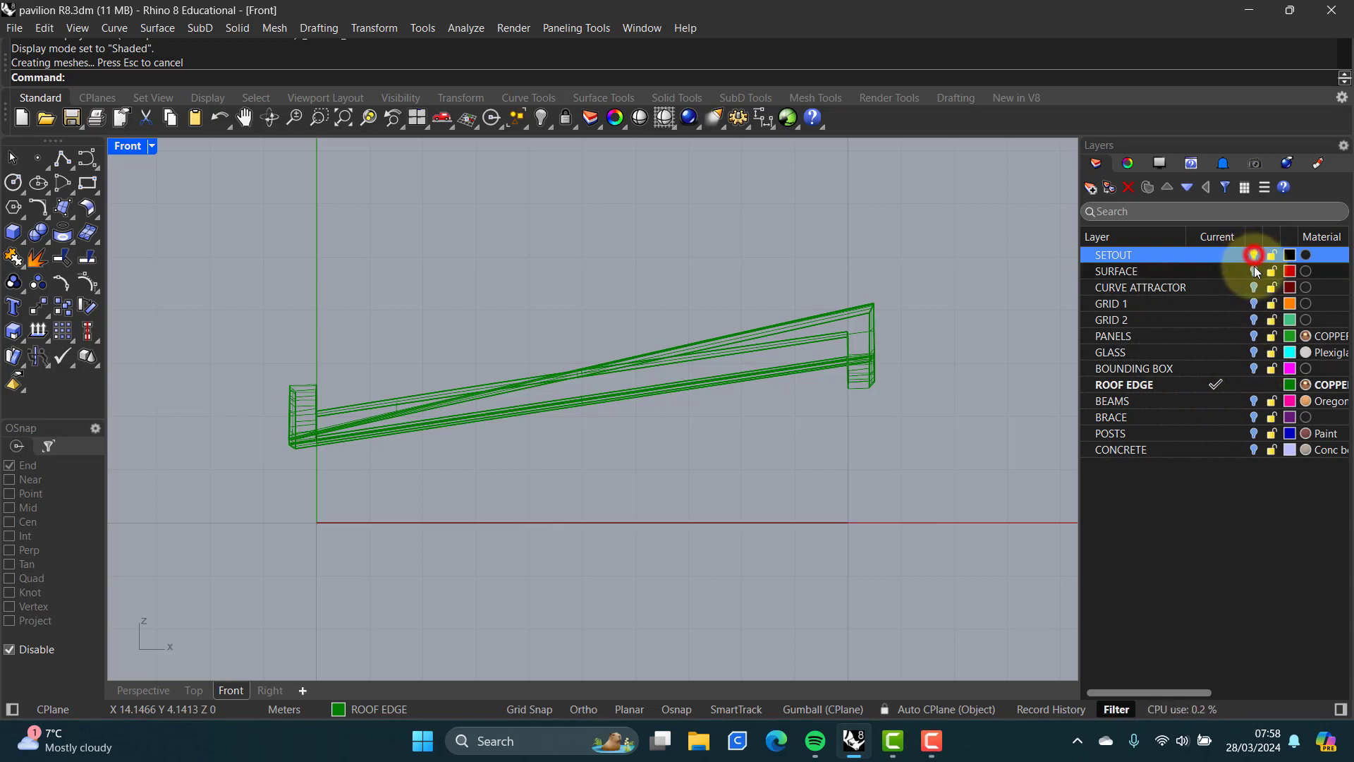
- Show the SURFACE, CURVE ATTRACTOR, GRID 1, GRID 2, PANELS, GLASS and BEAMS layers
click(1254, 271)
click(1253, 287)
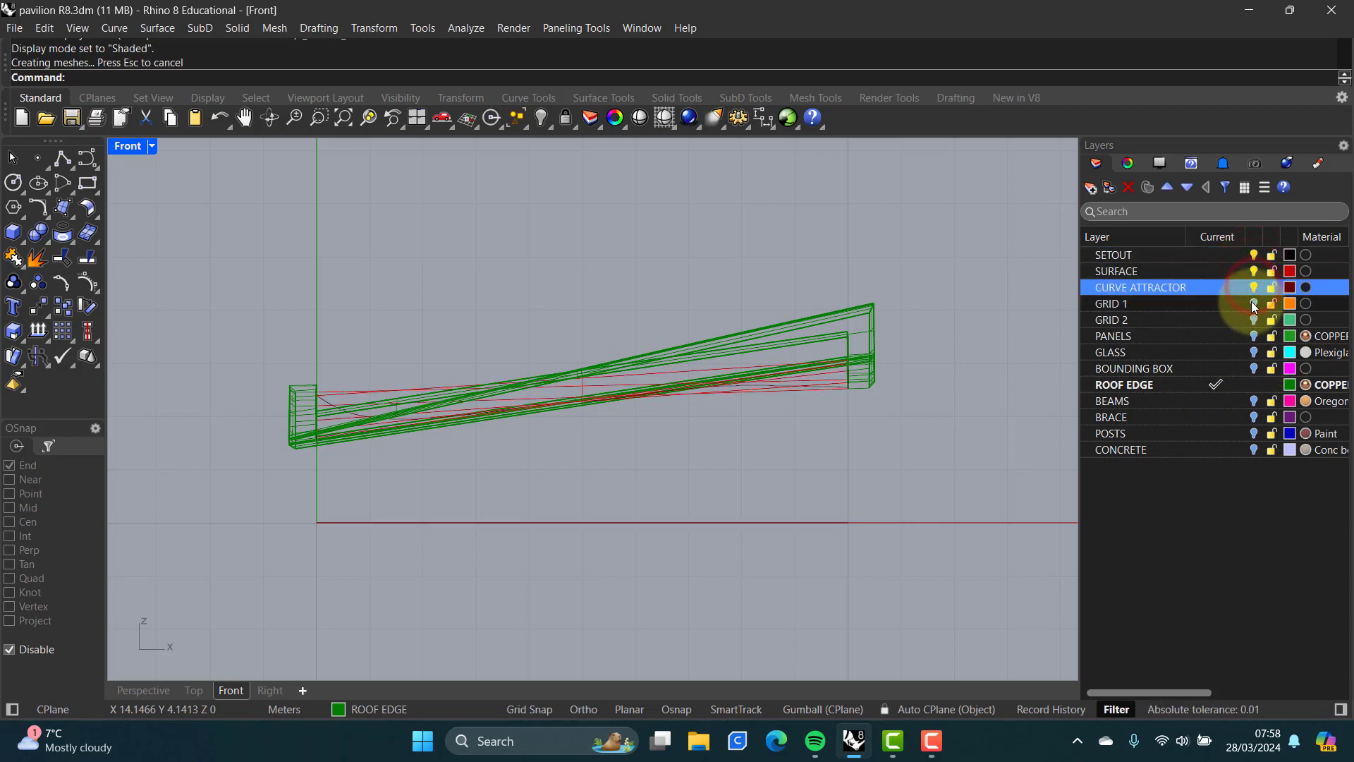
click(1252, 303)
click(1253, 319)
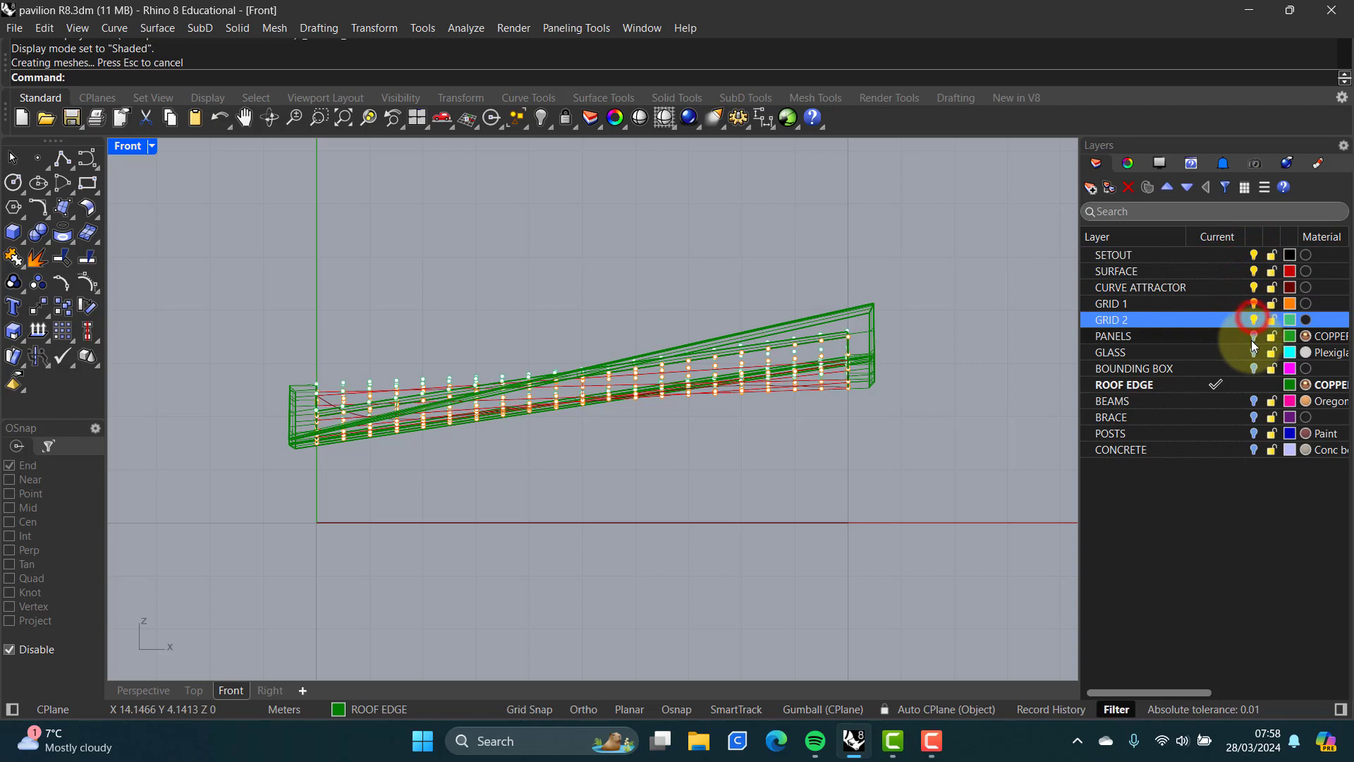
click(1253, 337)
click(1253, 352)
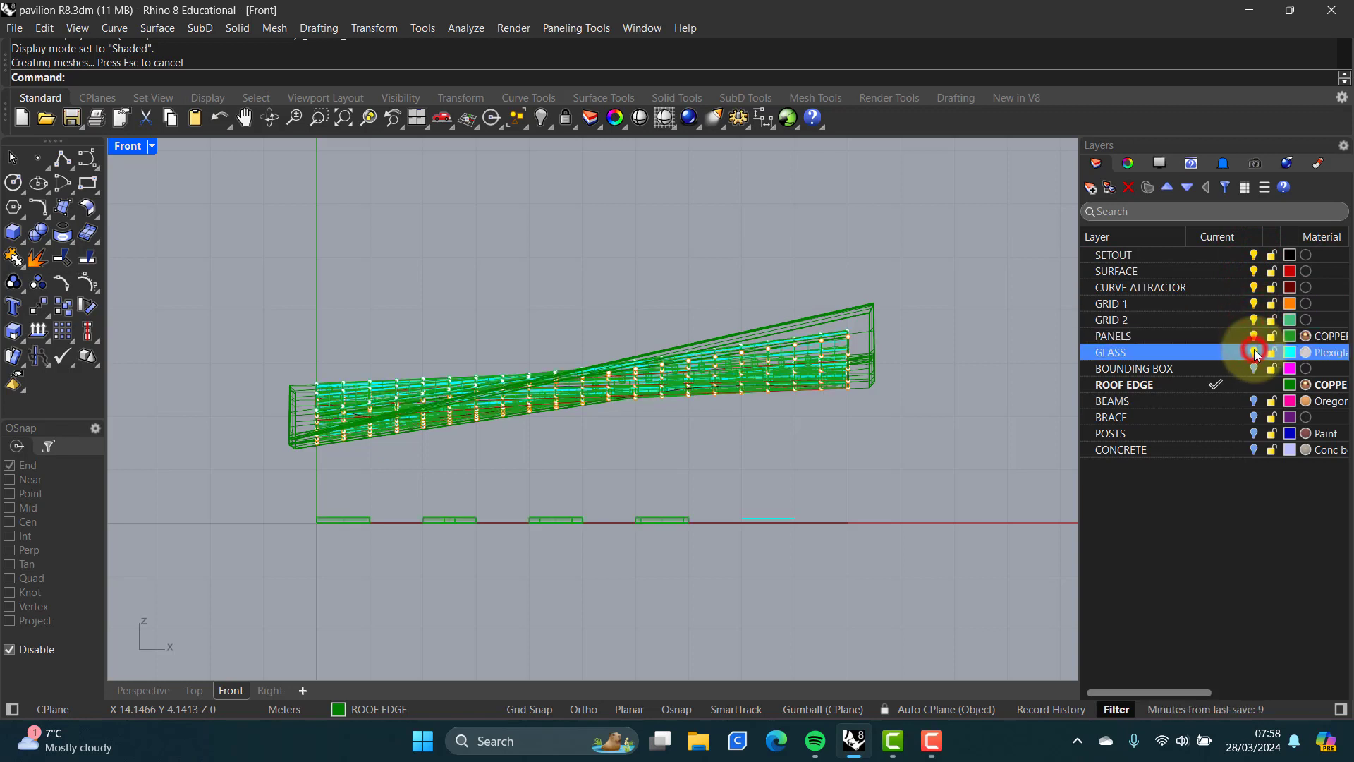
click(1254, 401)
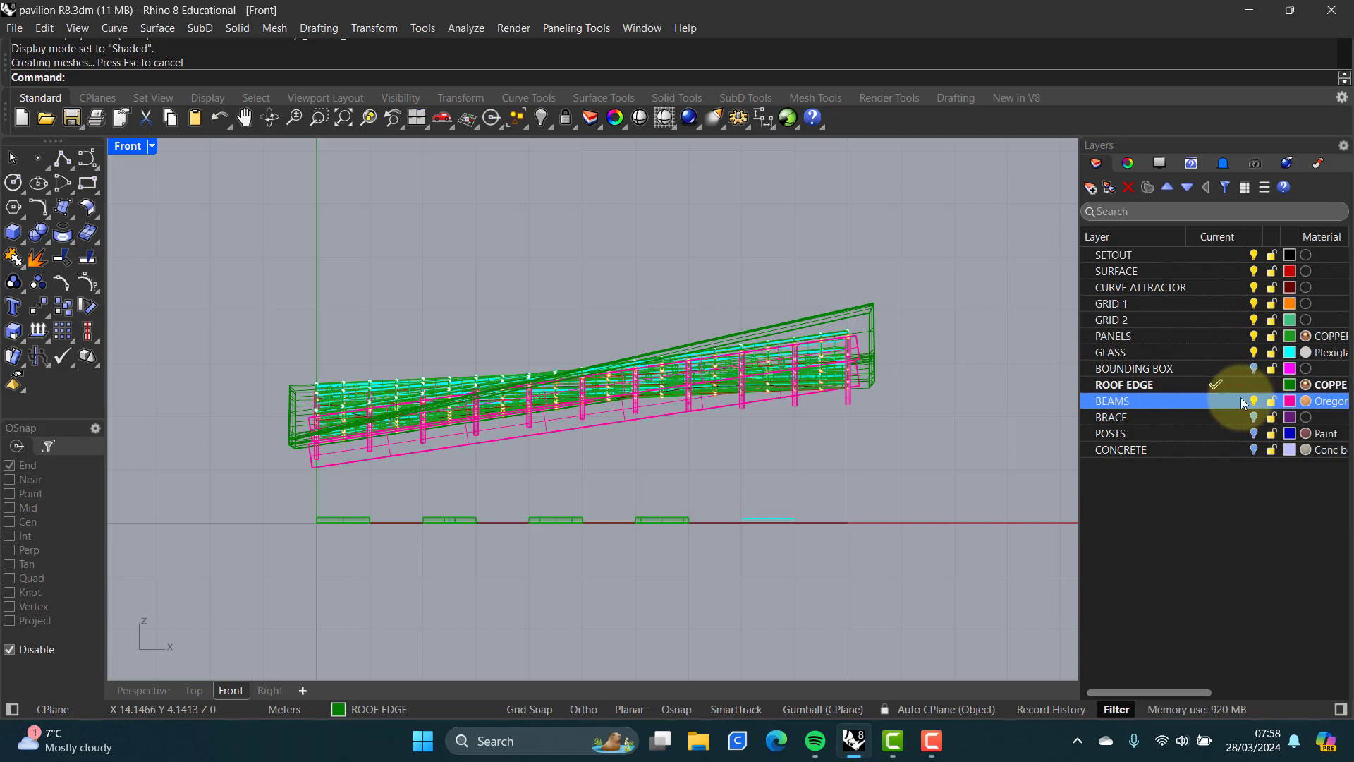
- Move the whole roof assembly, without the flat panels on the ground line, straight up by 1 m with Grid Snap on
click(41, 306)
click(245, 268)
mouse_move(299, 321)
mouse_down()
mouse_move(874, 511)
mouse_move(909, 457)
mouse_move(906, 485)
mouse_up()
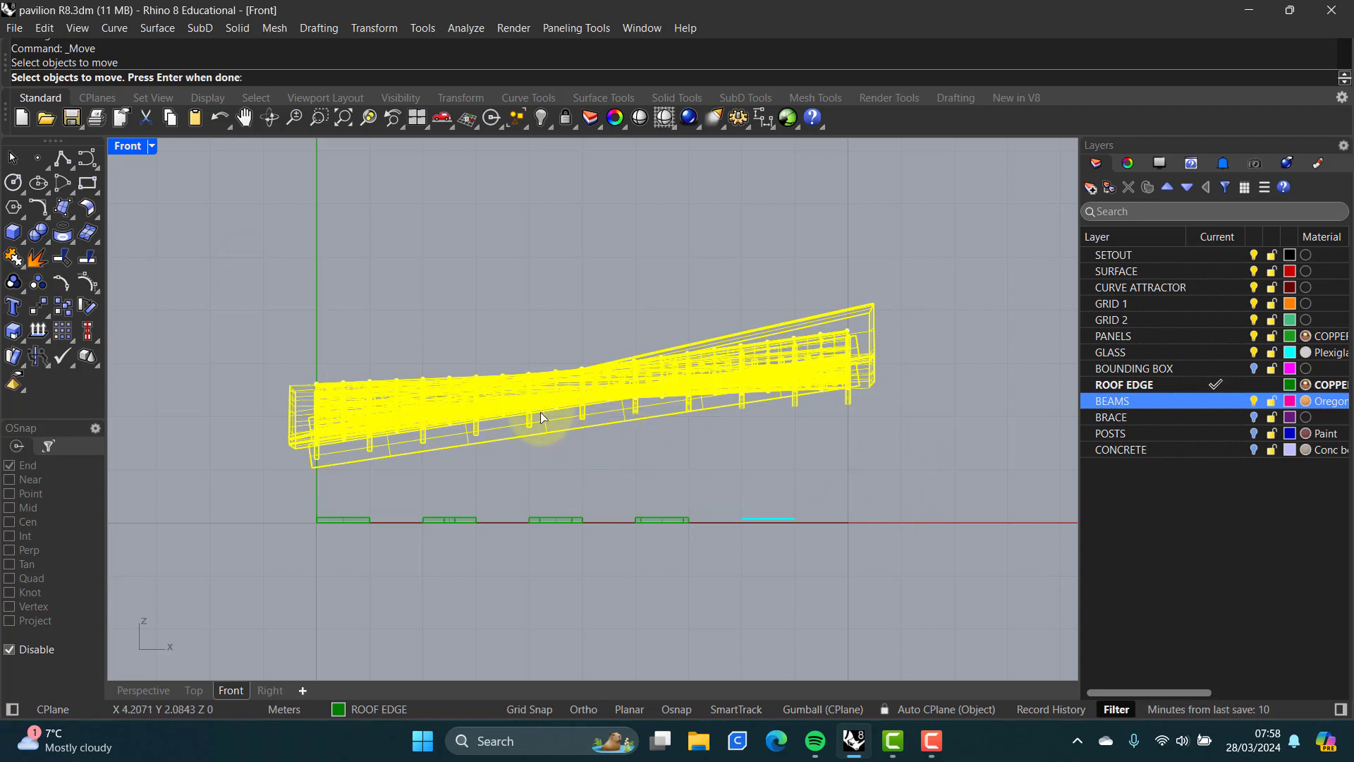
key(Return)
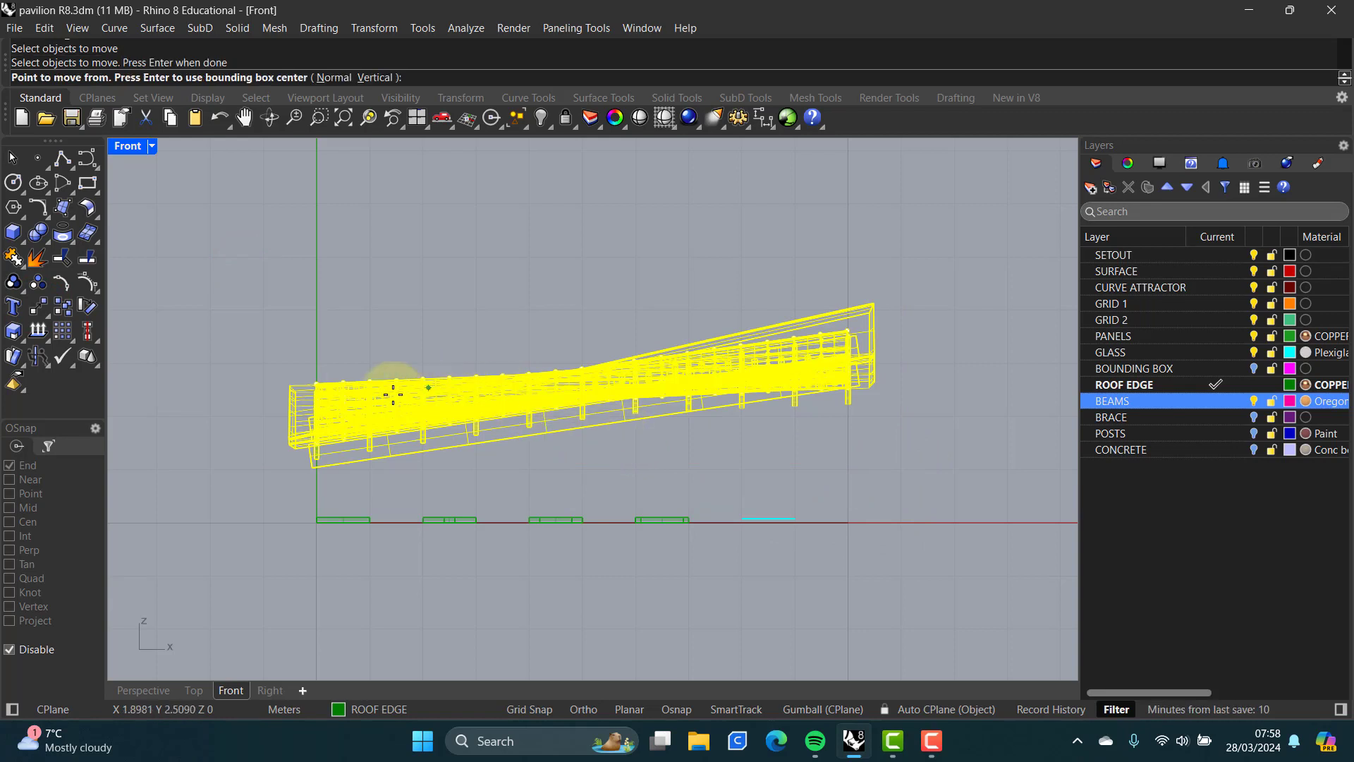
click(528, 708)
click(212, 416)
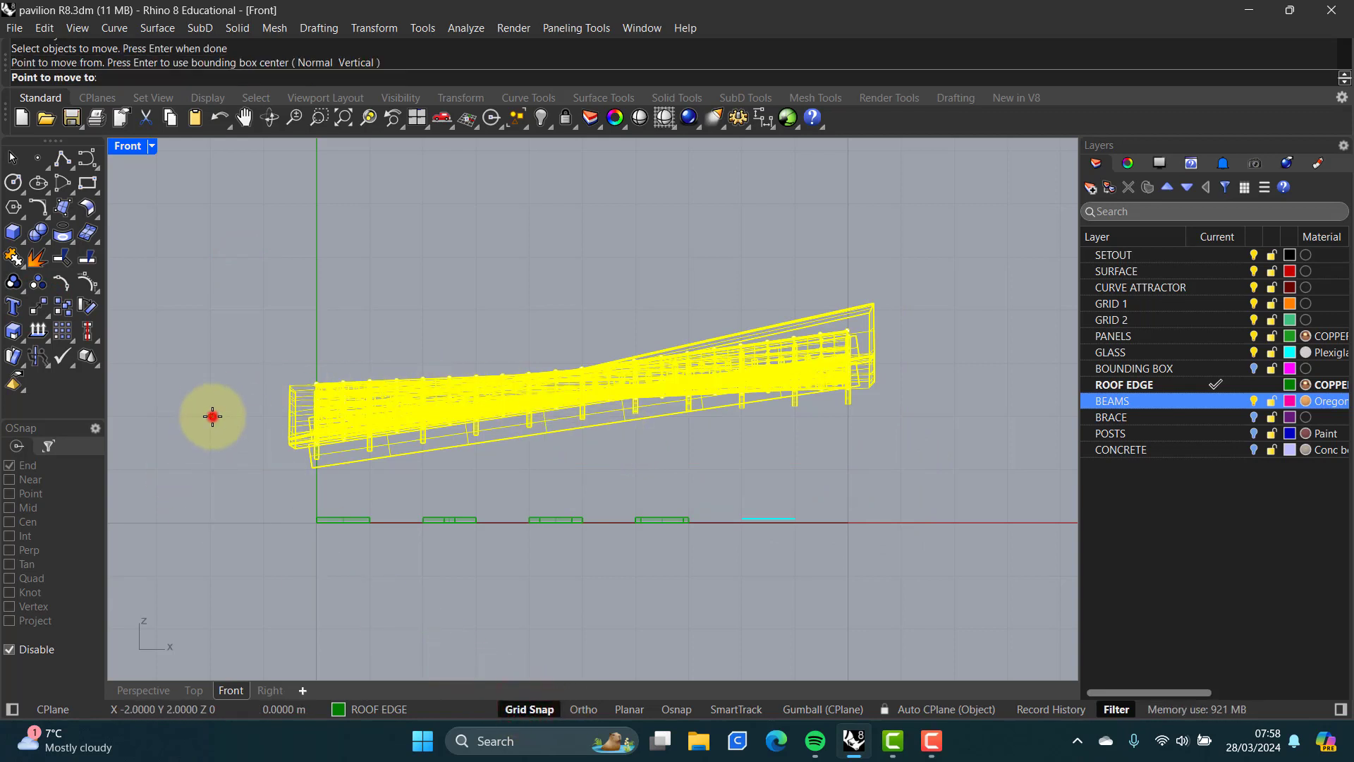
click(209, 362)
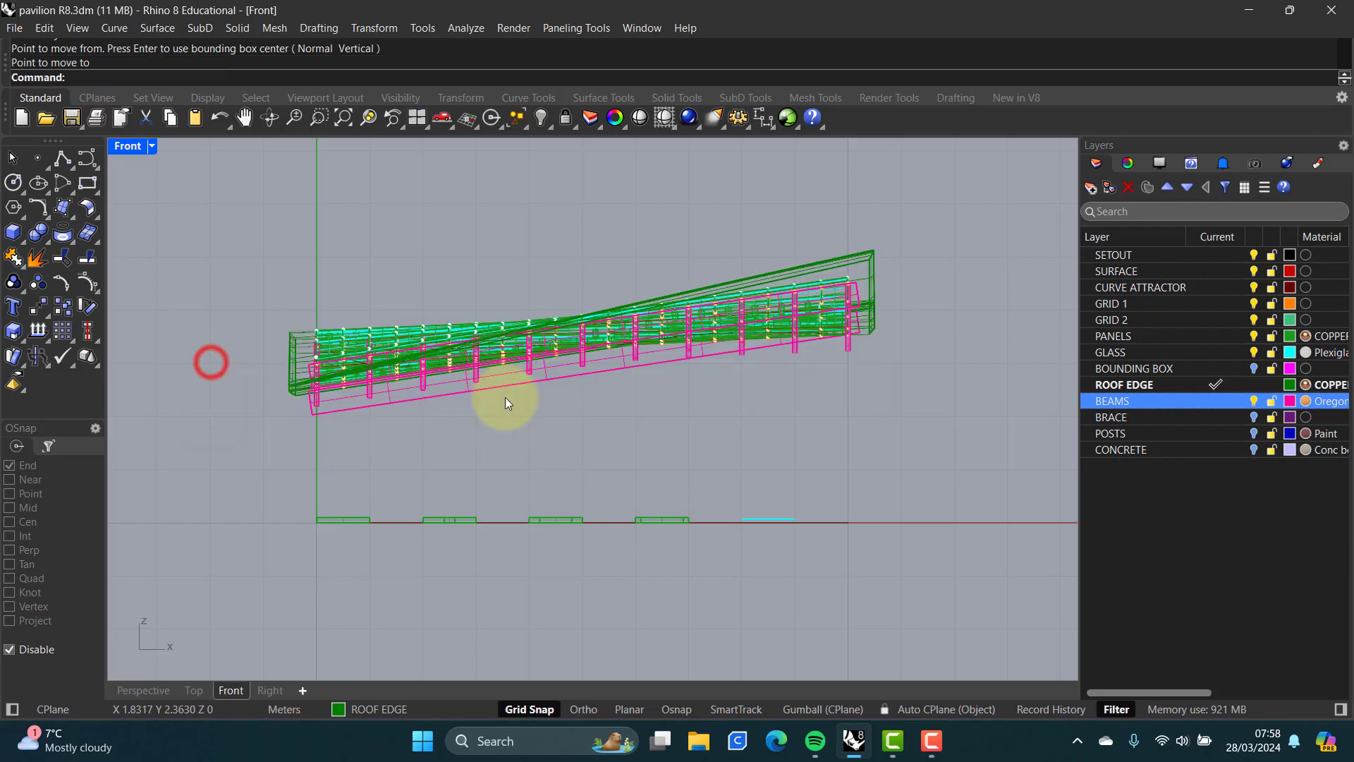
- Hide the SURFACE, CURVE ATTRACTOR, GRID 1, GRID 2, PANELS and GLASS layers
scroll(544, 395, down, 5)
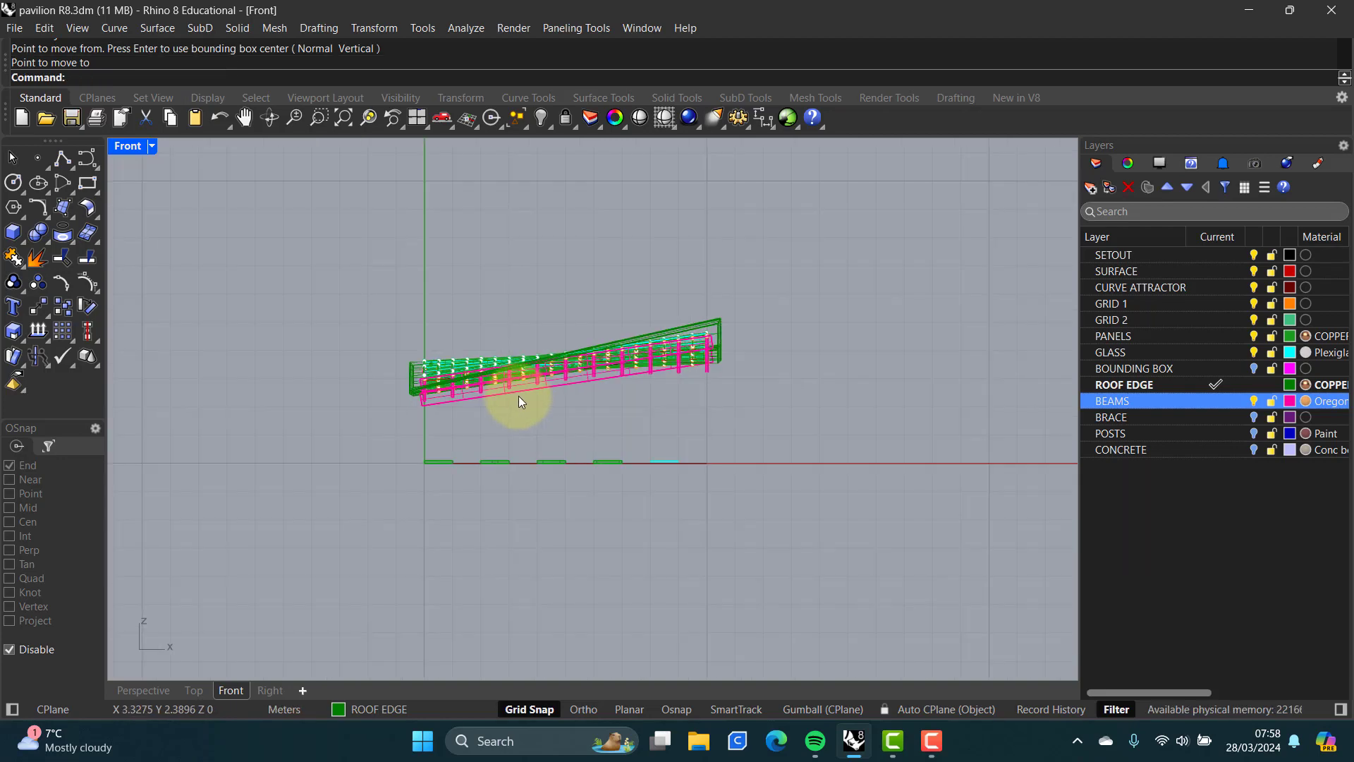
right_drag(516, 394, 597, 427)
right_drag(738, 405, 679, 420)
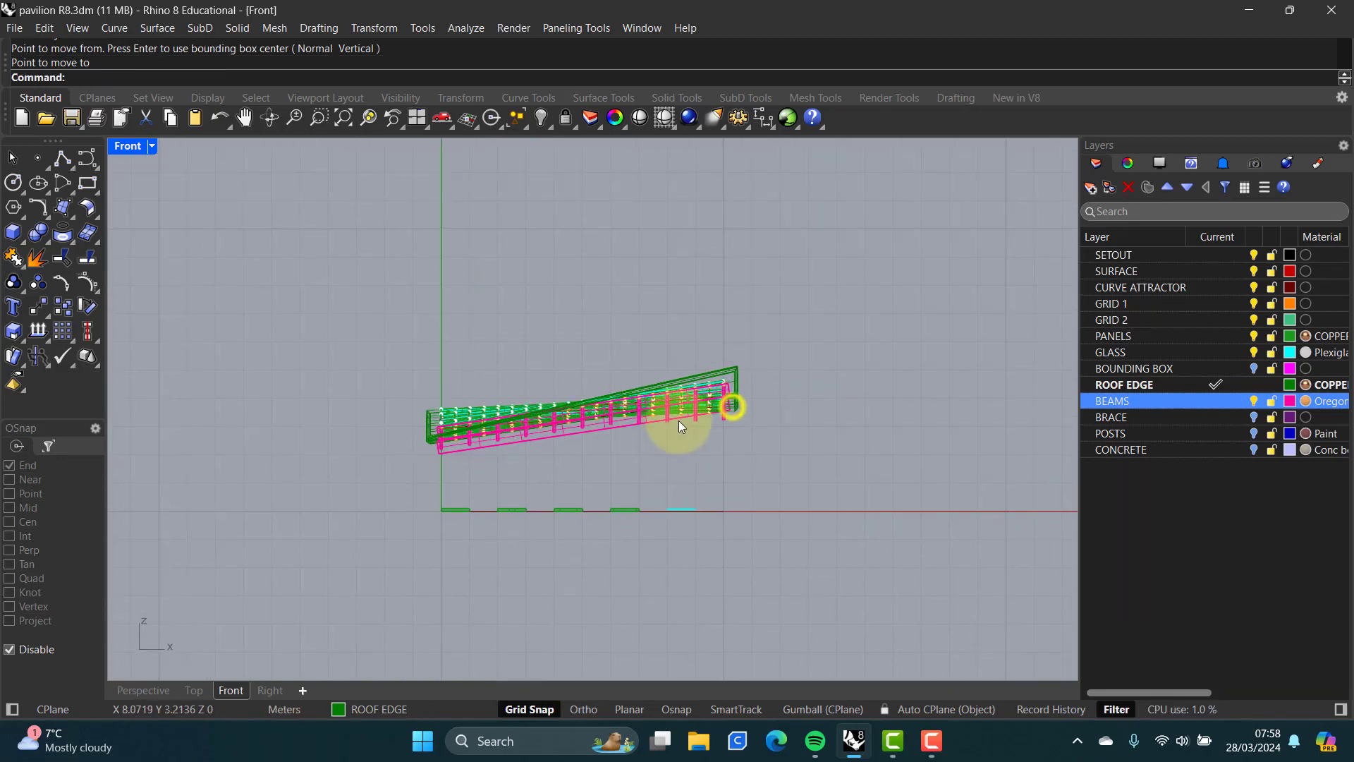
scroll(715, 422, up, 5)
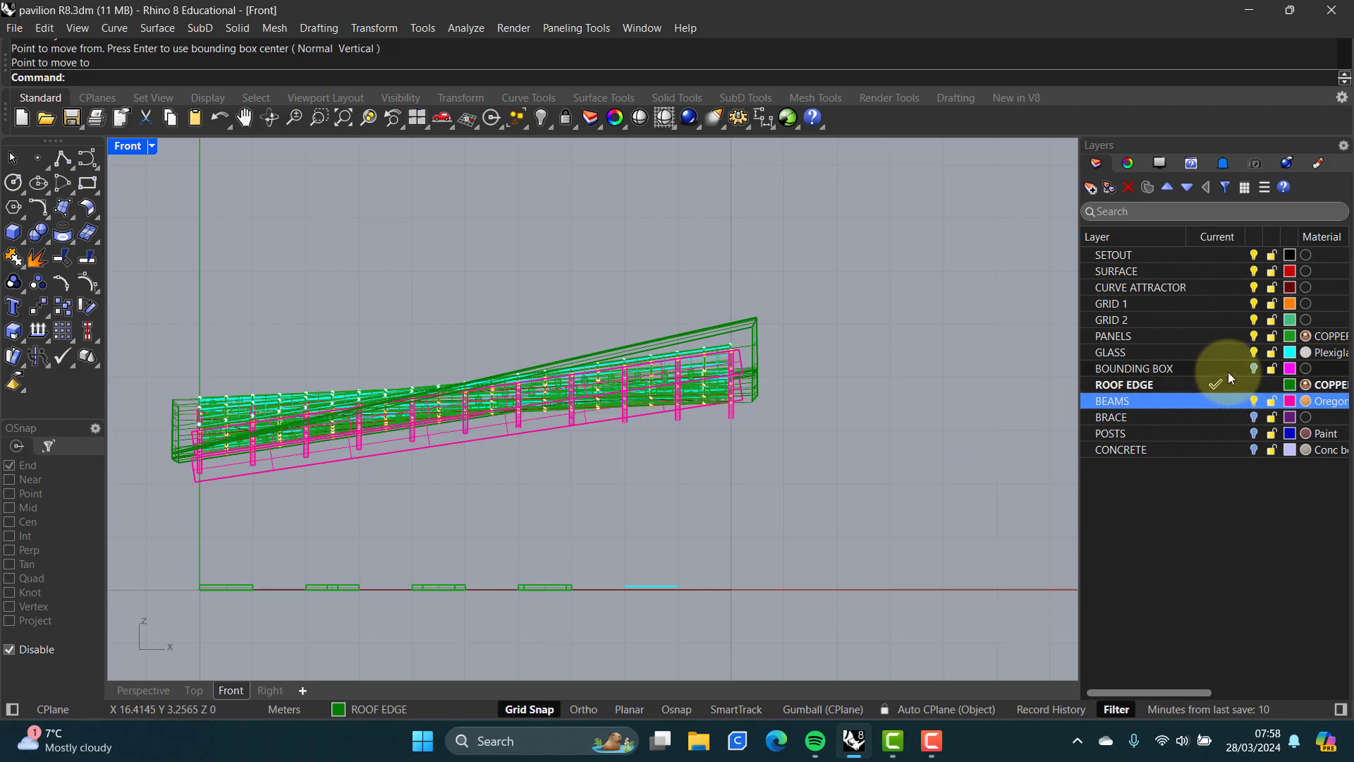
click(1253, 271)
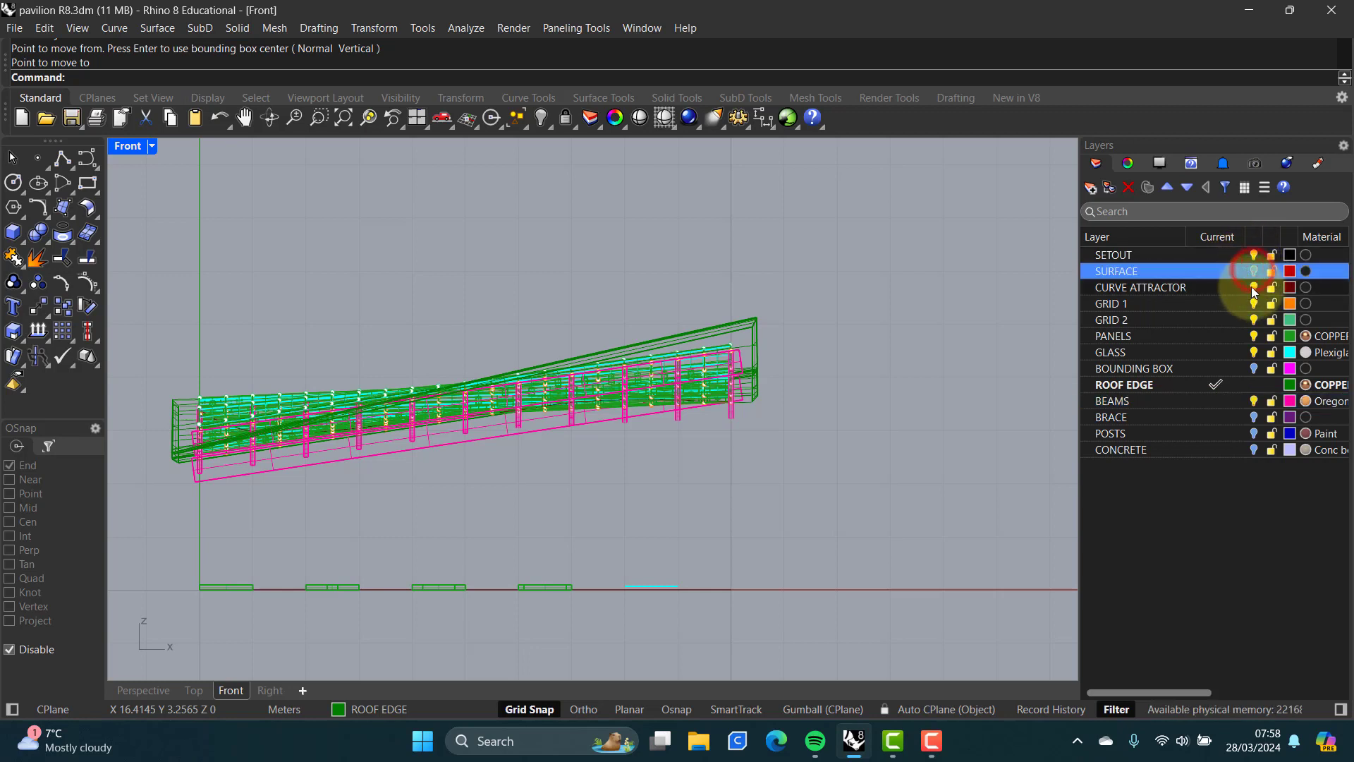
click(1252, 287)
click(1252, 303)
click(1252, 320)
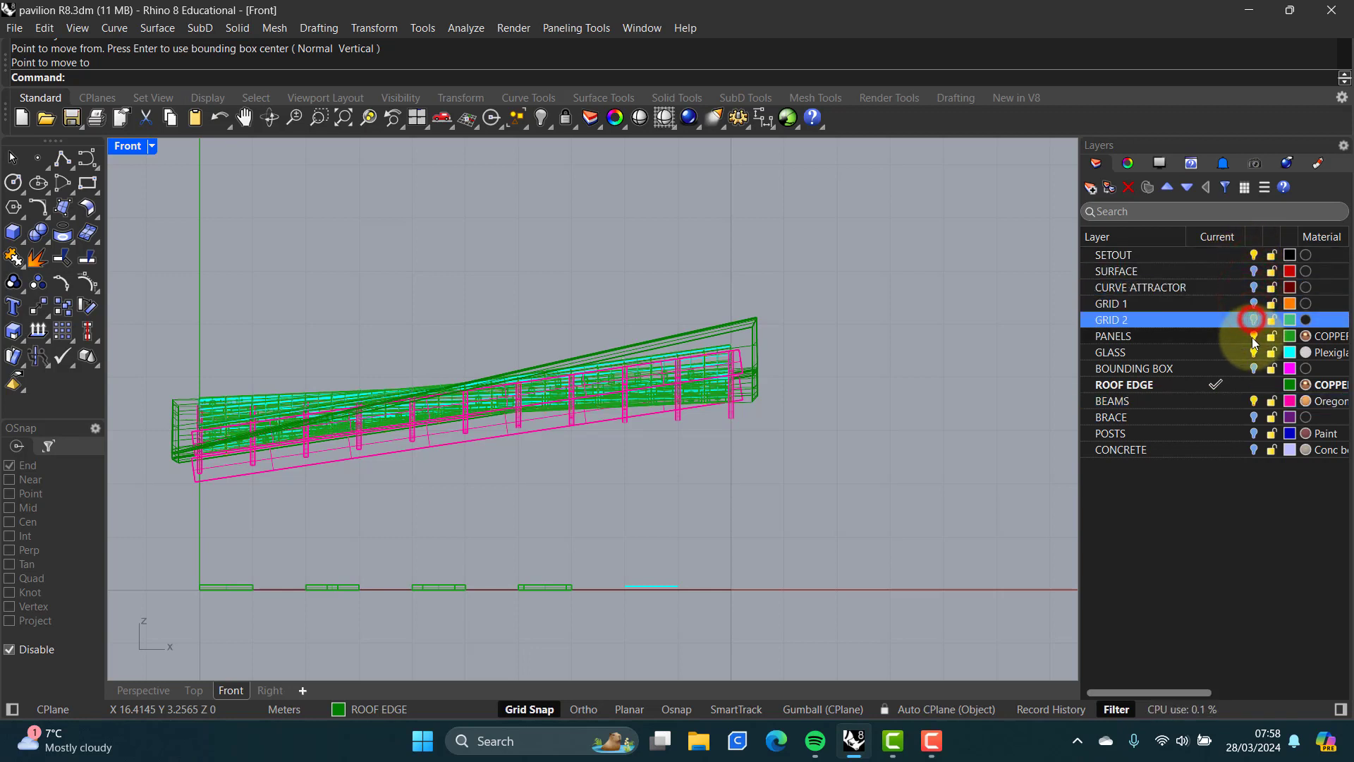
click(1251, 337)
click(1253, 352)
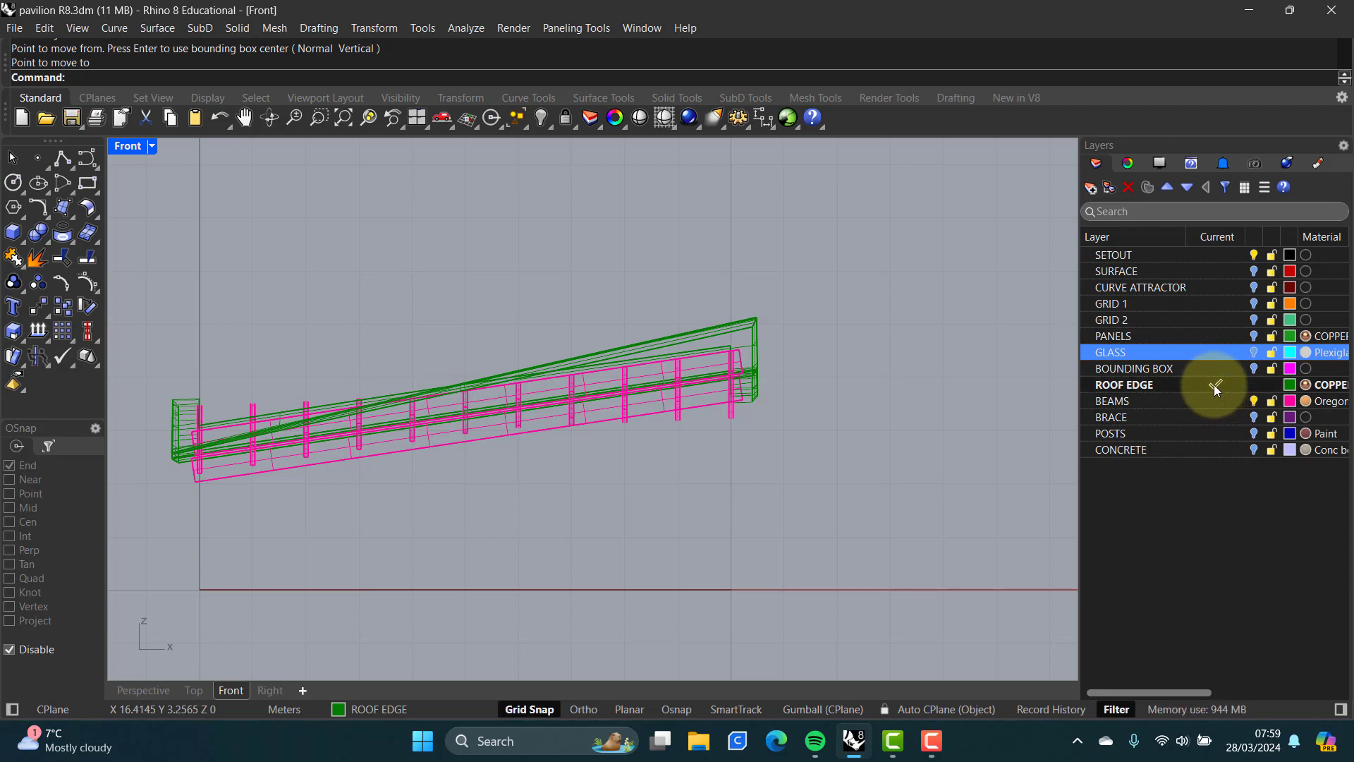
- Make POSTS the current layer, with BRACE, POSTS and CONCRETE shown and ROOF EDGE hidden
click(1253, 417)
click(1253, 433)
click(1254, 449)
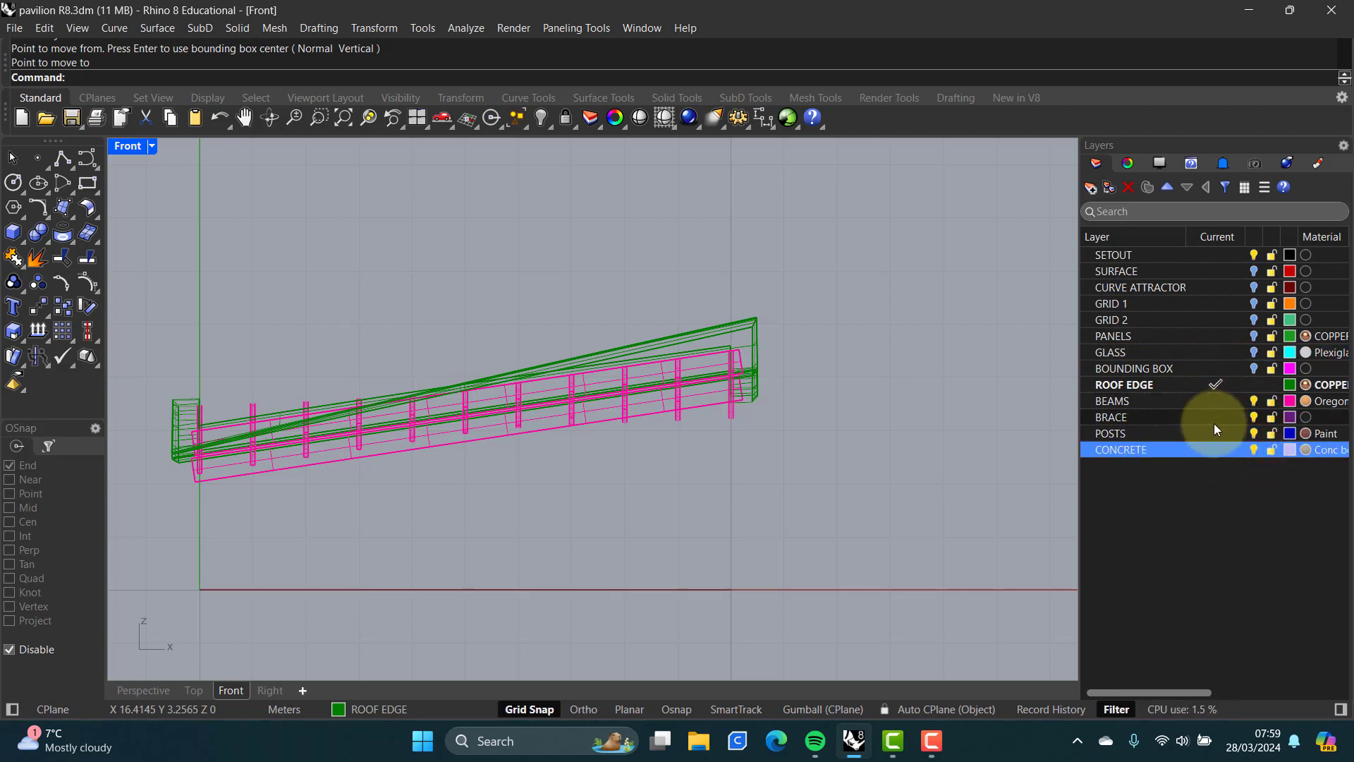
click(1215, 433)
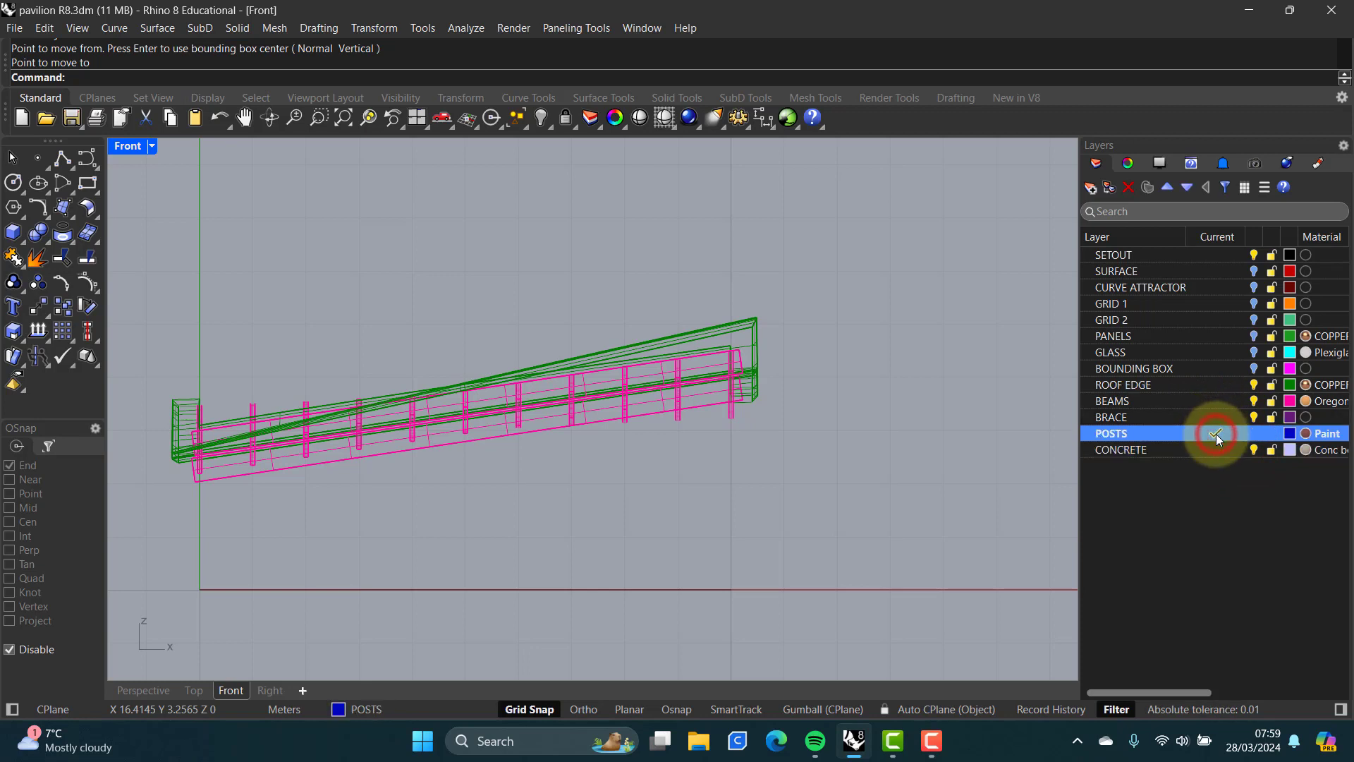
click(1255, 385)
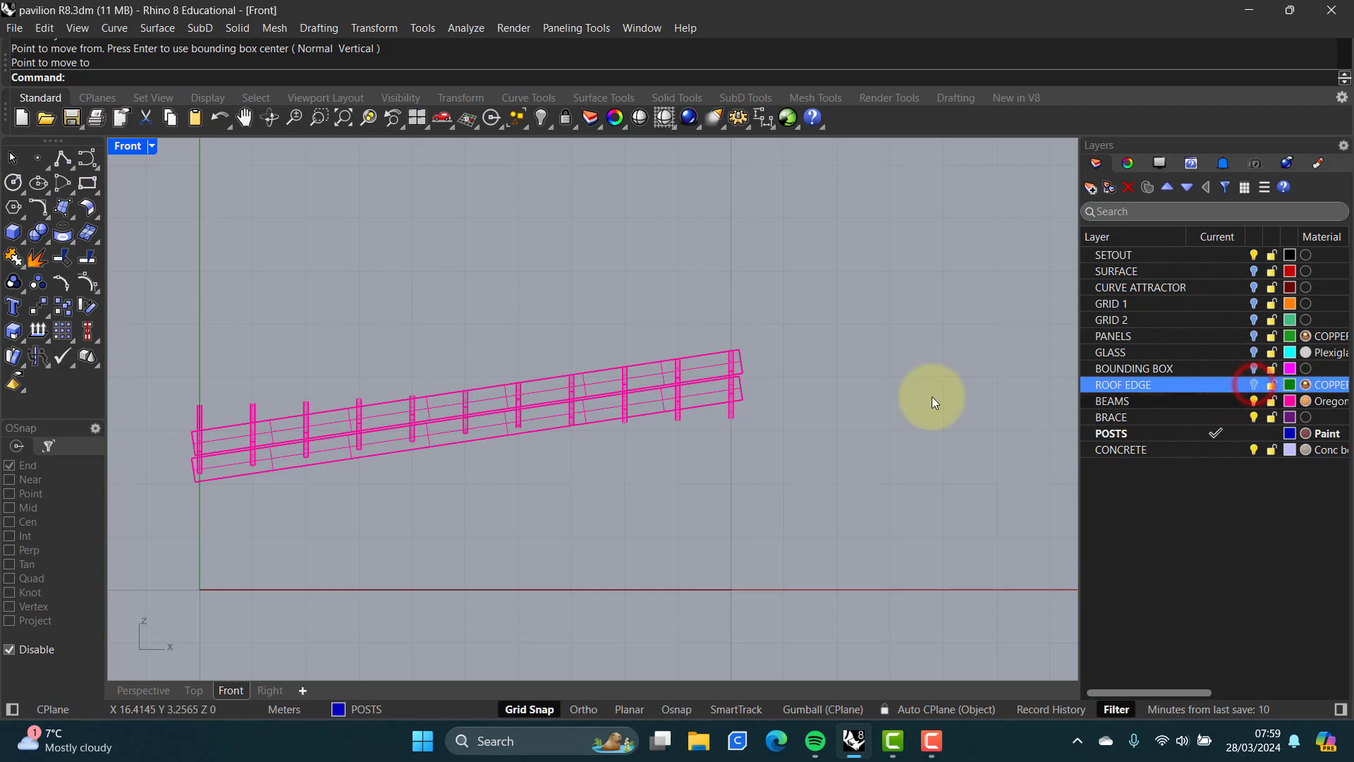
- Examine the post lines, concrete footings and brace line in relation to the raised beams across the four views
right_drag(562, 379, 659, 367)
double_click(124, 148)
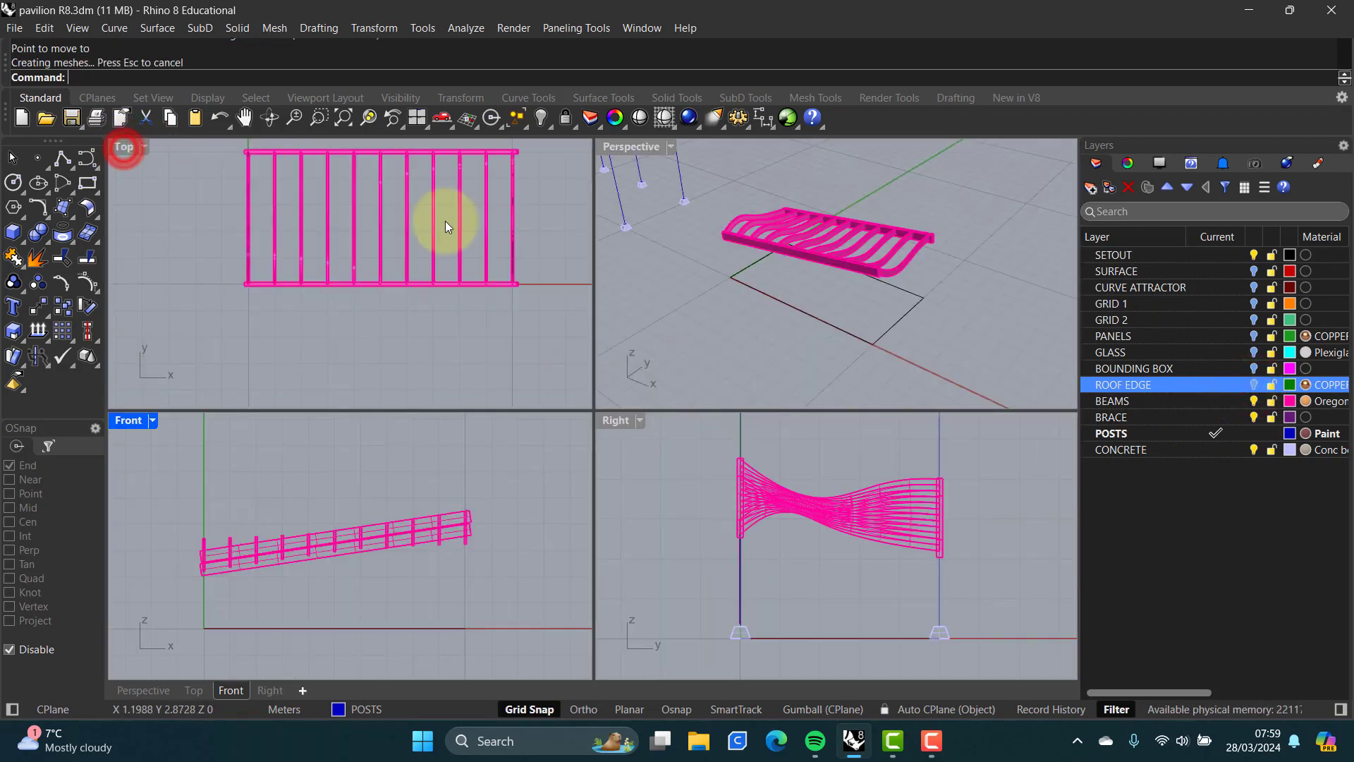
click(655, 215)
right_drag(660, 216, 739, 286)
shift+right_drag(762, 273, 769, 253)
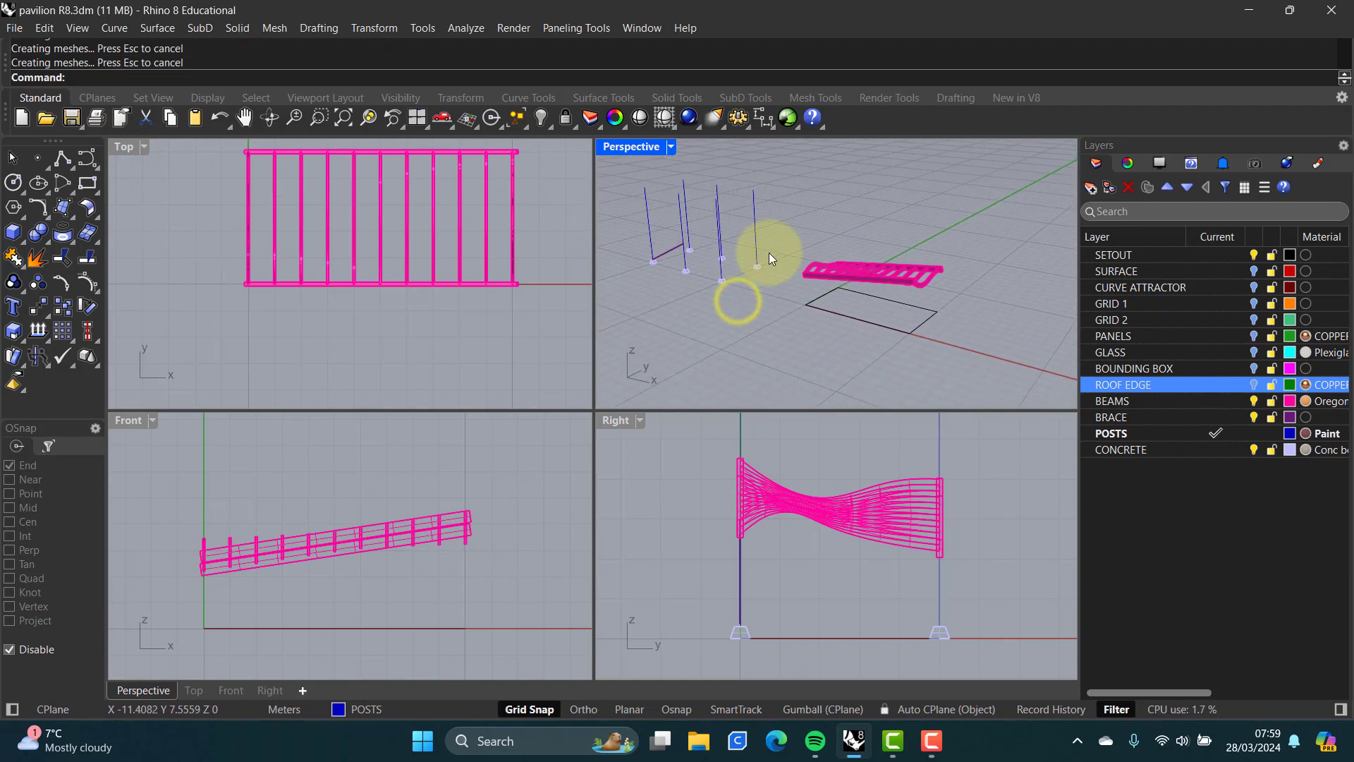
scroll(718, 277, up, 10)
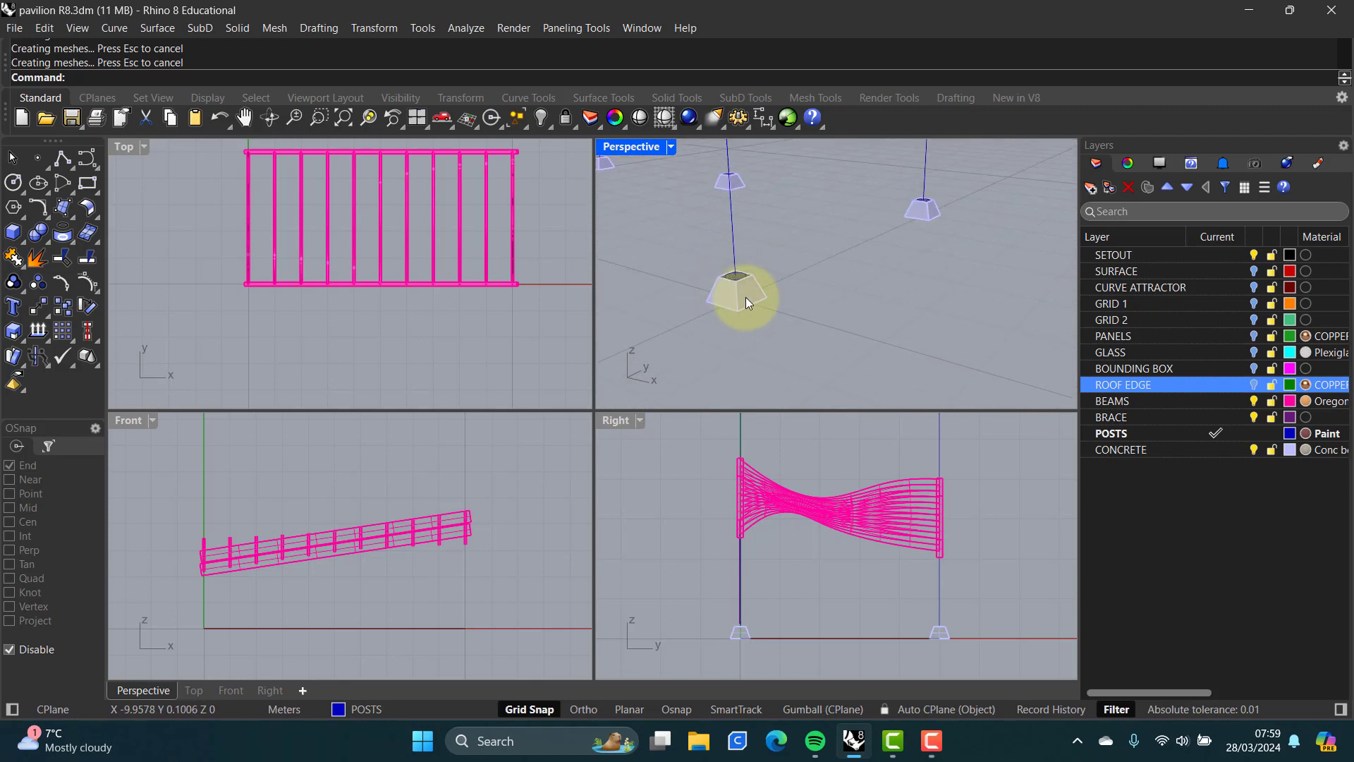
scroll(737, 276, up, 5)
scroll(741, 281, up, 2)
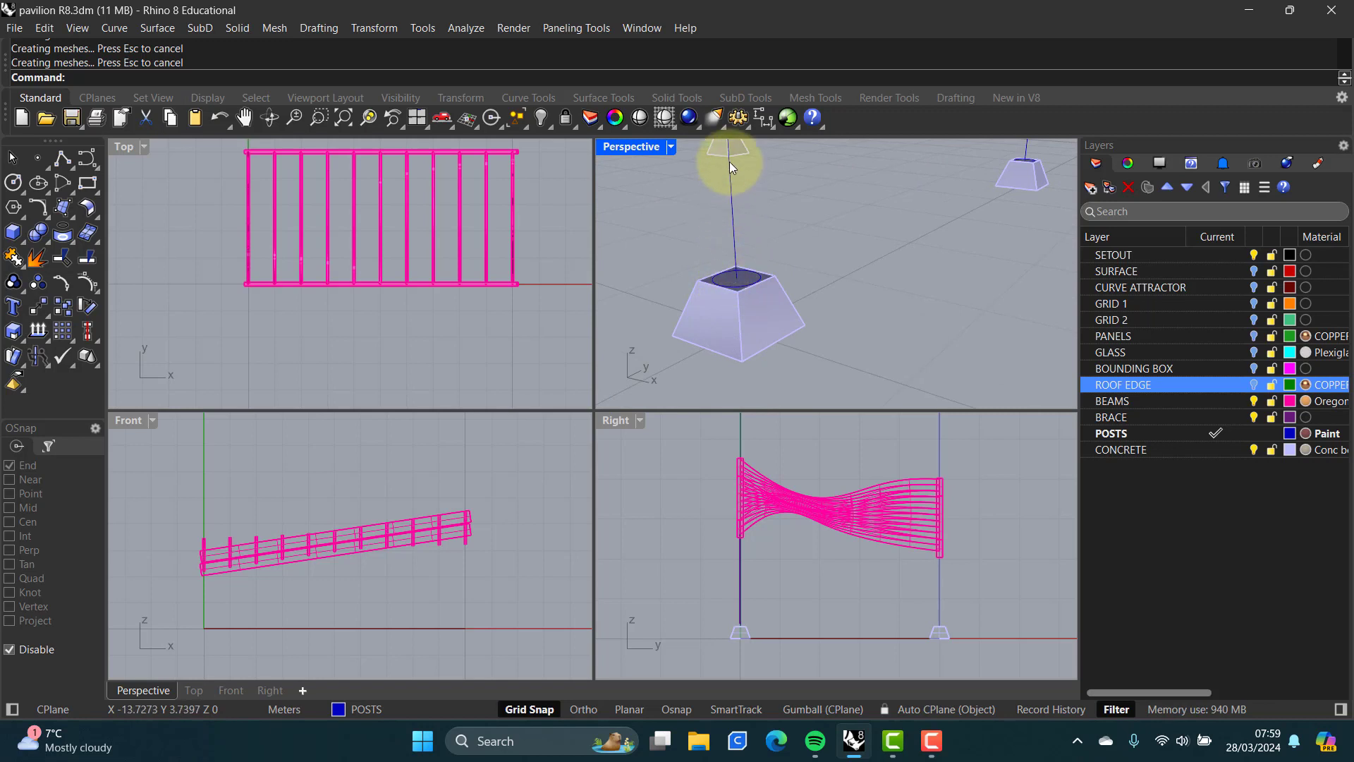
scroll(735, 275, down, 6)
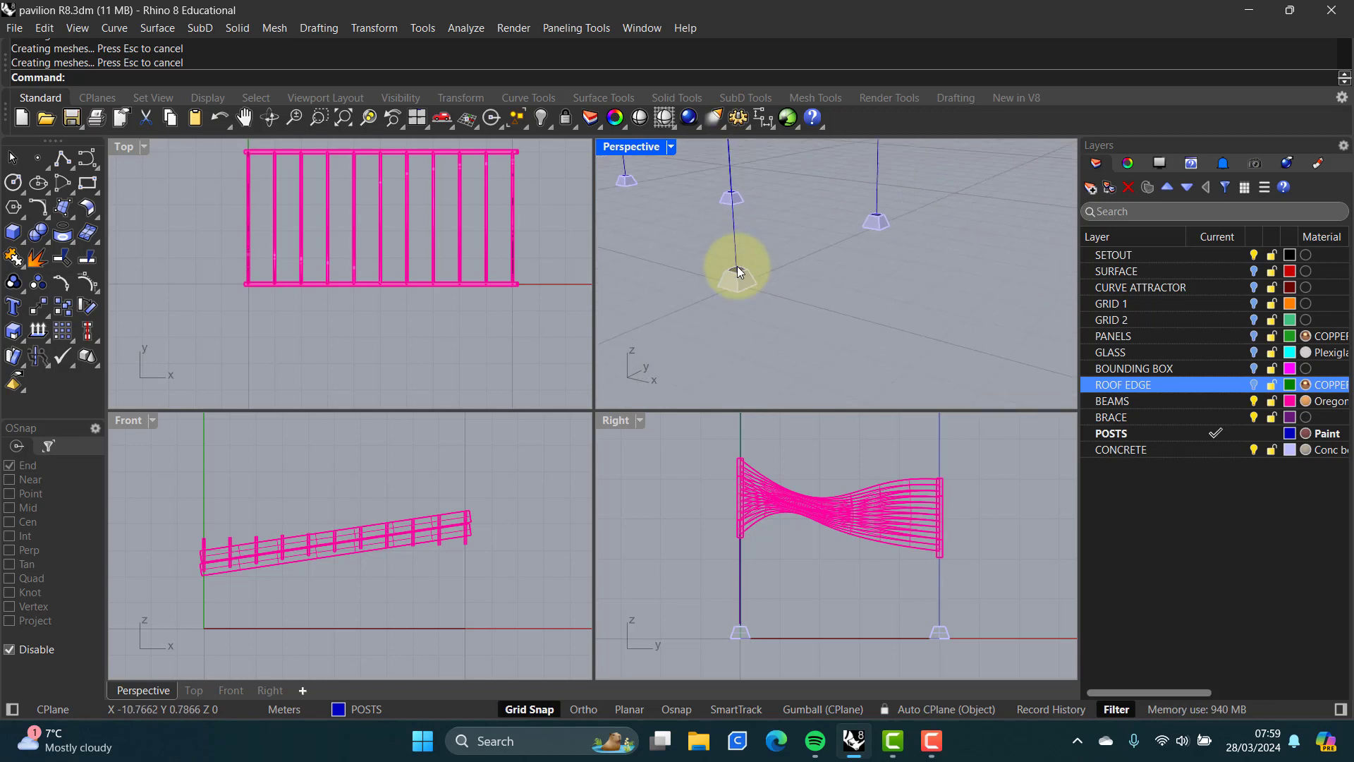
scroll(737, 268, down, 8)
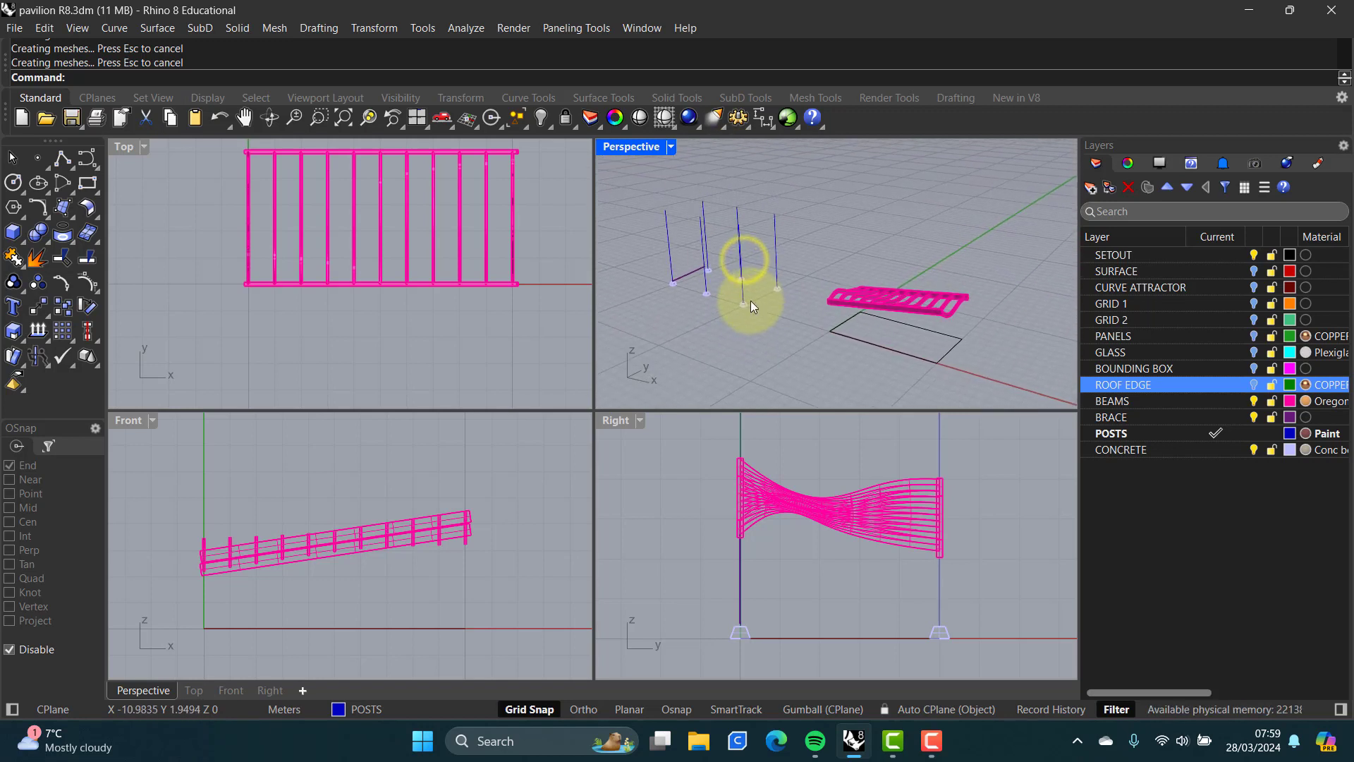
scroll(818, 497, down, 8)
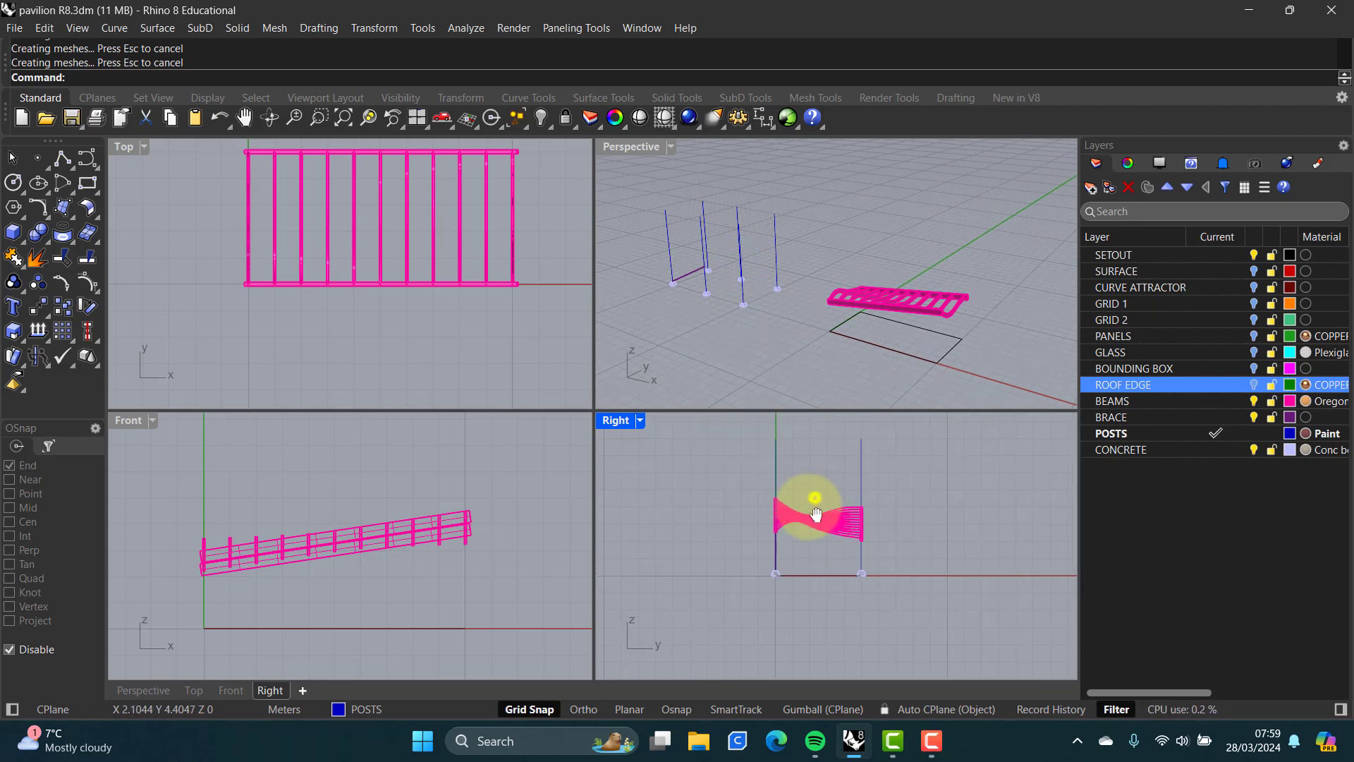
right_drag(815, 513, 802, 519)
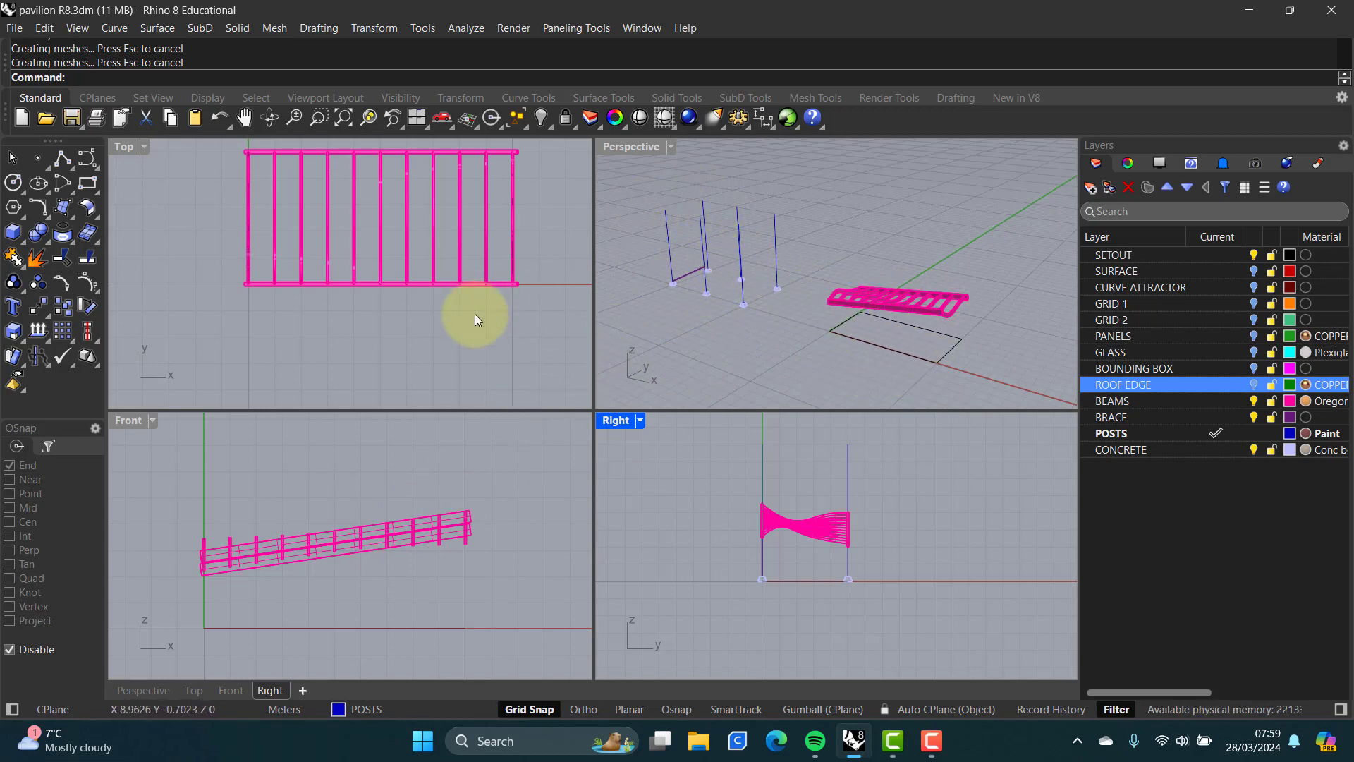
scroll(344, 556, up, 5)
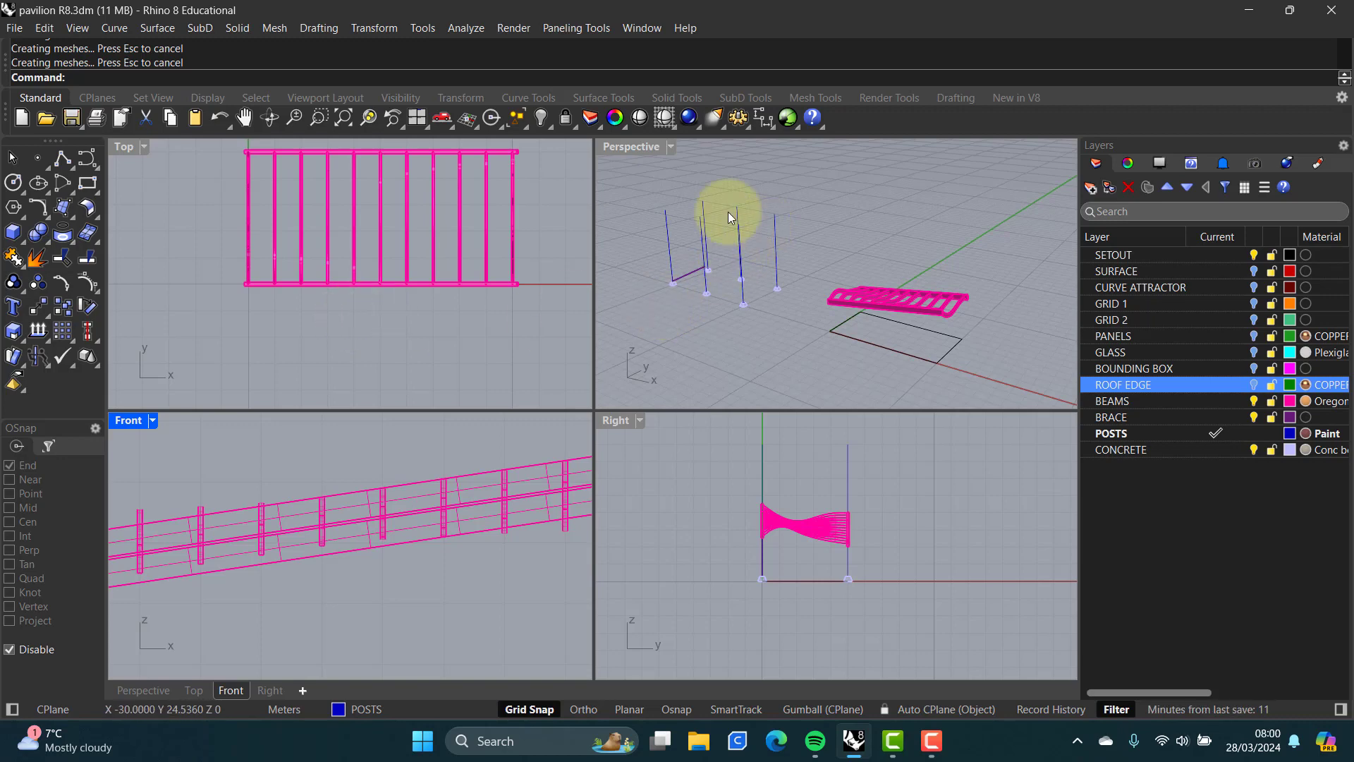
- Move all post lines, concrete footings and the brace line in the perspective view onto the setout rectangle beneath the beams, snapping to the grid
double_click(619, 146)
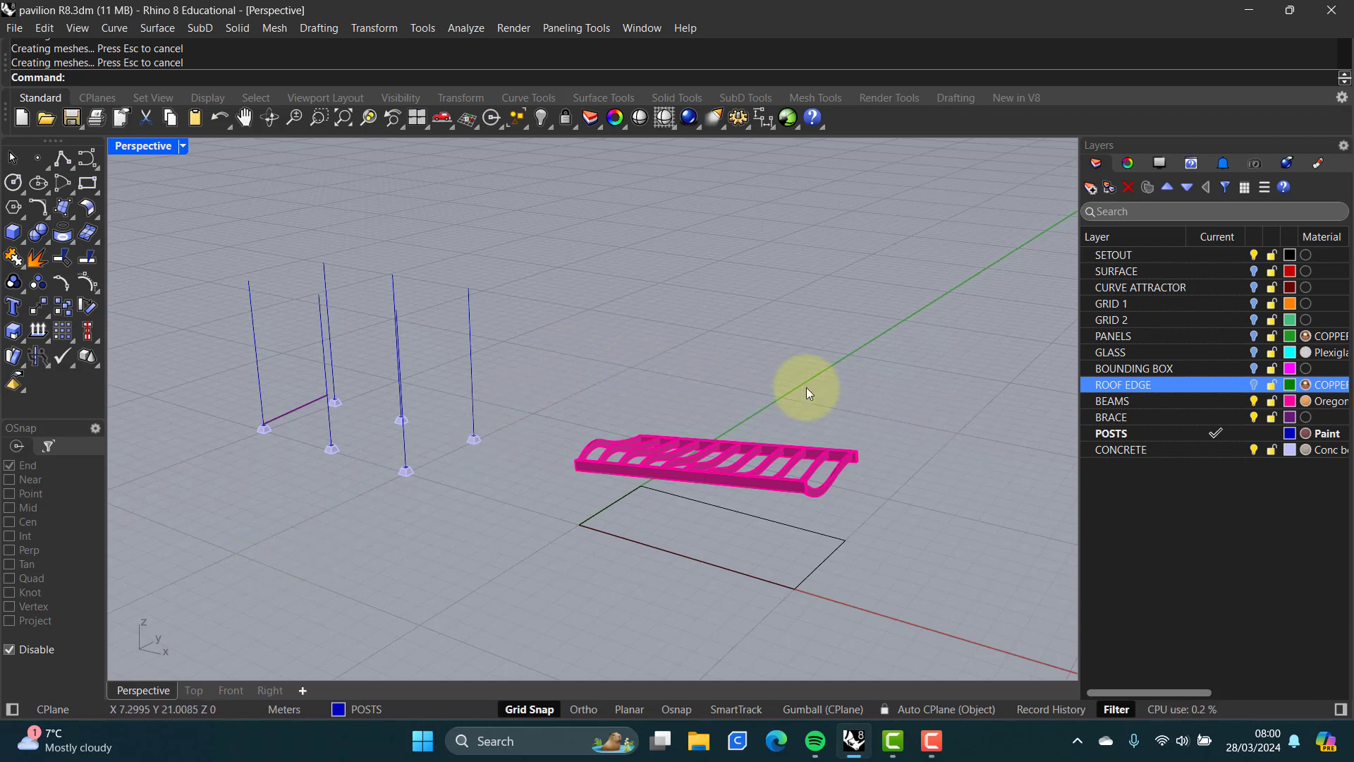
click(40, 306)
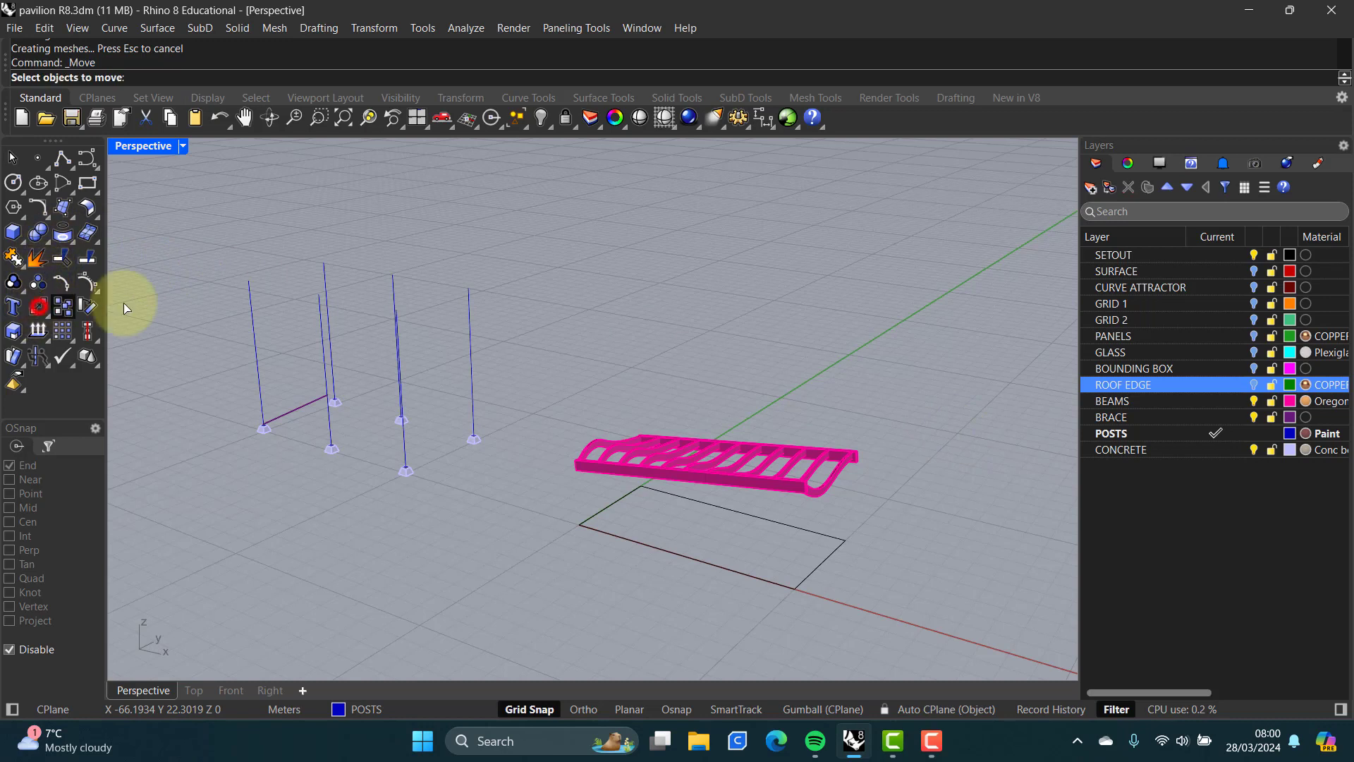
drag(196, 218, 503, 511)
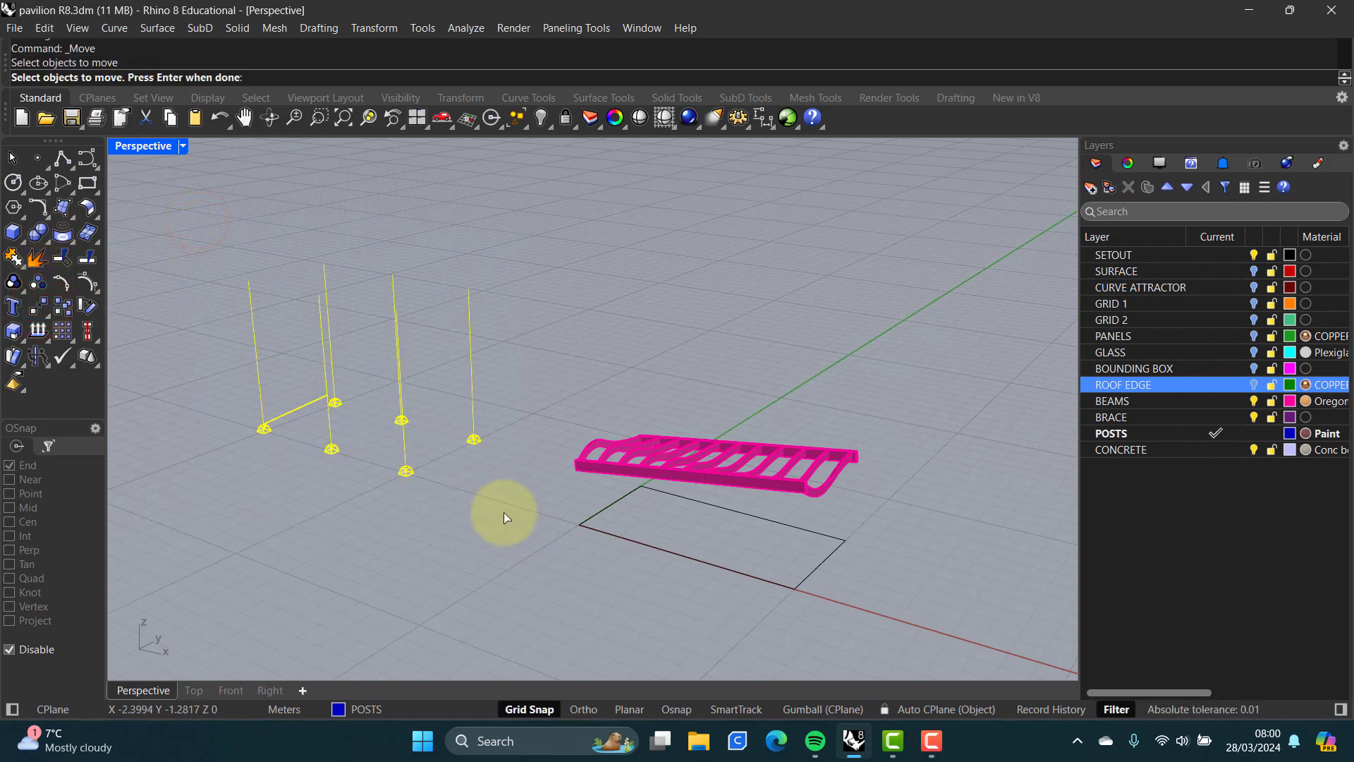
key(Return)
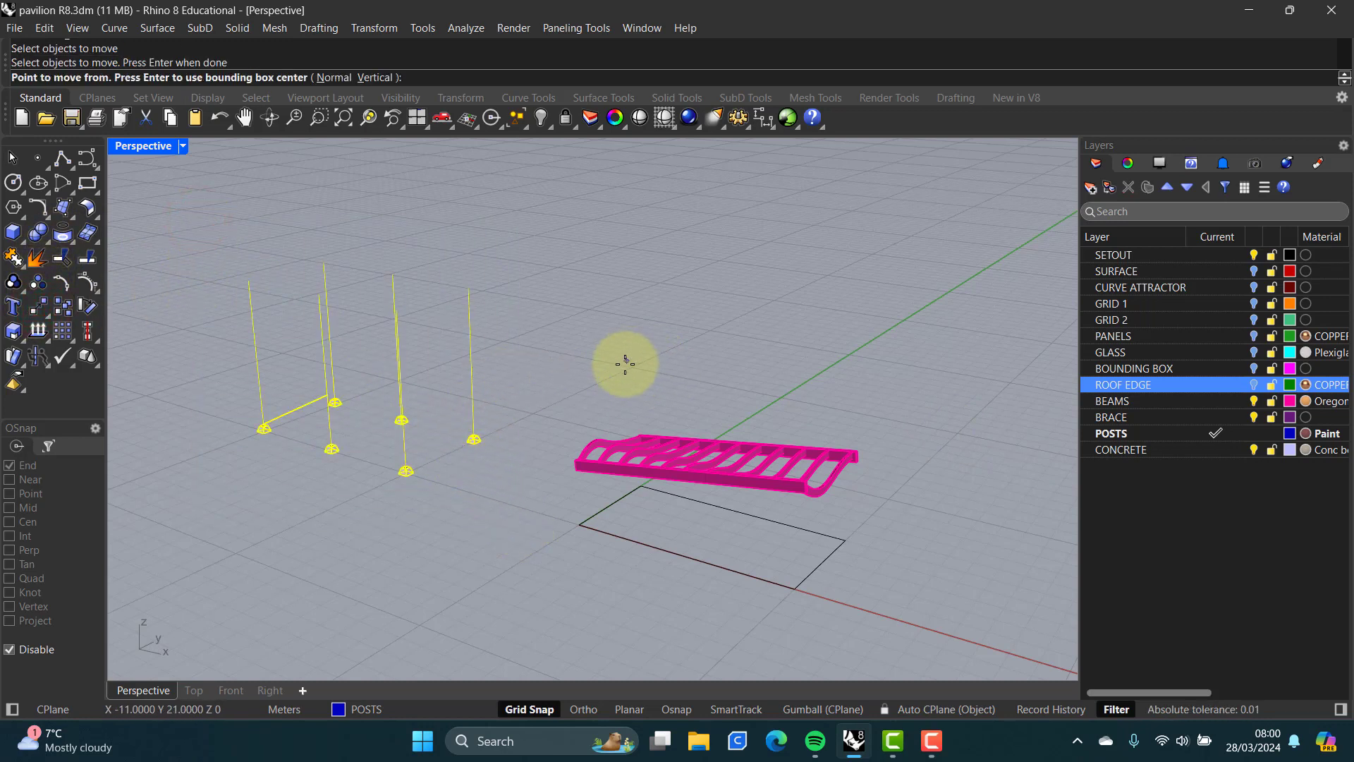
scroll(630, 369, up, 2)
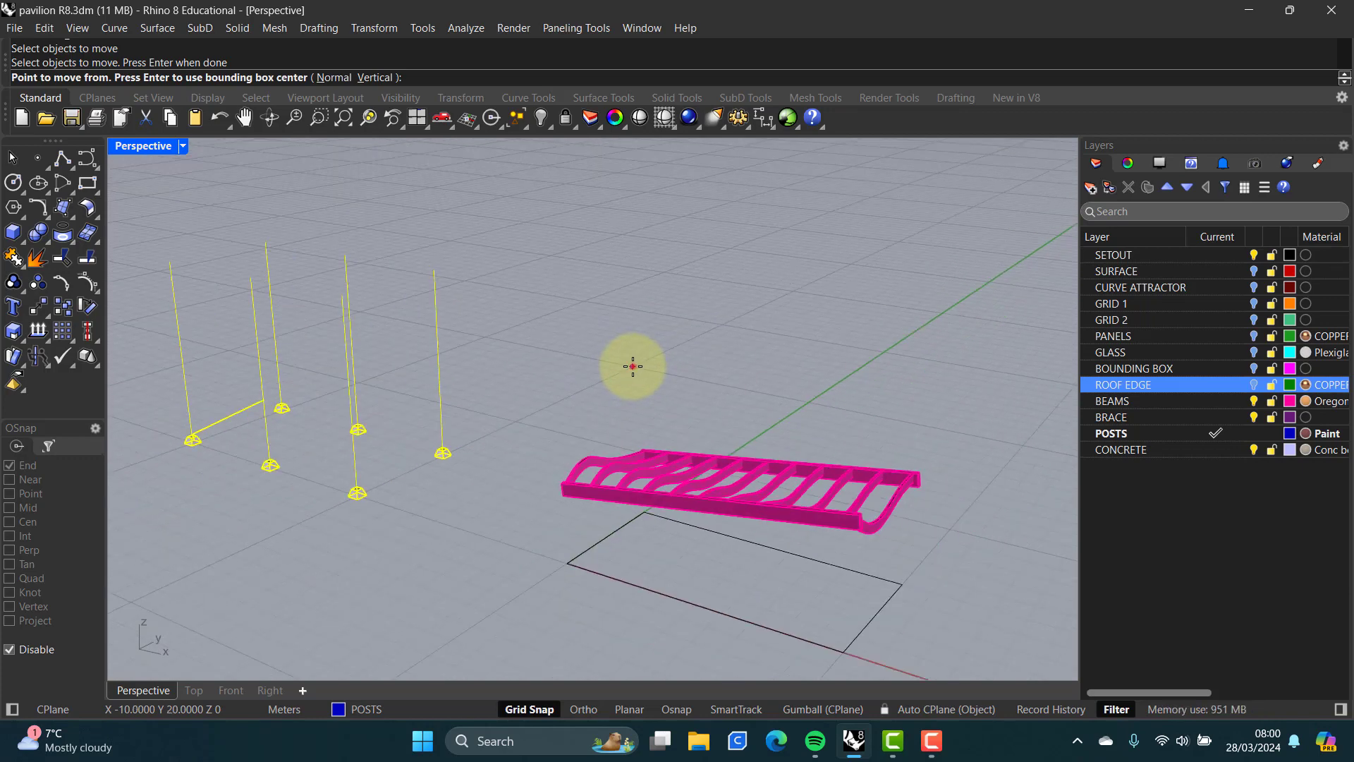
click(632, 366)
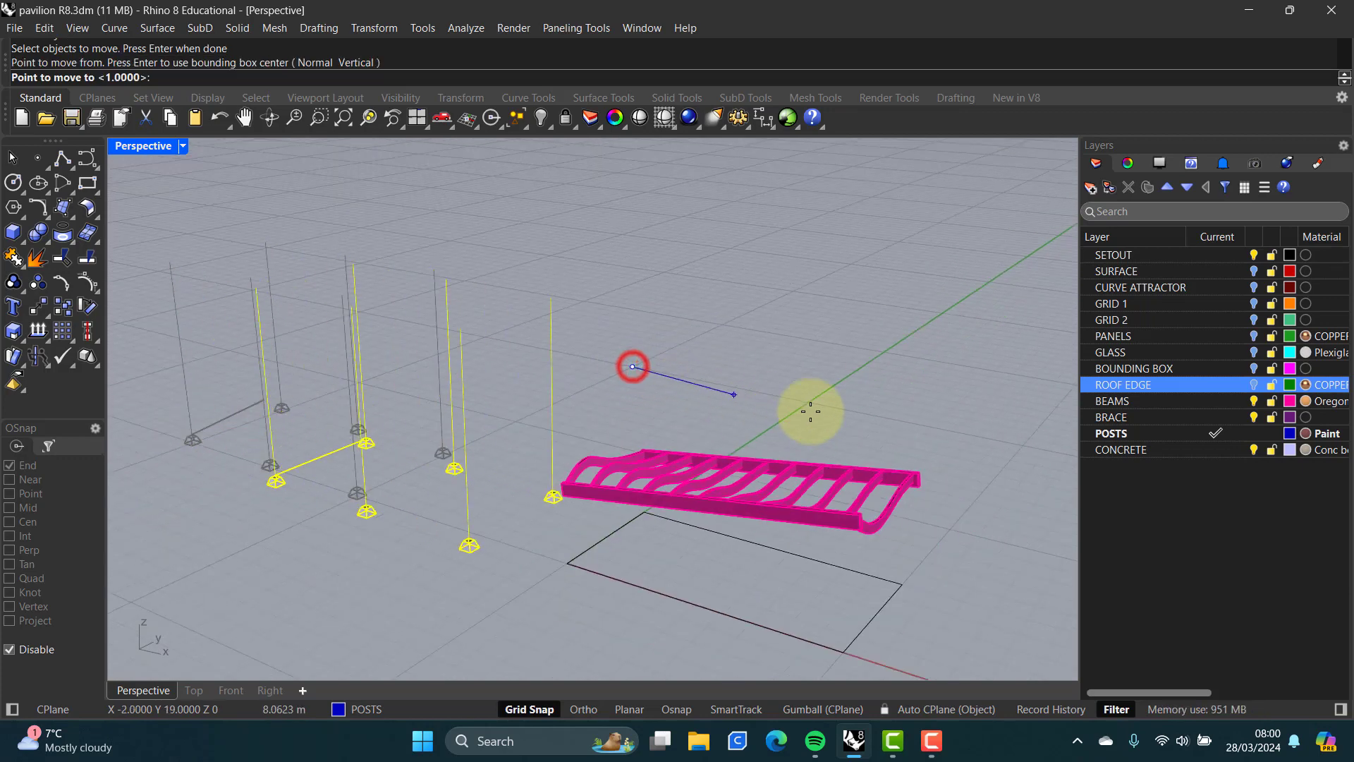
click(1020, 444)
scroll(575, 564, up, 6)
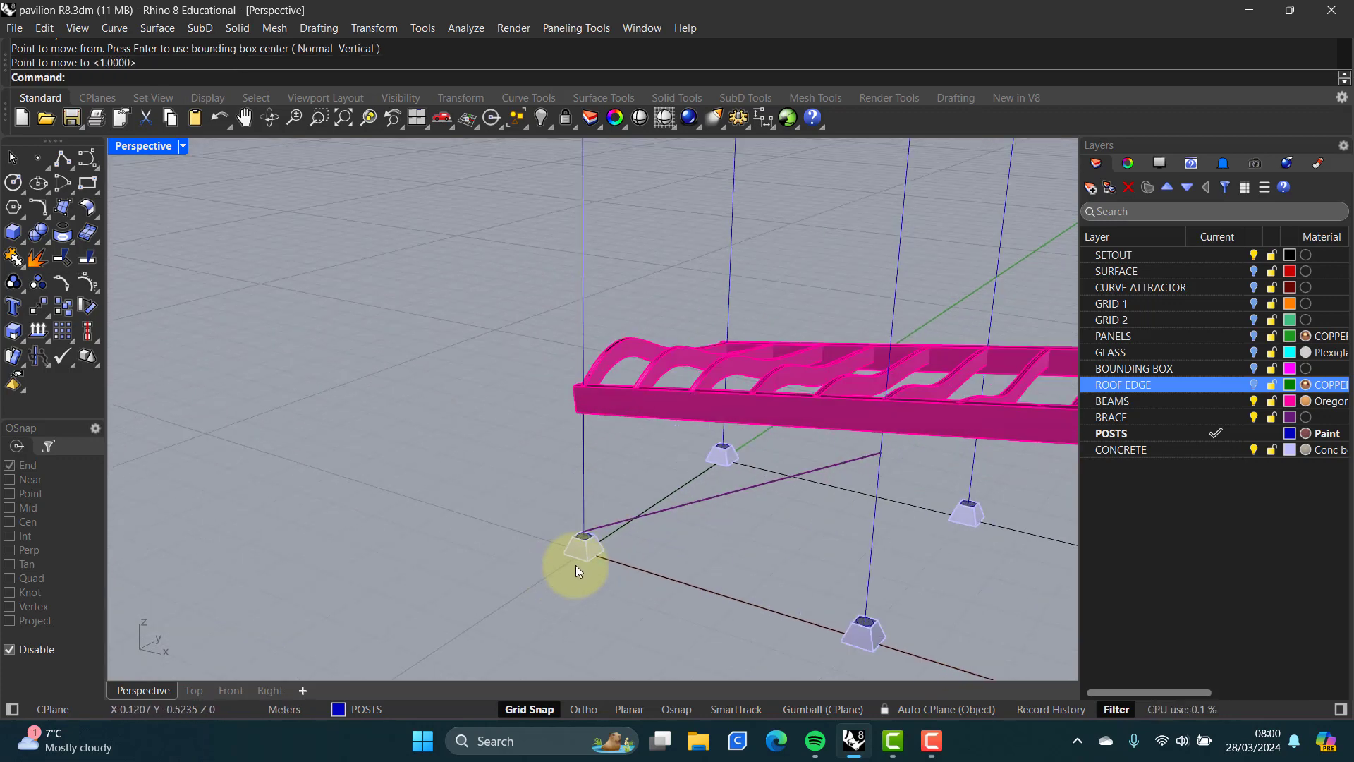
scroll(632, 509, down, 5)
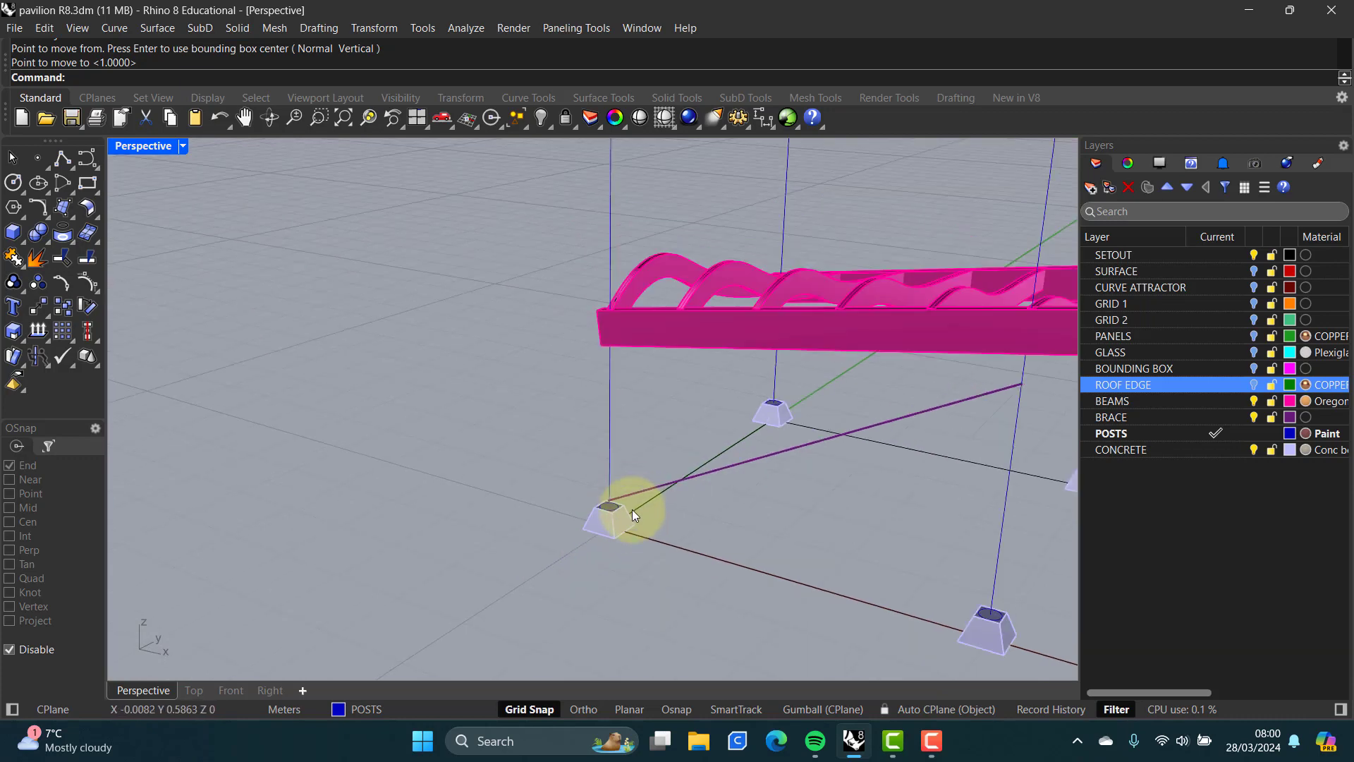
right_drag(715, 452, 509, 386)
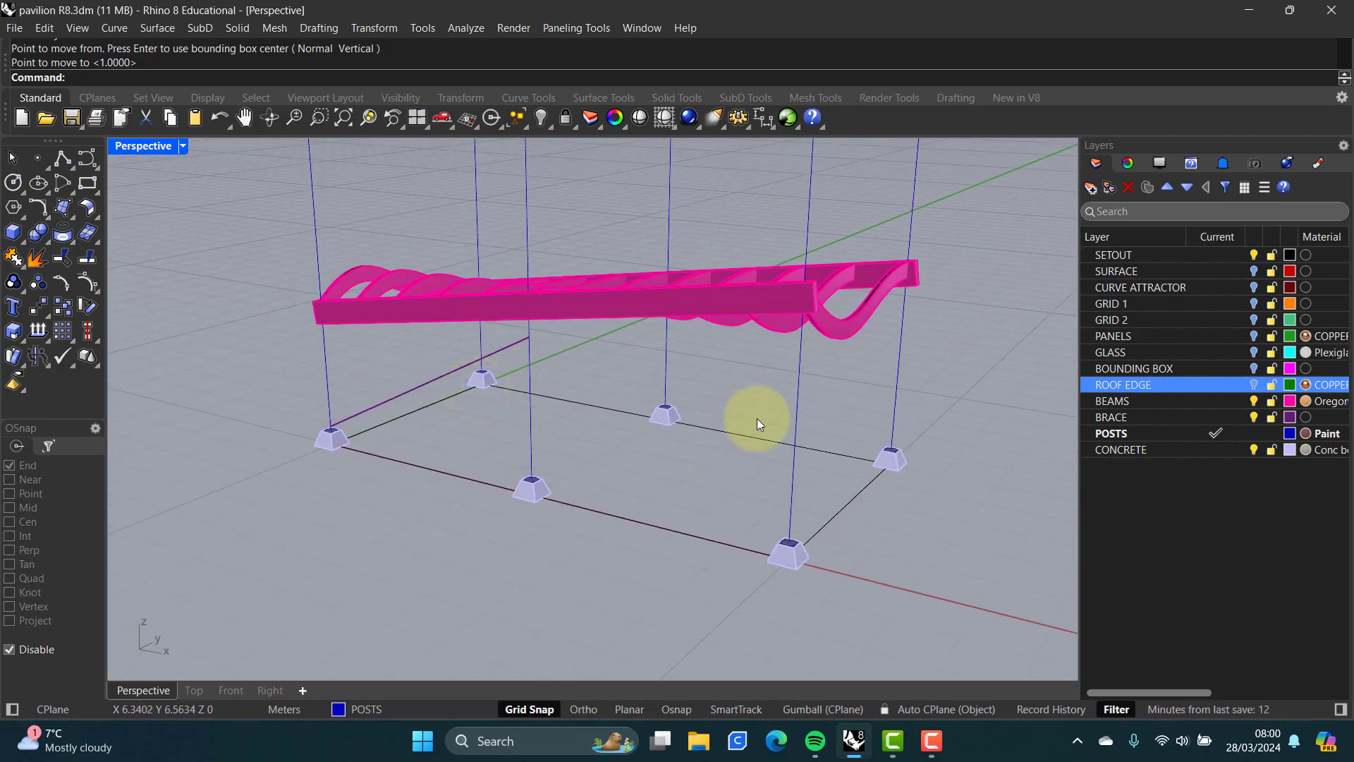
- Hide the SETOUT layer and duplicate the lower edges of the two long side beams with DupEdge onto the current layer
click(1253, 255)
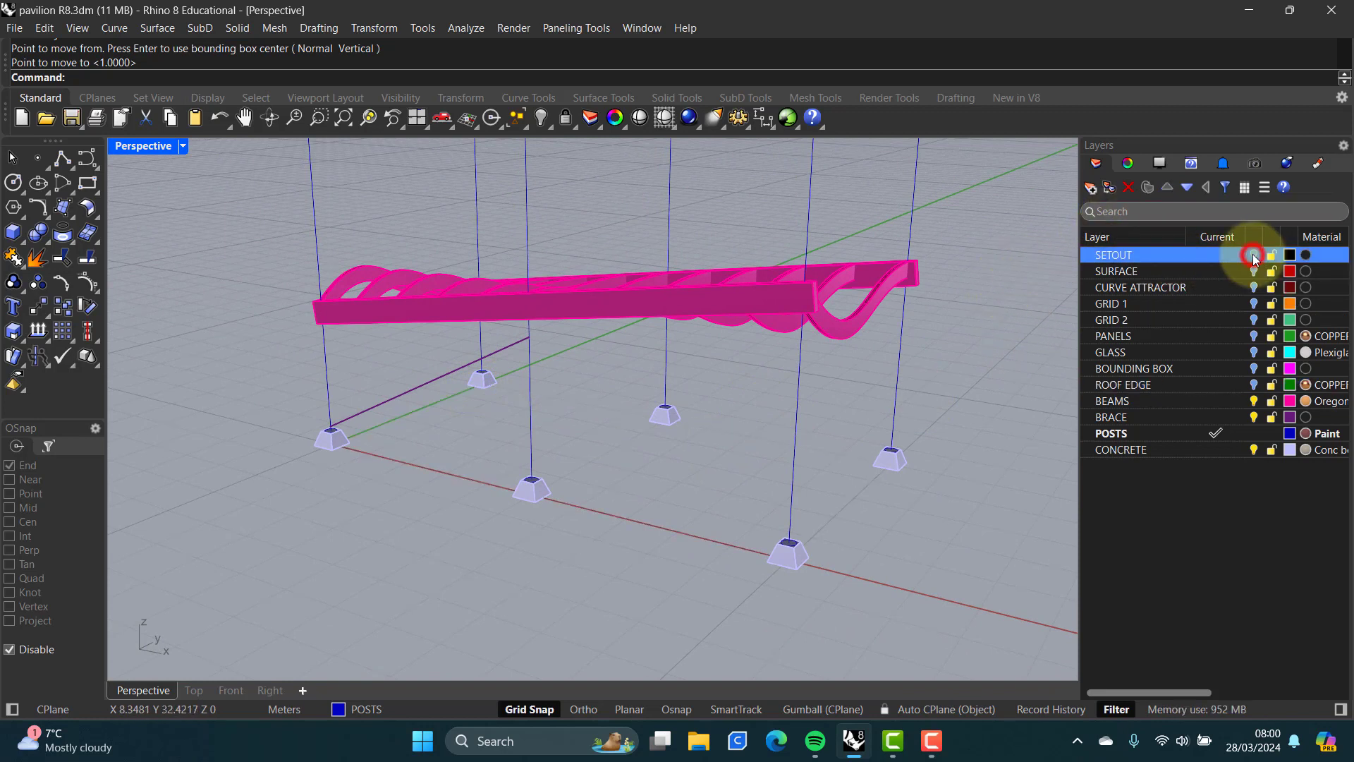
right_drag(612, 379, 637, 378)
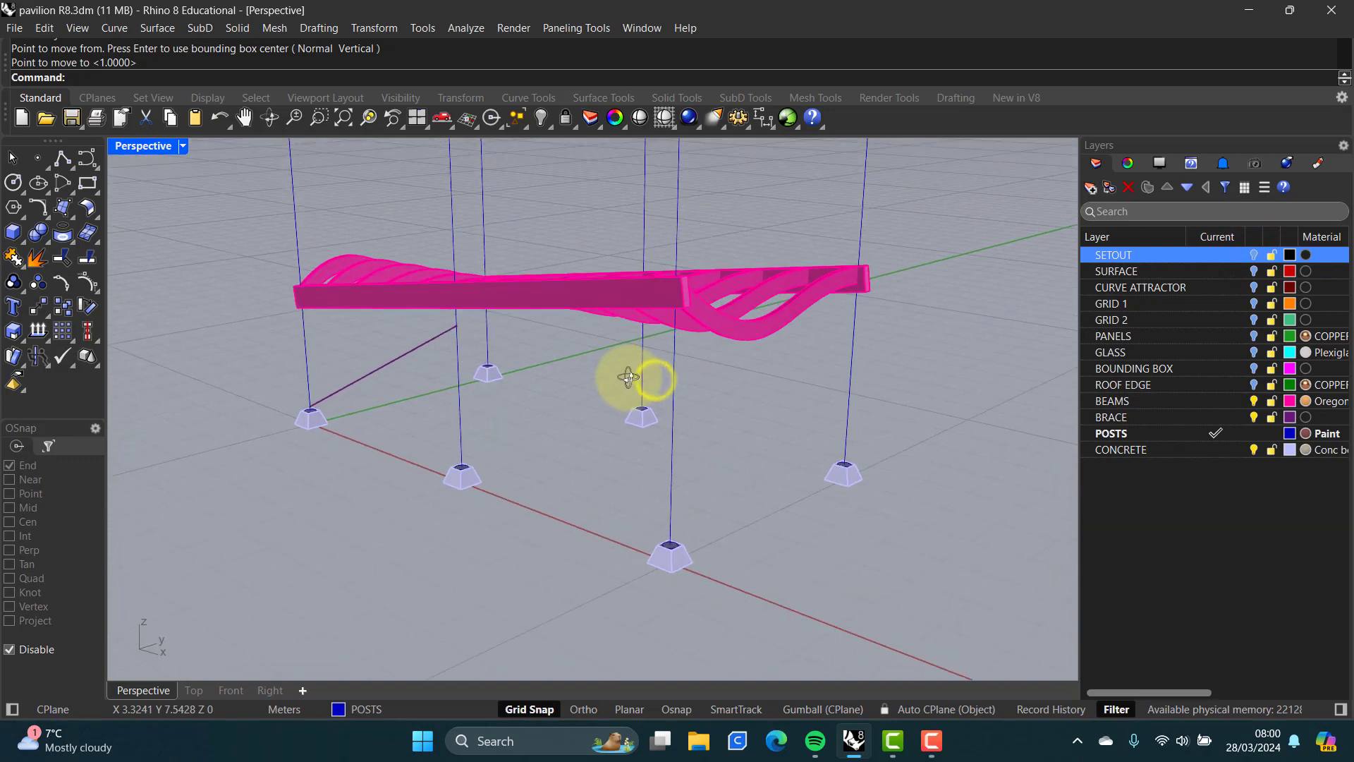
scroll(645, 362, up, 2)
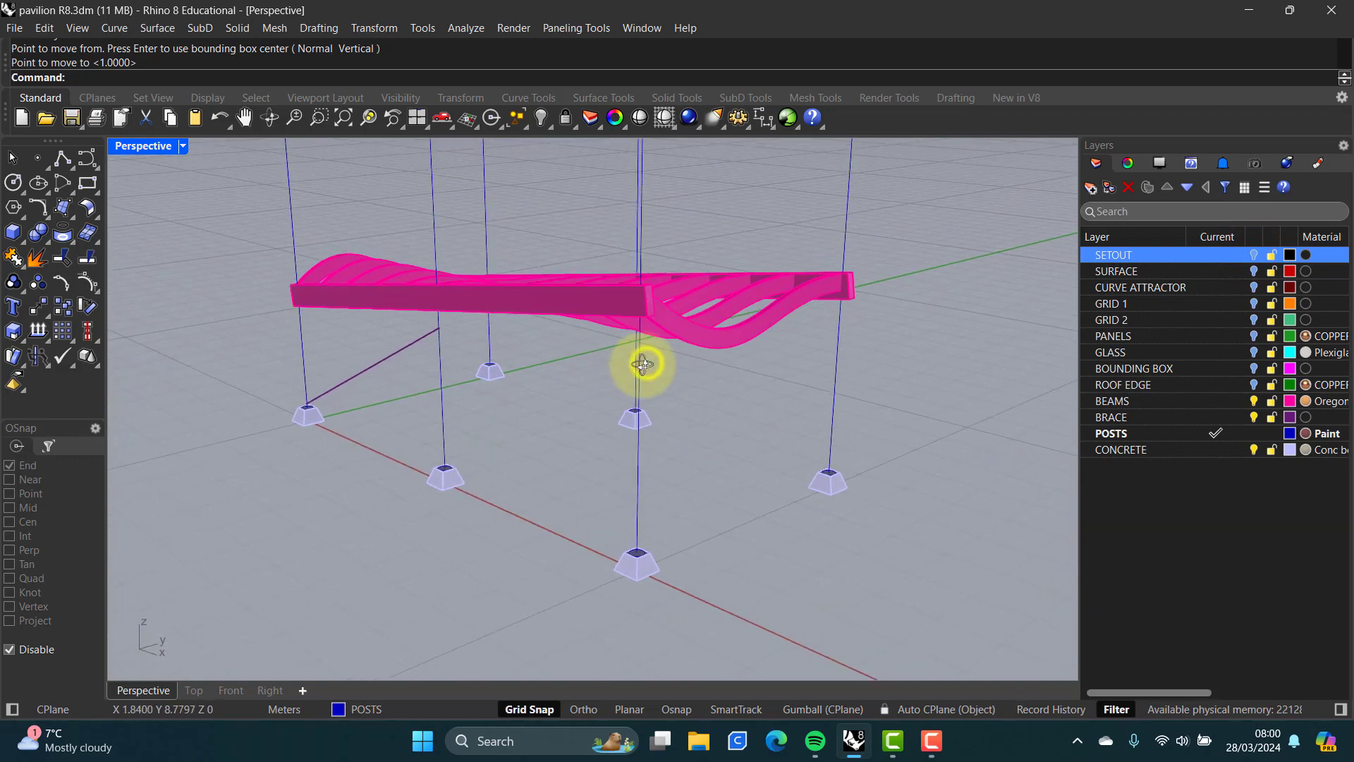
scroll(557, 333, up, 2)
right_drag(557, 333, 491, 364)
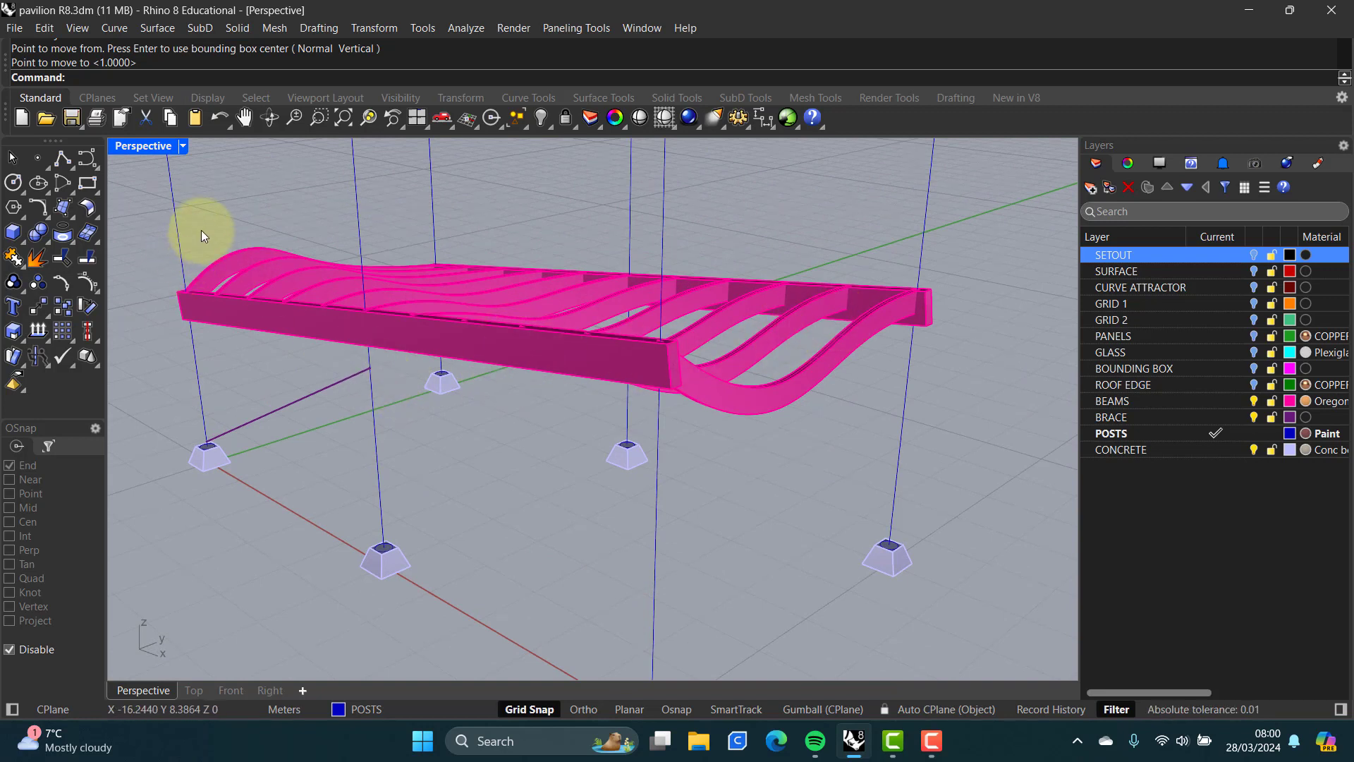
text(DupEdge)
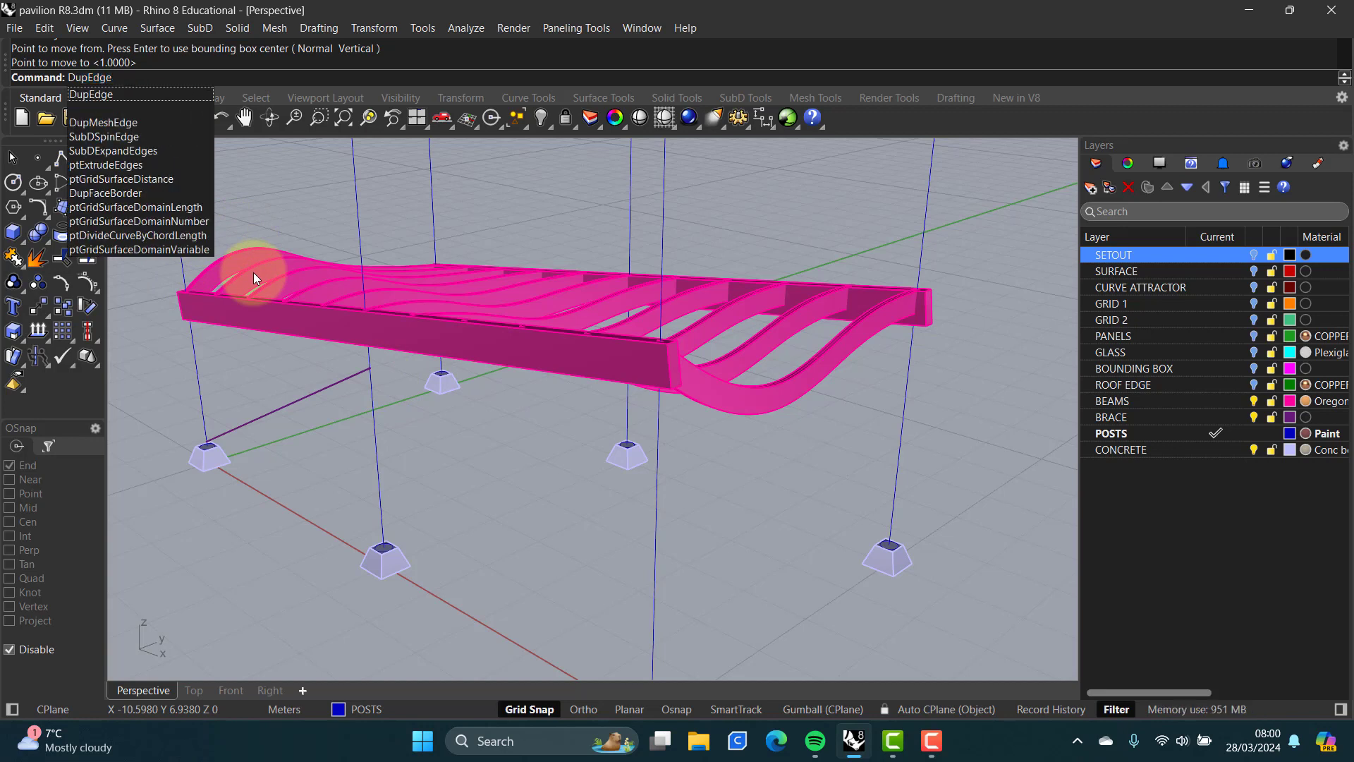
key(Return)
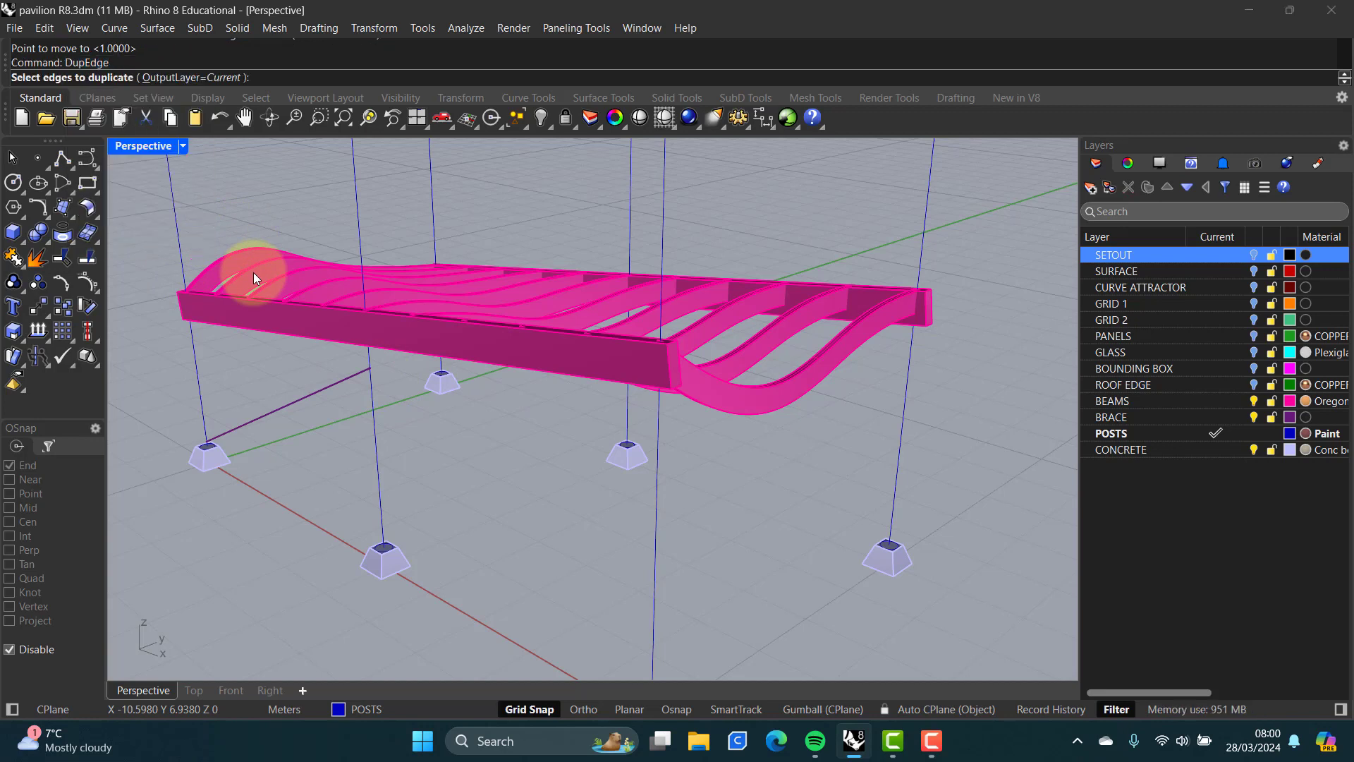
click(548, 371)
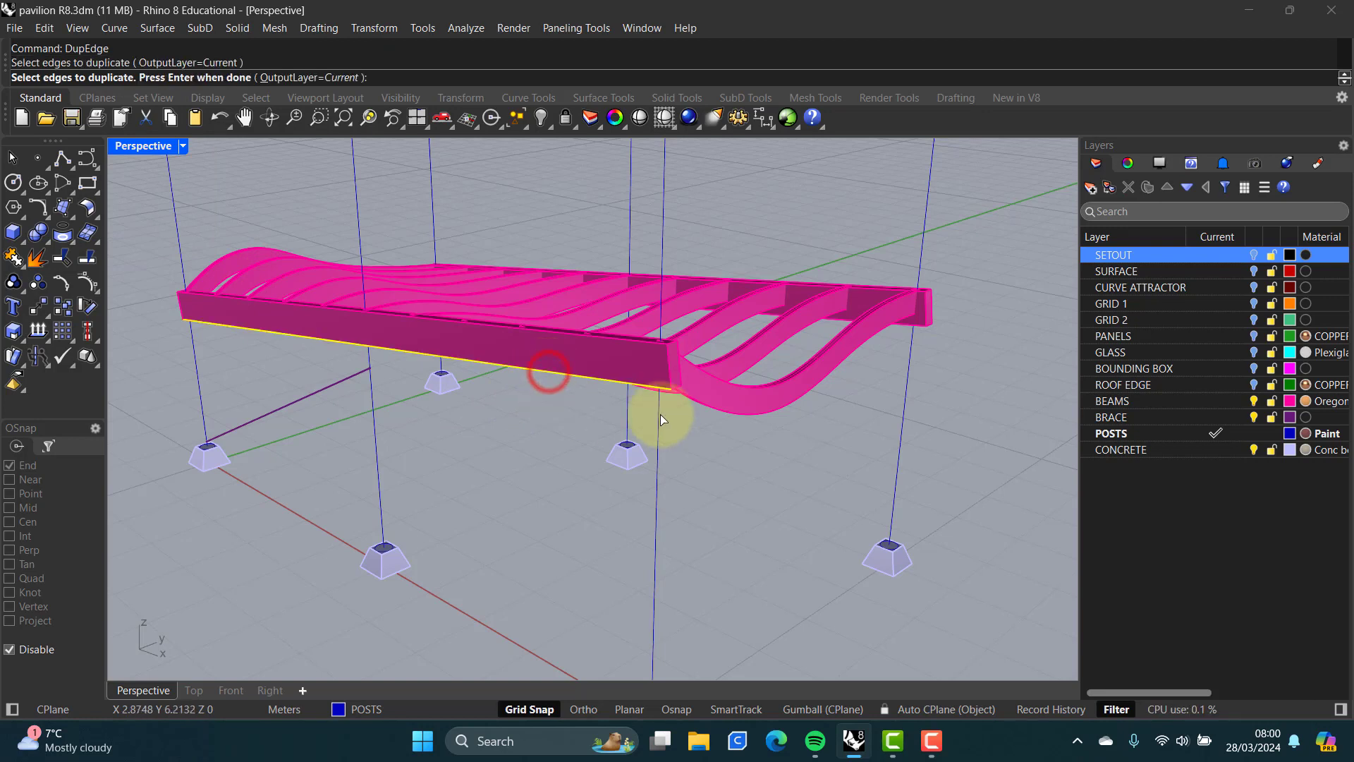
click(842, 320)
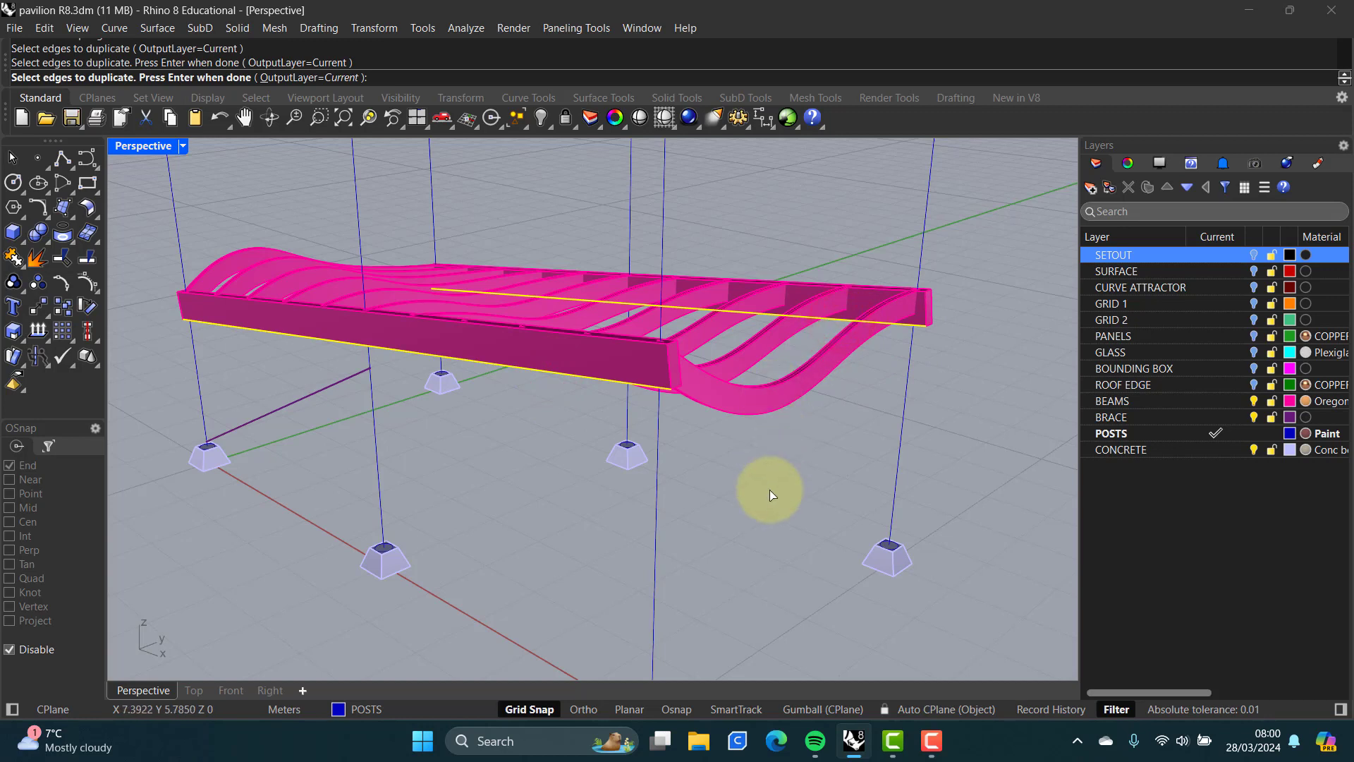
key(Return)
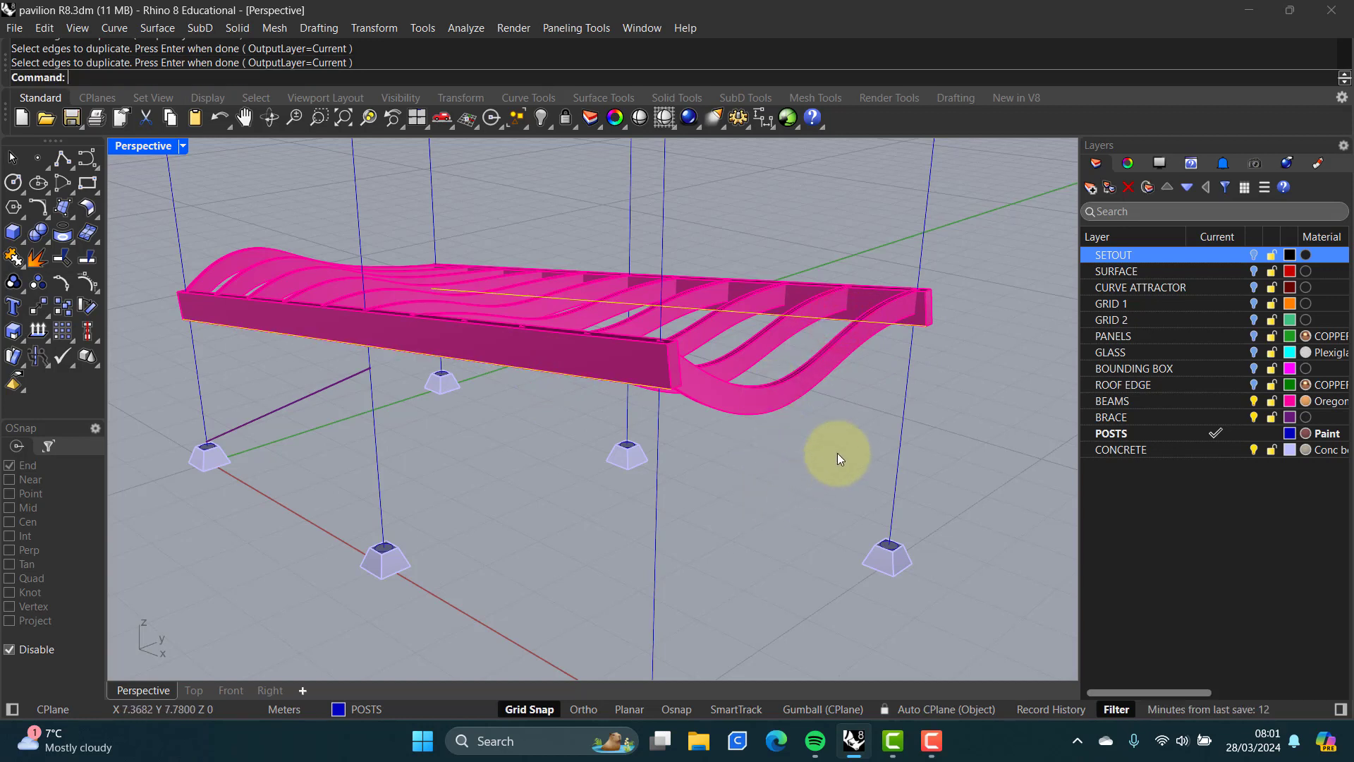
- Hide the BEAMS layer and trim the three post lines along the red axis above their duplicated beam edge
click(1253, 401)
click(797, 426)
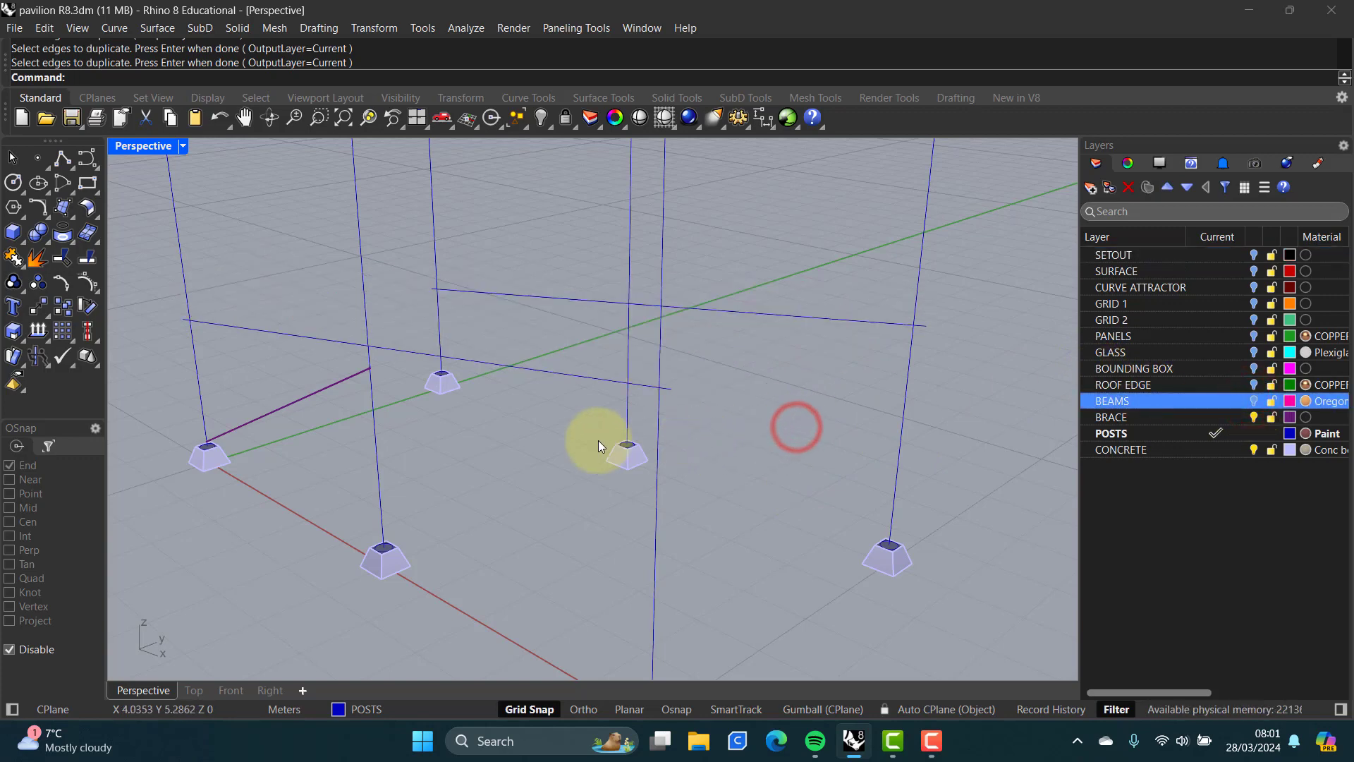
mouse_move(598, 440)
right_down()
mouse_move(592, 423)
mouse_move(635, 402)
mouse_move(493, 426)
mouse_move(623, 433)
right_up()
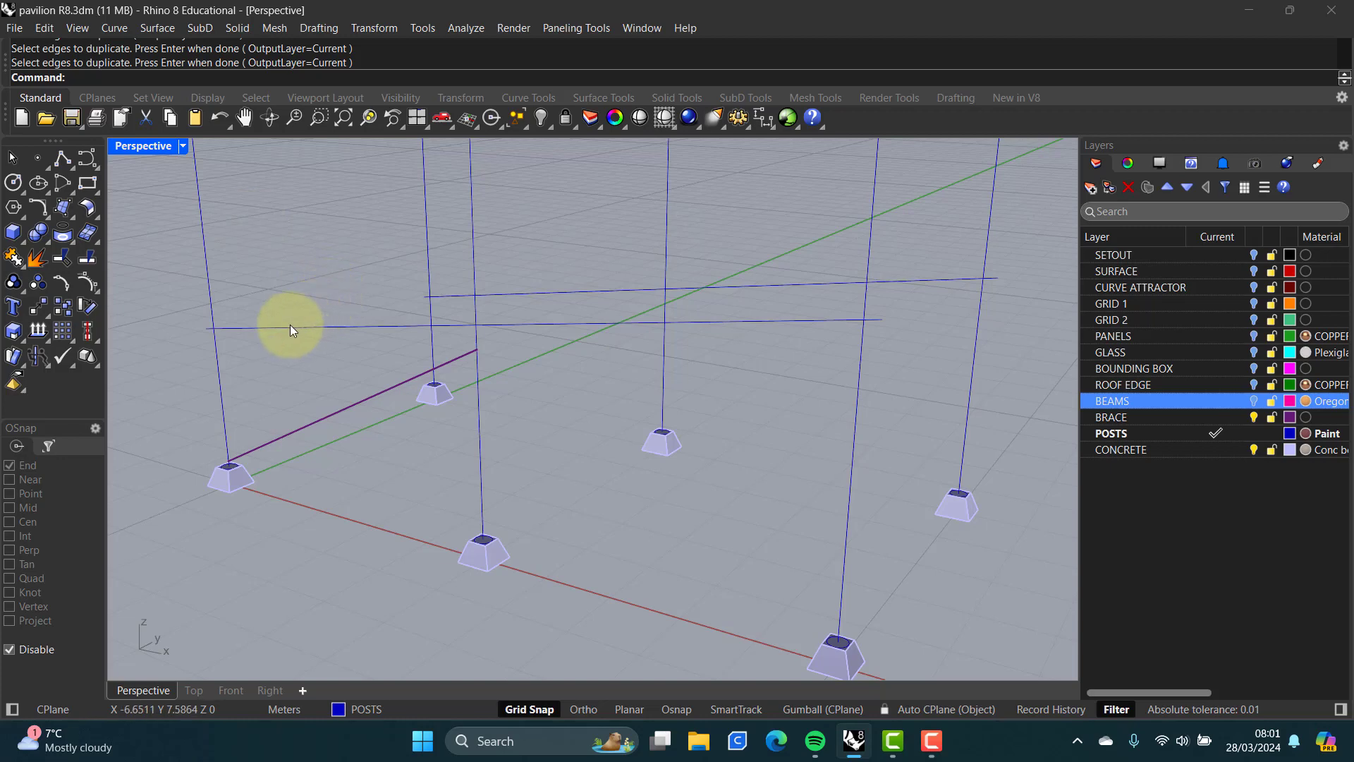
right_drag(310, 286, 432, 329)
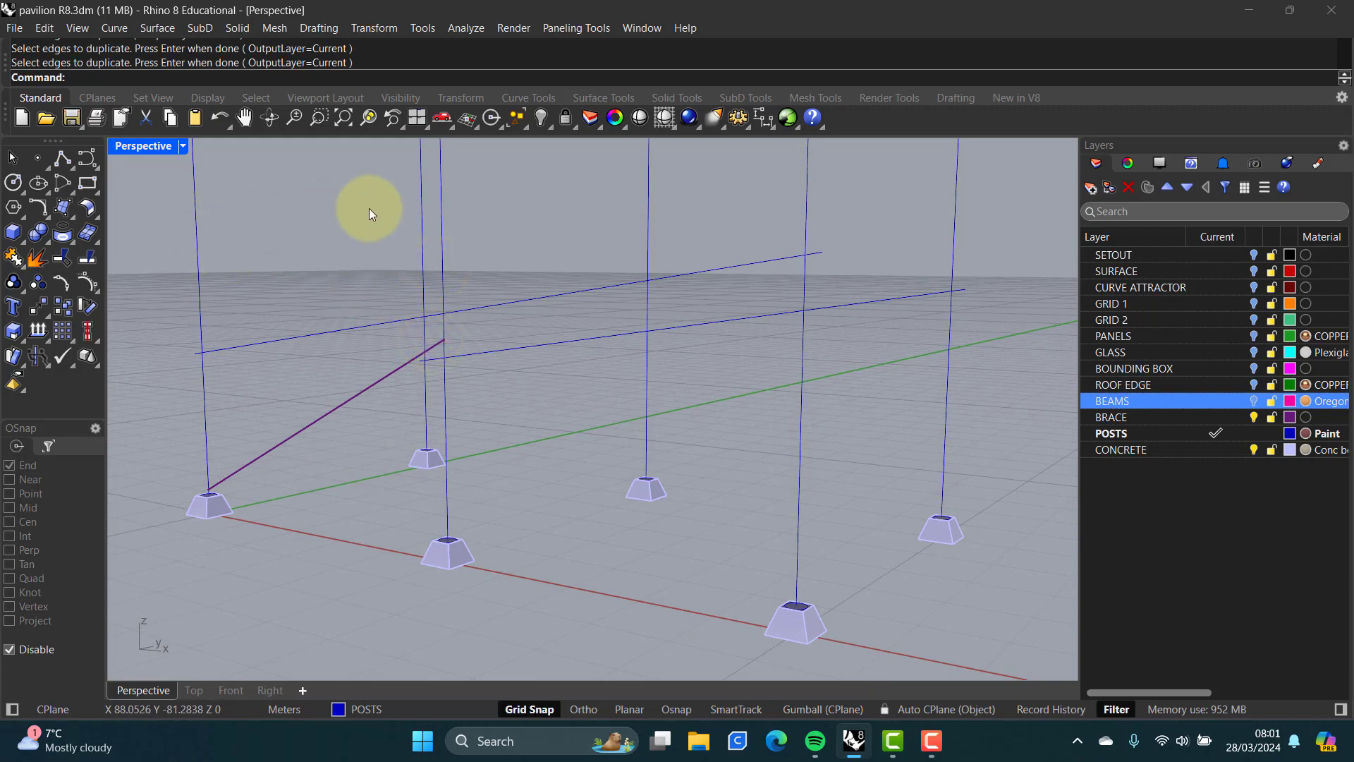
right_drag(369, 239, 341, 254)
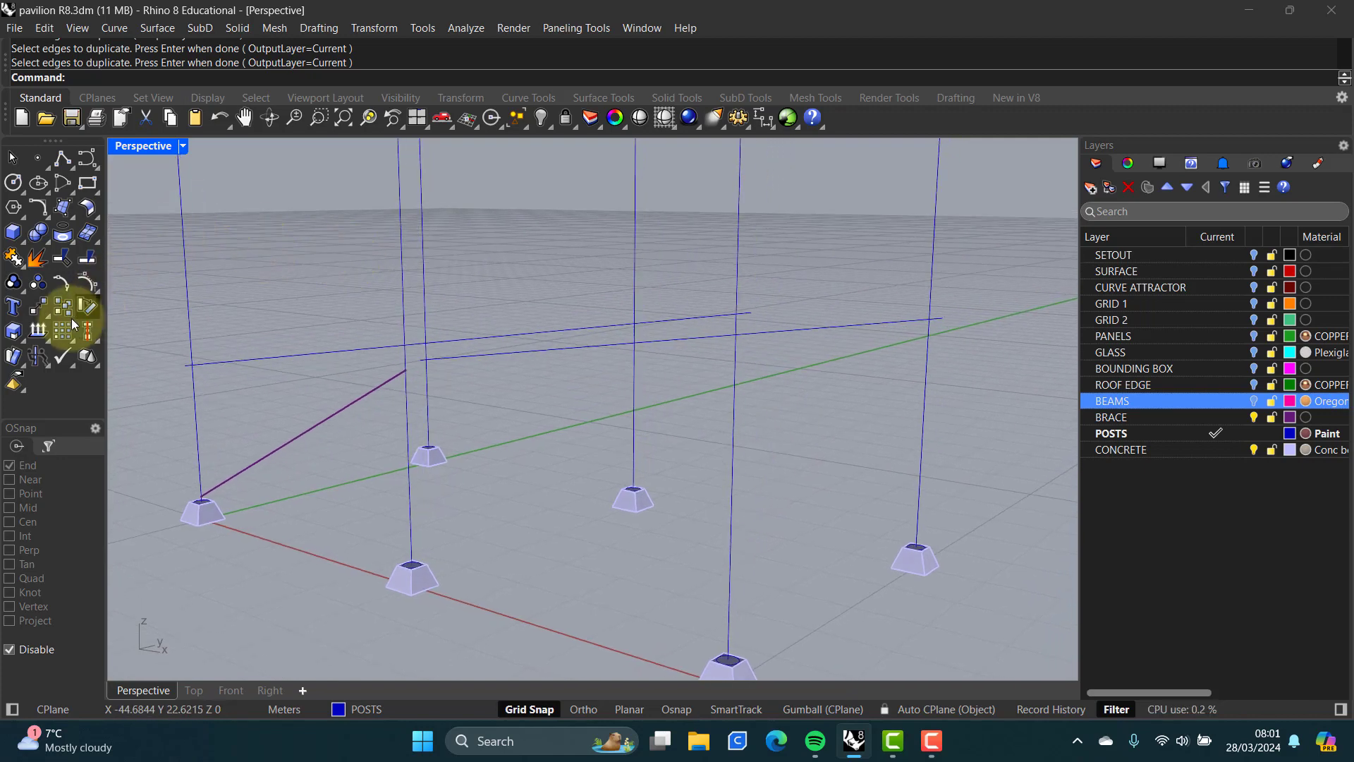
click(64, 259)
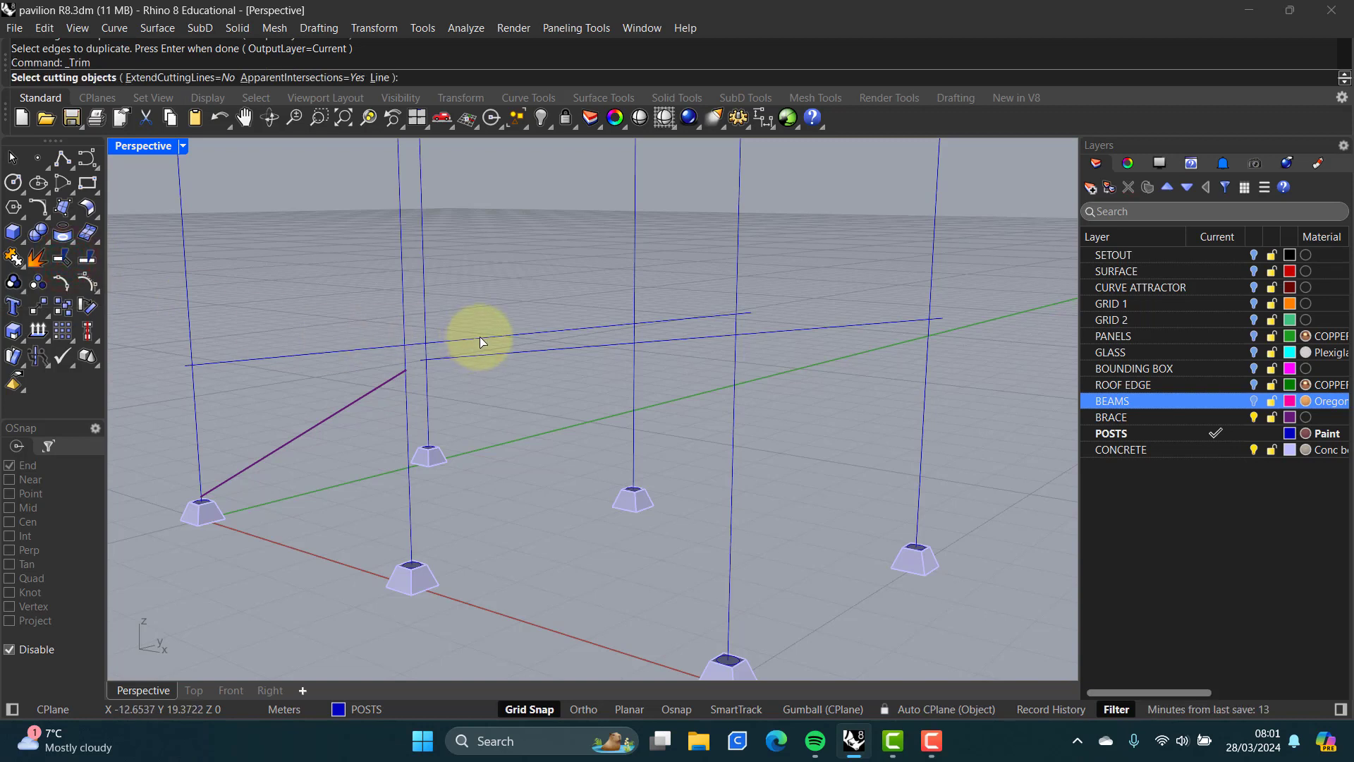
click(480, 336)
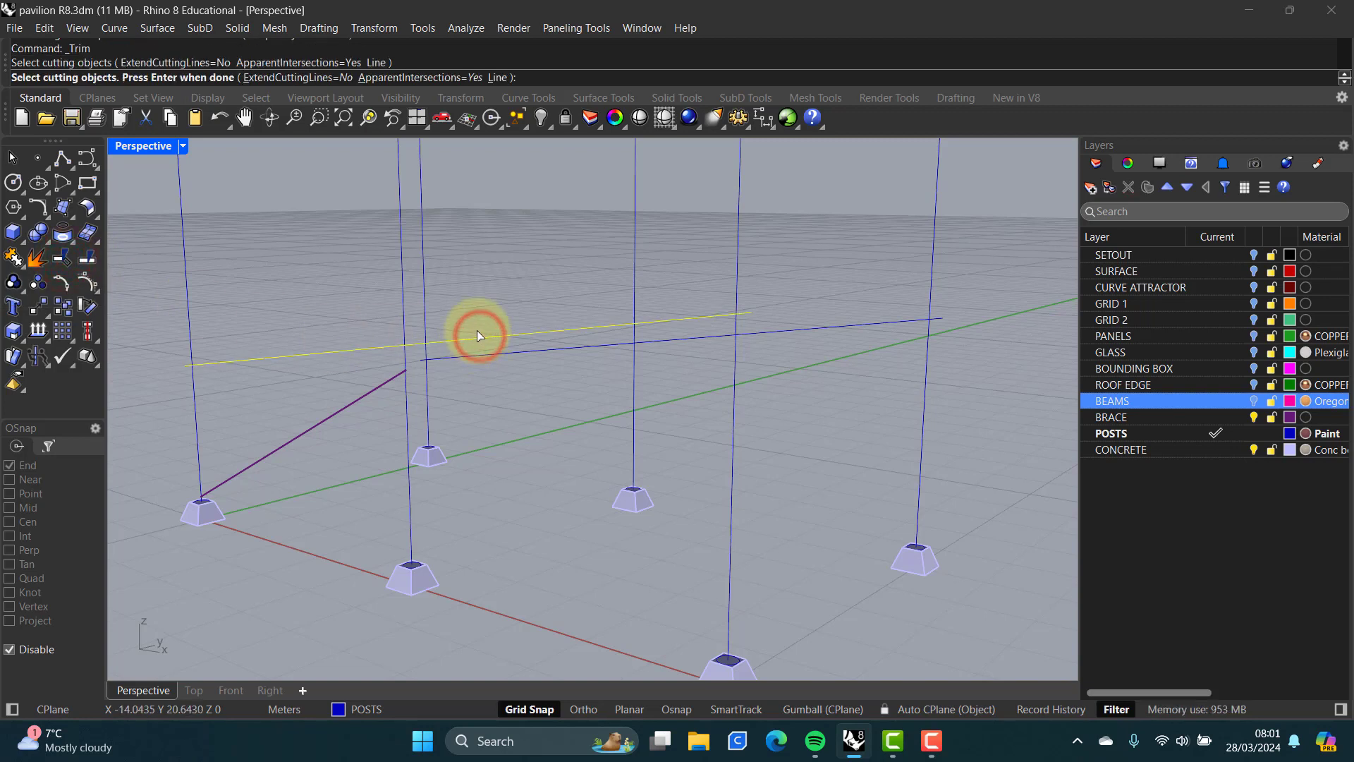
key(Return)
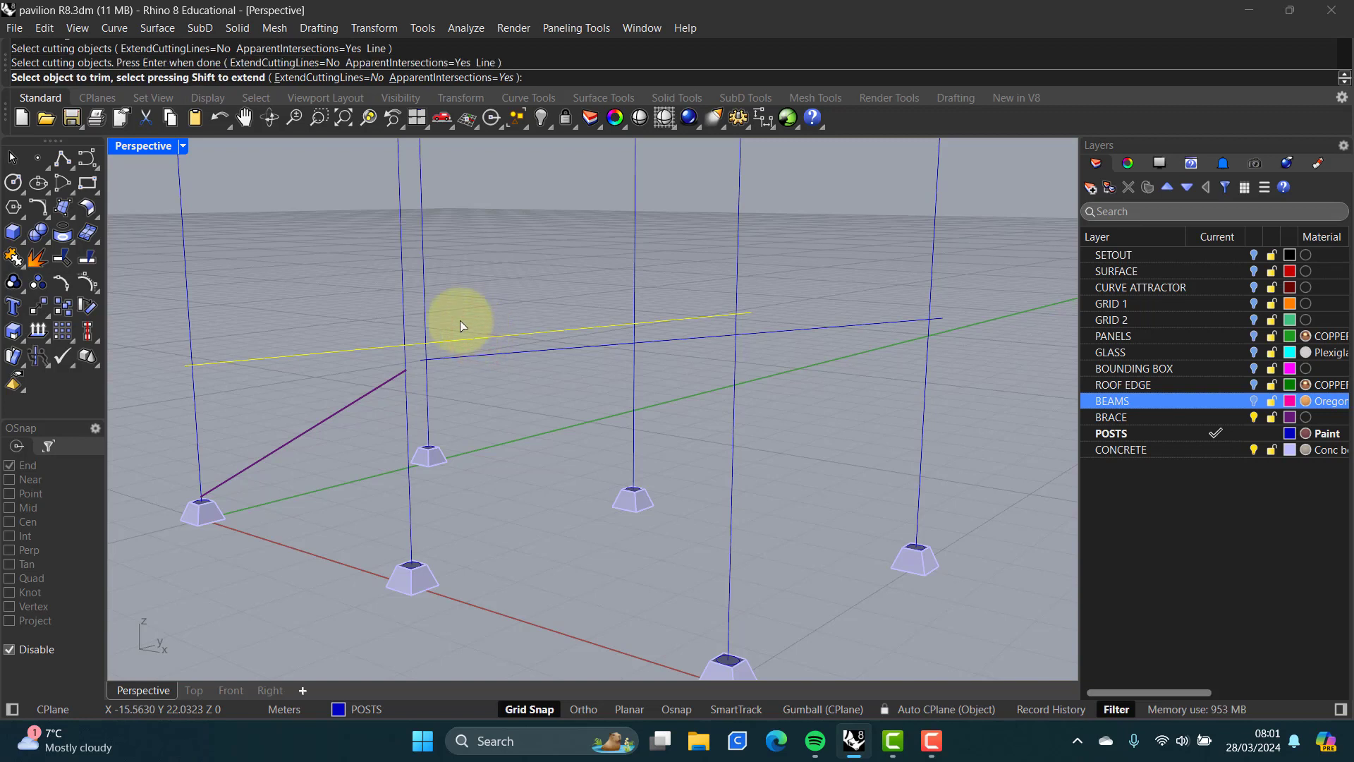
click(189, 307)
click(408, 311)
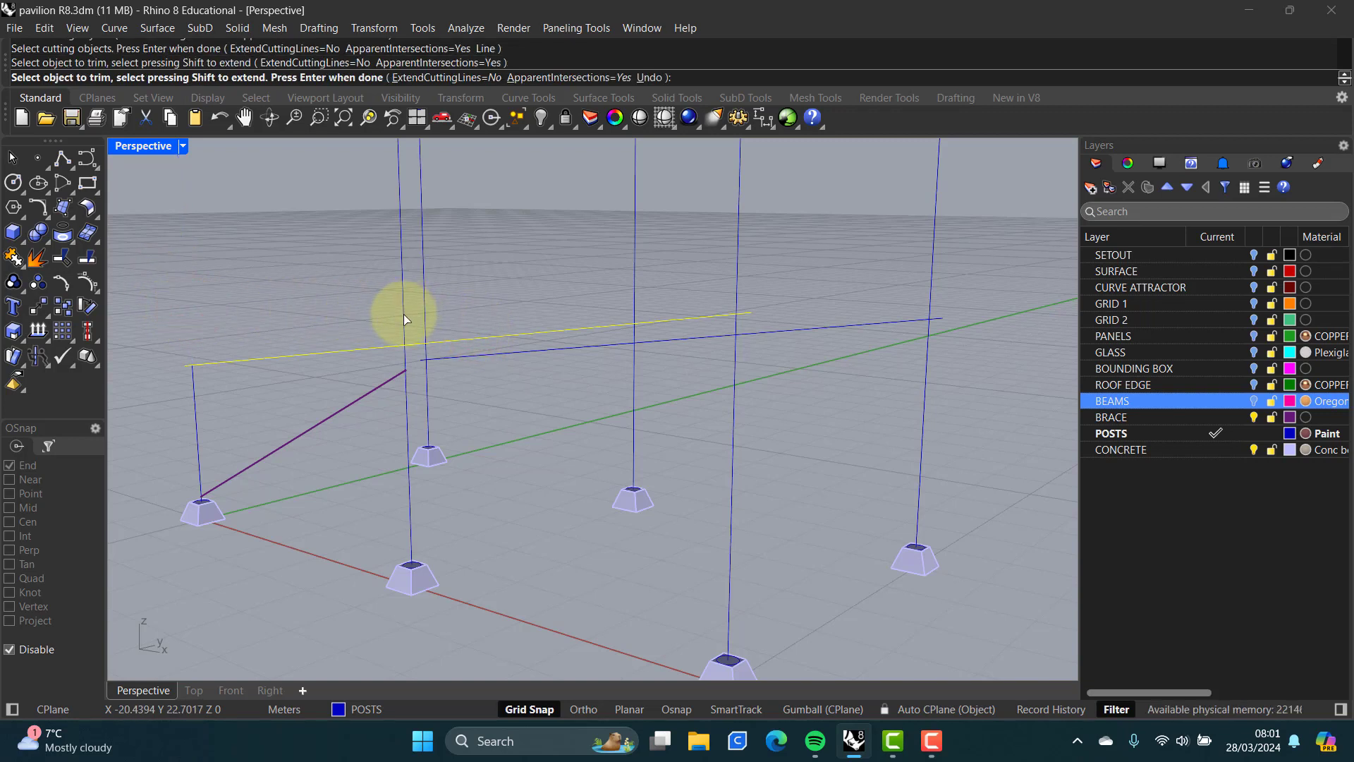
click(739, 286)
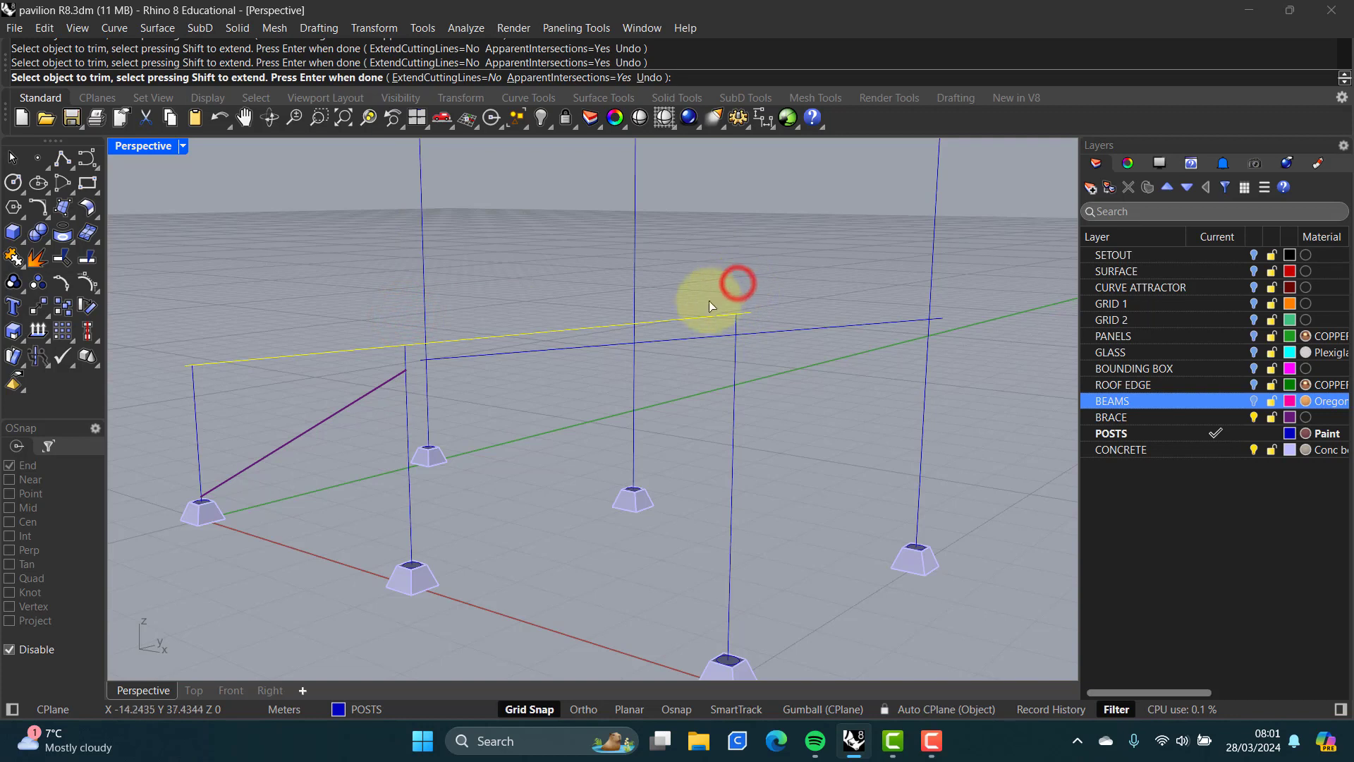
key(Return)
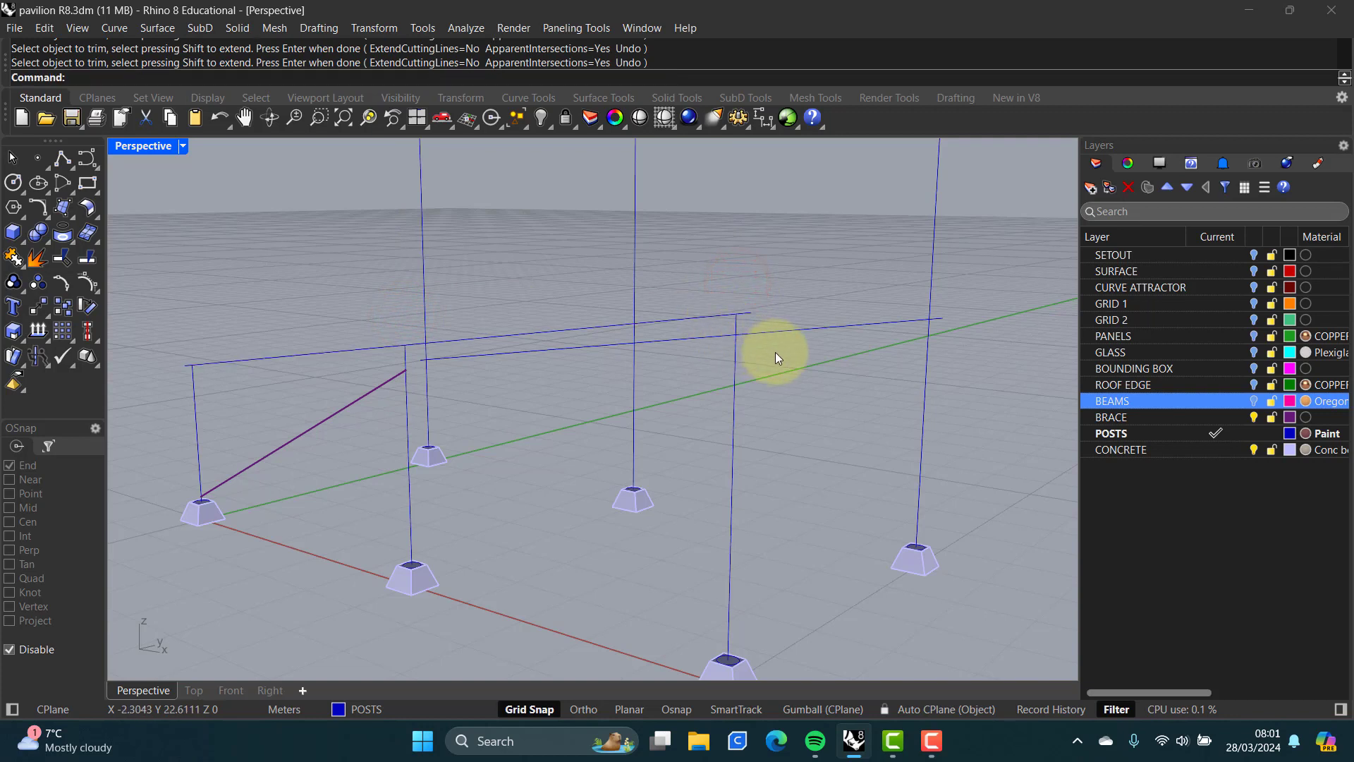
- Trim the three post lines of the rear row above the other duplicated beam edge
key(Return)
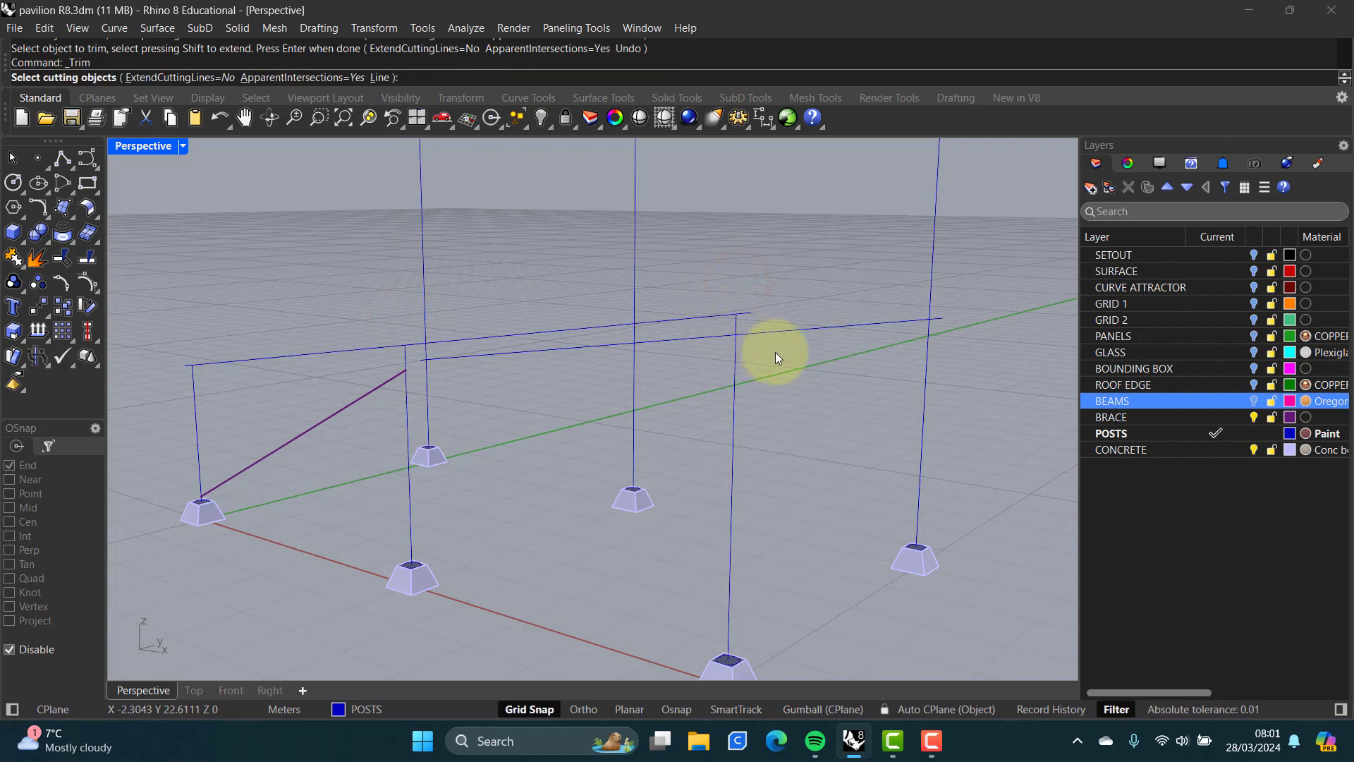
click(814, 328)
key(Return)
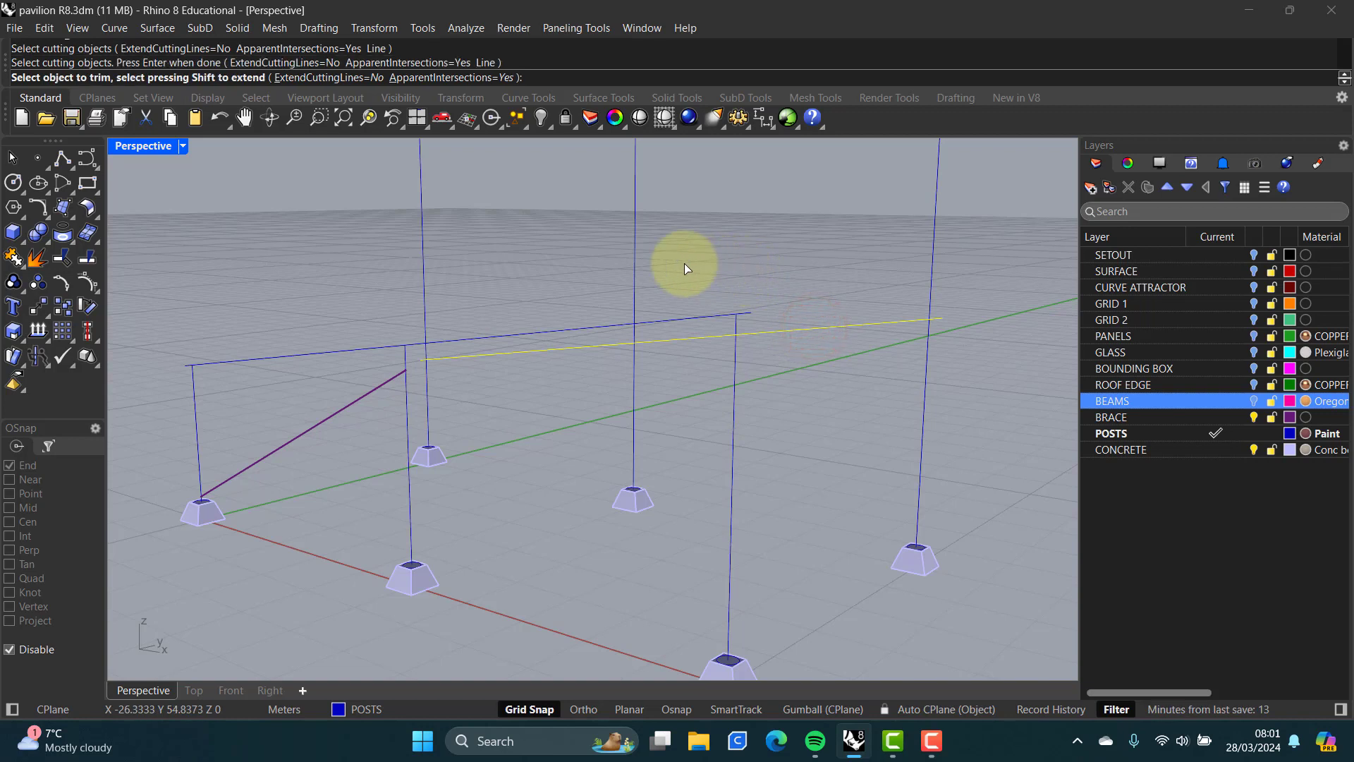
click(424, 259)
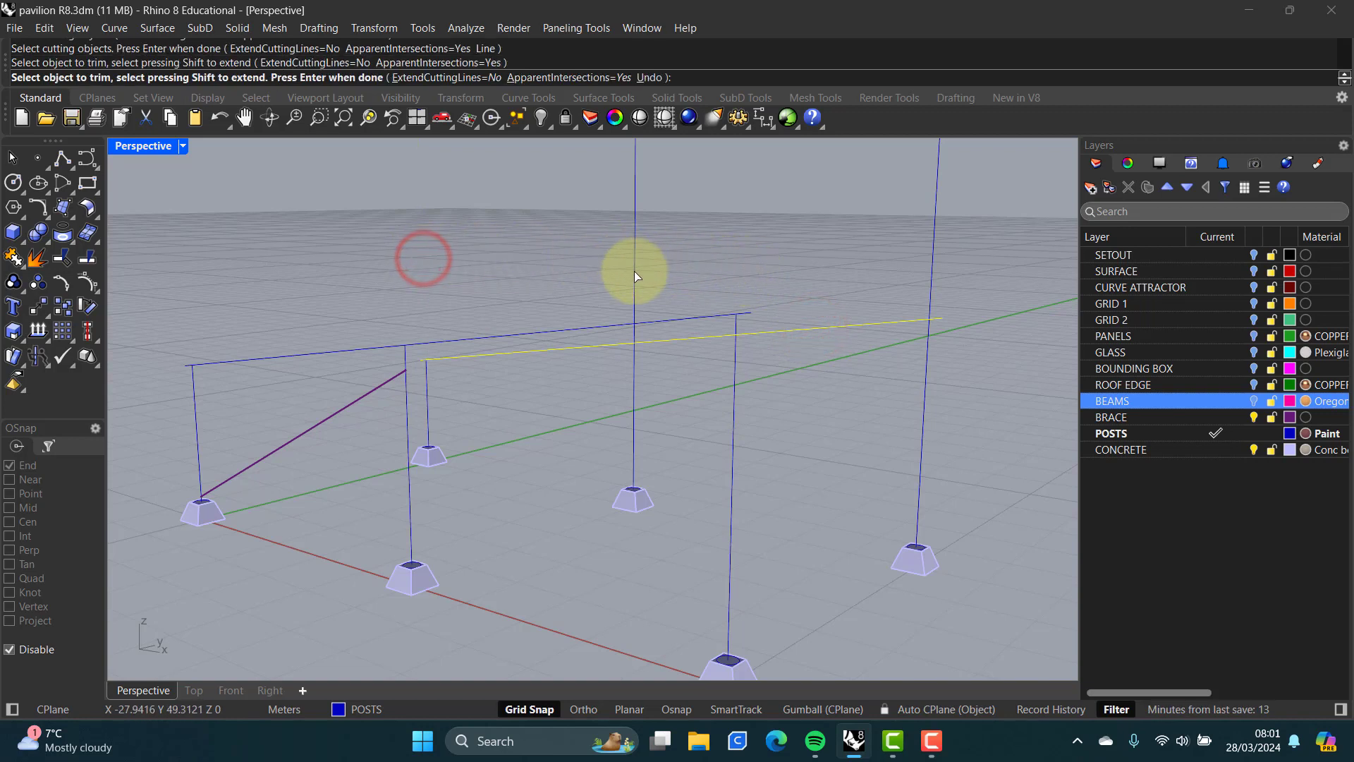
click(634, 271)
click(930, 275)
key(Return)
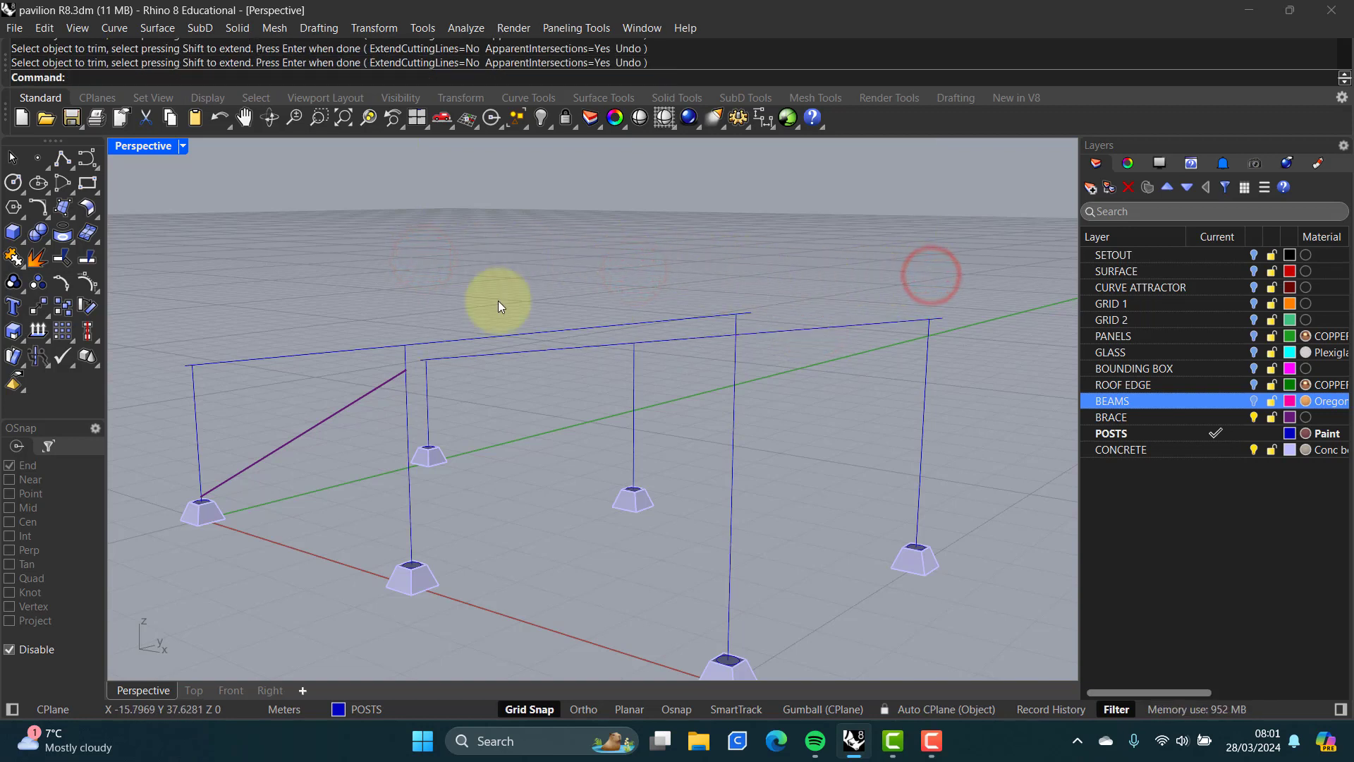
- Examine in the Front view how the middle post lines meet the duplicated beam edges and the upper end of the brace
double_click(154, 146)
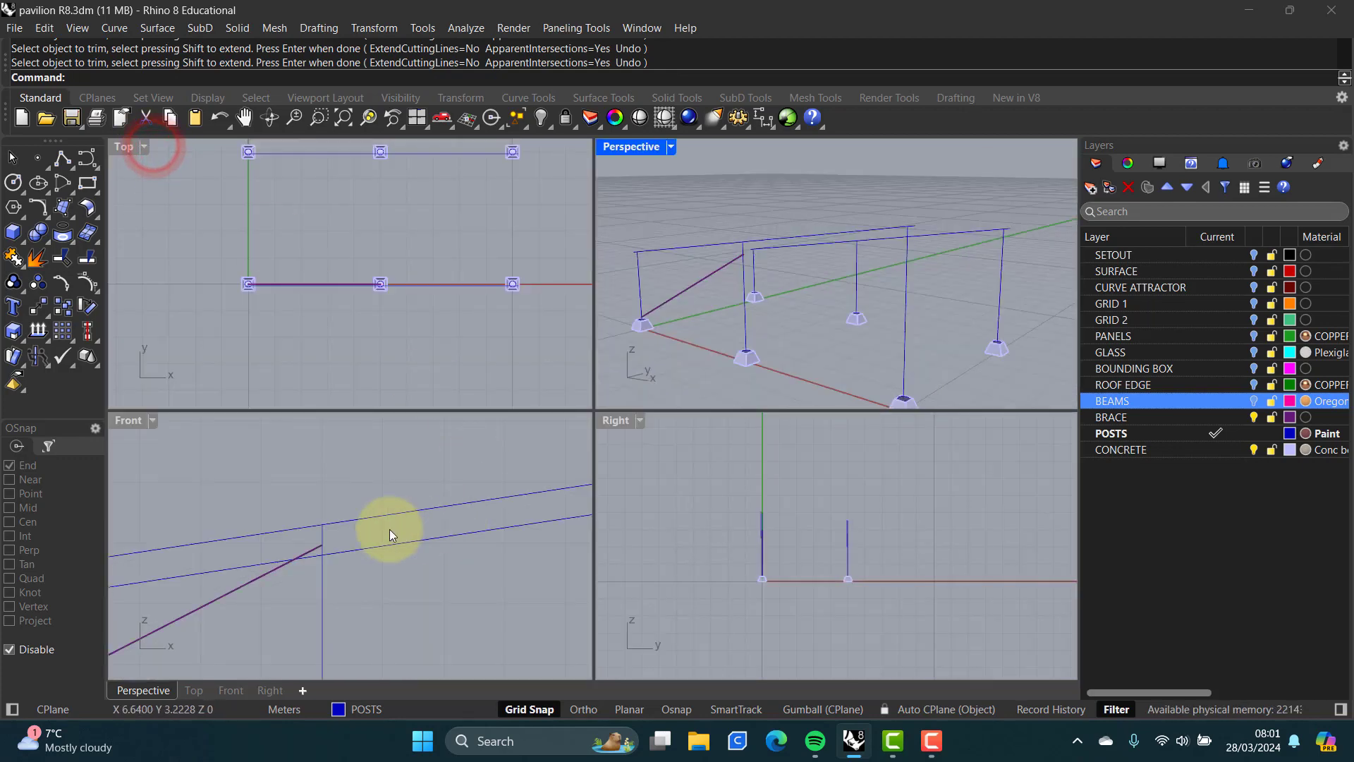
double_click(127, 420)
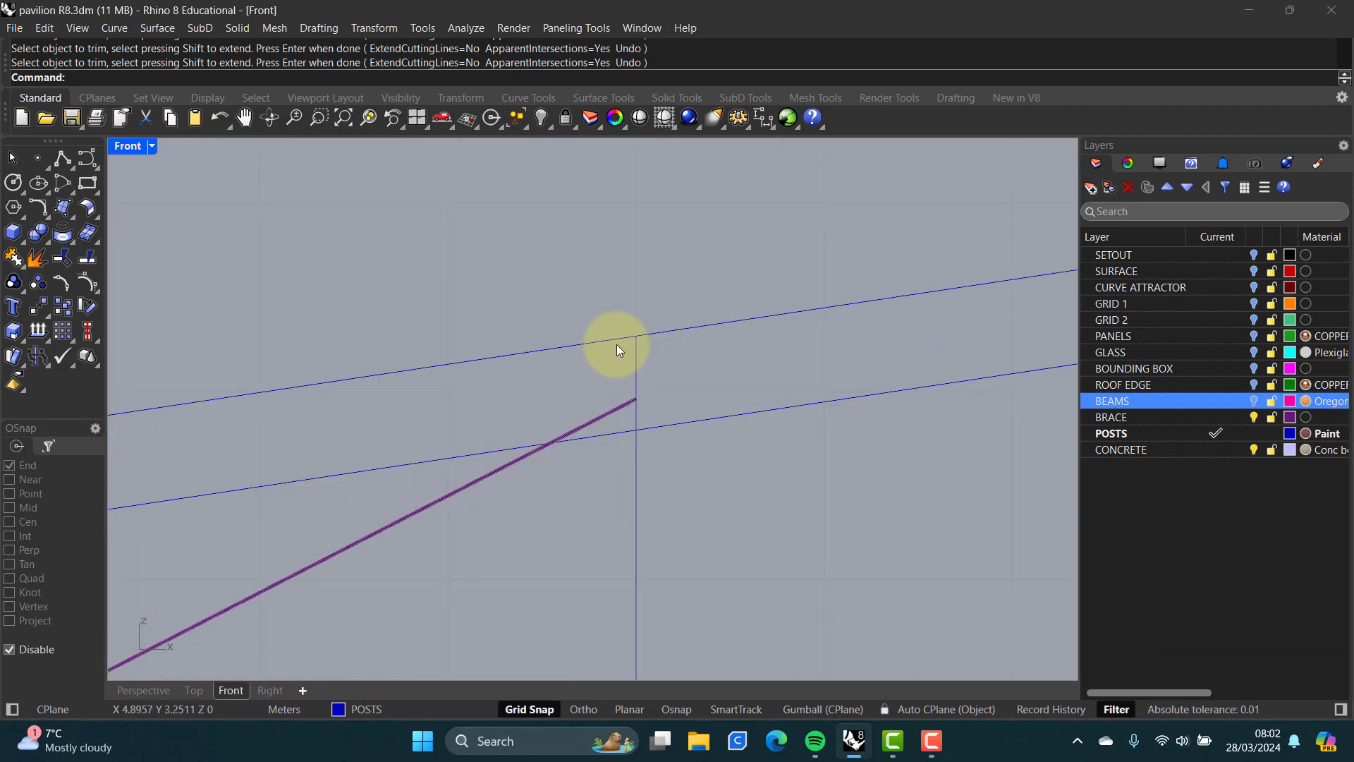
scroll(616, 346, down, 8)
scroll(611, 399, up, 2)
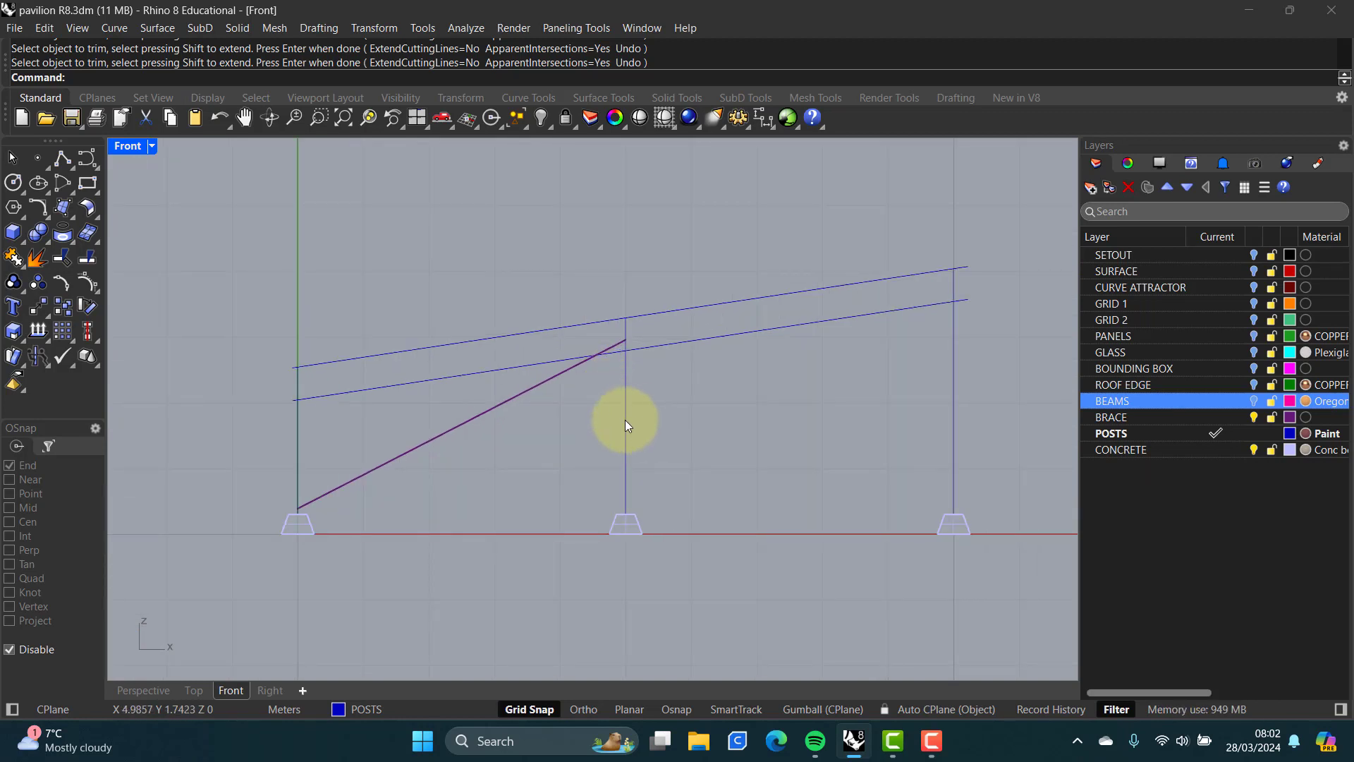
click(626, 419)
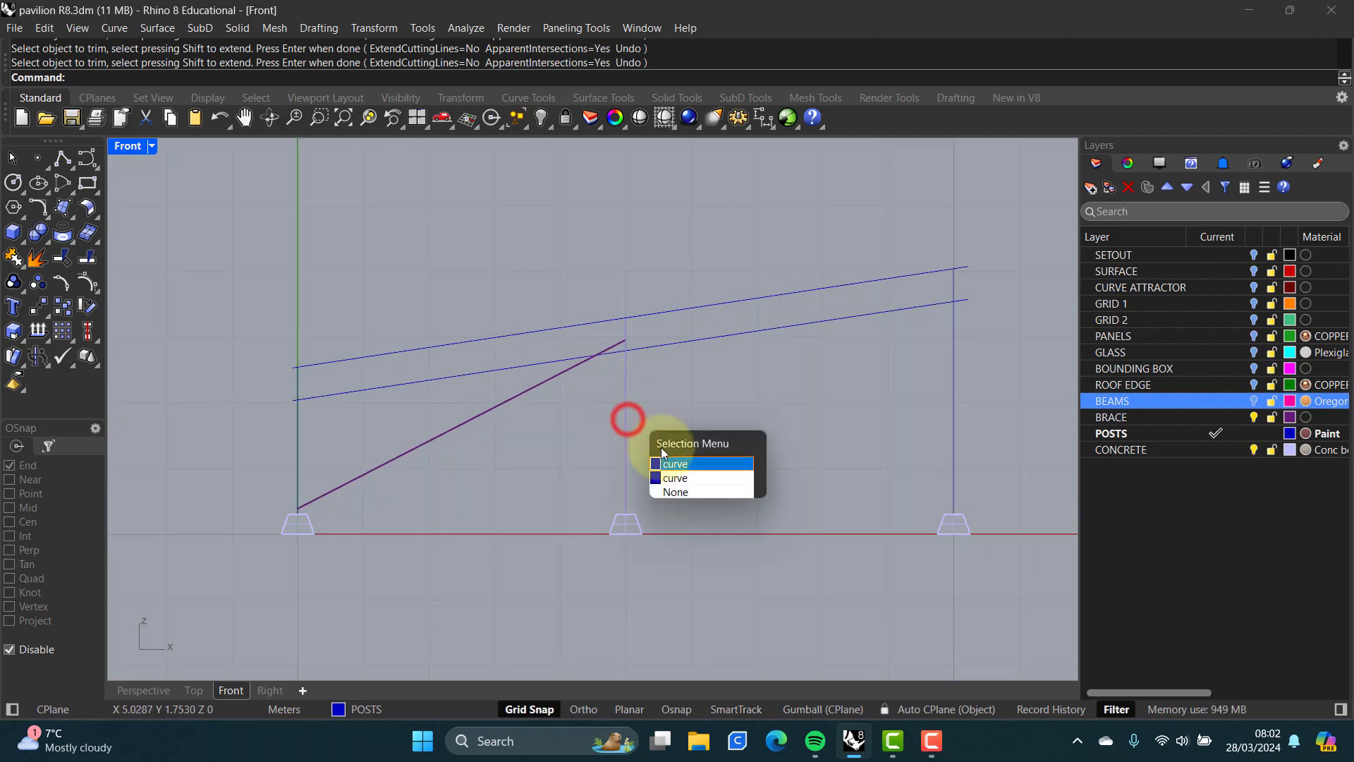
click(683, 476)
scroll(626, 361, up, 4)
scroll(628, 351, up, 2)
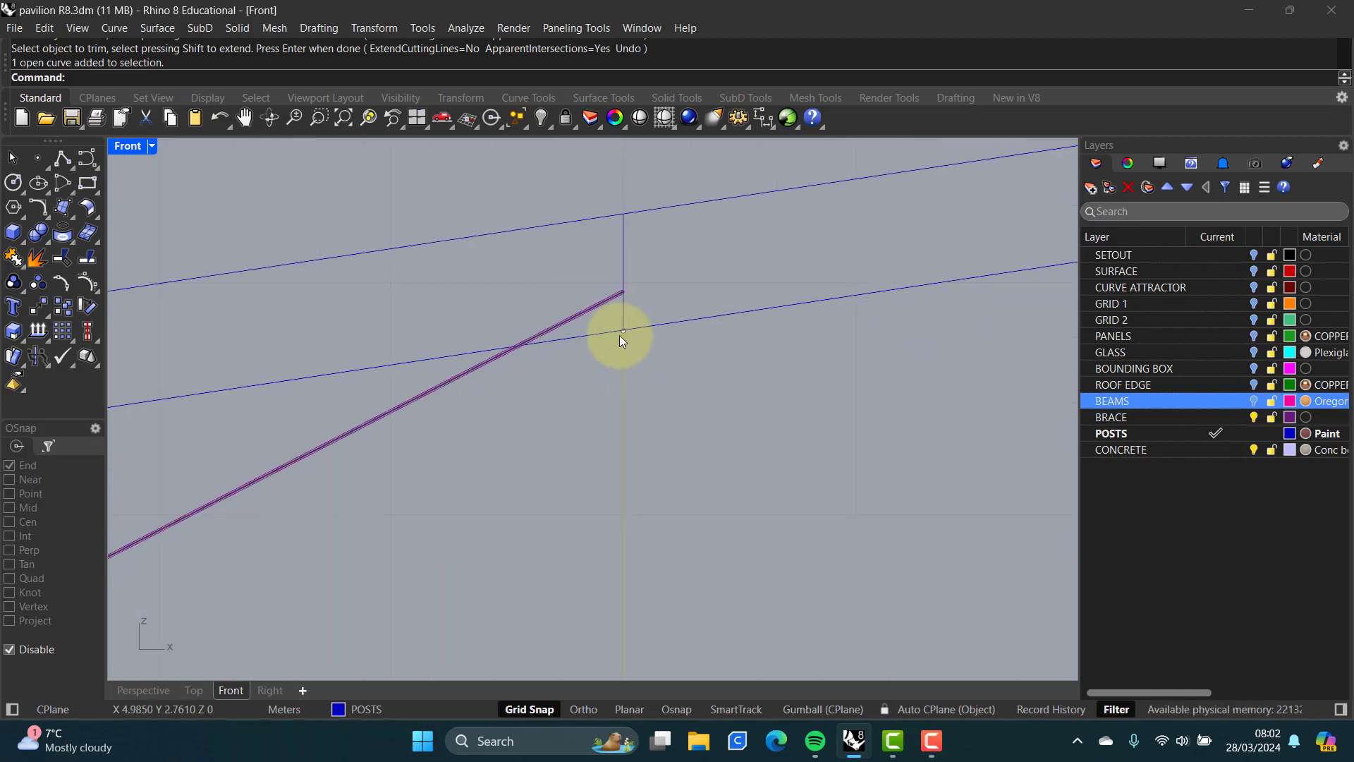
scroll(656, 383, down, 8)
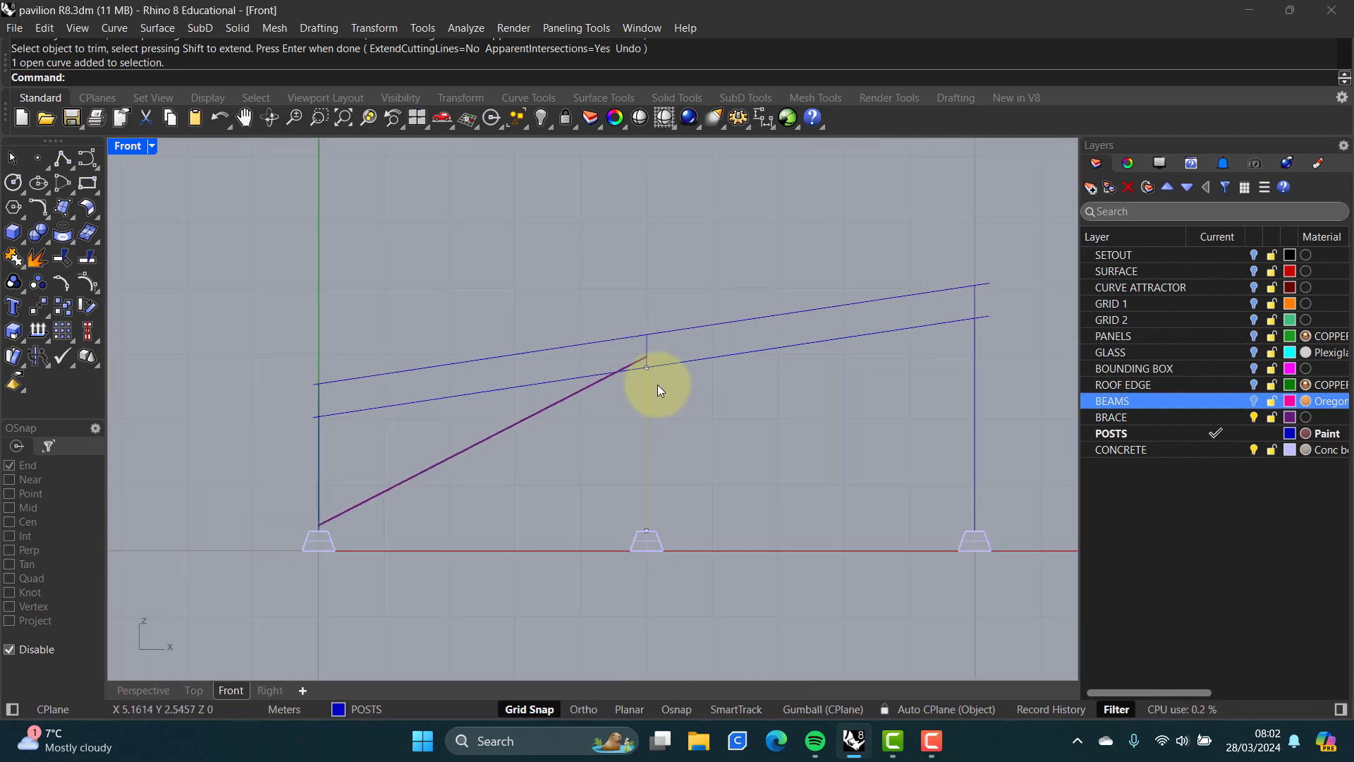
click(708, 421)
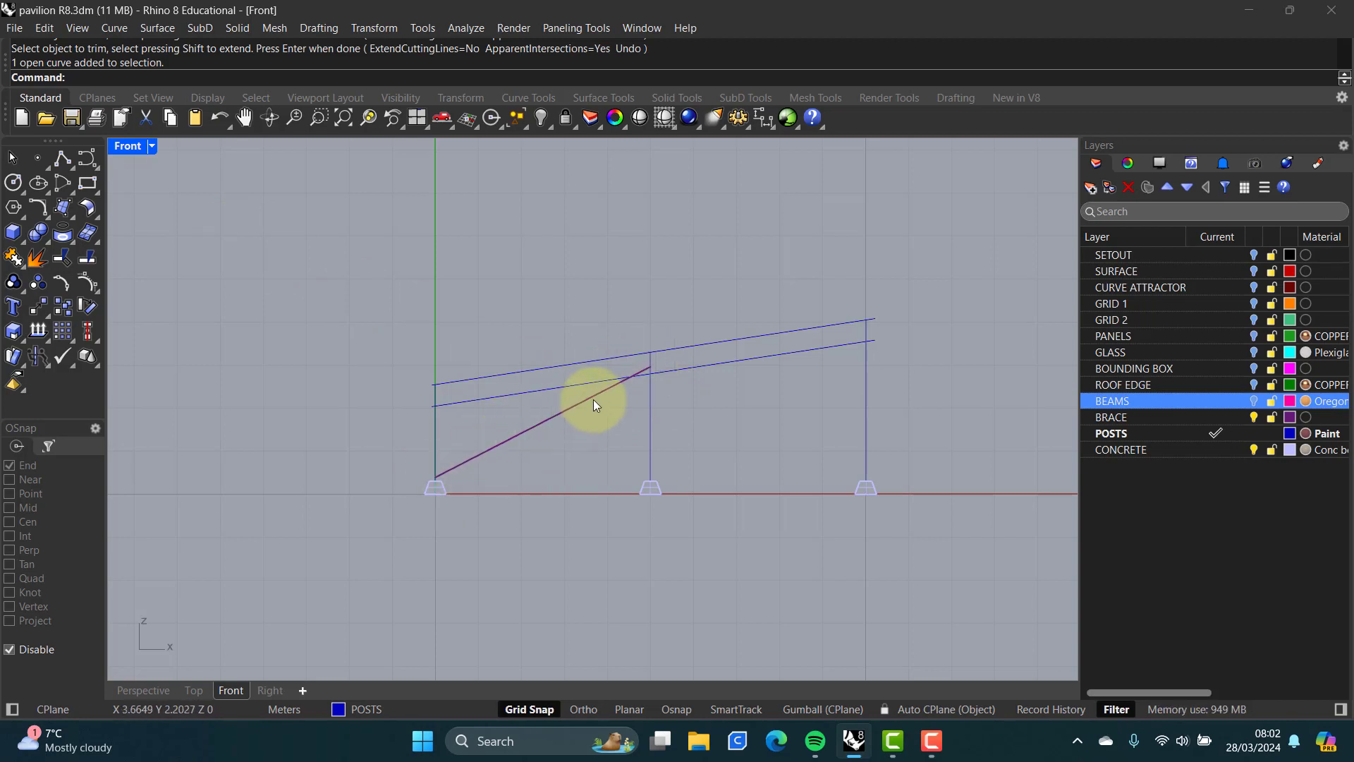
- Delete the brace's solid extrusion in the Front view, keeping its centre line
scroll(594, 399, up, 3)
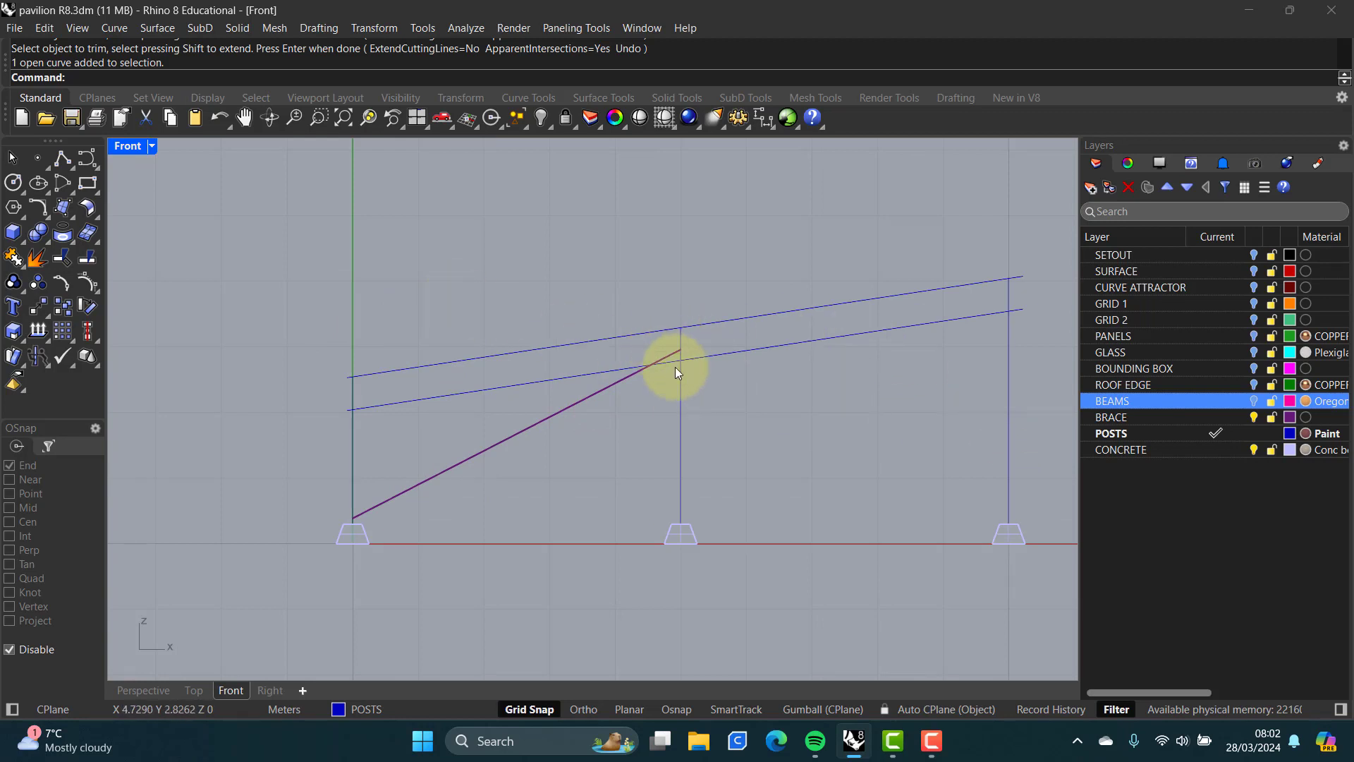
scroll(671, 356, up, 4)
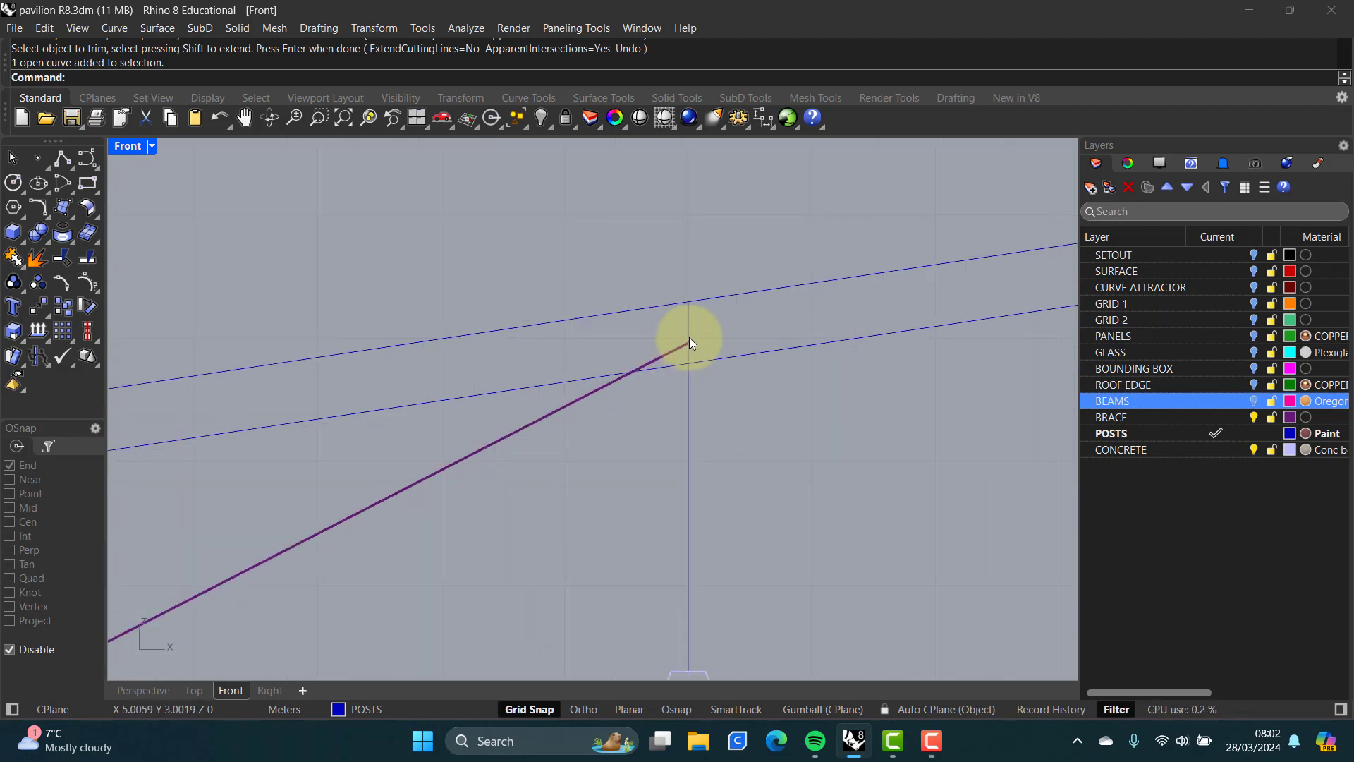
scroll(675, 374, up, 3)
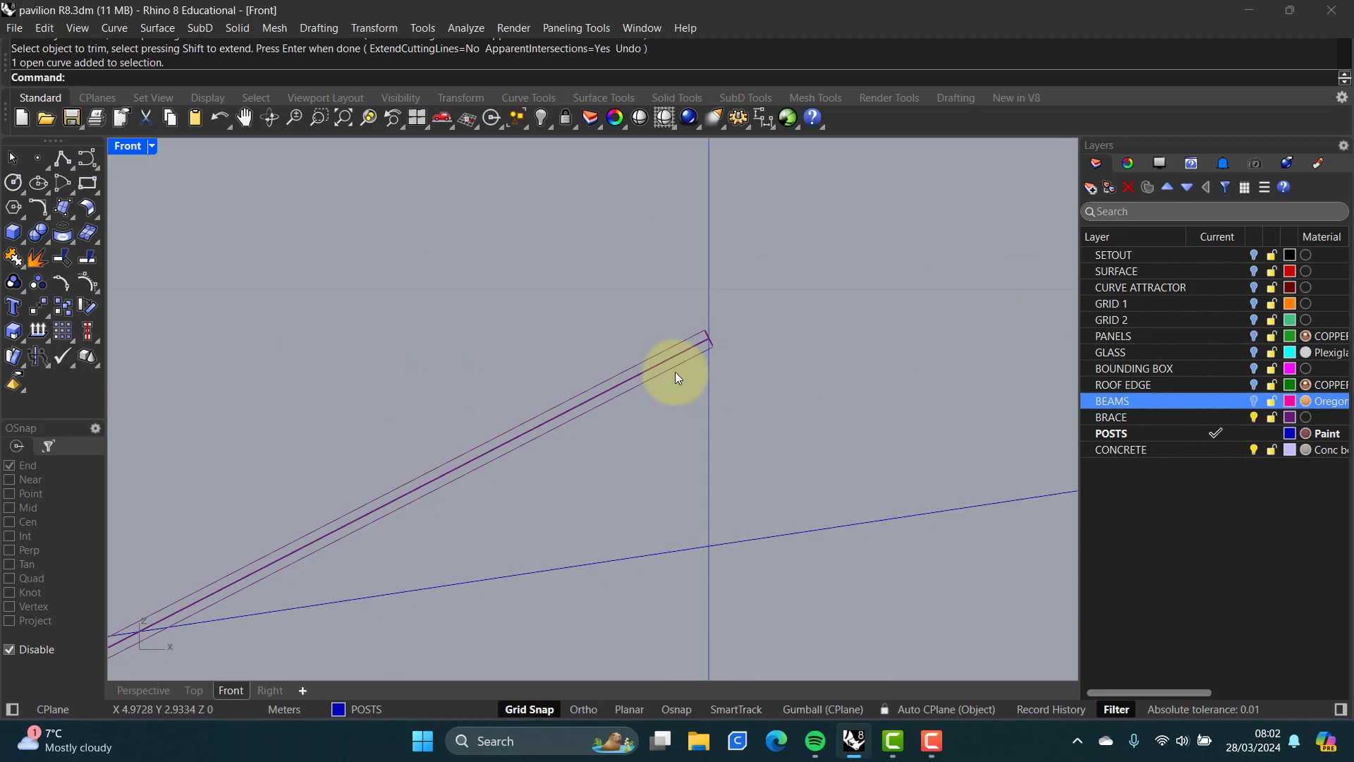
scroll(675, 368, up, 3)
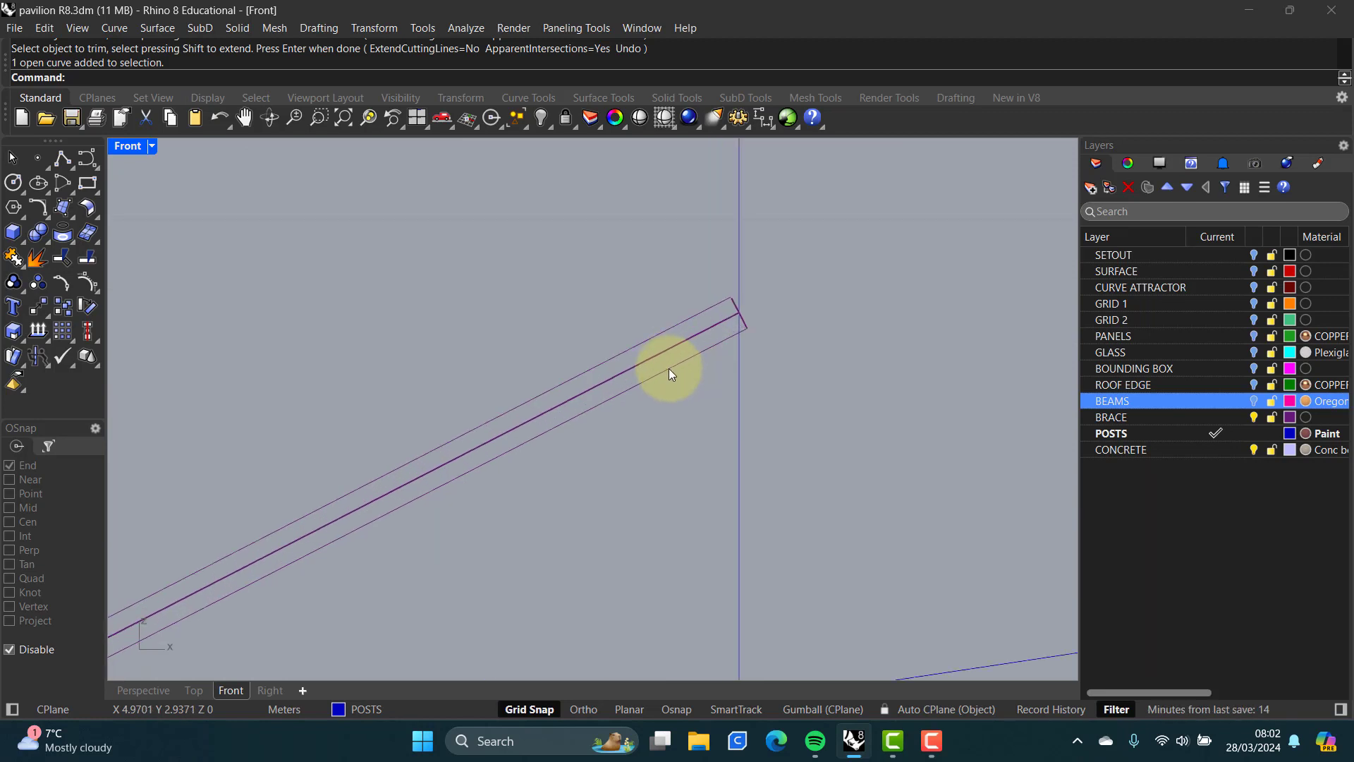
click(666, 369)
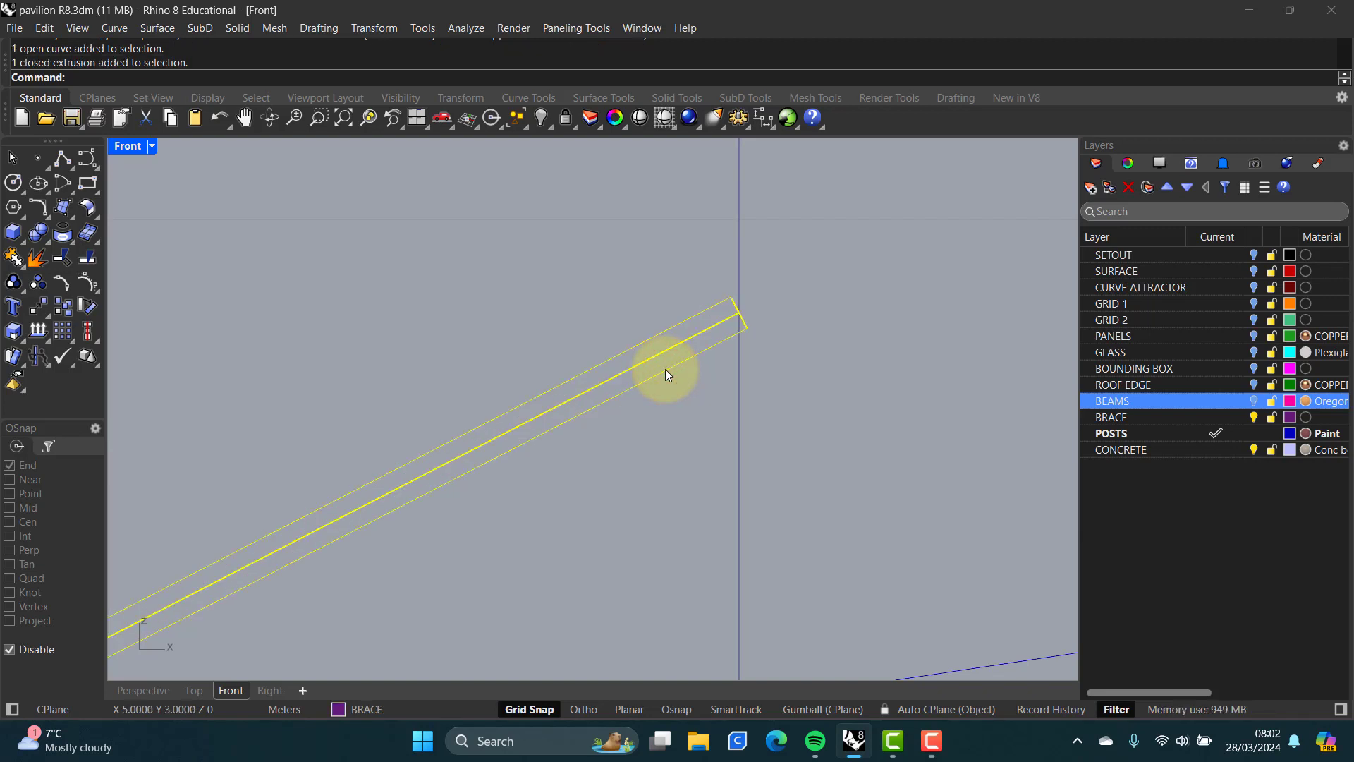
key(Delete)
- Turn off Grid Snap, turn on Ortho and move the whole brace line slightly straight down along the middle post line
click(688, 338)
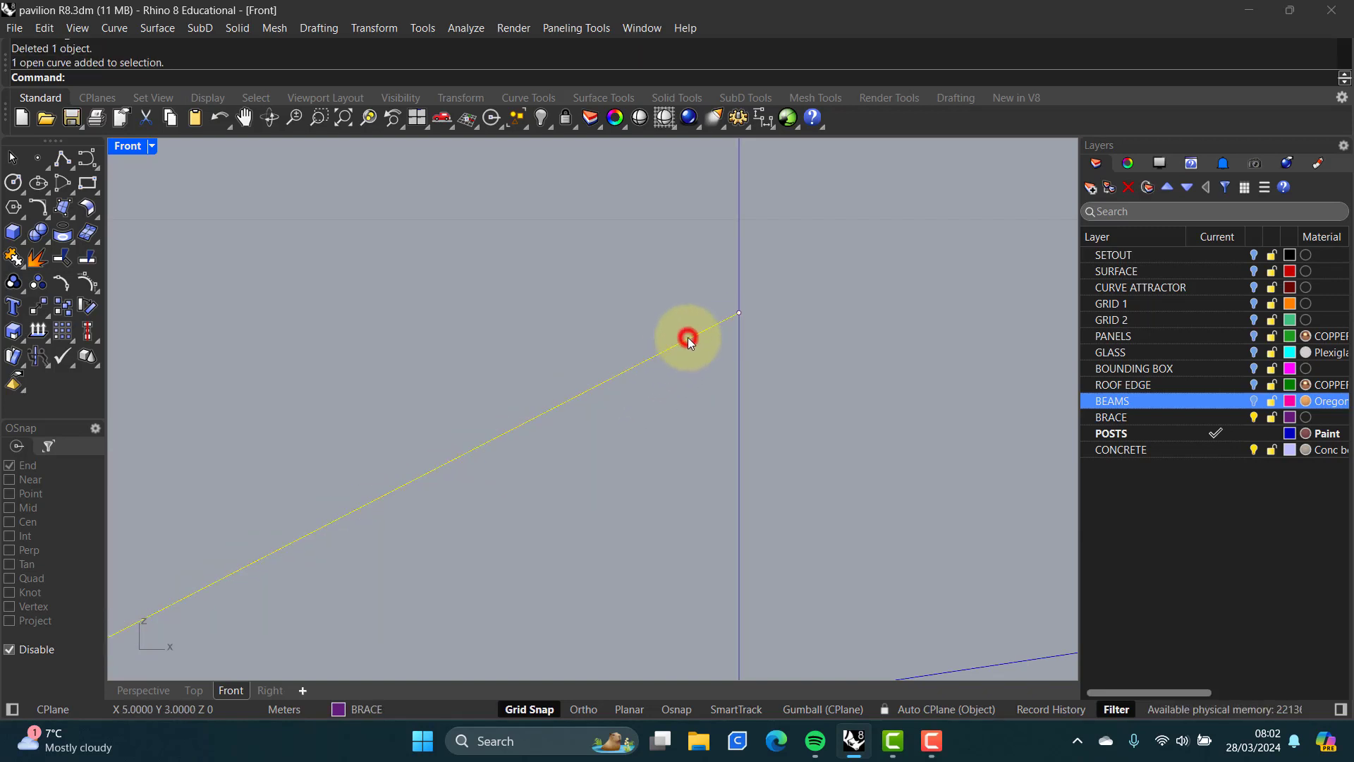
click(527, 709)
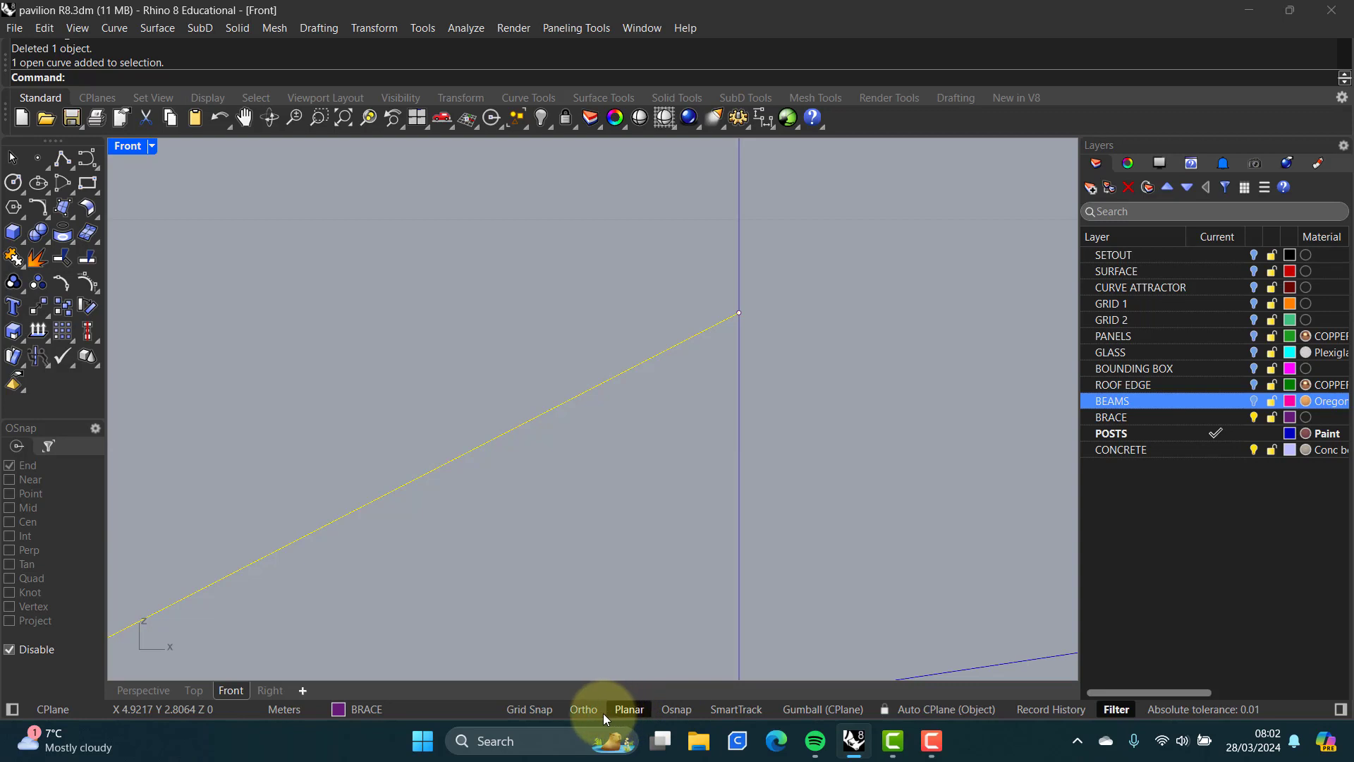
click(585, 709)
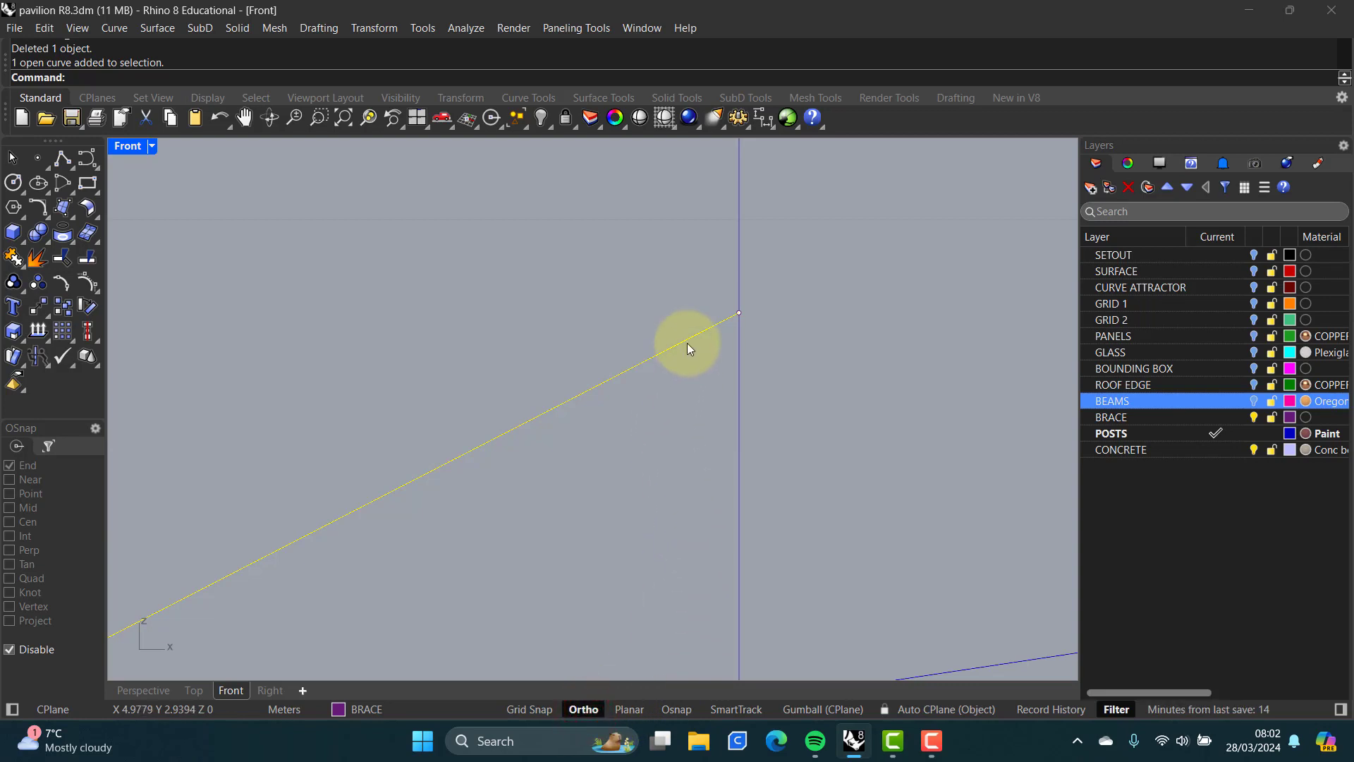
click(718, 346)
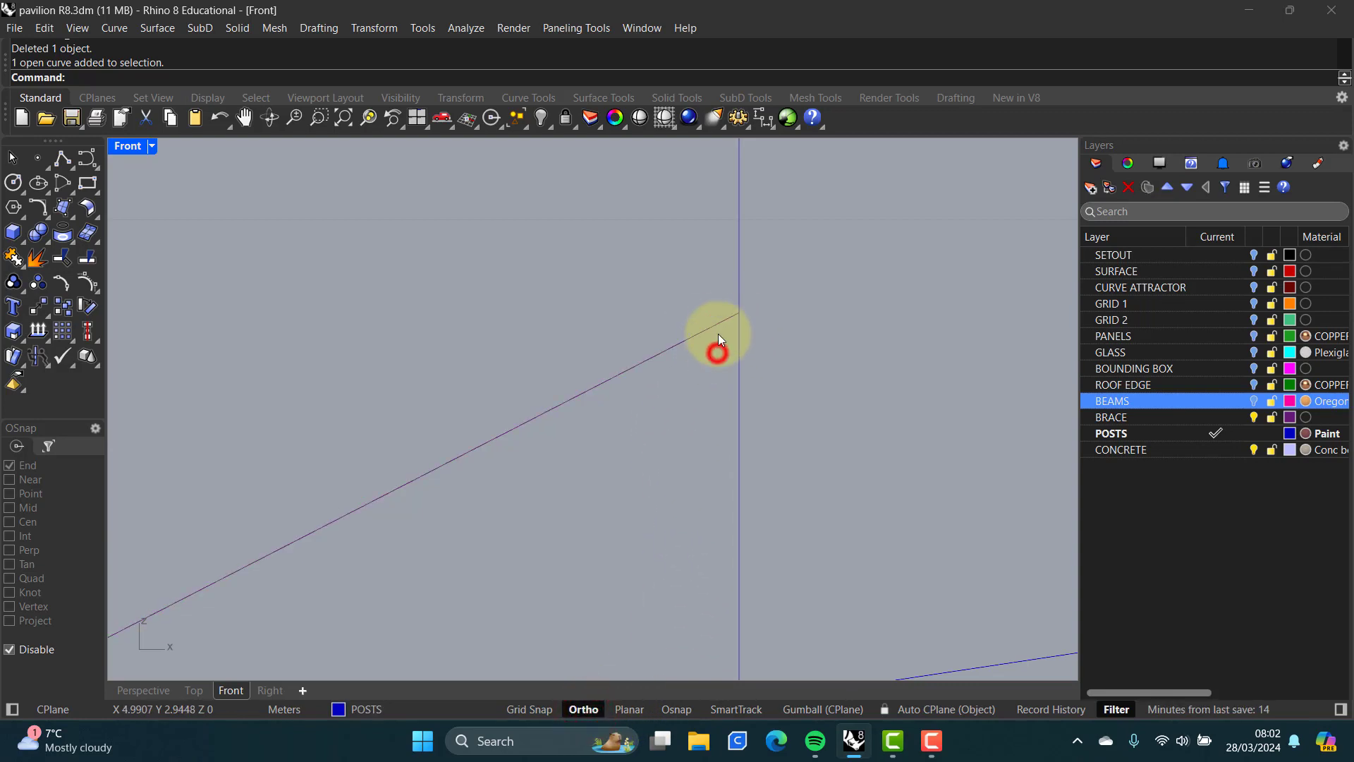
click(709, 328)
scroll(746, 327, down, 5)
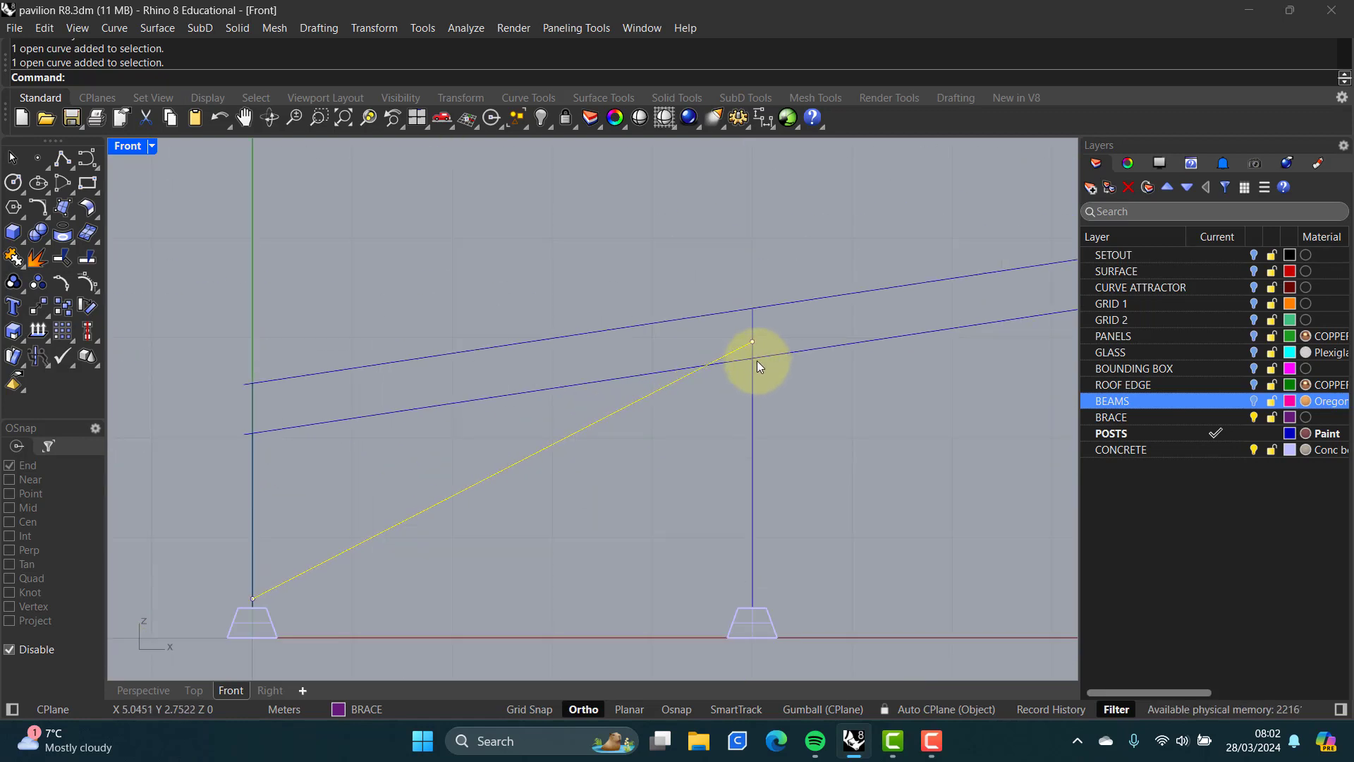
scroll(756, 361, up, 4)
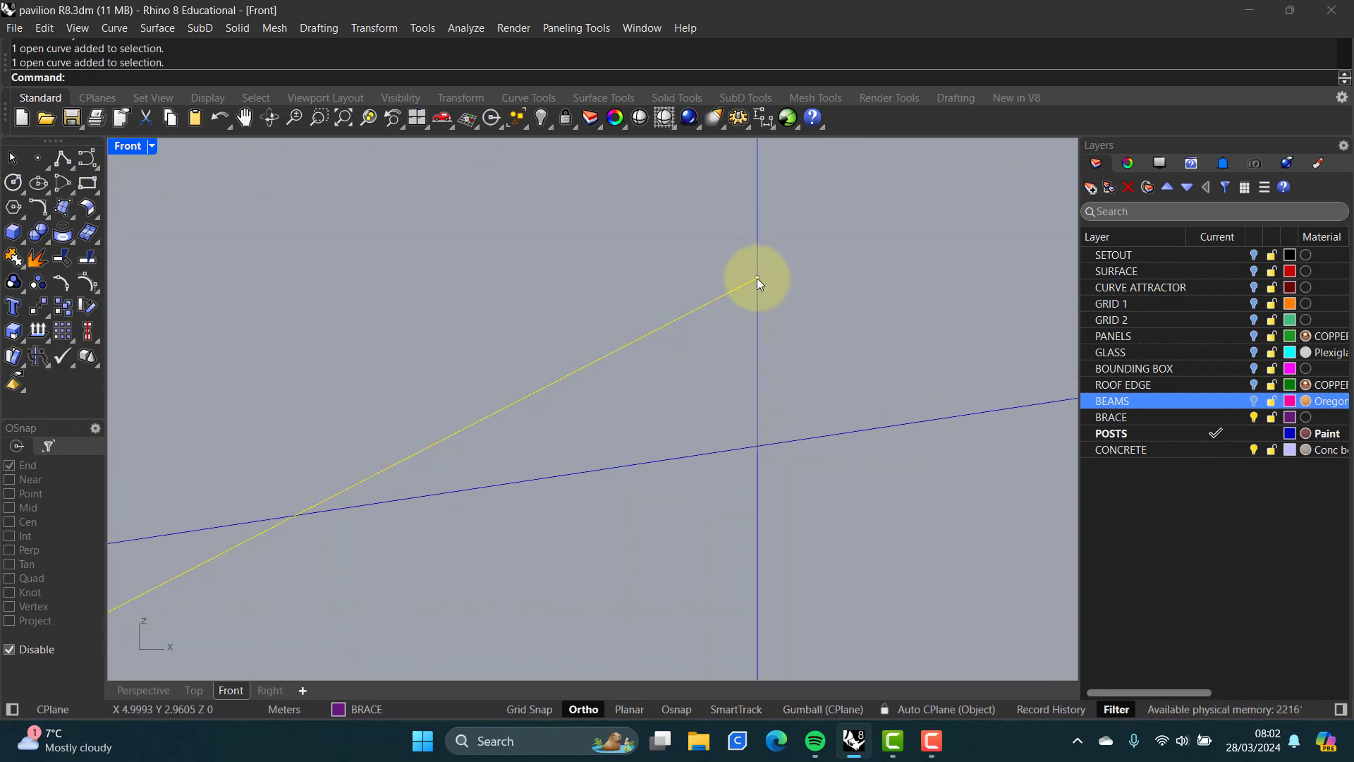
drag(756, 281, 759, 357)
click(802, 399)
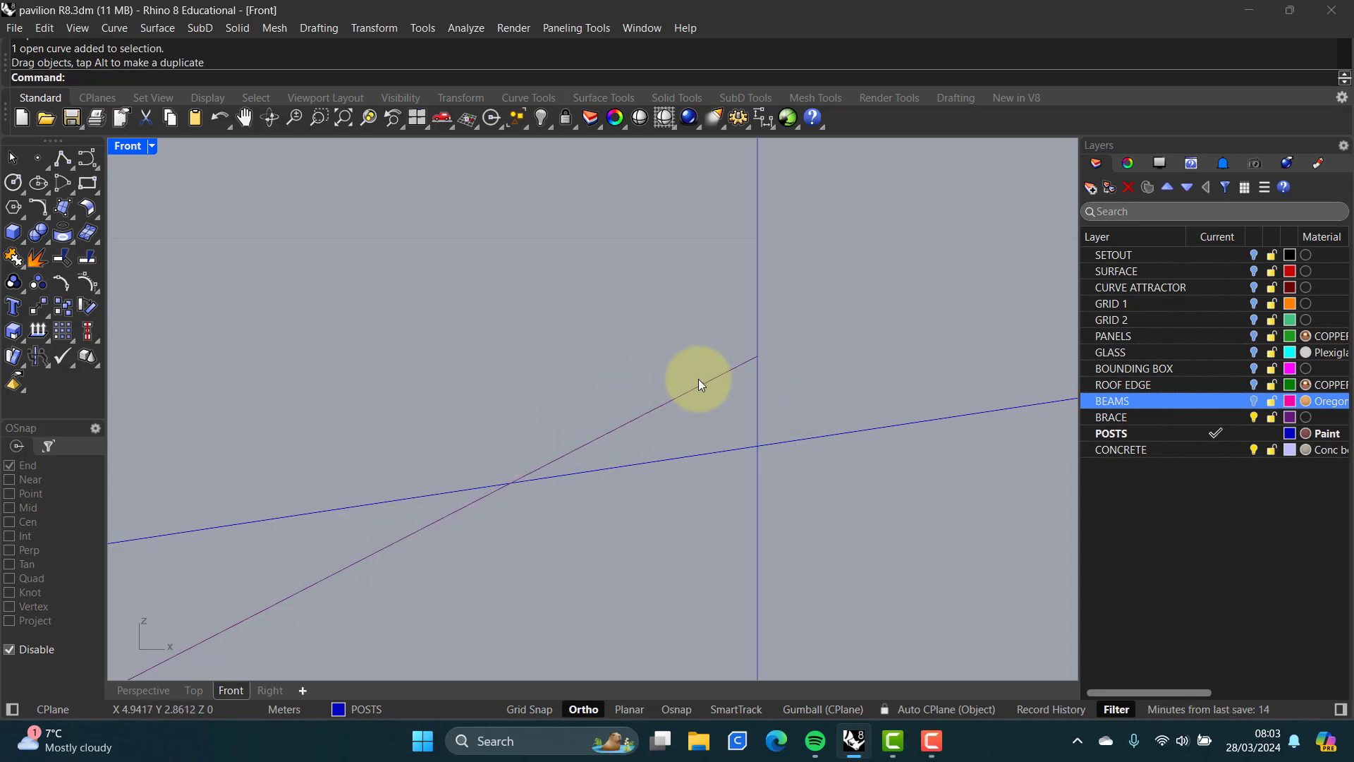
- Make BRACE the current layer
scroll(698, 384, down, 6)
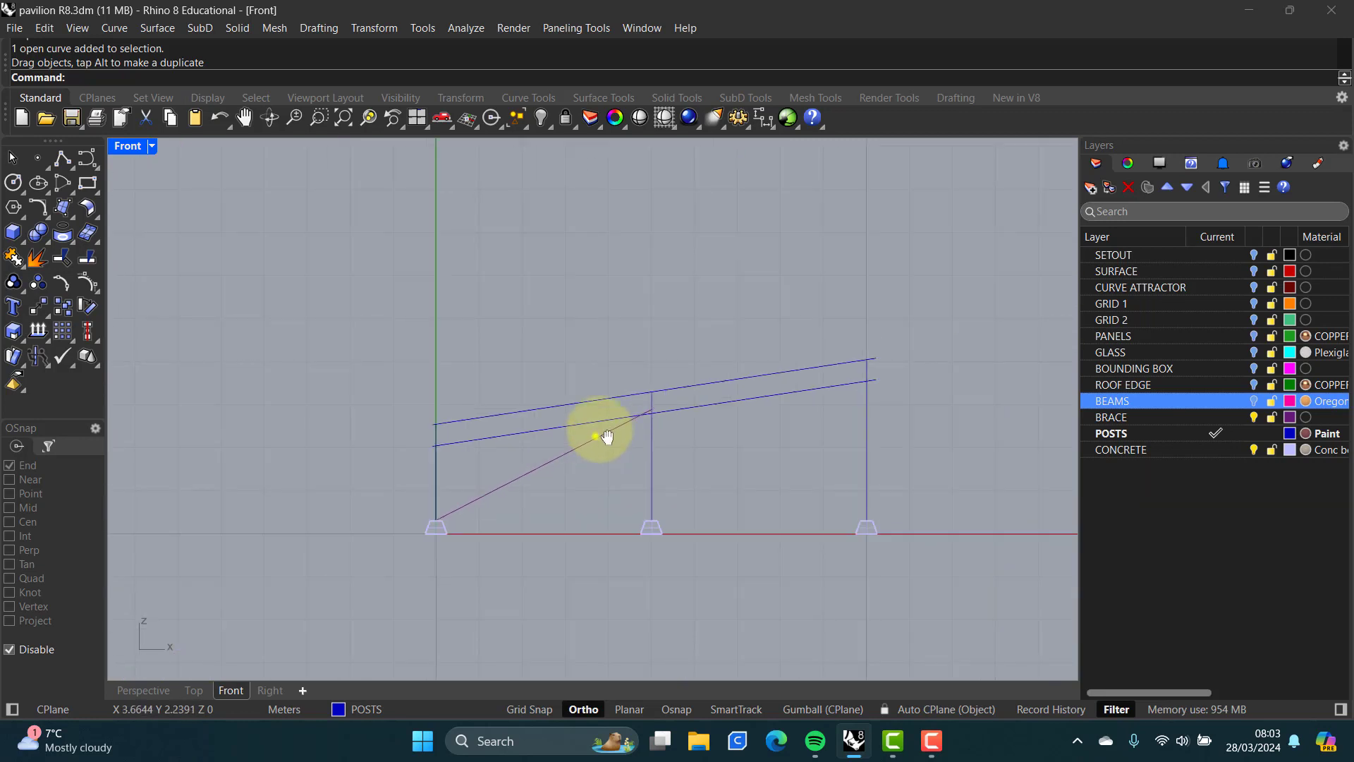
right_drag(606, 435, 559, 323)
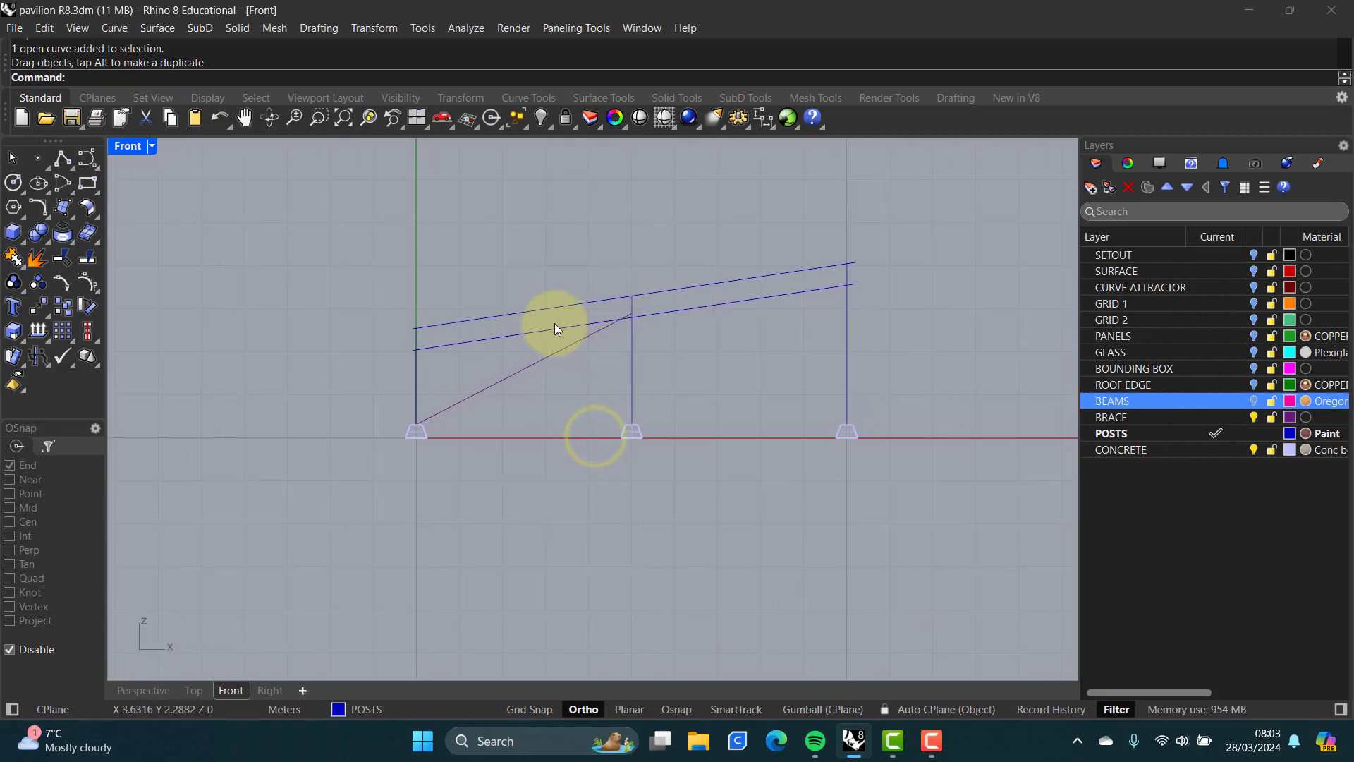
click(1215, 416)
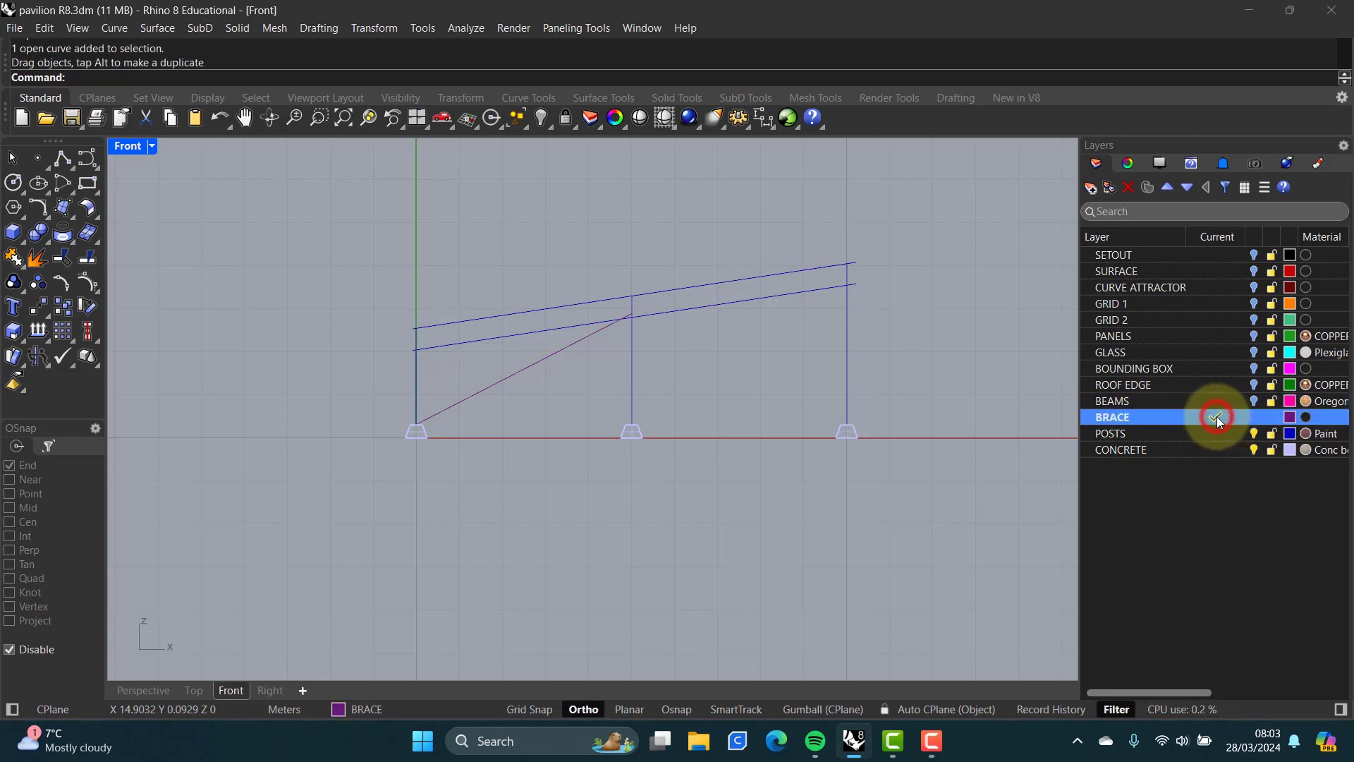
- Examine in the Perspective and Front views how the brace line's lower end meets the concrete footing
double_click(134, 148)
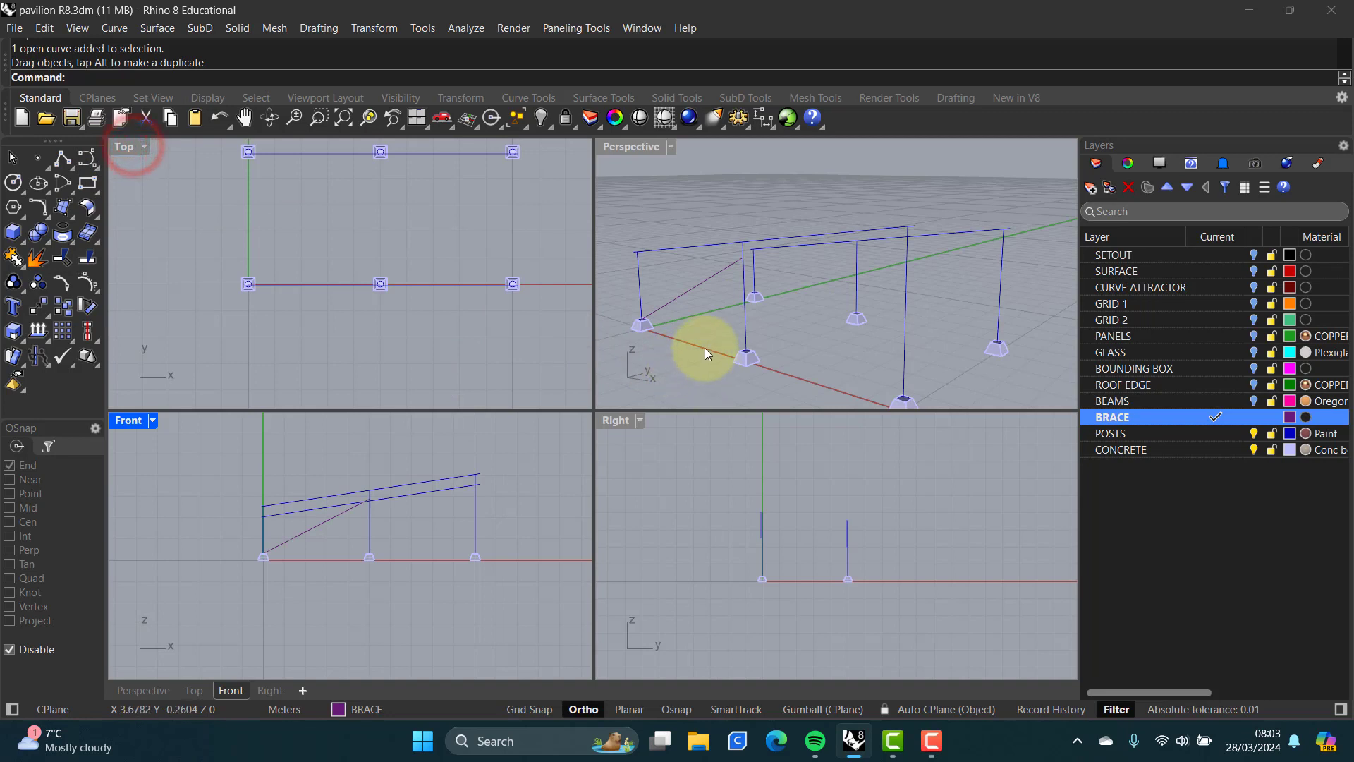
right_drag(651, 336, 696, 320)
scroll(696, 319, up, 5)
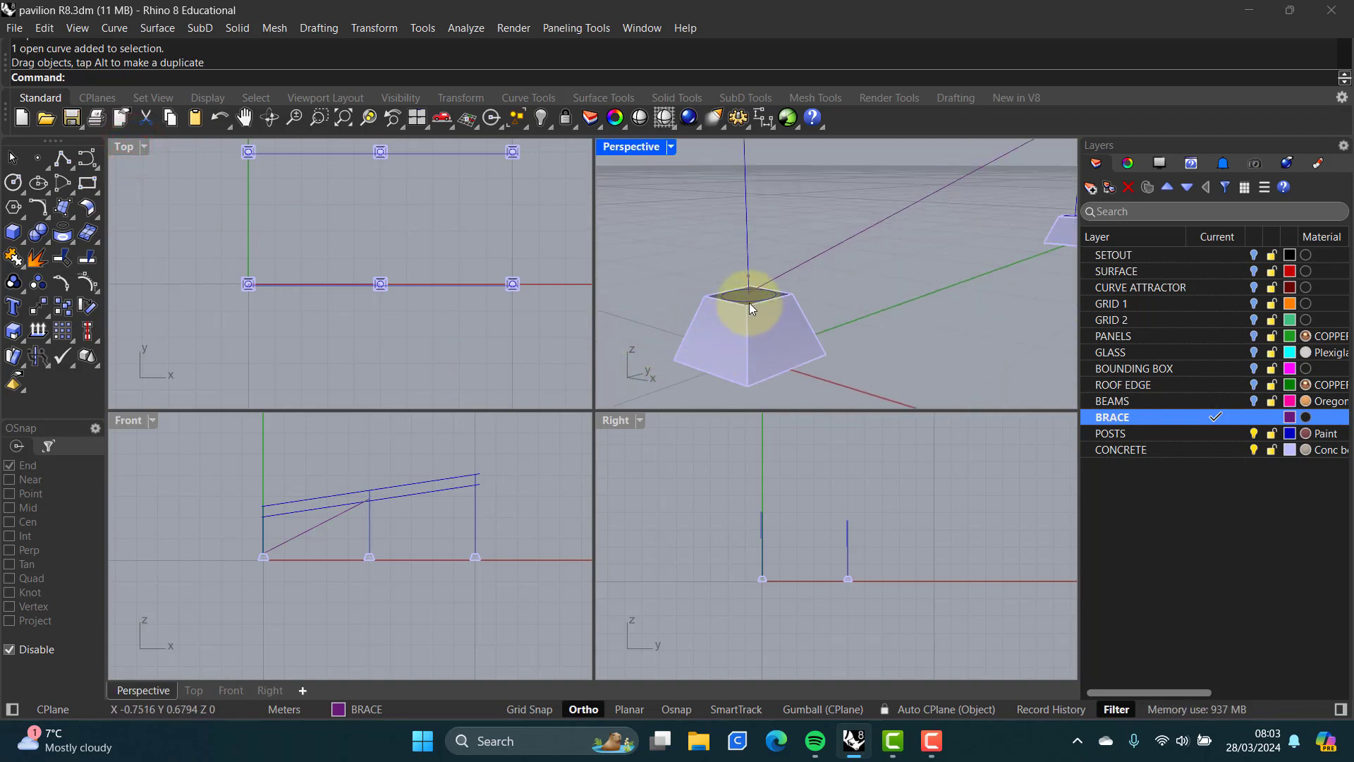
scroll(749, 299, up, 4)
scroll(750, 290, down, 5)
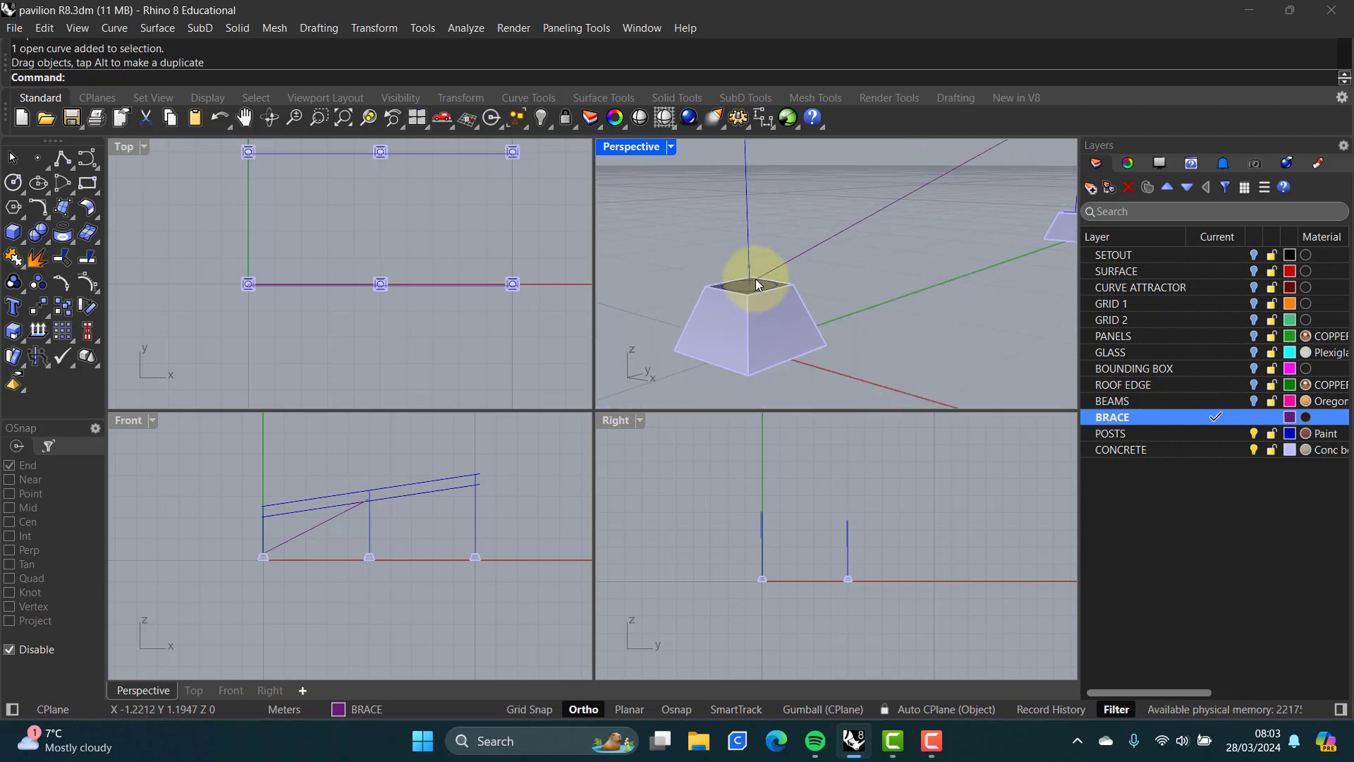
scroll(290, 538, up, 8)
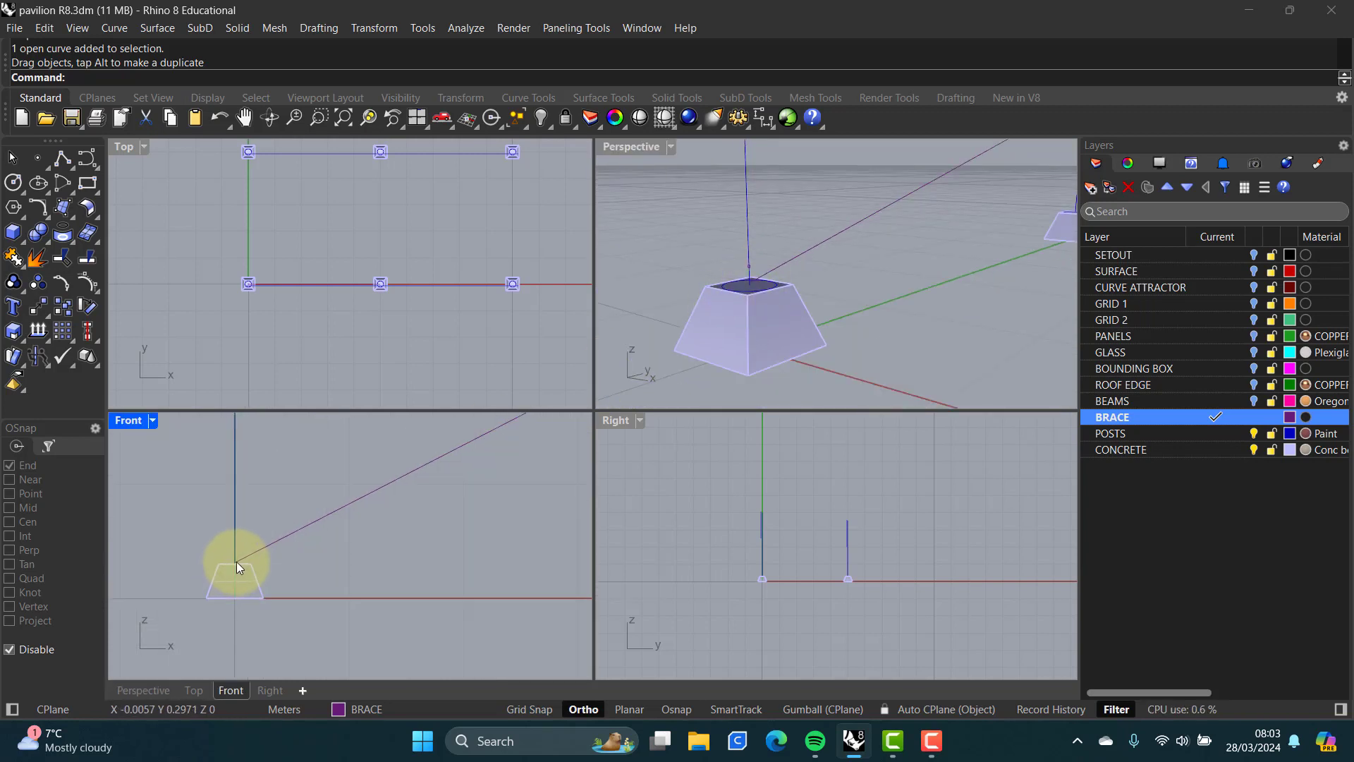
scroll(239, 565, up, 4)
scroll(338, 522, down, 10)
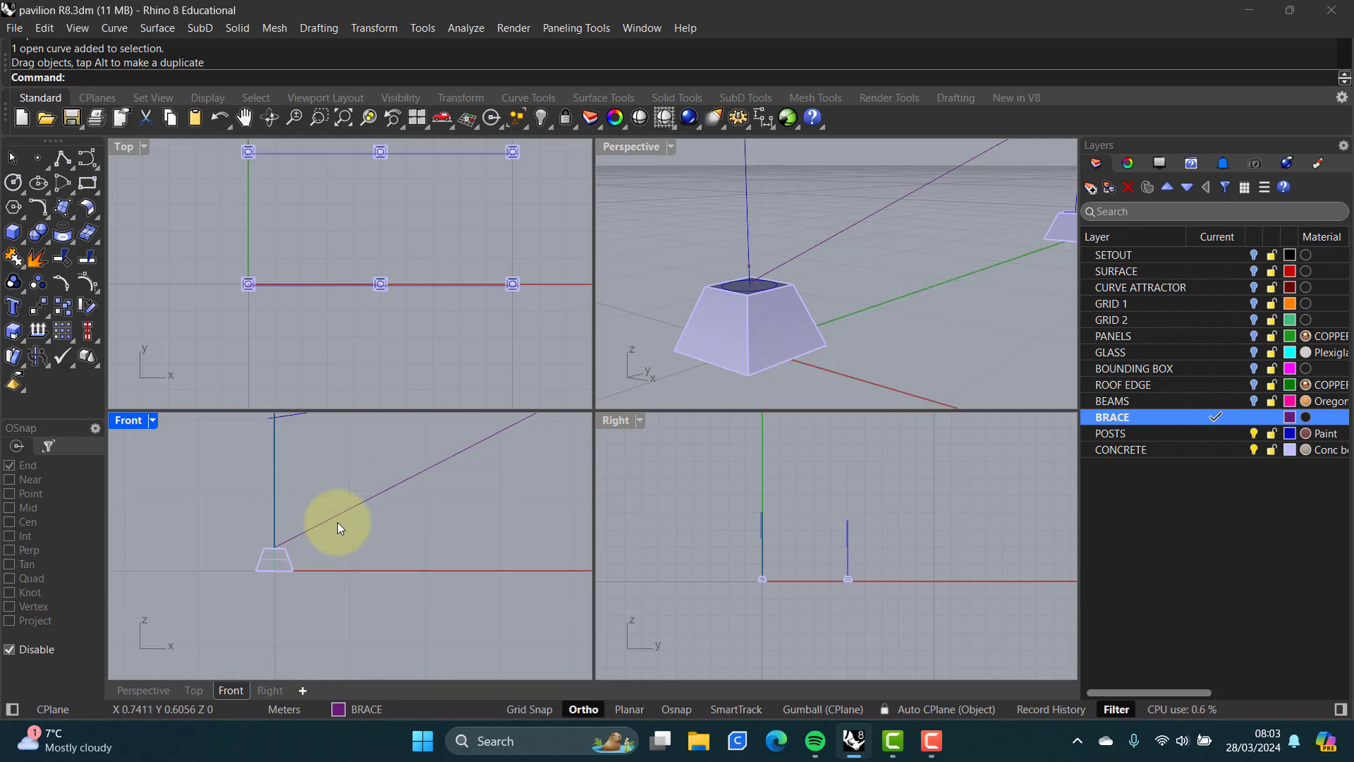
- Move the brace line's lower end point about 0.09 m straight up the corner post line in the Front view
double_click(127, 419)
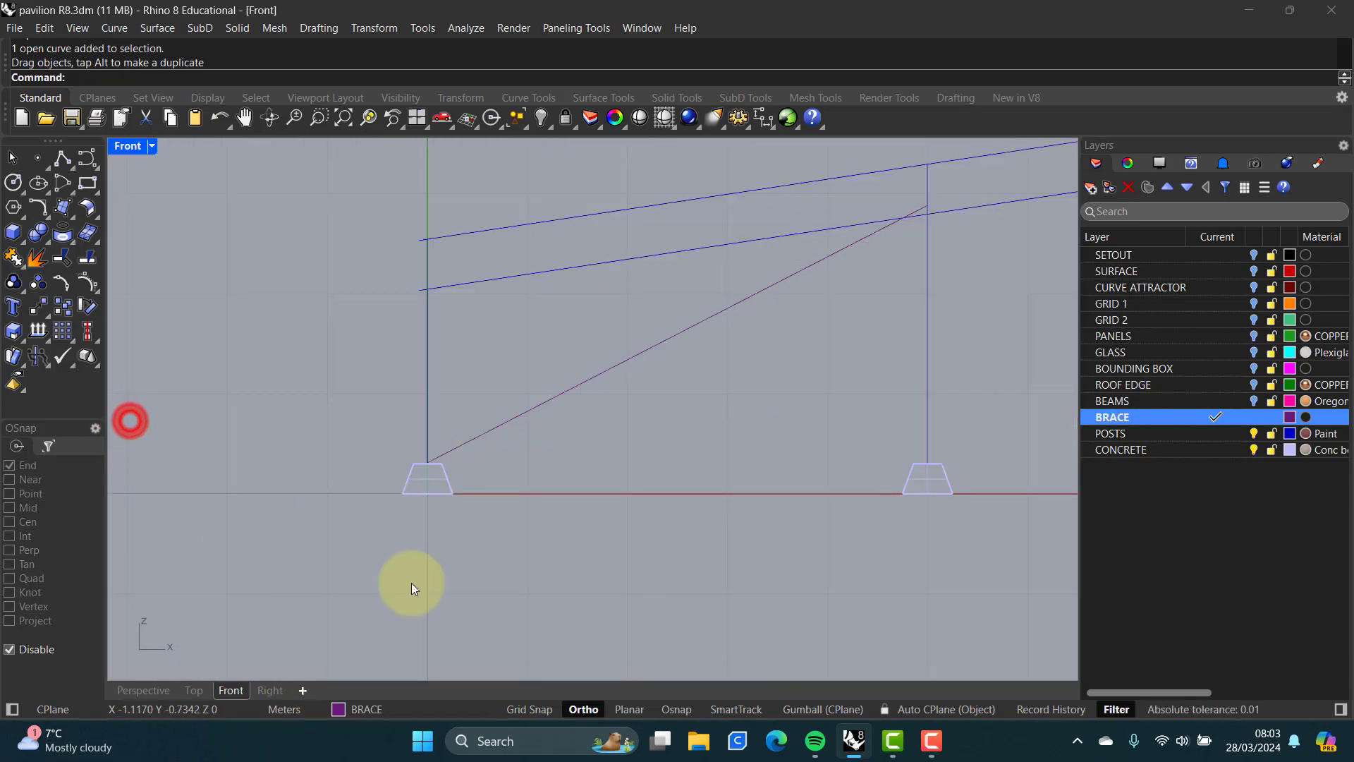
click(450, 451)
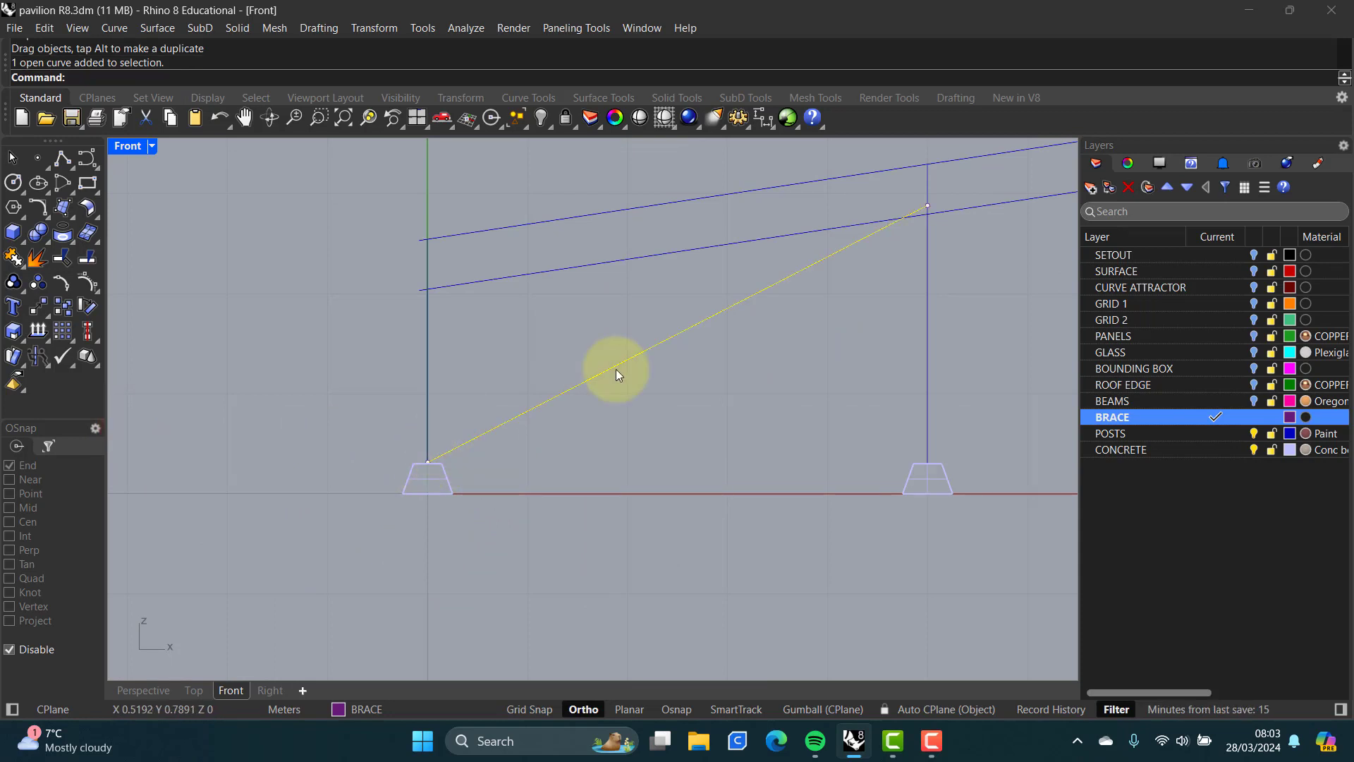
drag(915, 209, 927, 209)
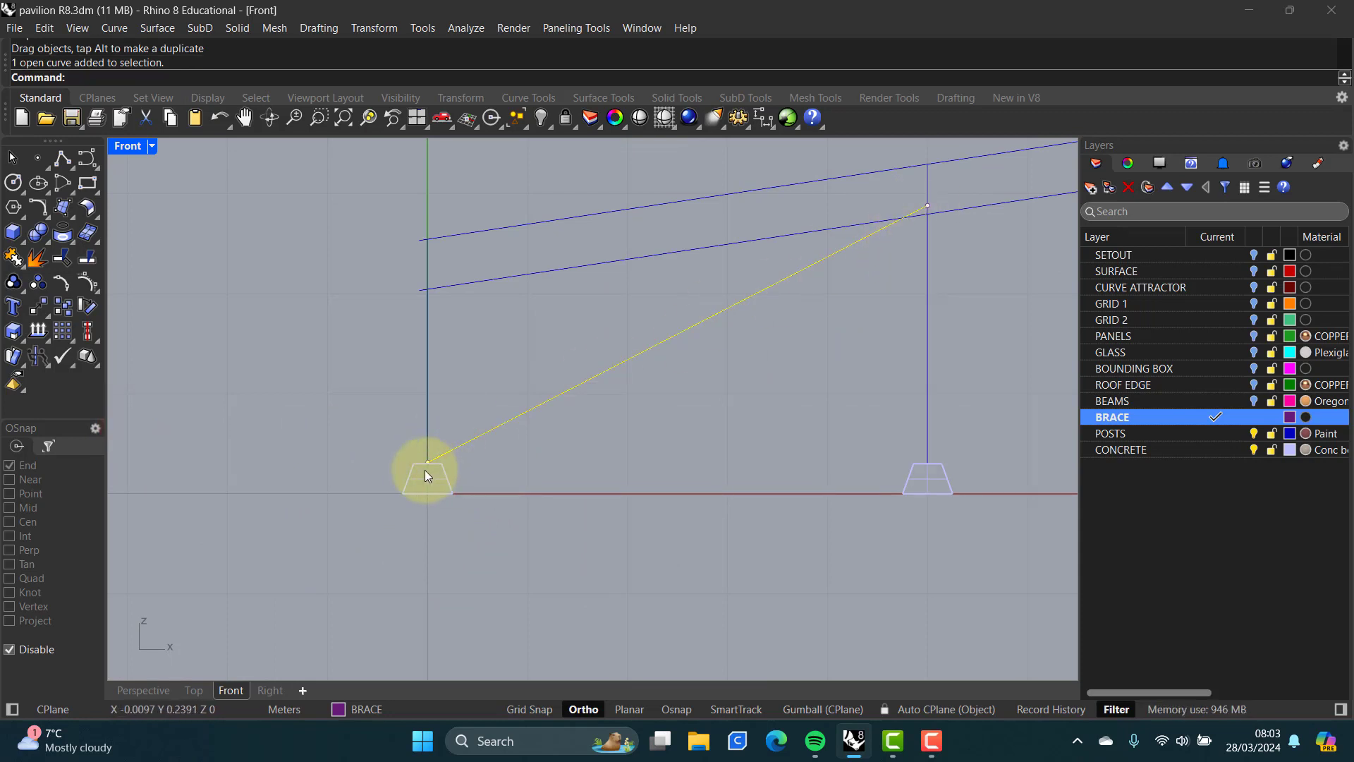
scroll(426, 468, up, 10)
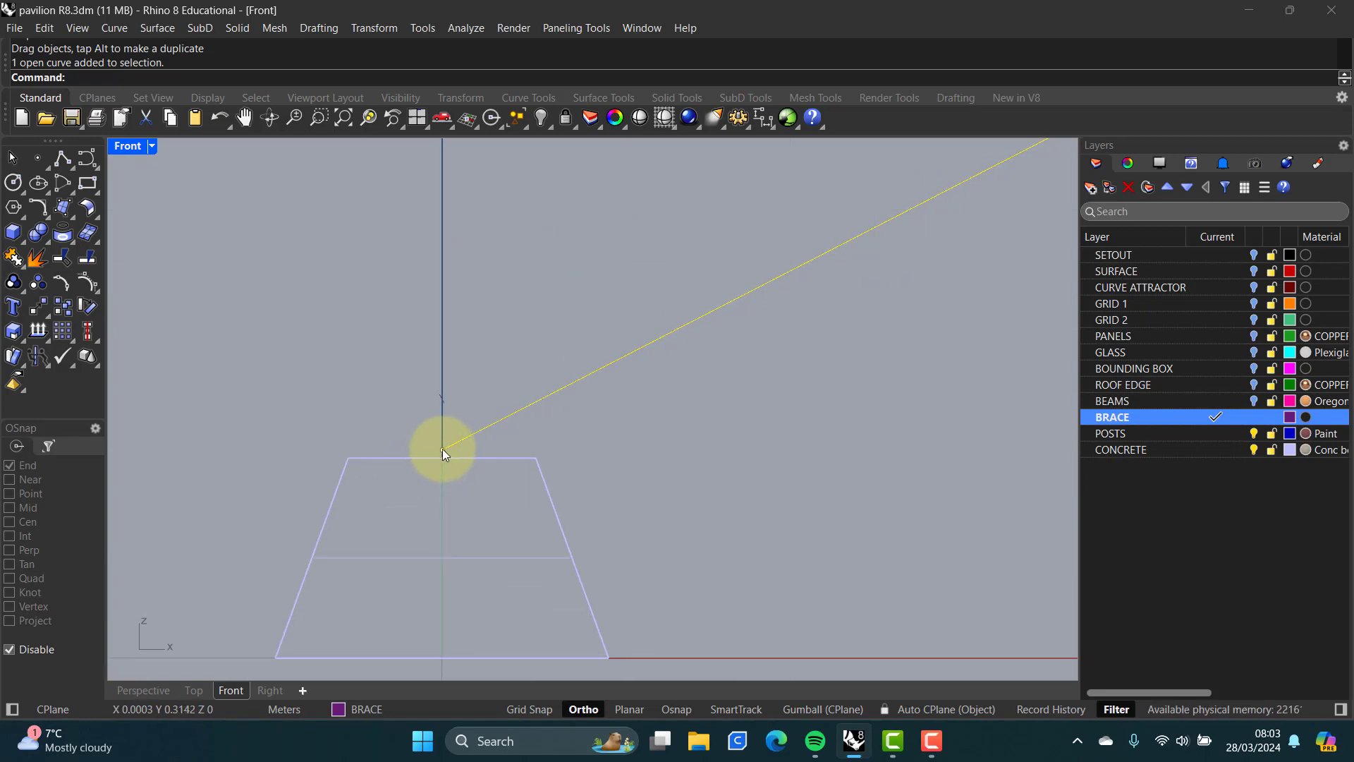
click(441, 450)
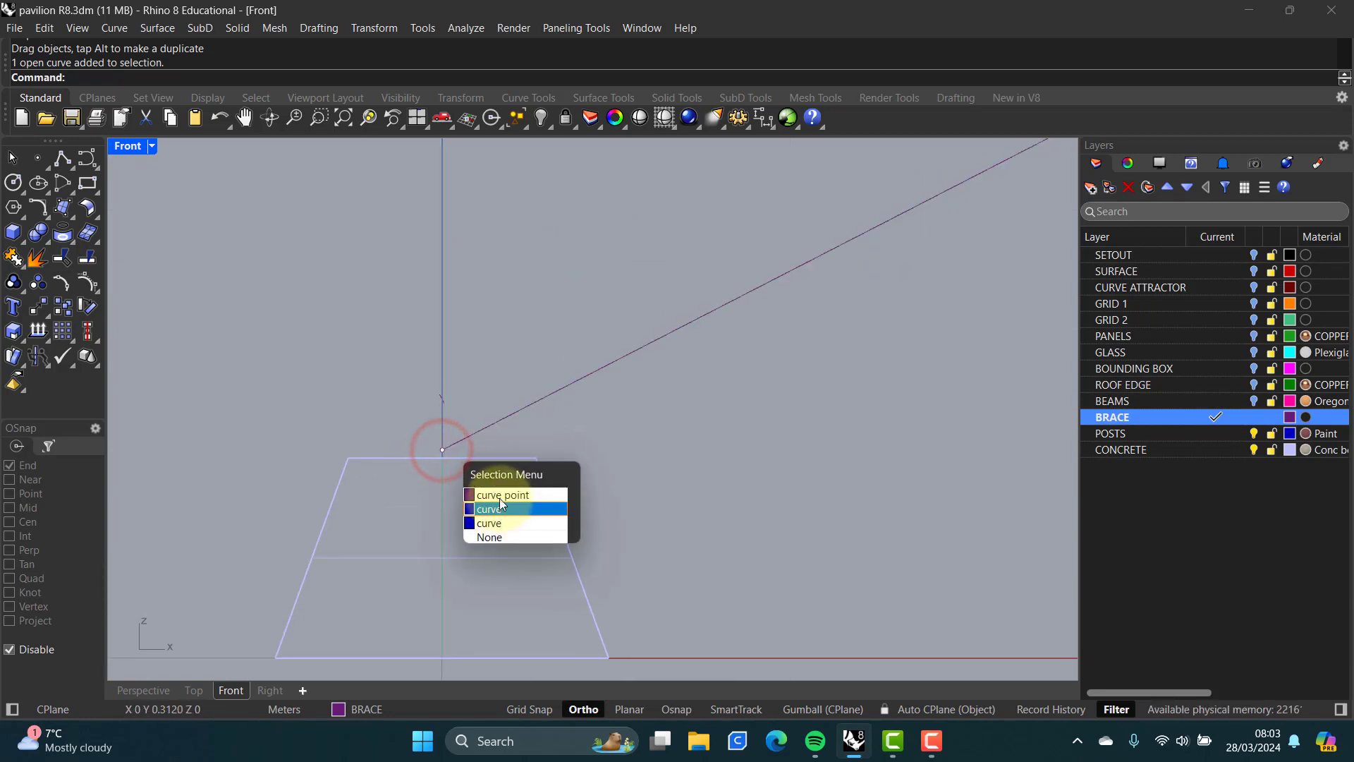
click(501, 496)
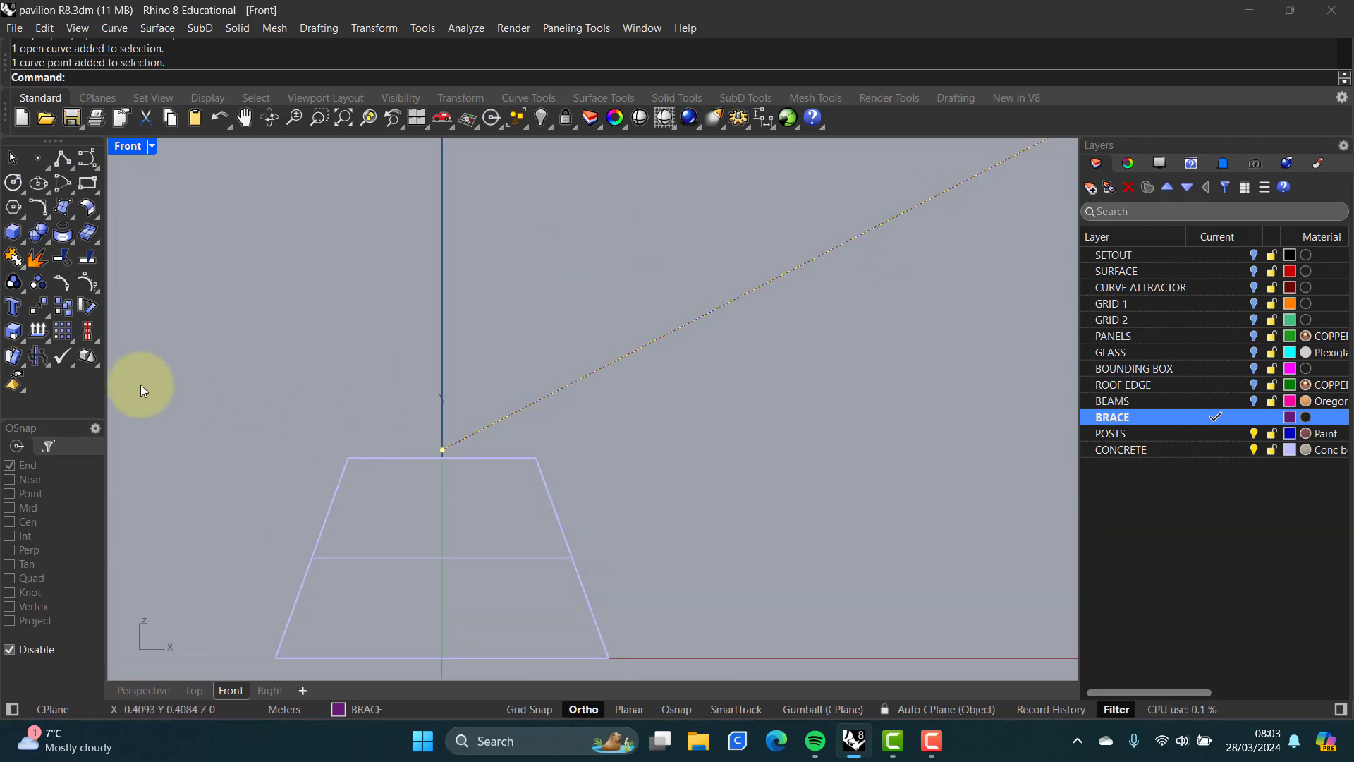
click(39, 306)
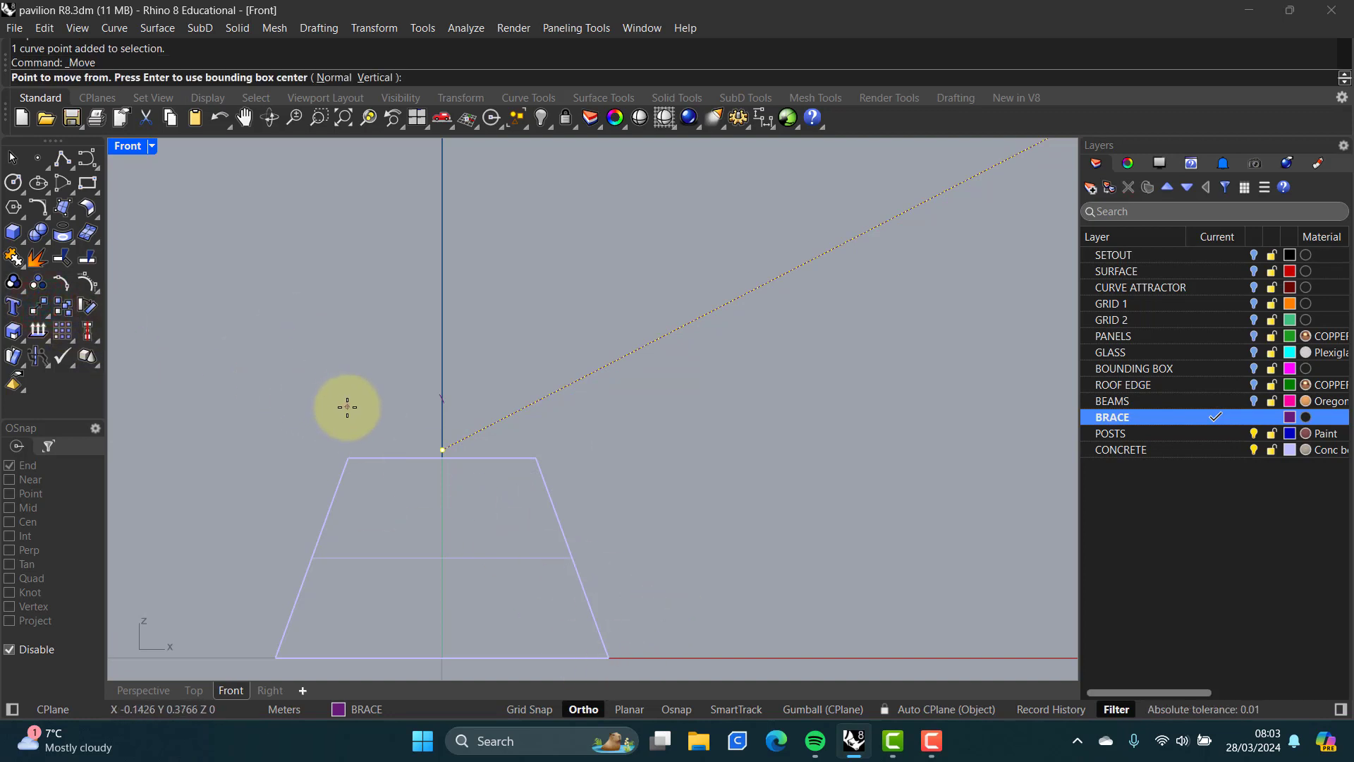
click(346, 407)
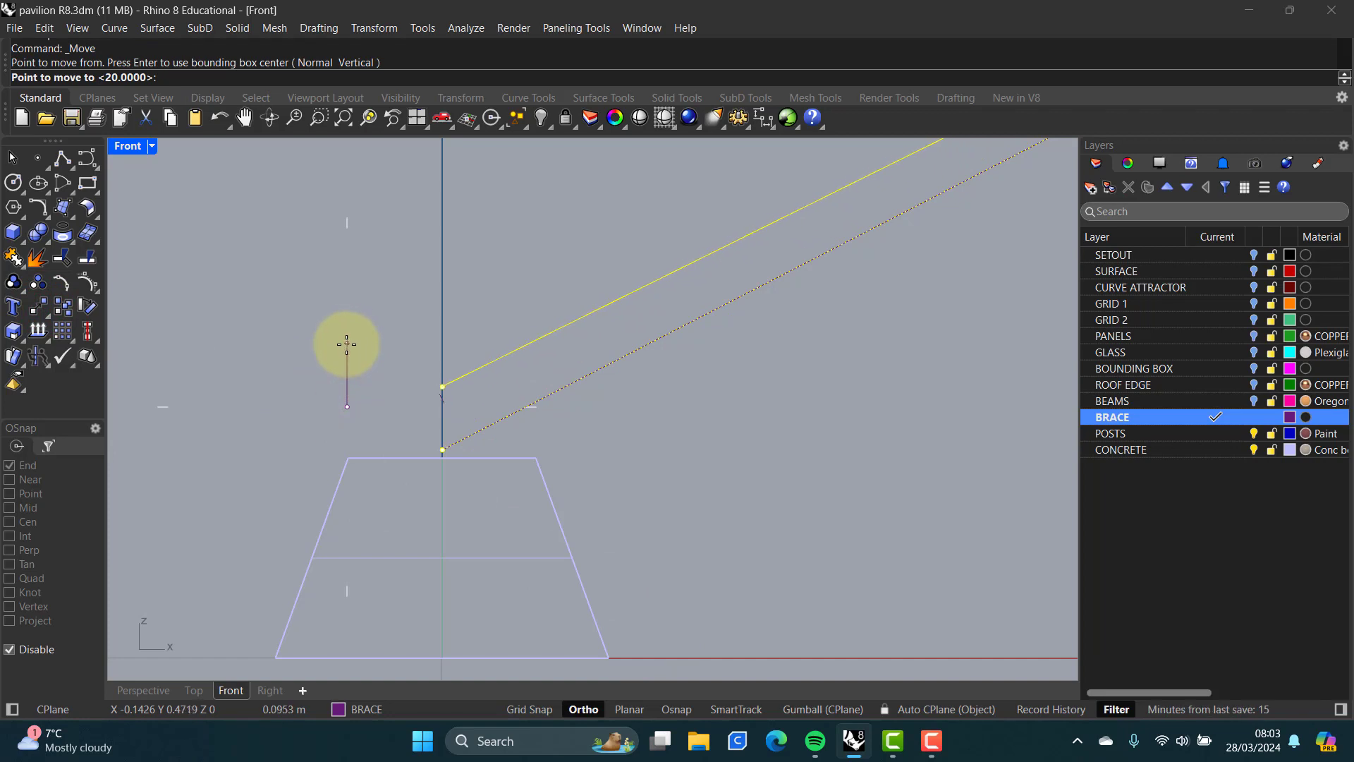
click(347, 345)
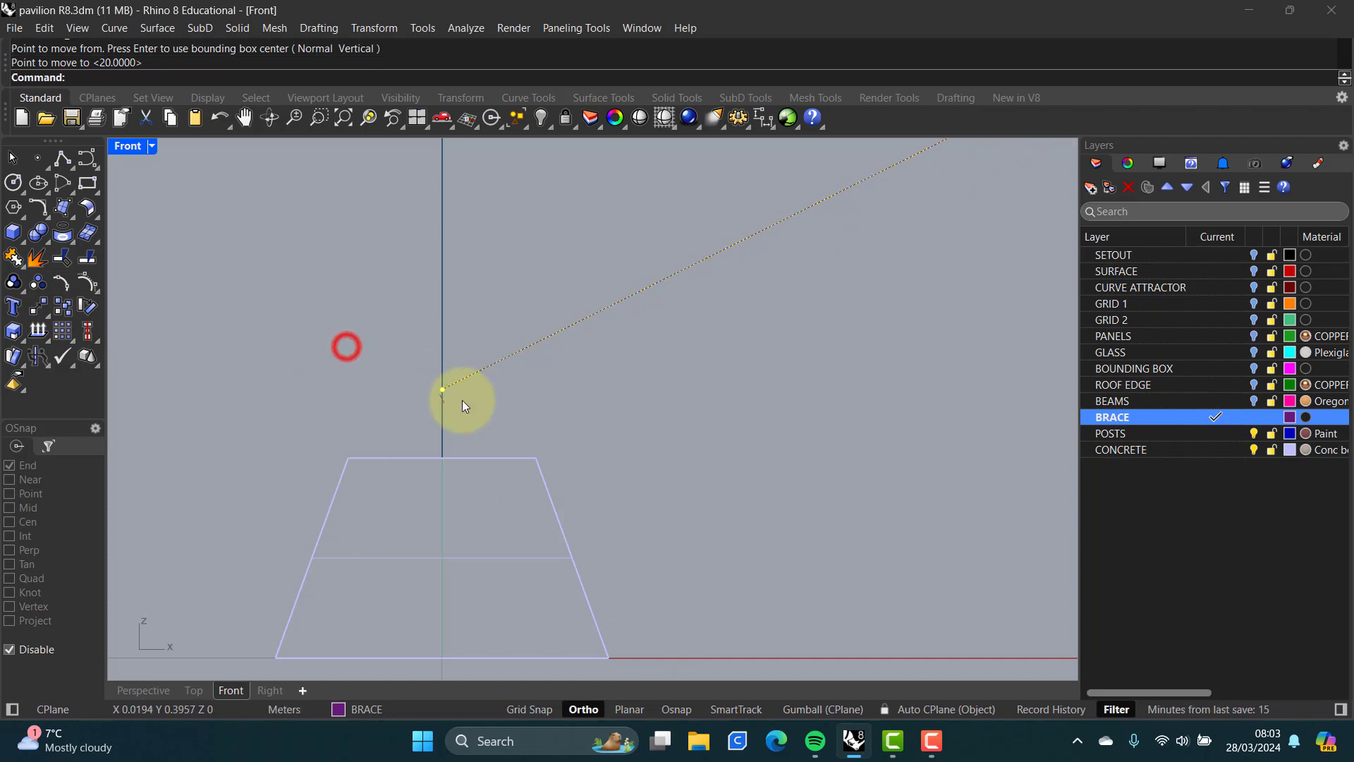
key(Escape)
- Delete the small leftover object on the corner post line just below the brace line's lower end
scroll(441, 399, up, 4)
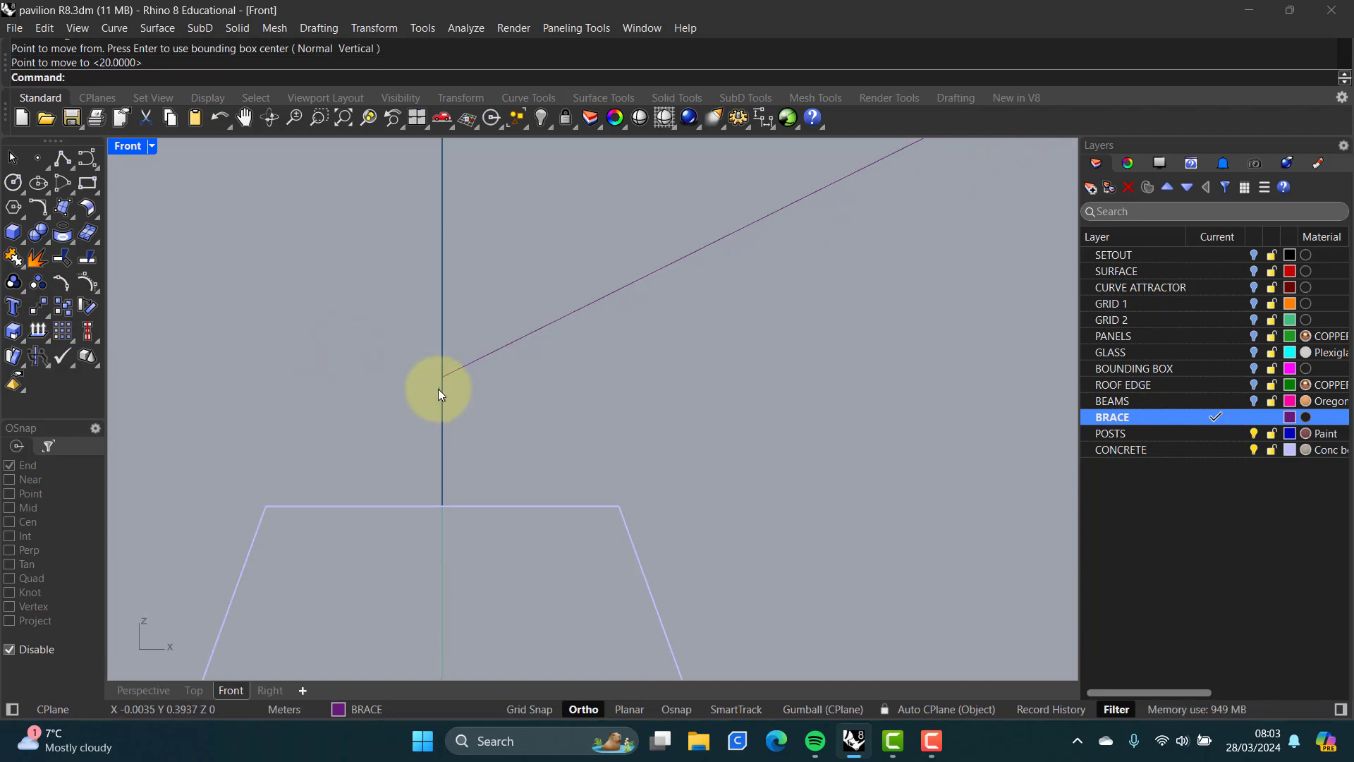
click(438, 388)
key(Delete)
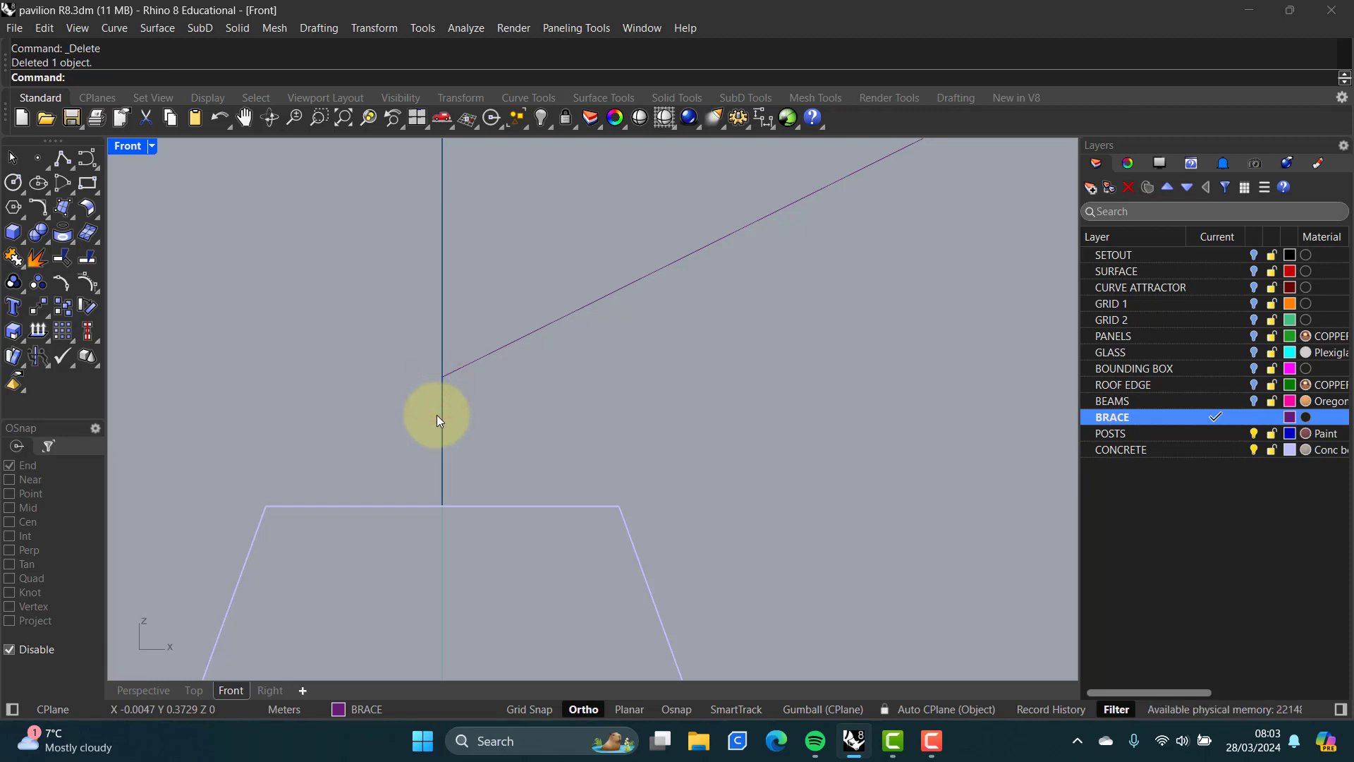
- Switch the maximised Perspective viewport to the SE isometric view
double_click(132, 148)
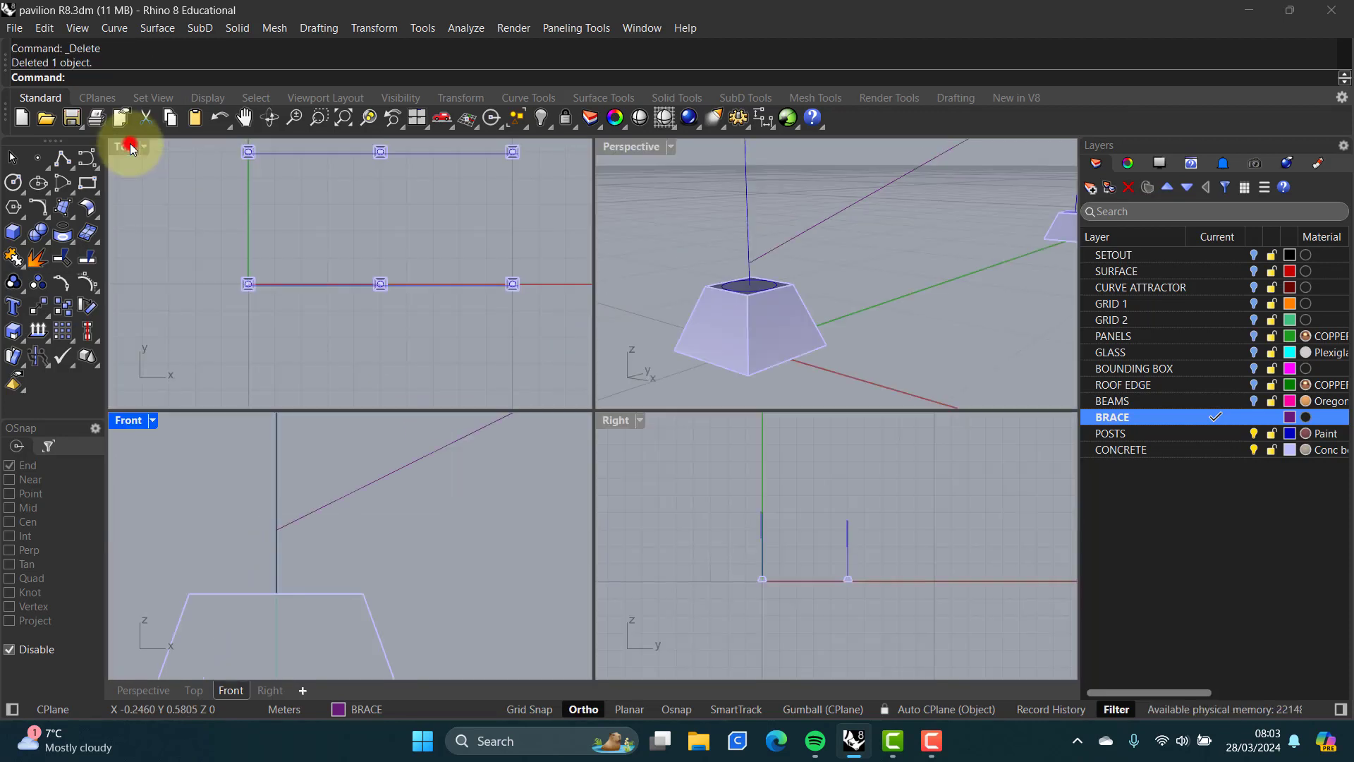
double_click(634, 150)
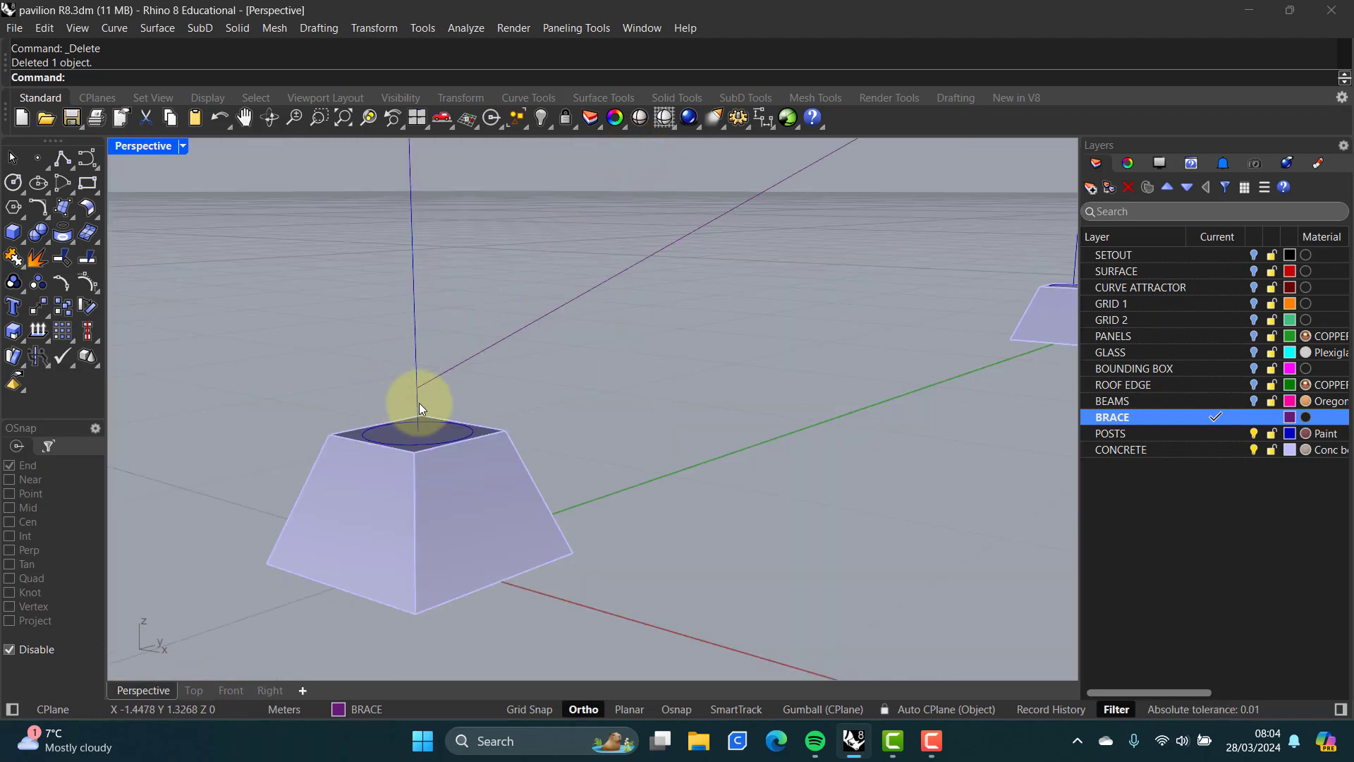
click(182, 147)
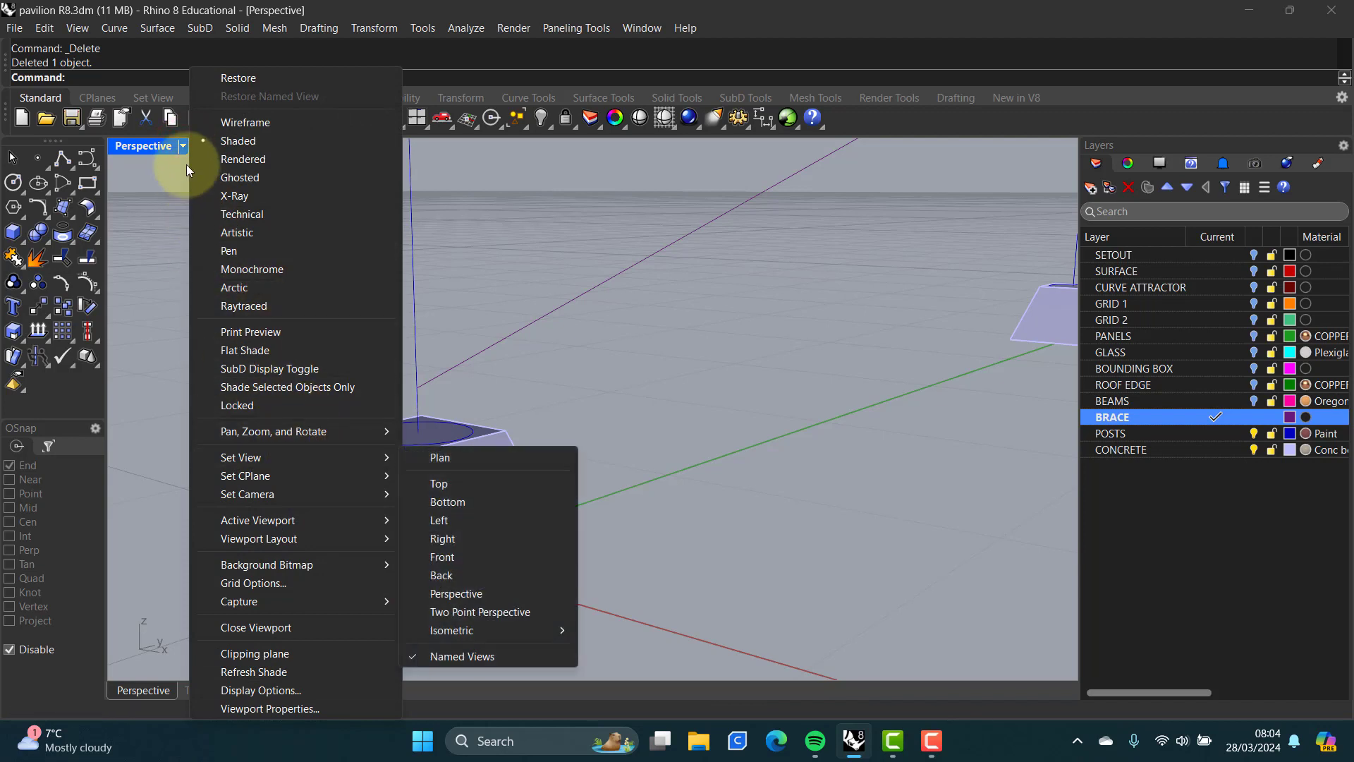
mouse_move(355, 457)
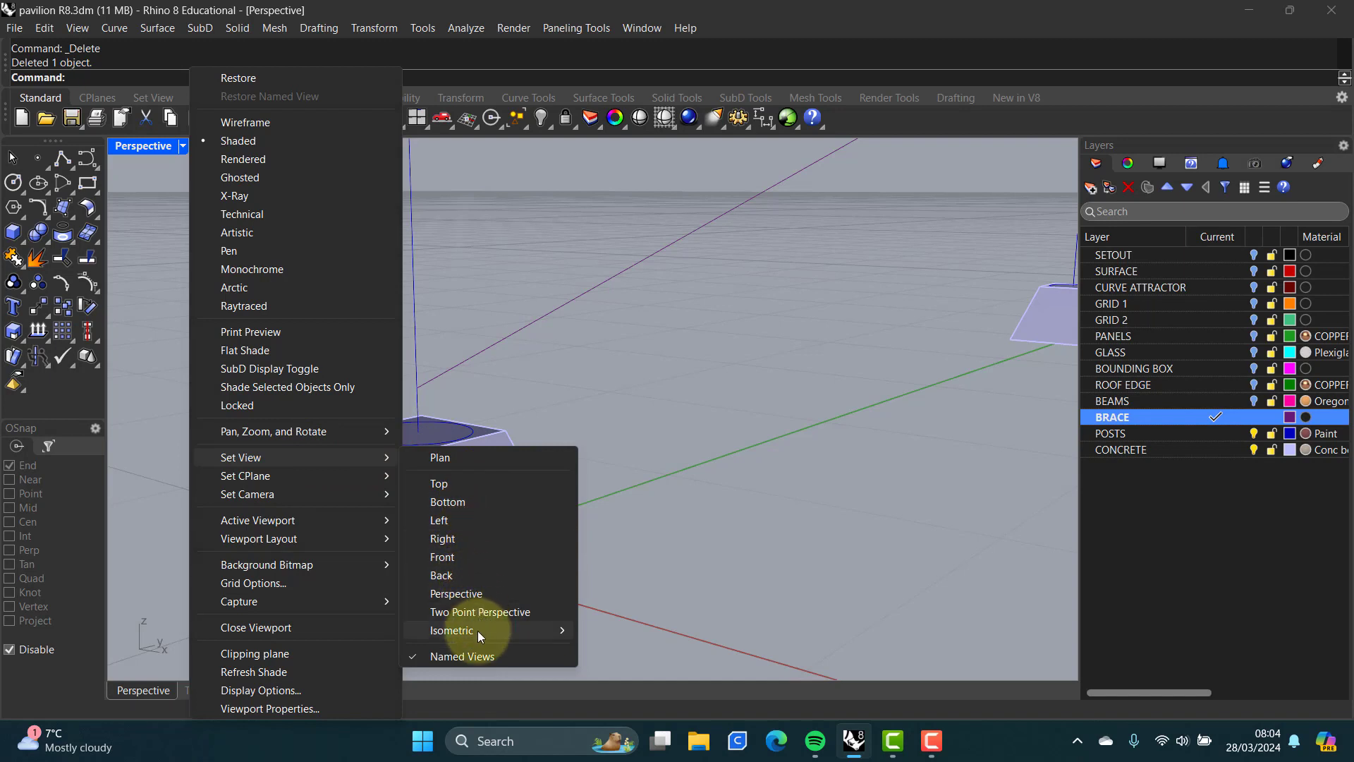
mouse_move(483, 630)
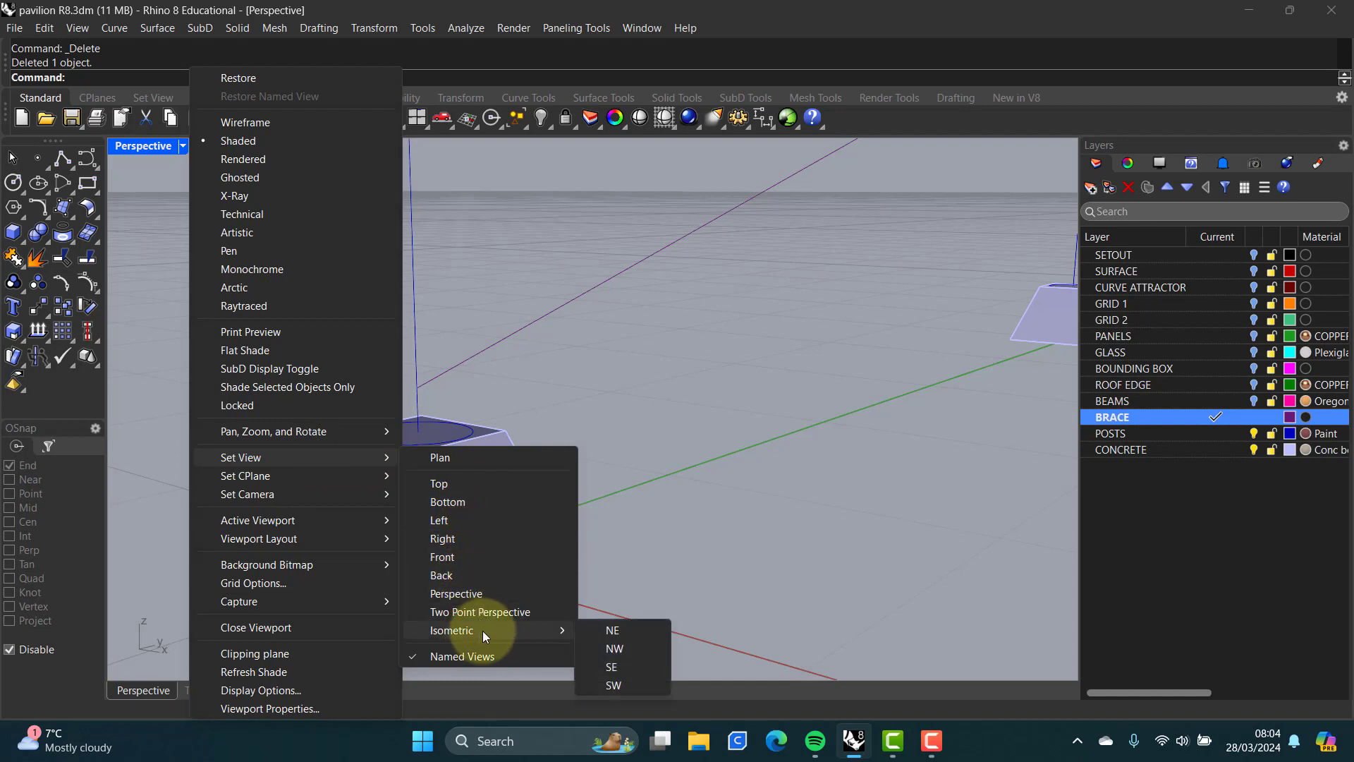
click(620, 665)
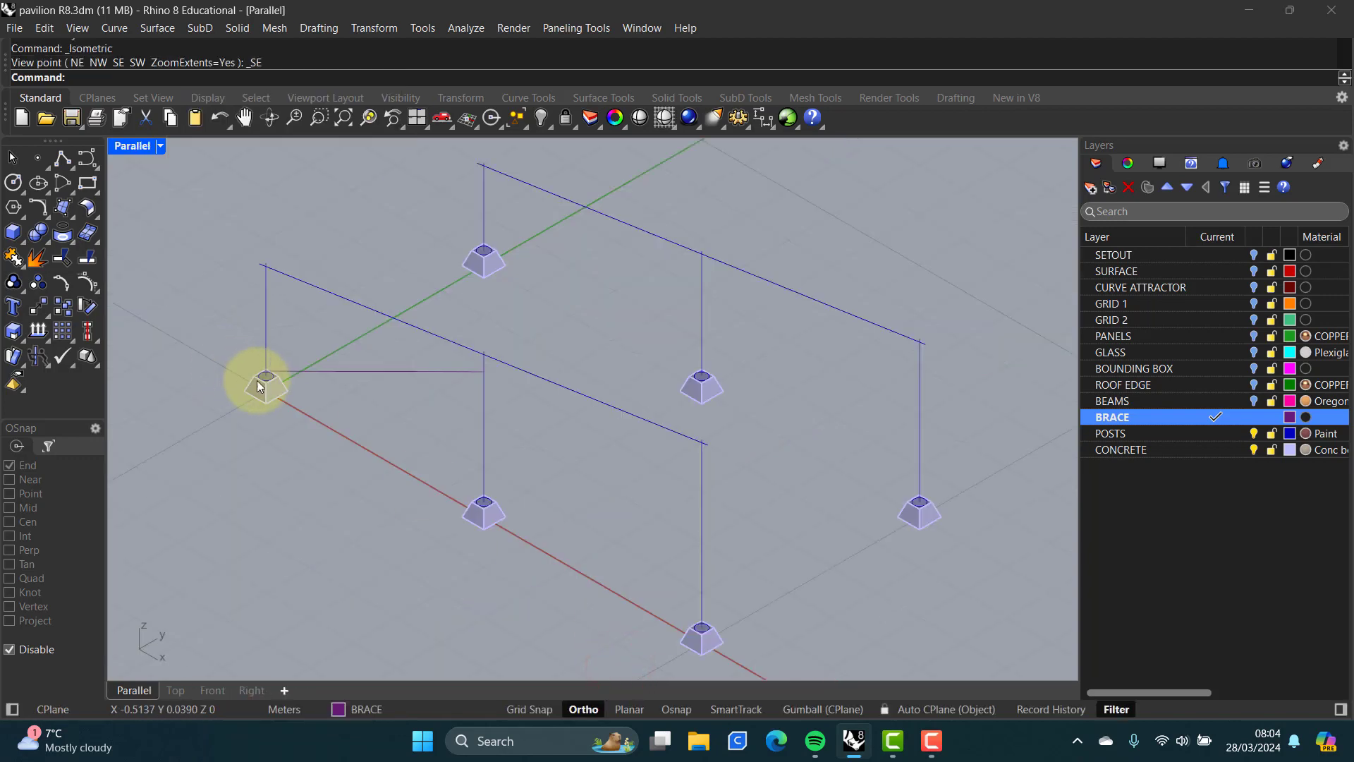
- Set the construction plane perpendicular to the brace line, with its origin snapped to the line's lower end point
scroll(242, 378, up, 10)
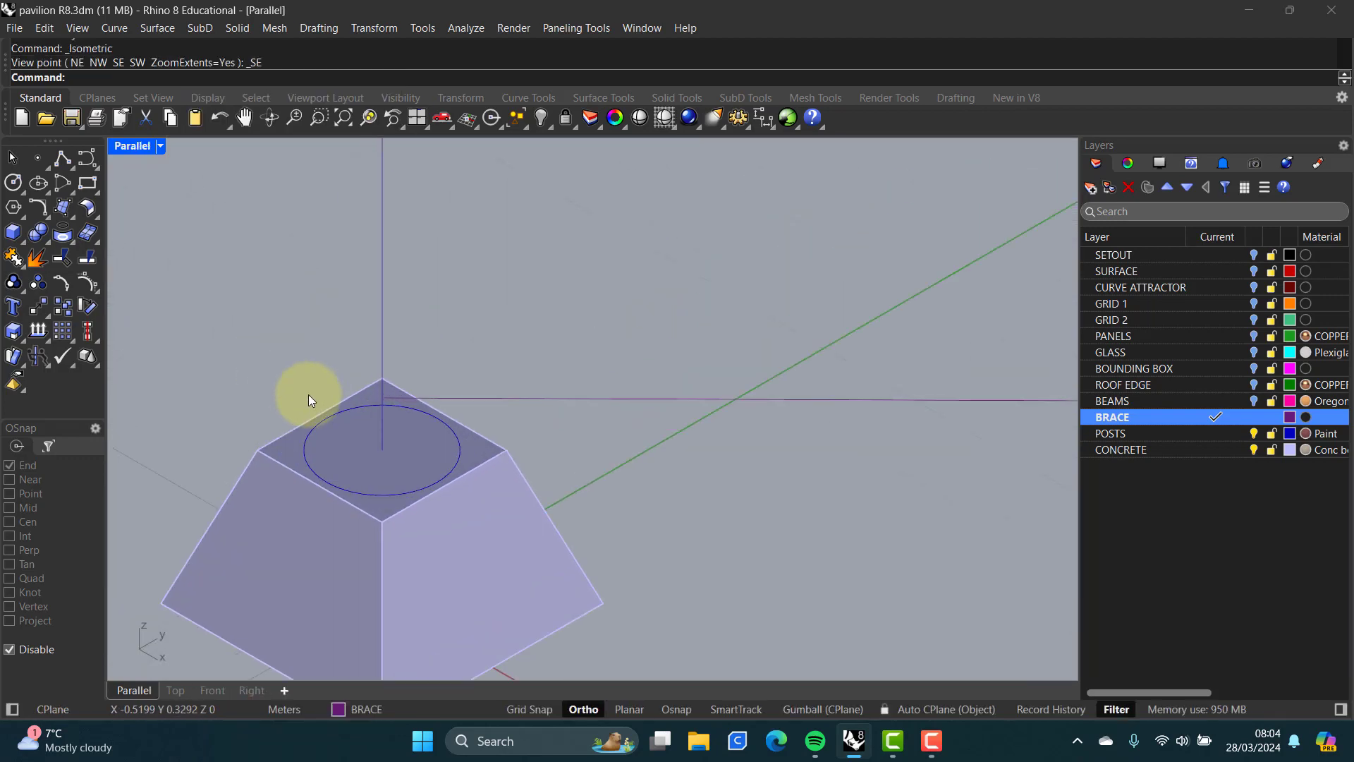
scroll(415, 422, up, 5)
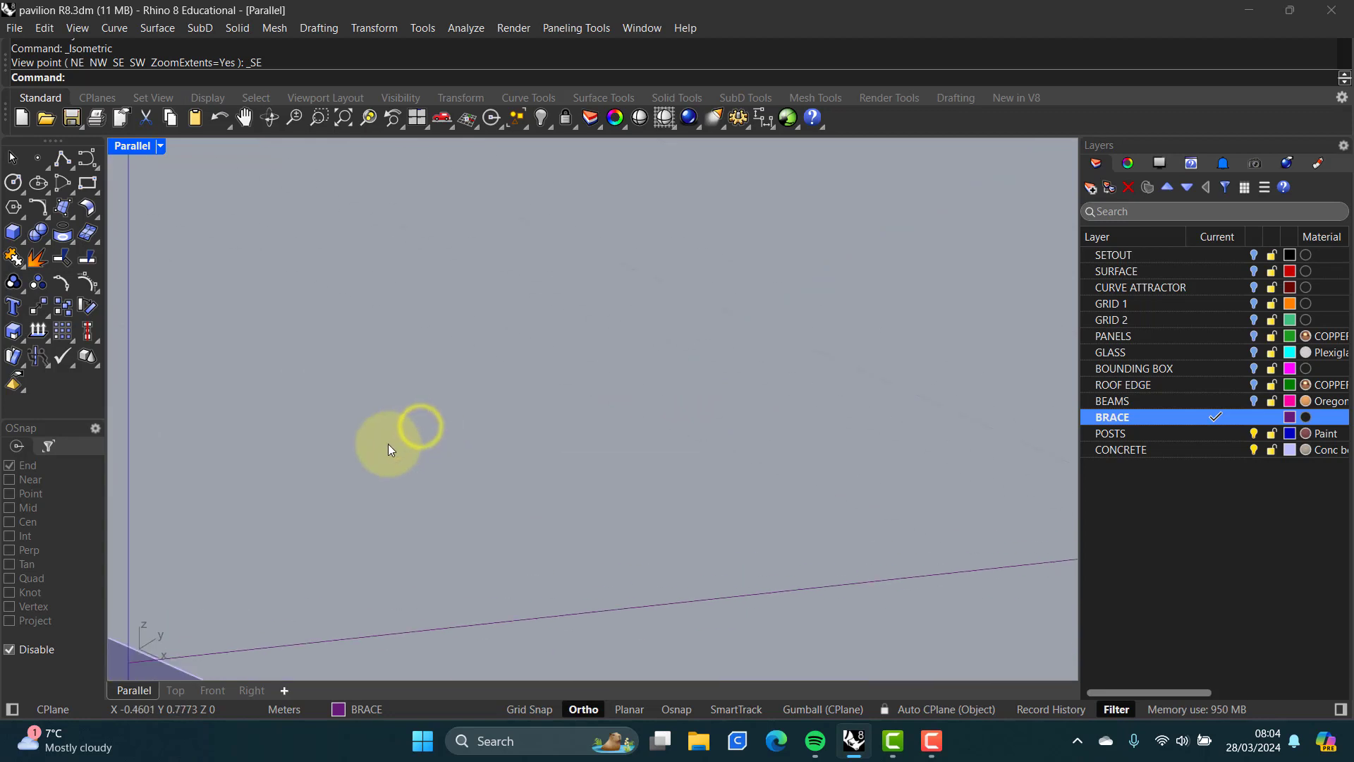
right_drag(388, 443, 790, 198)
right_drag(572, 380, 587, 371)
shift+right_drag(487, 402, 818, 230)
scroll(424, 522, up, 2)
shift+right_drag(423, 523, 549, 457)
right_drag(510, 472, 495, 479)
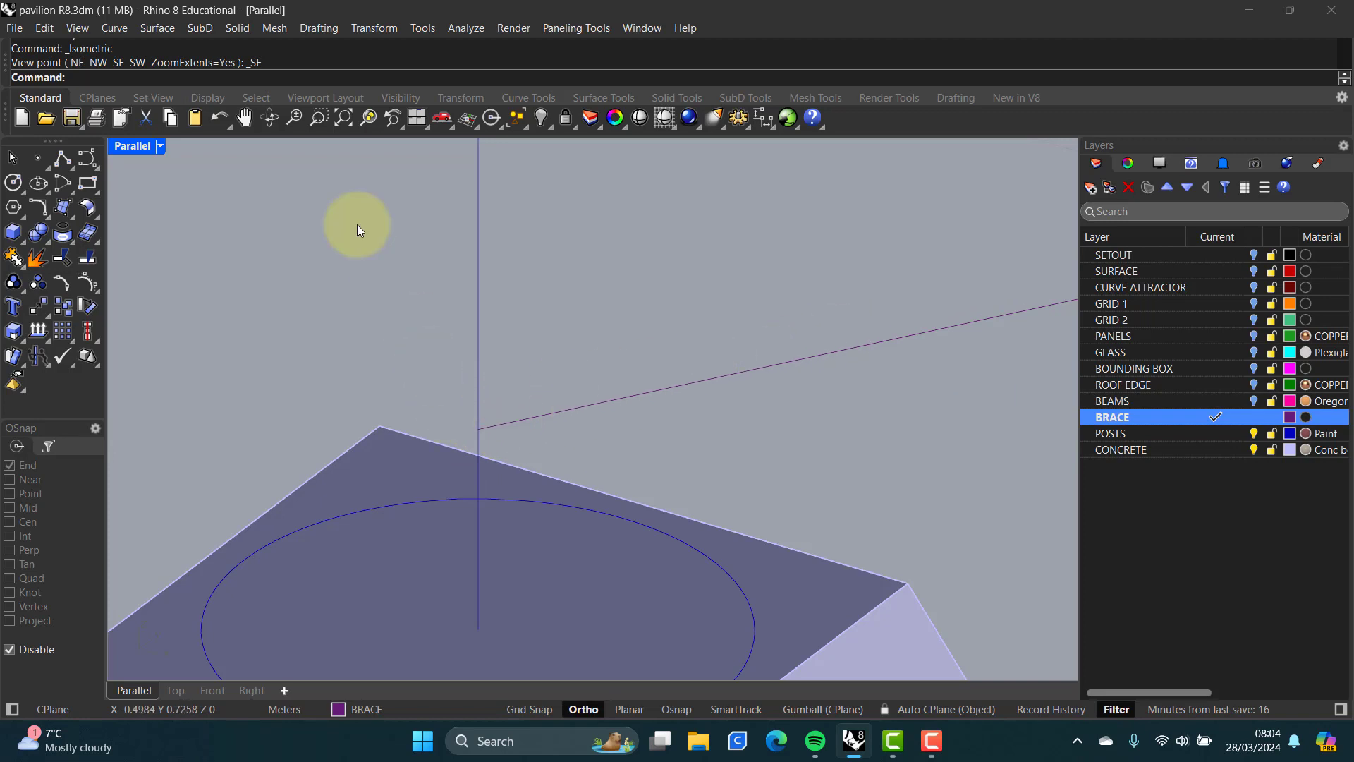
click(97, 98)
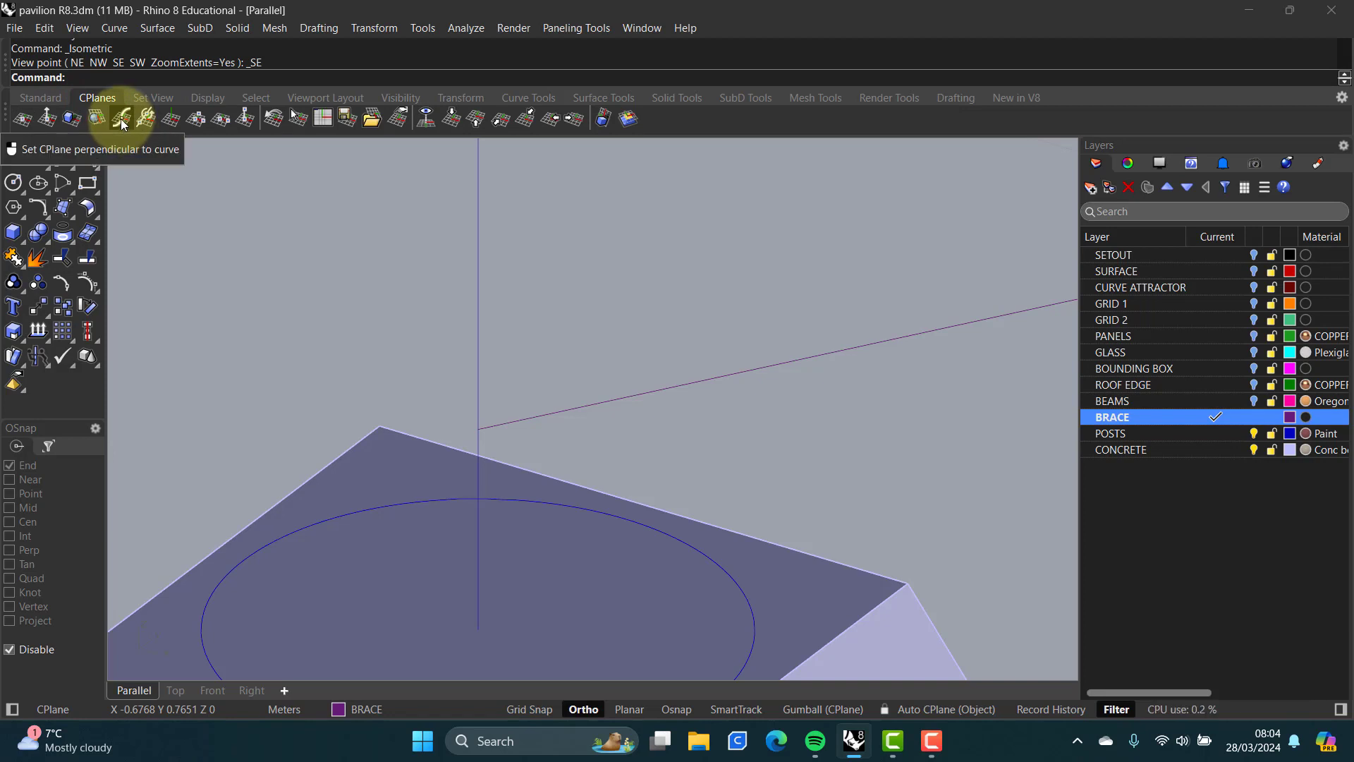
click(121, 121)
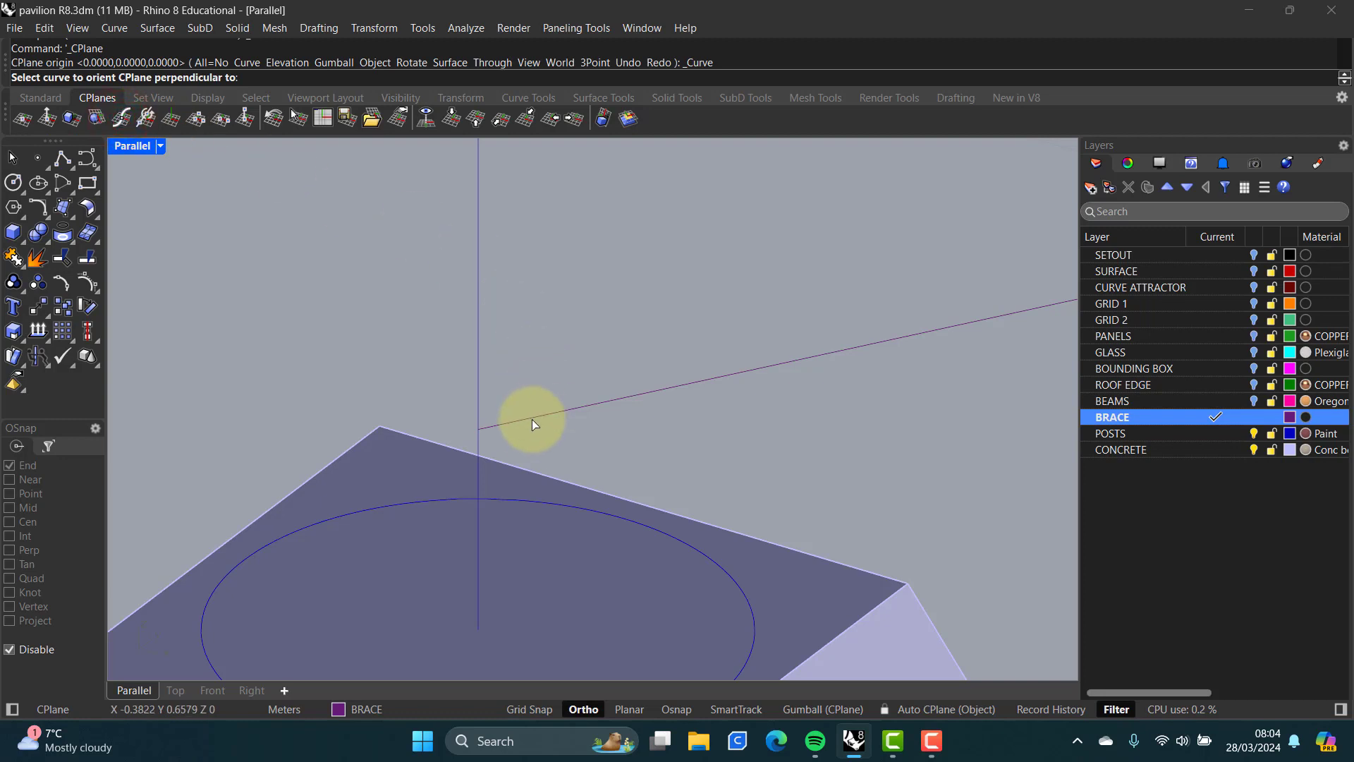
click(505, 422)
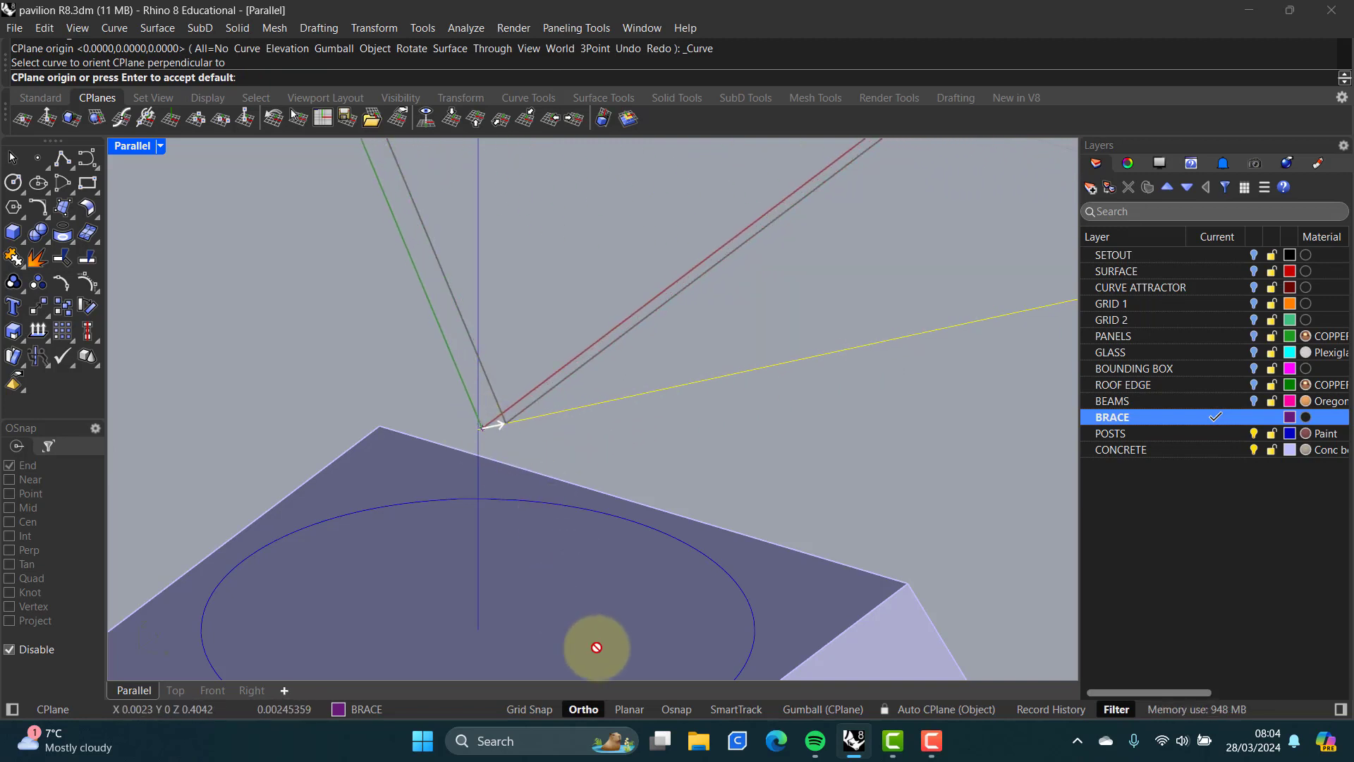
click(677, 708)
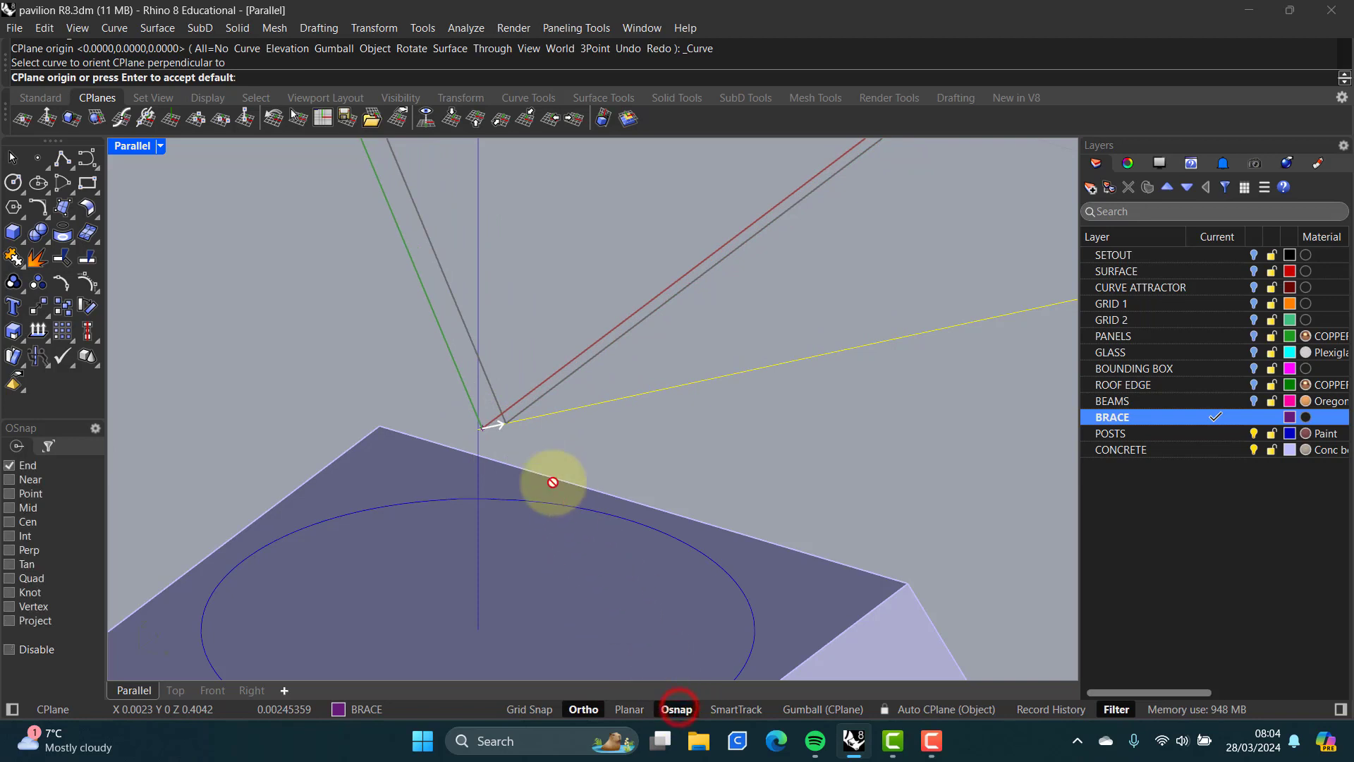
click(478, 432)
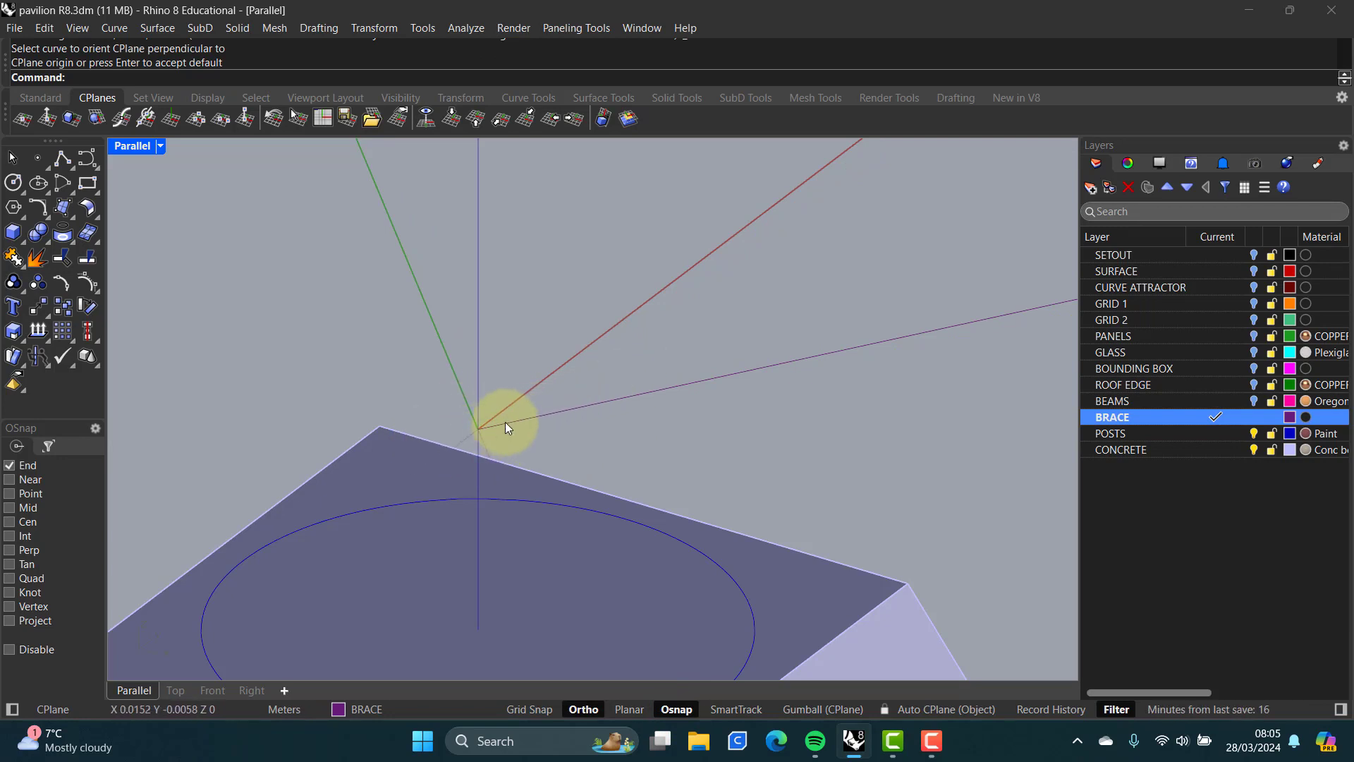
- Draw a circle of radius 0.0075 m centred on the brace line's lower end point
click(13, 182)
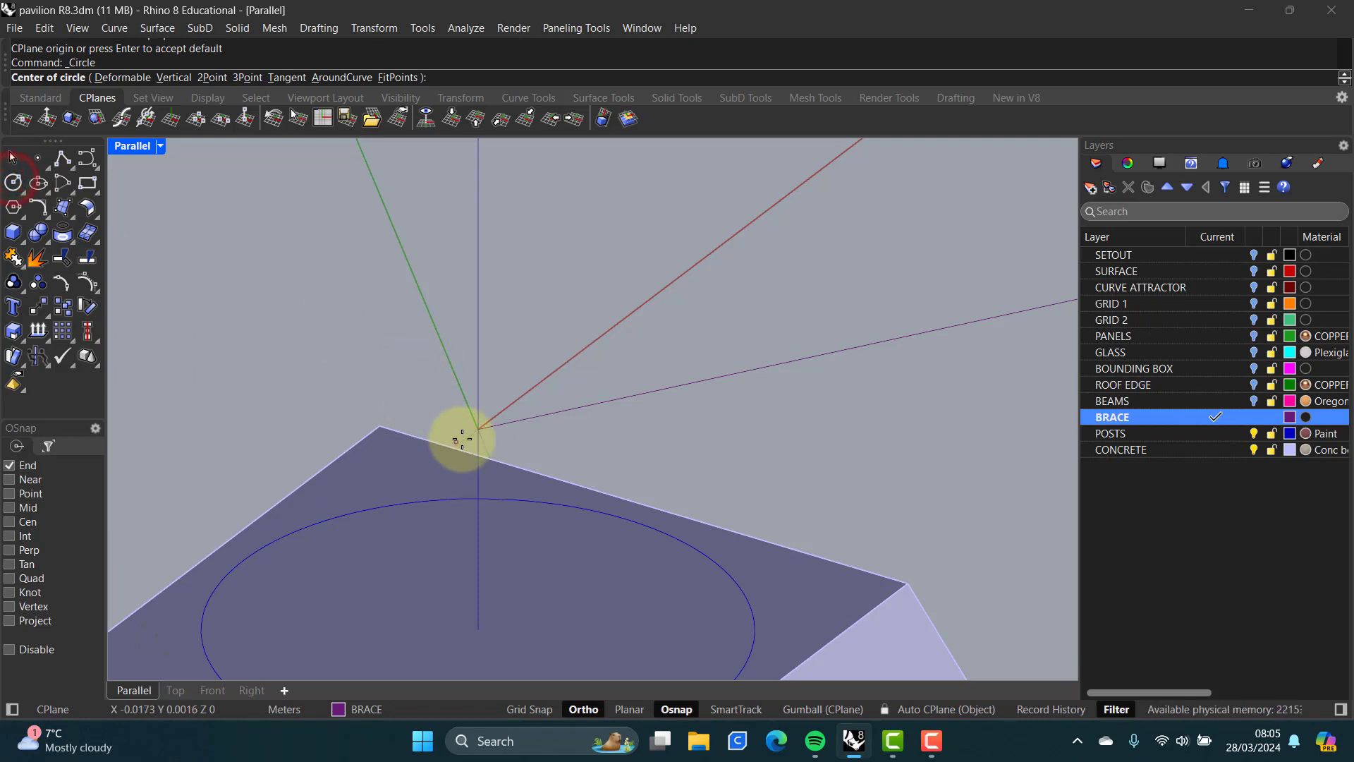
scroll(472, 427, up, 3)
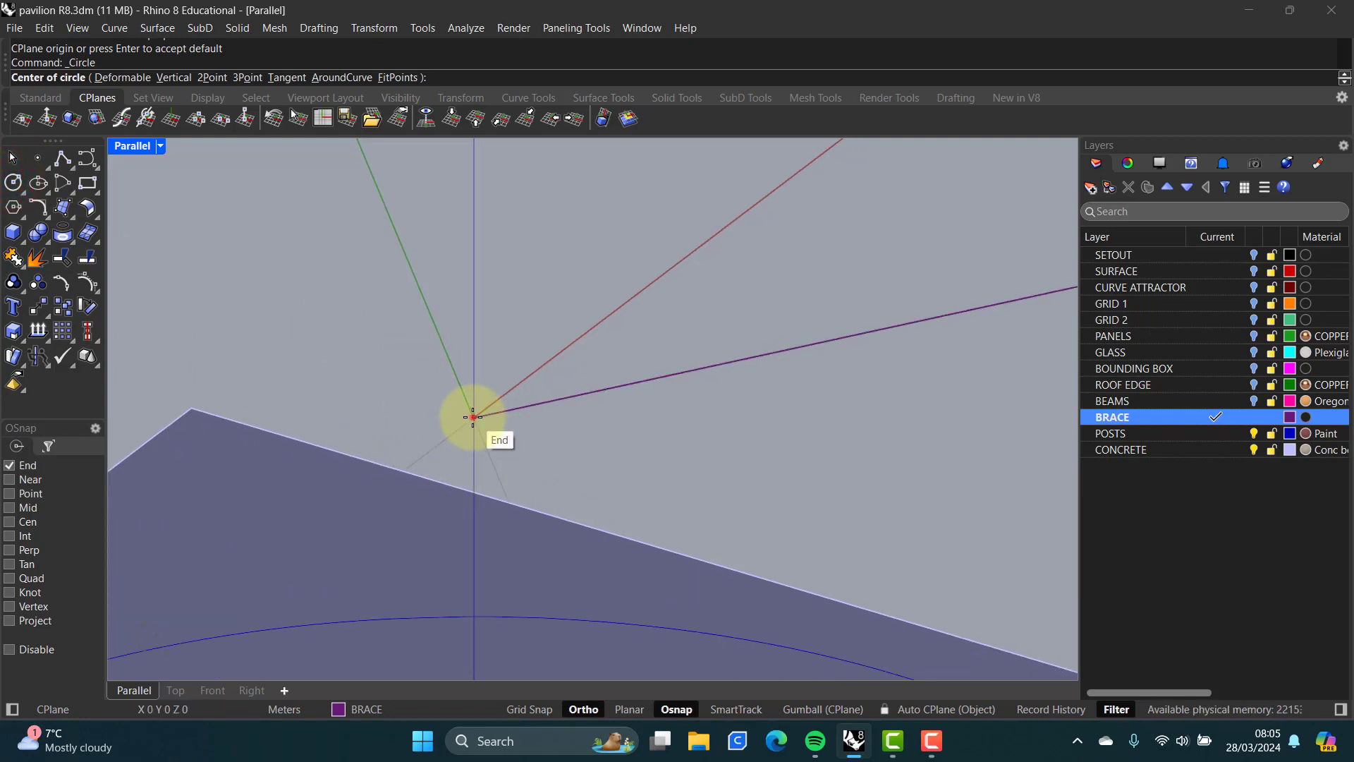
click(473, 417)
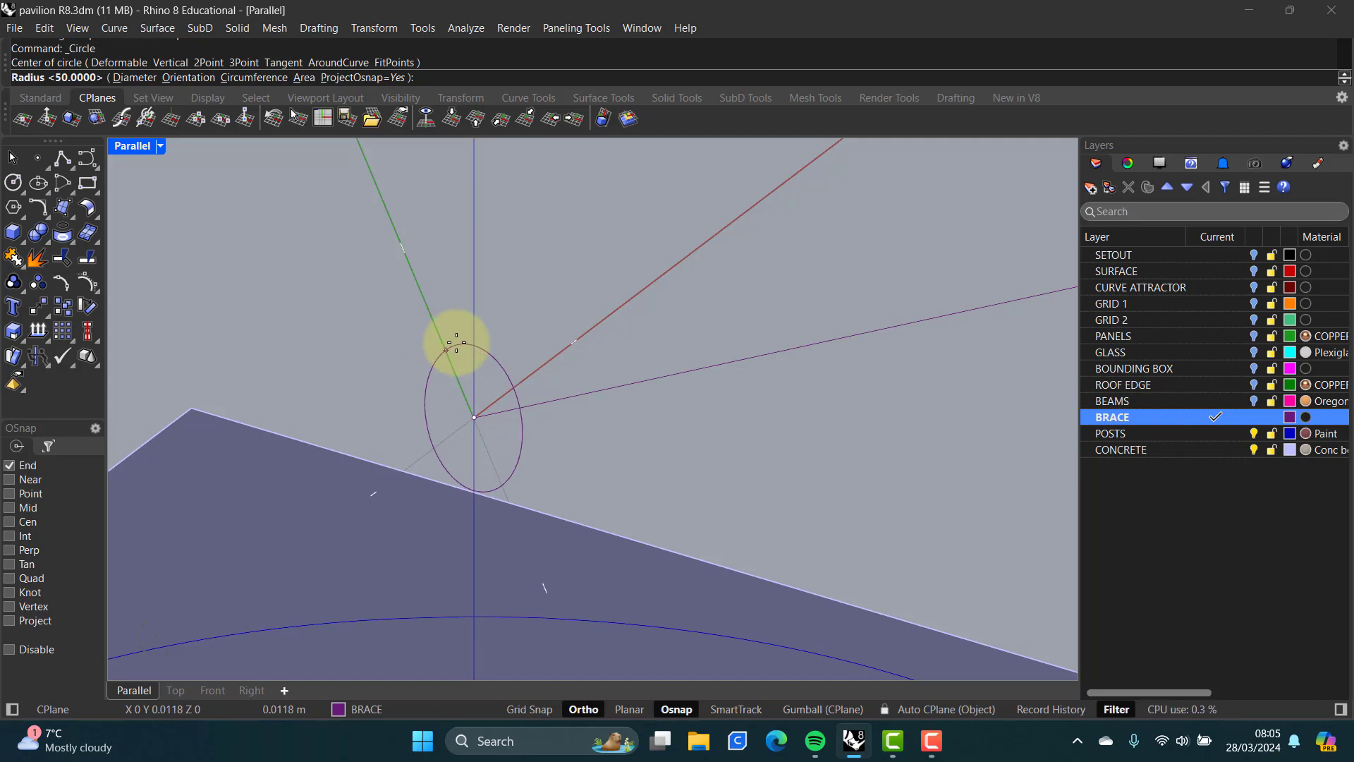
text(0.0)
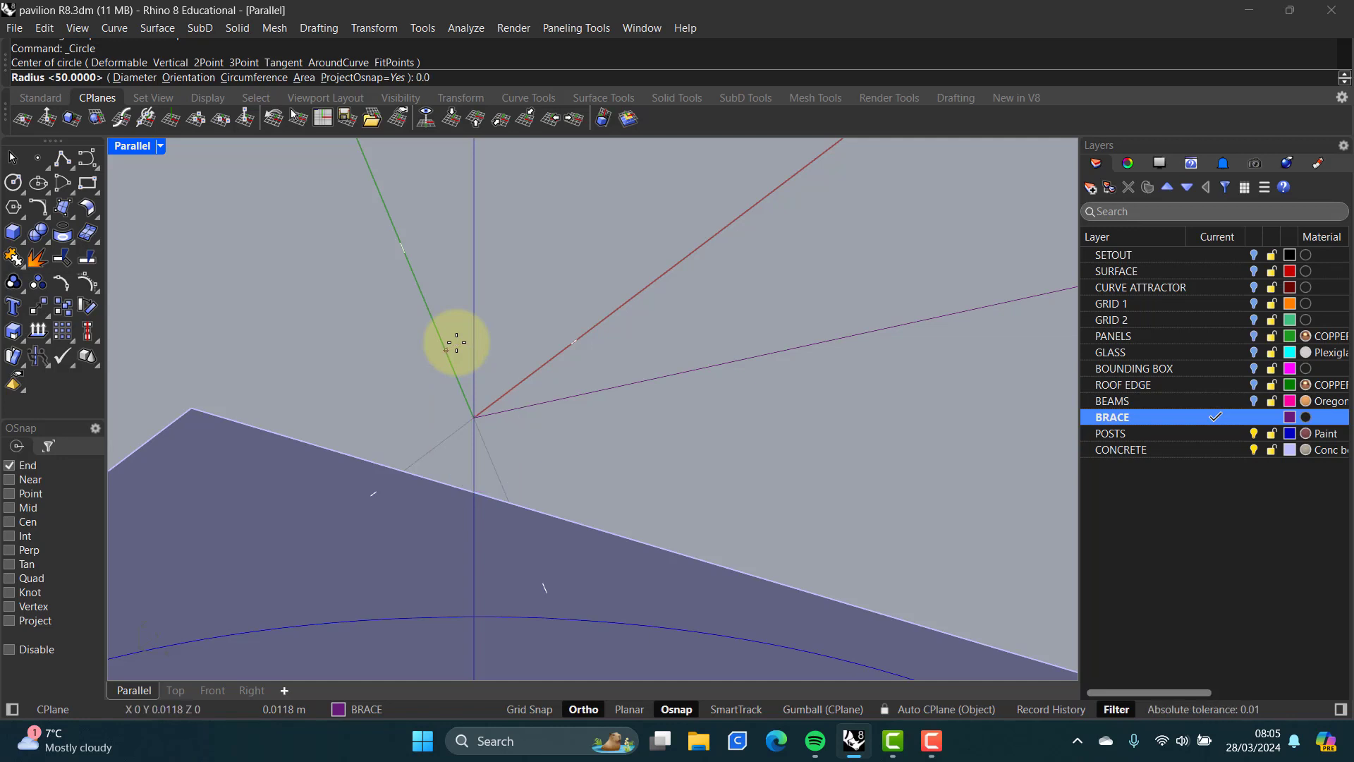
text(075)
key(Return)
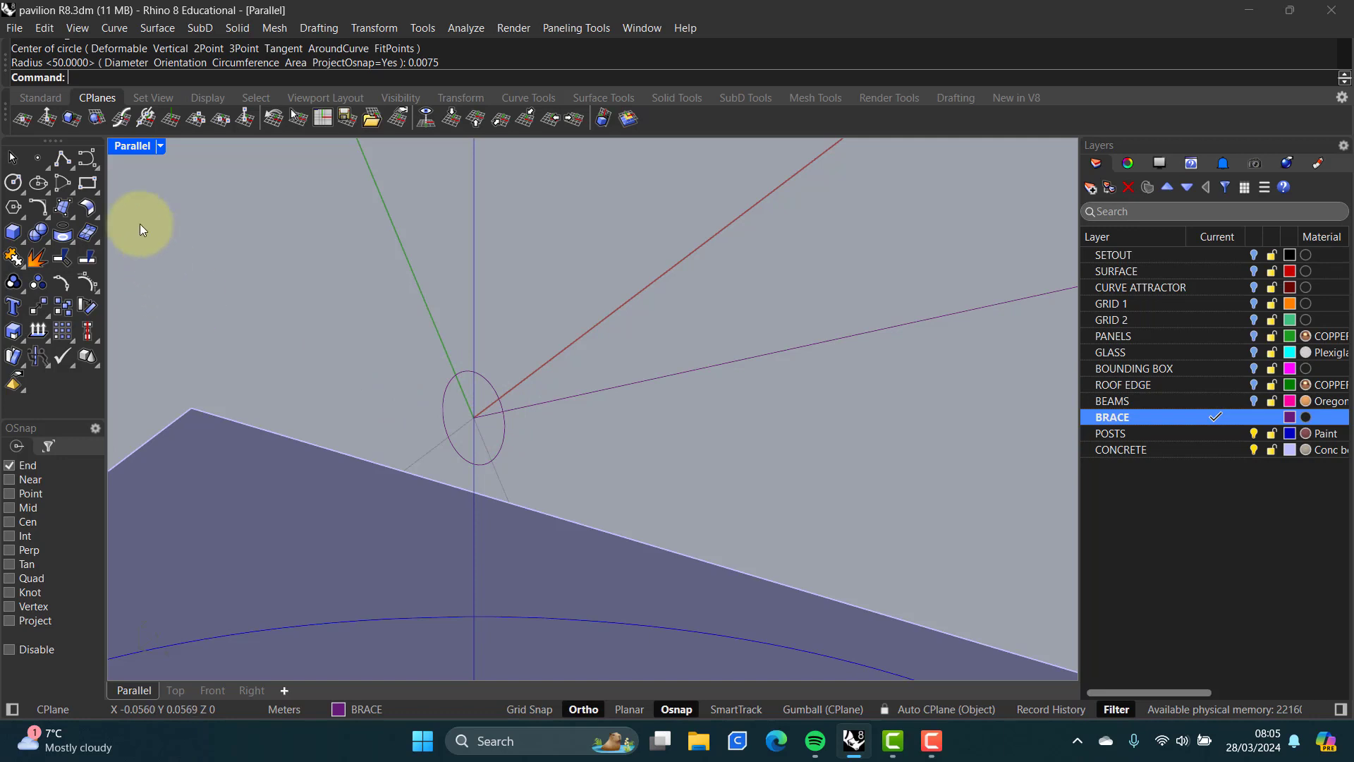
- Extrude the brace circle as a solid along the brace line to its upper end at the middle post
text(ExtrudeCrv)
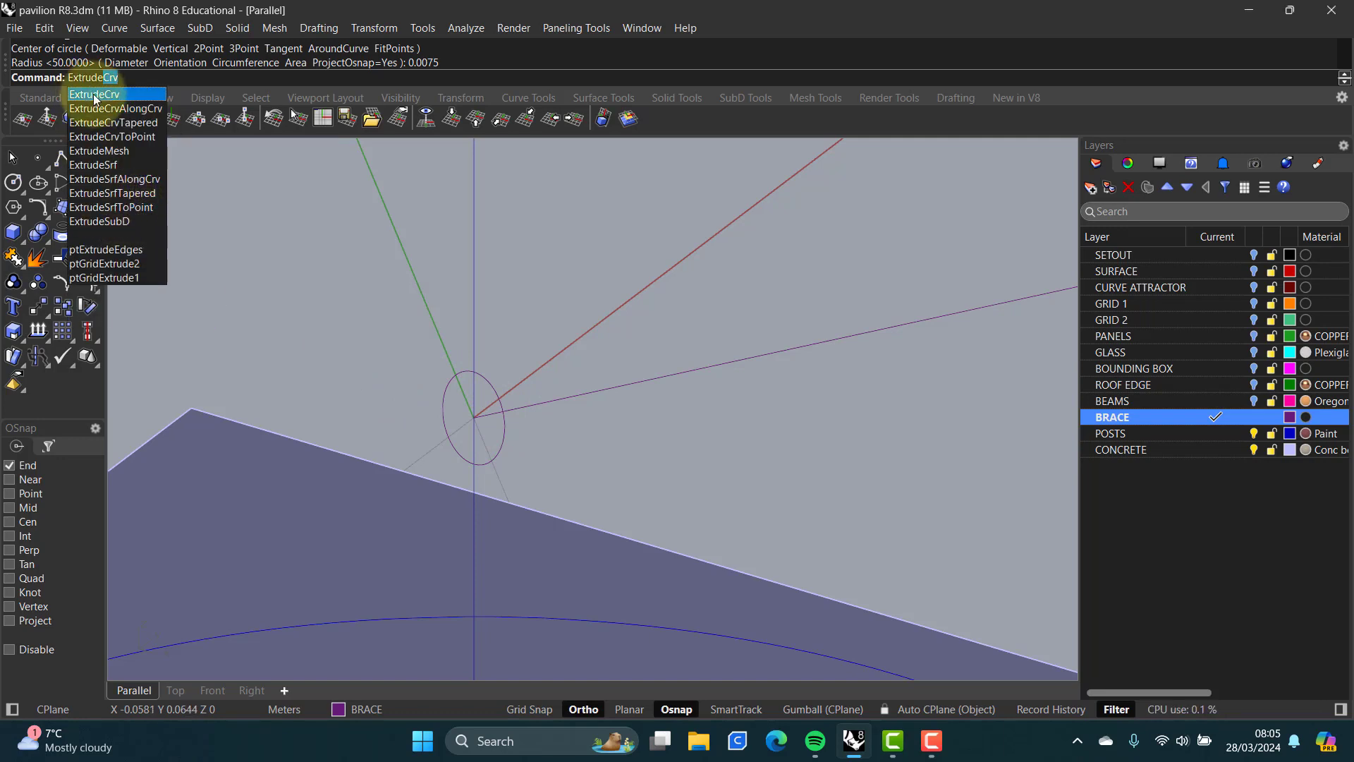
click(94, 94)
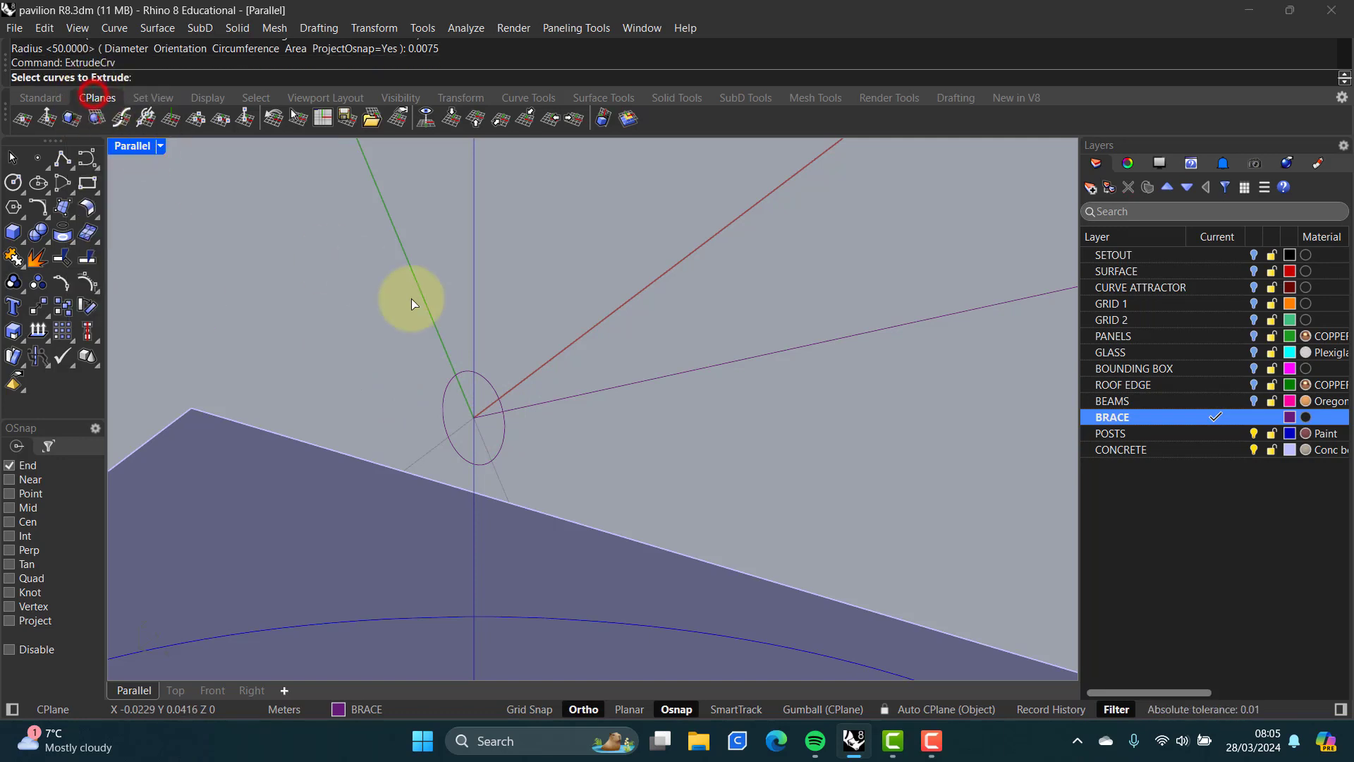
click(502, 438)
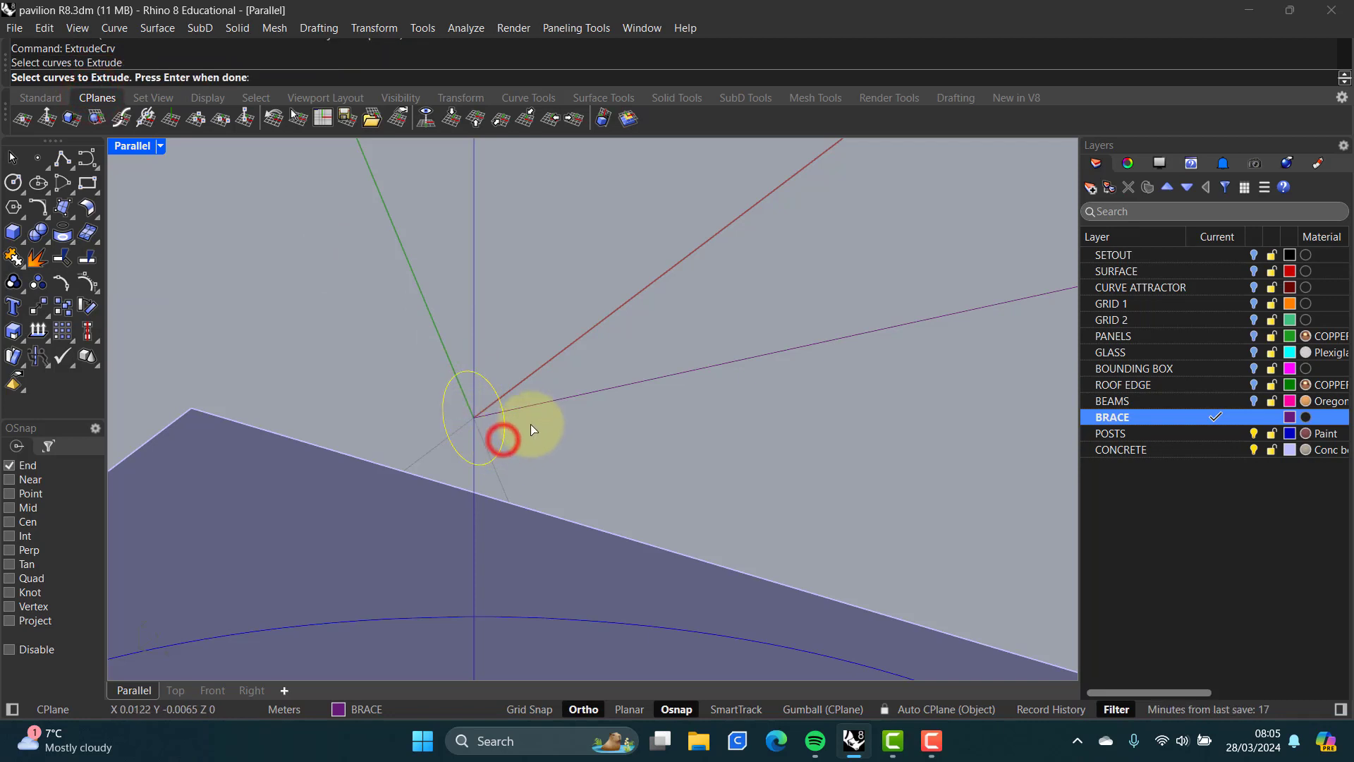
key(Return)
scroll(712, 399, down, 6)
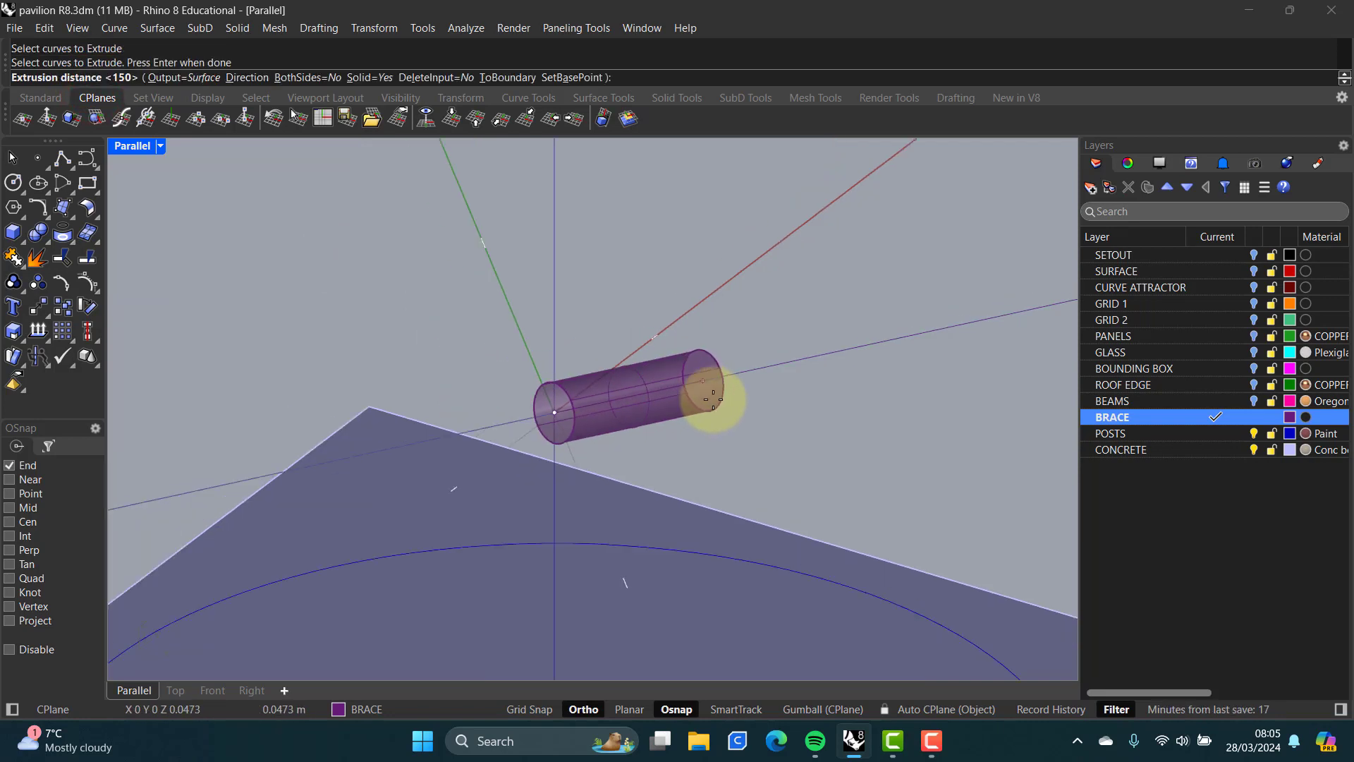
scroll(881, 358, down, 8)
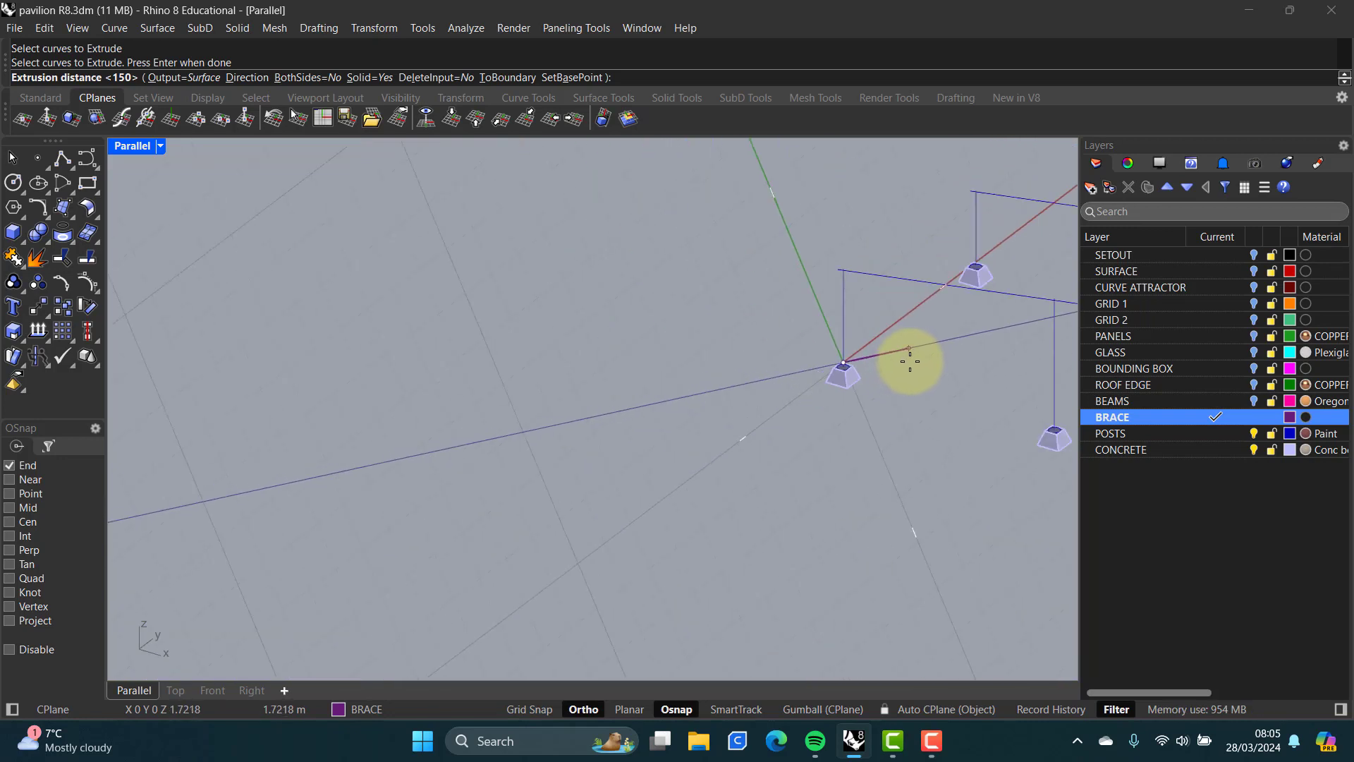
right_drag(907, 361, 594, 381)
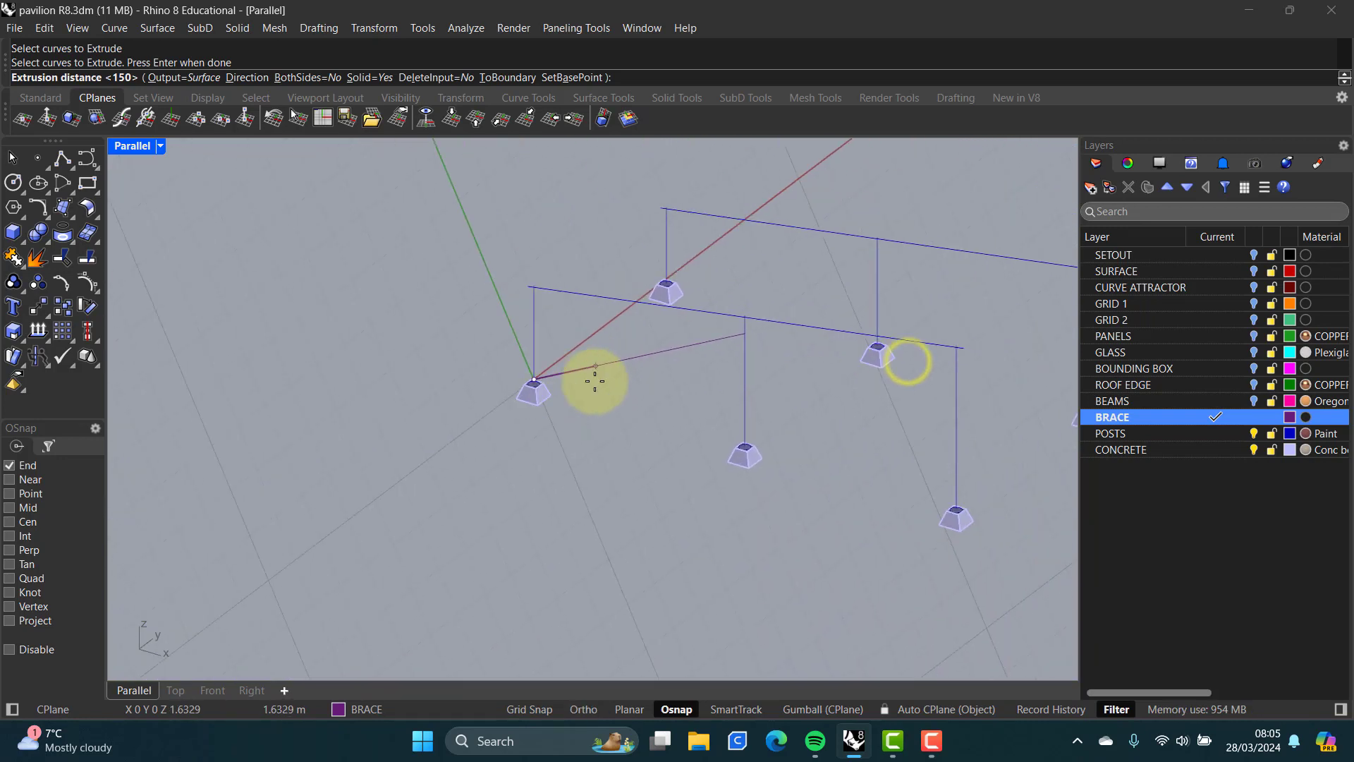
shift+click(735, 335)
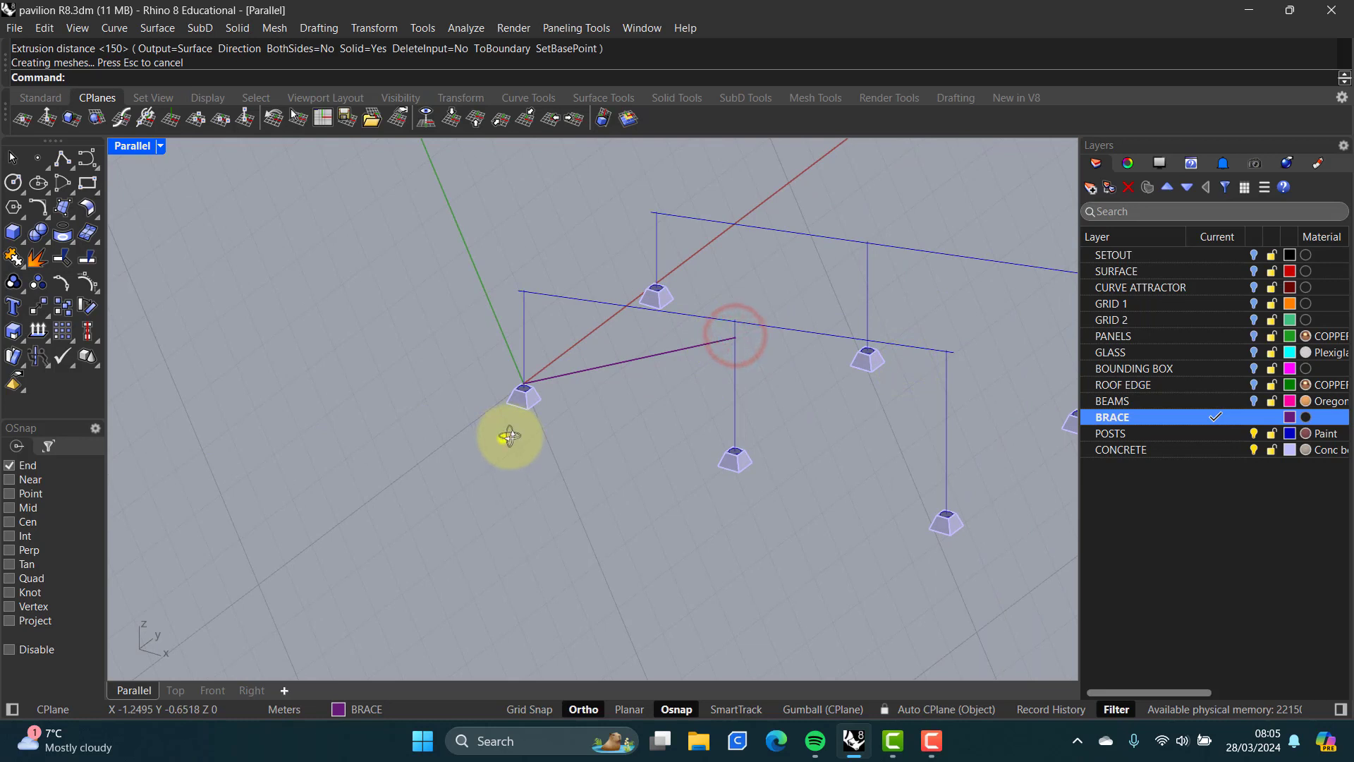
right_drag(505, 438, 520, 427)
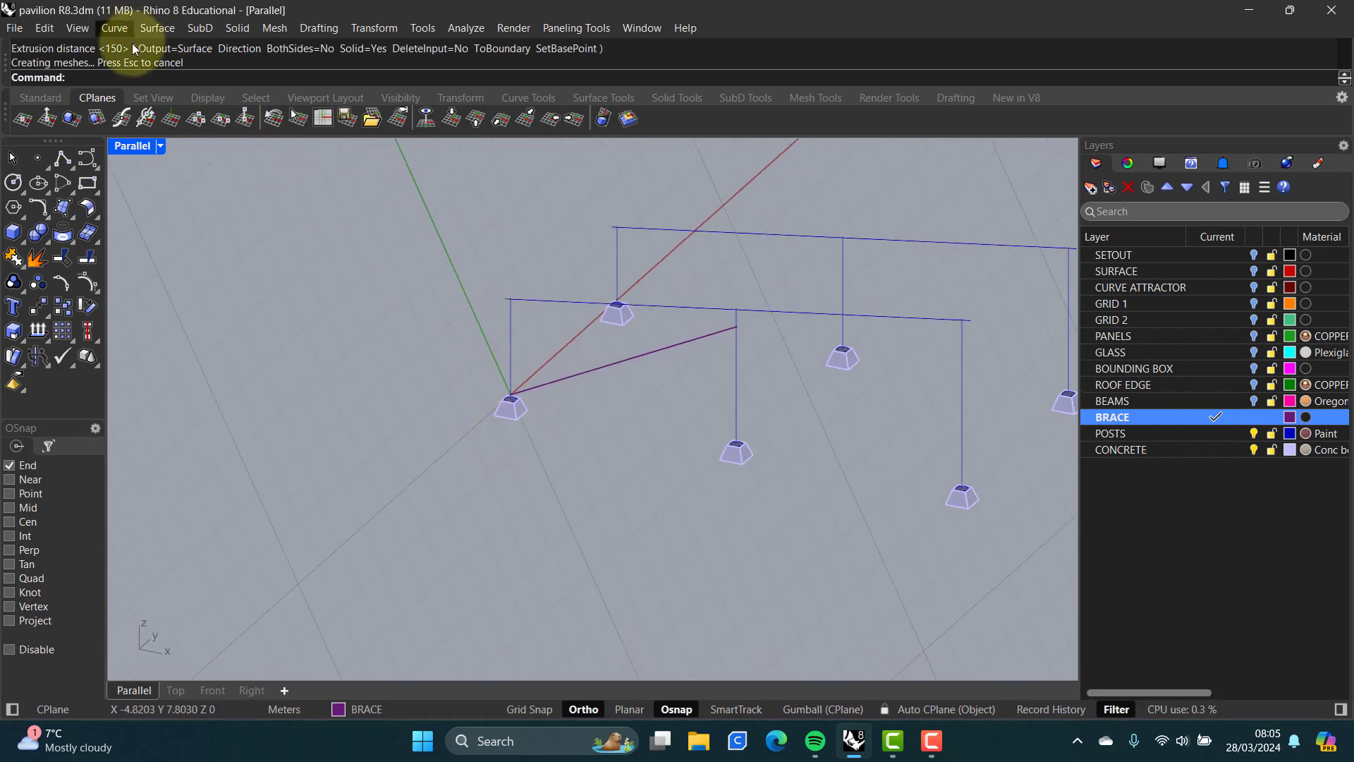
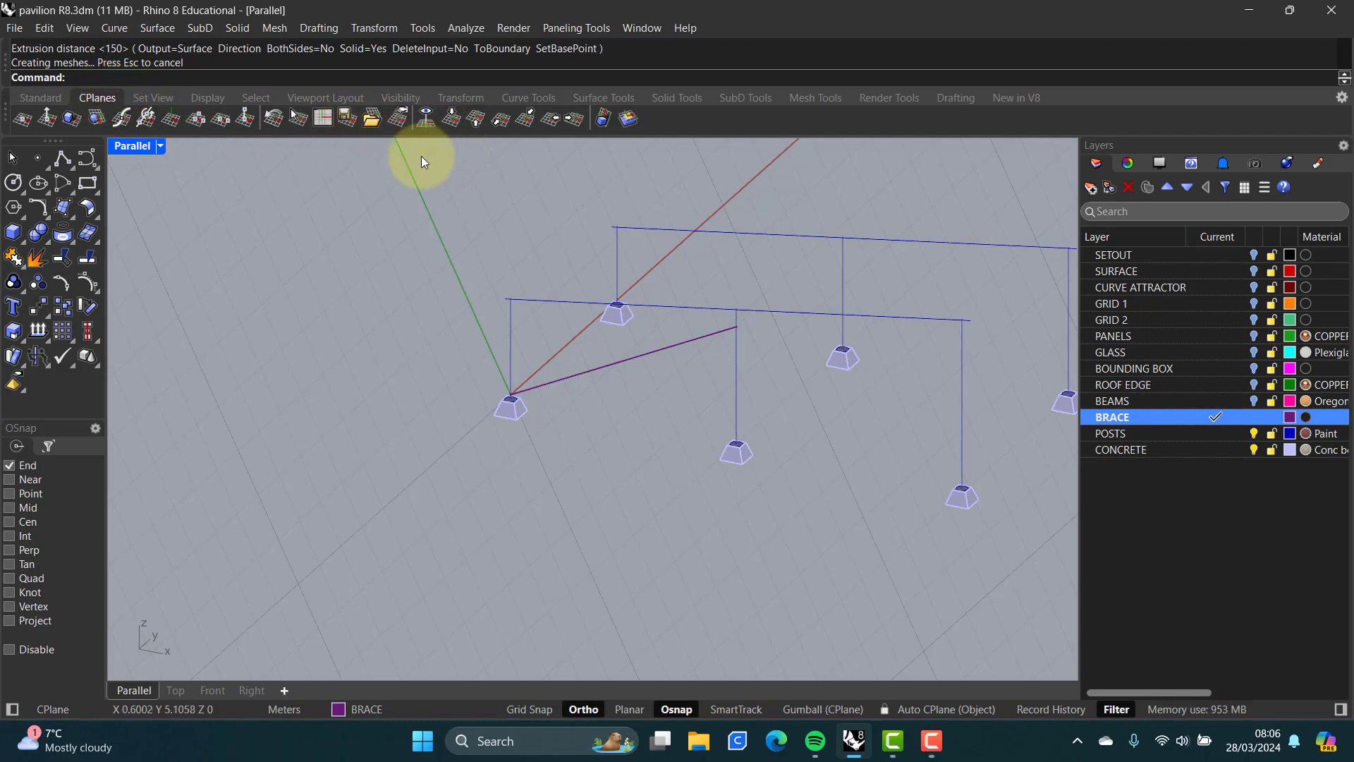
- Reset the construction plane to World Top and make POSTS the current layer
click(452, 120)
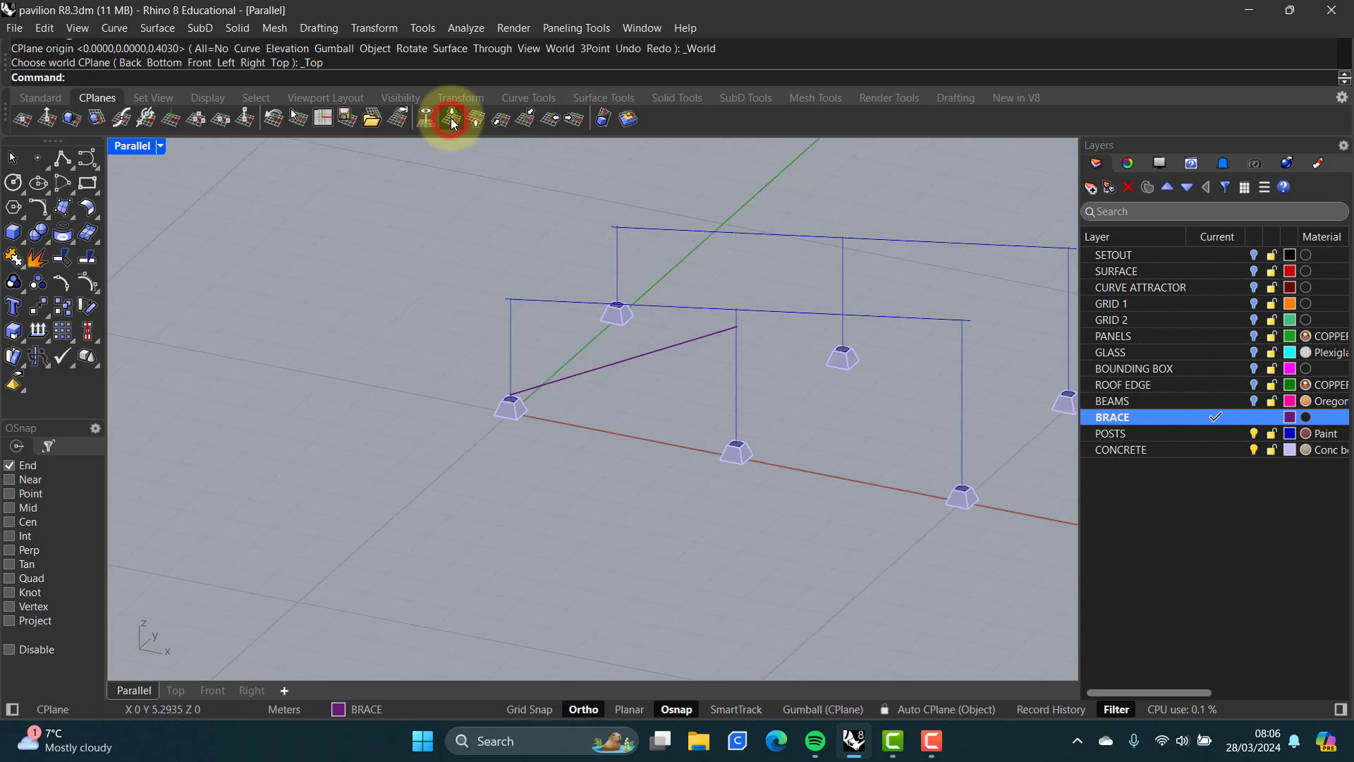
right_drag(520, 322, 387, 336)
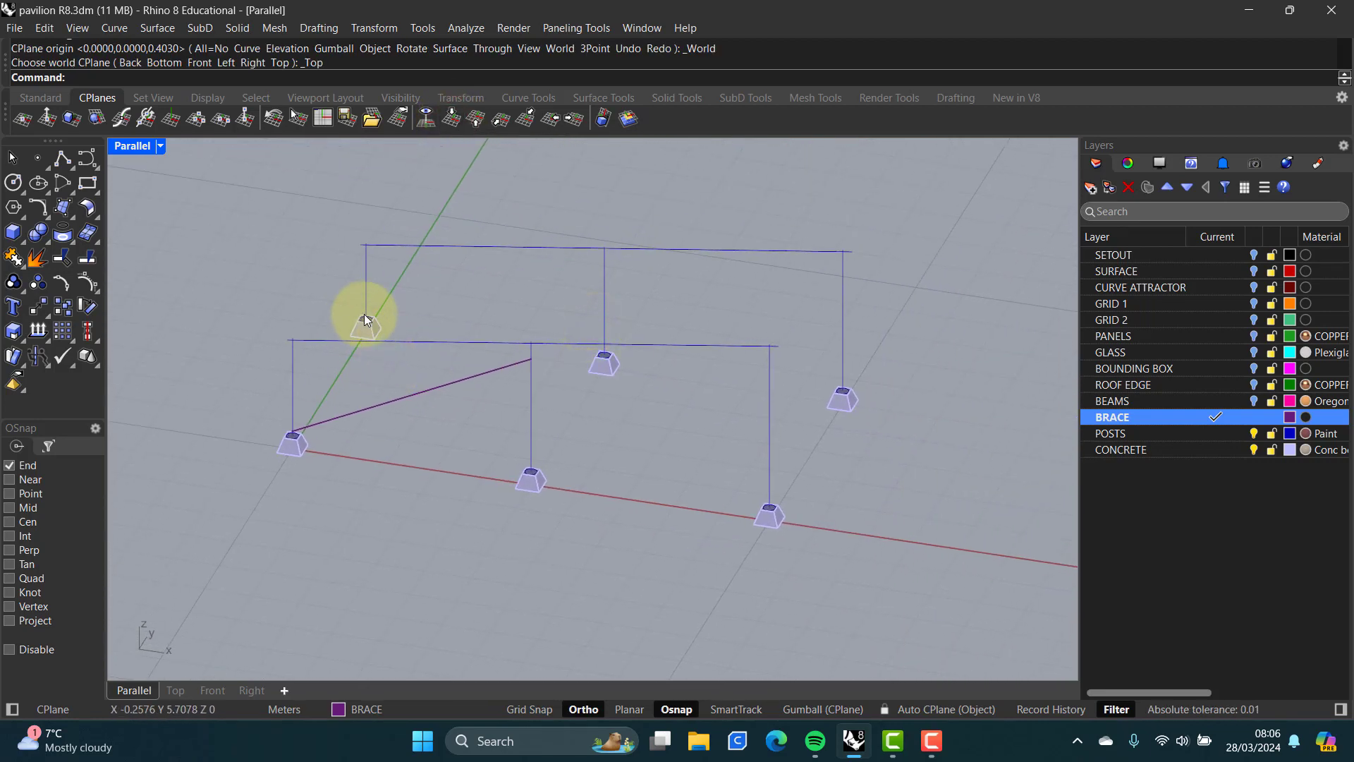
click(1215, 434)
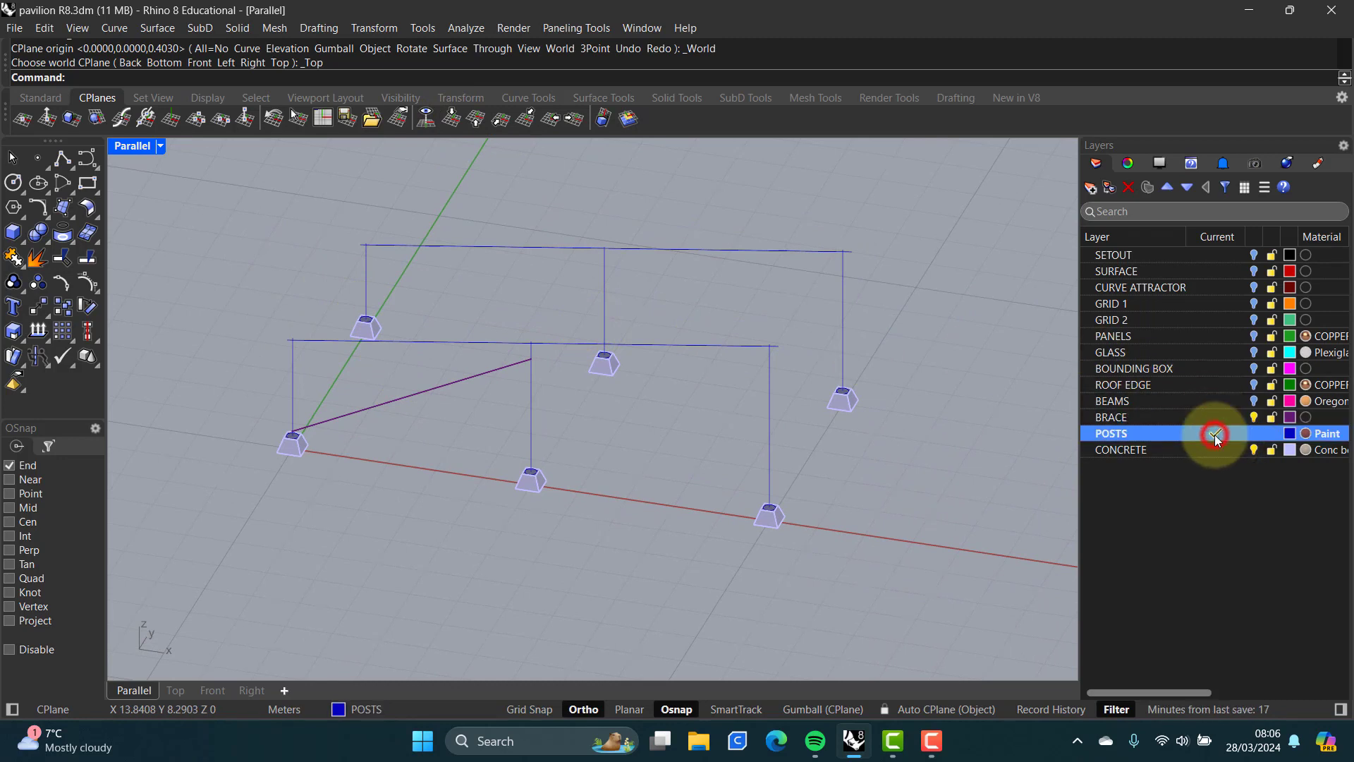
- Delete the two horizontal lines running across the tops of the front and rear post rows
click(443, 343)
key(Delete)
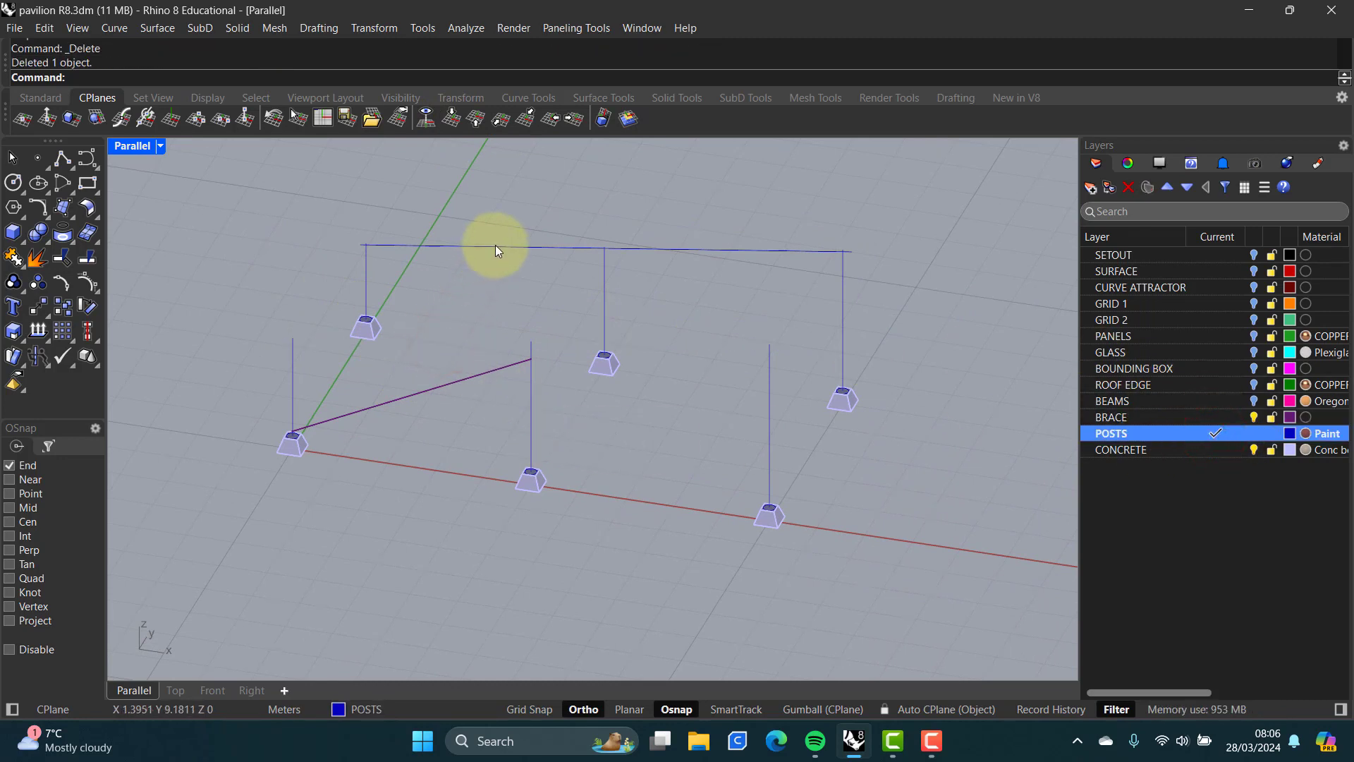
click(495, 247)
key(Delete)
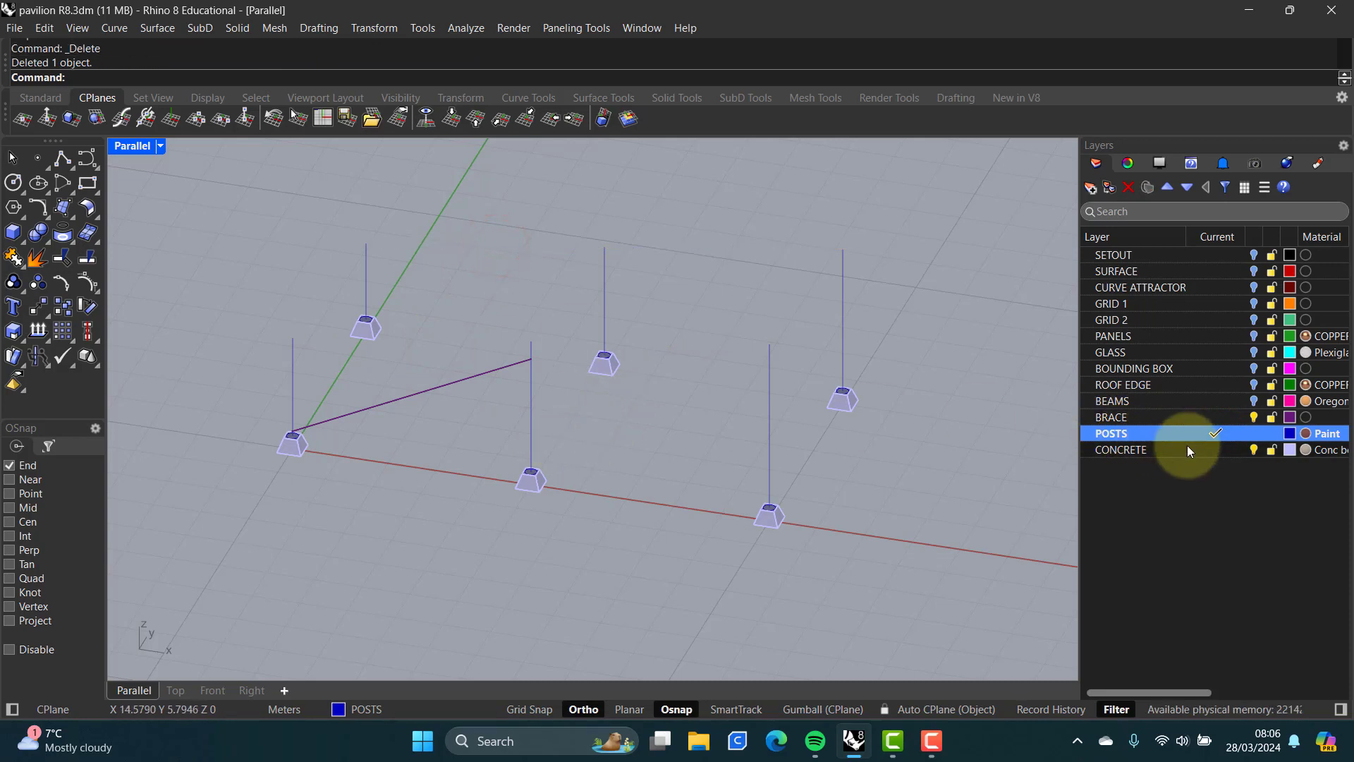
- Turn off the CONCRETE layer and extrude the post circle at the origin as a solid to the top of its centre line
click(1253, 450)
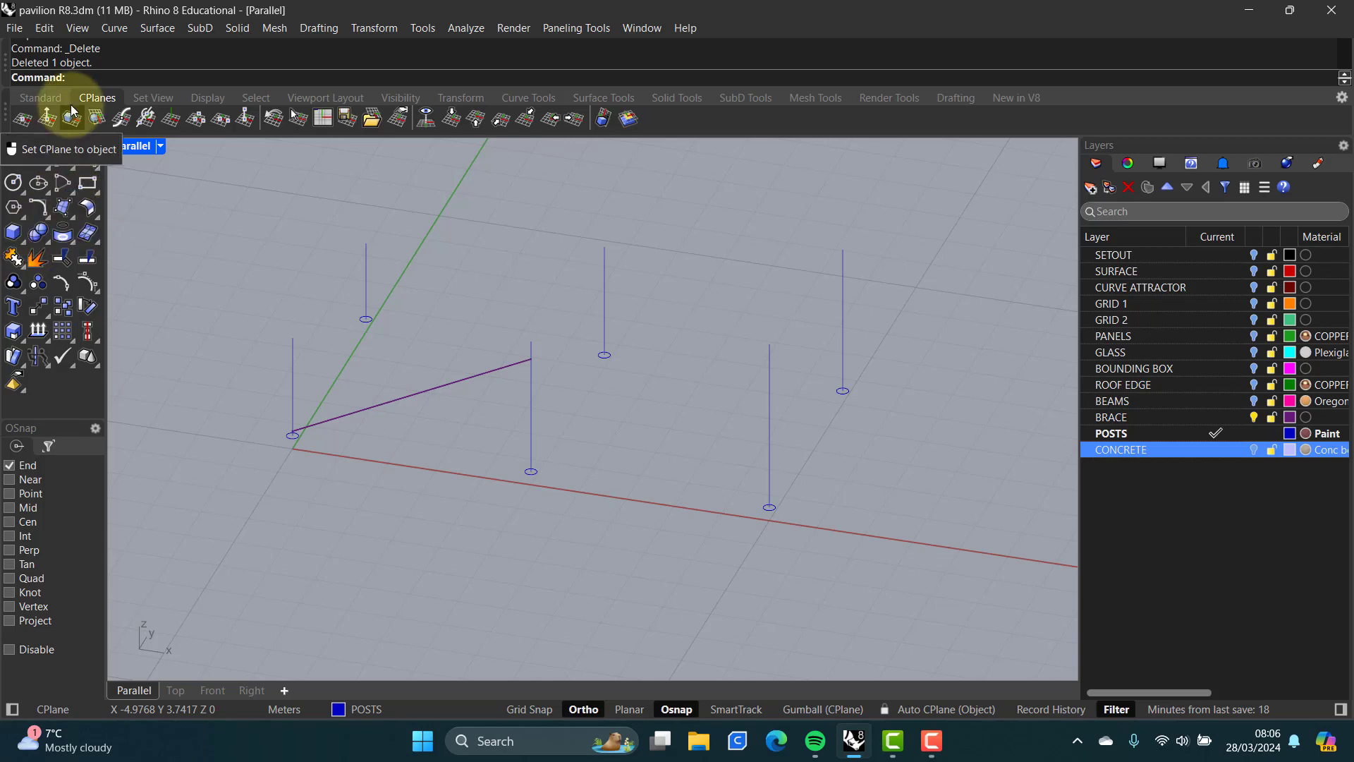
click(86, 84)
text(Ext)
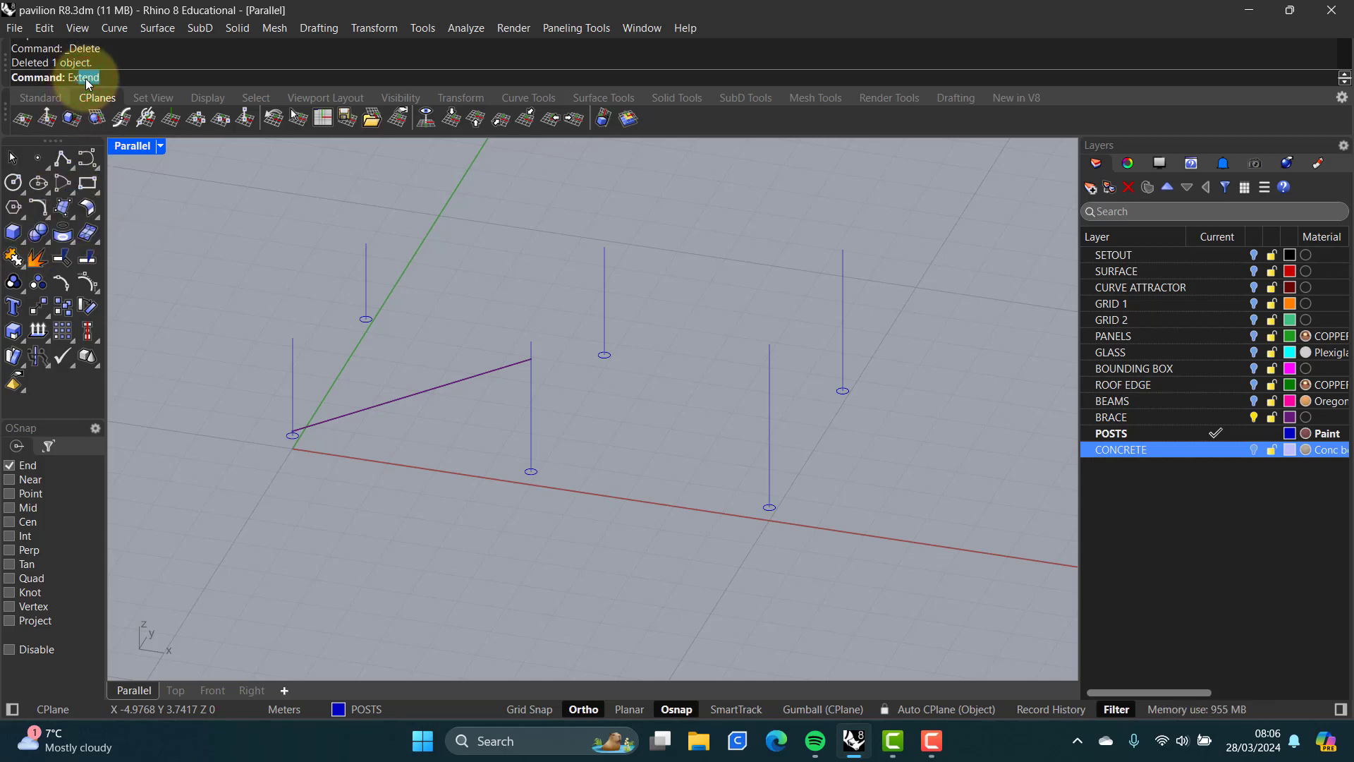
text(rudeCrv)
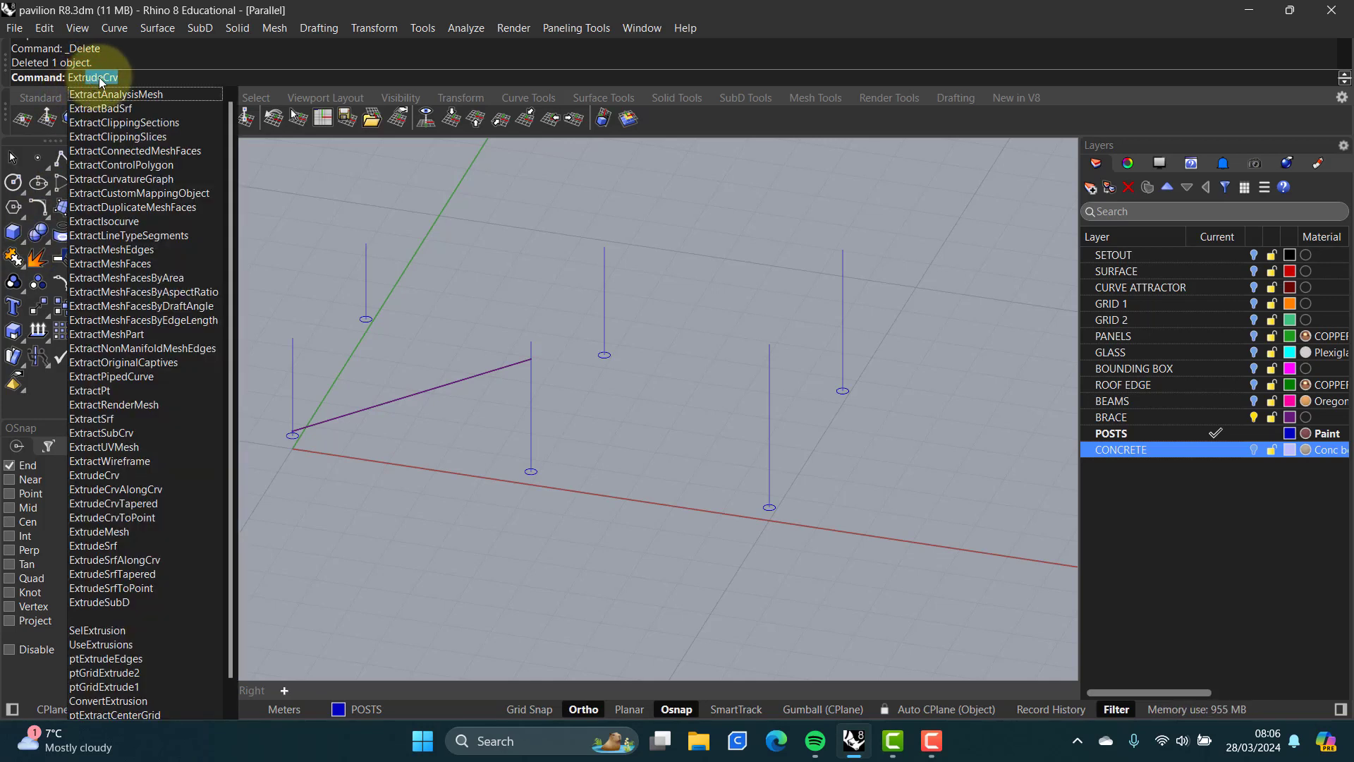
key(Return)
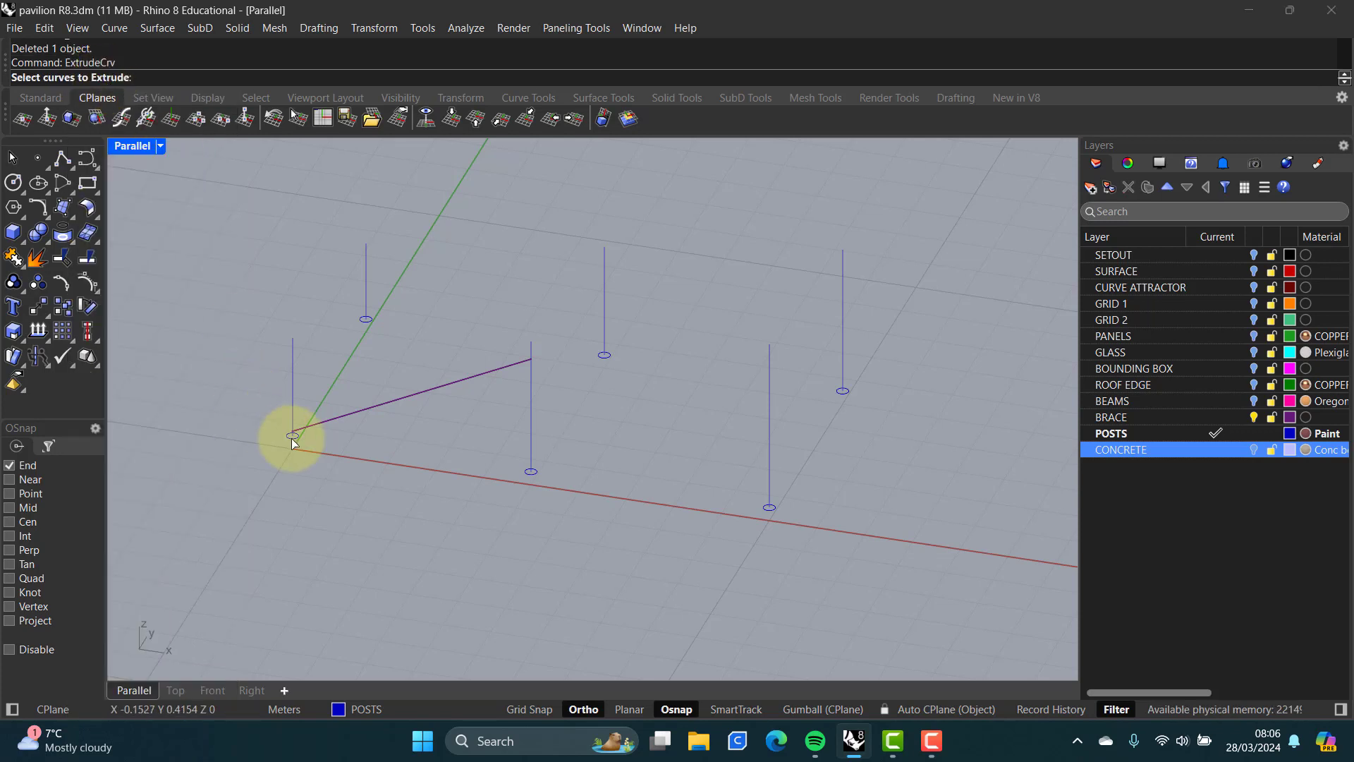
scroll(291, 438, up, 4)
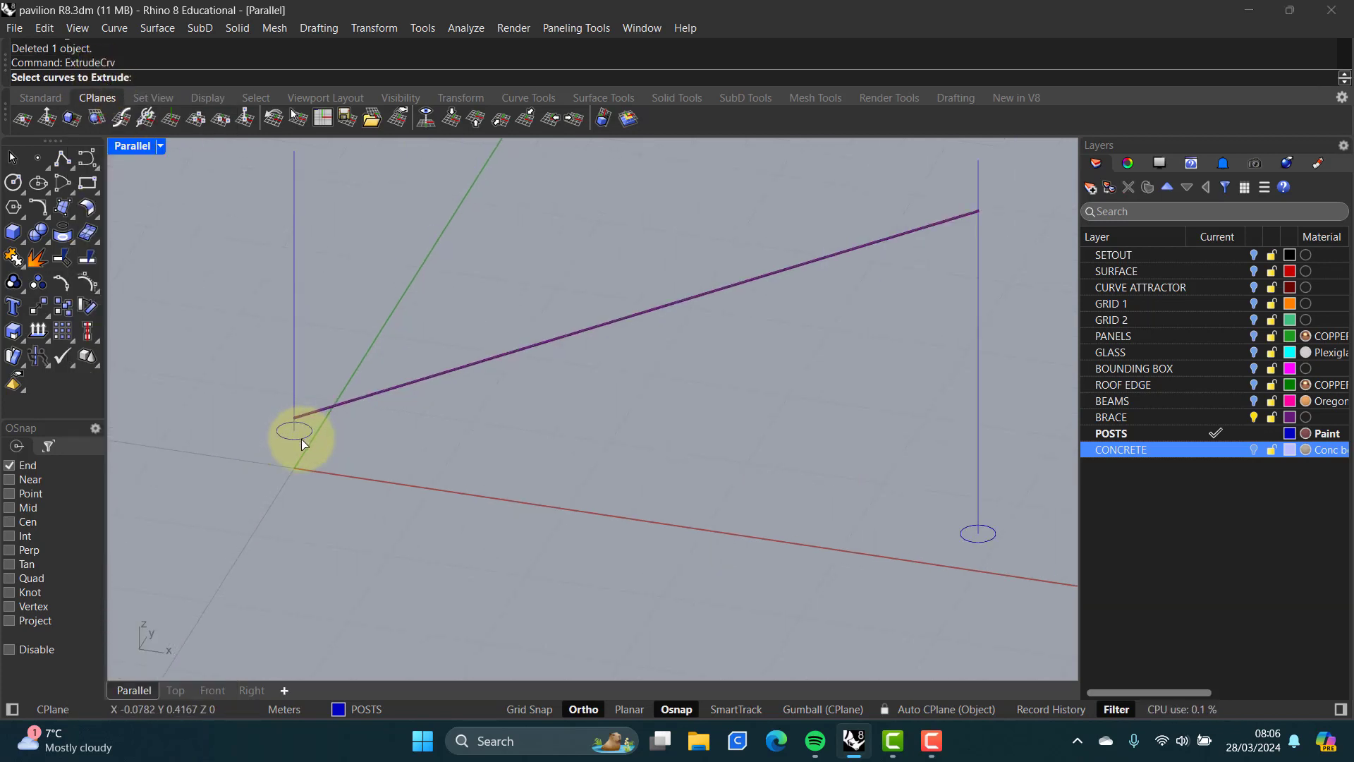
scroll(302, 438, down, 1)
click(301, 437)
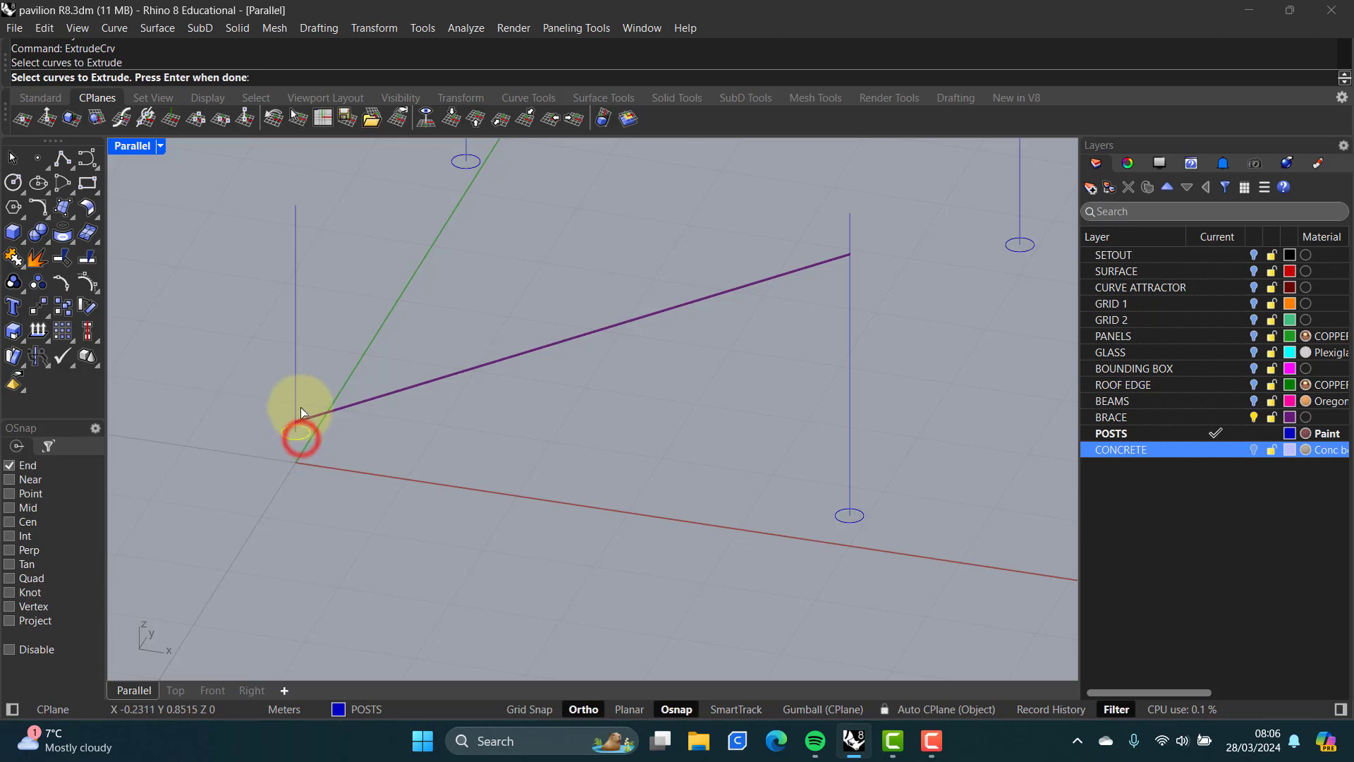
key(Return)
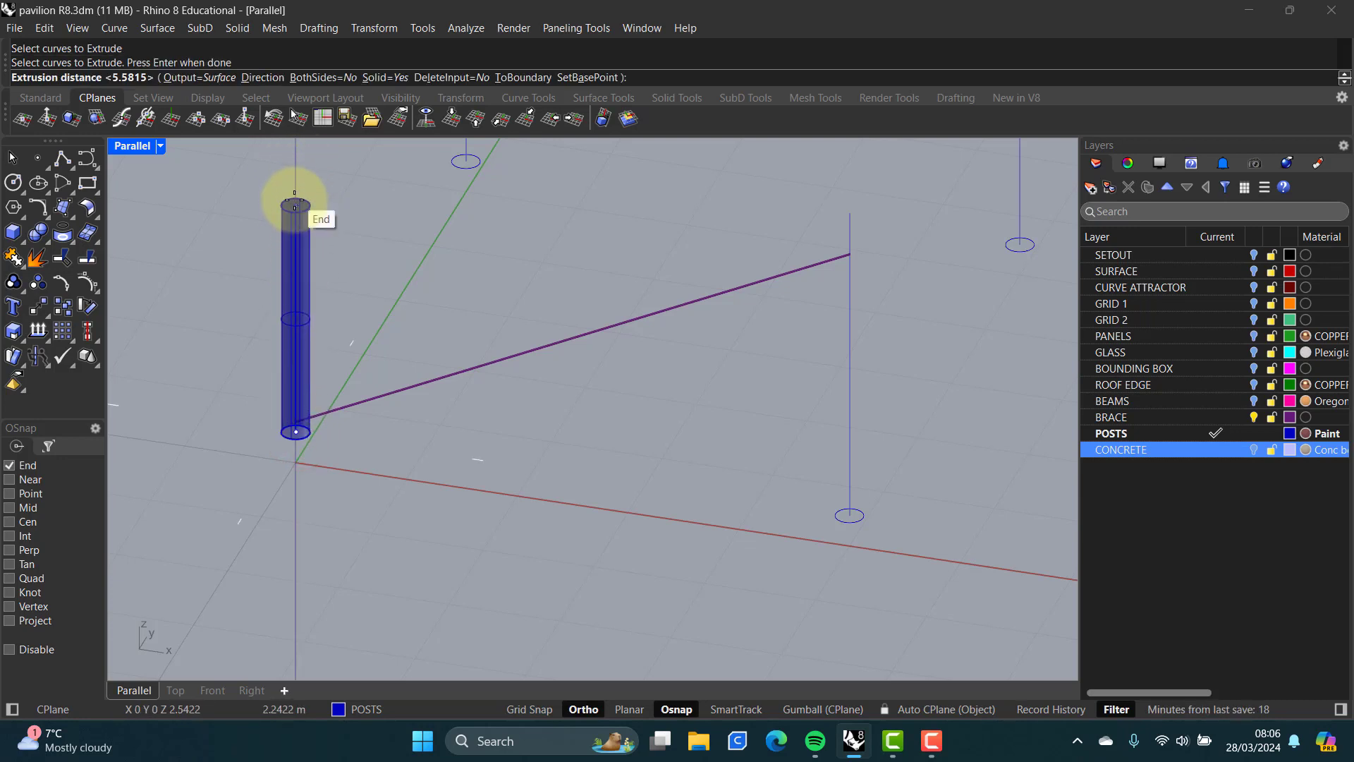
click(295, 204)
- Extrude the circles of the shortest and middle rear-row posts as solids to the tops of their centre lines
right_drag(295, 204, 374, 387)
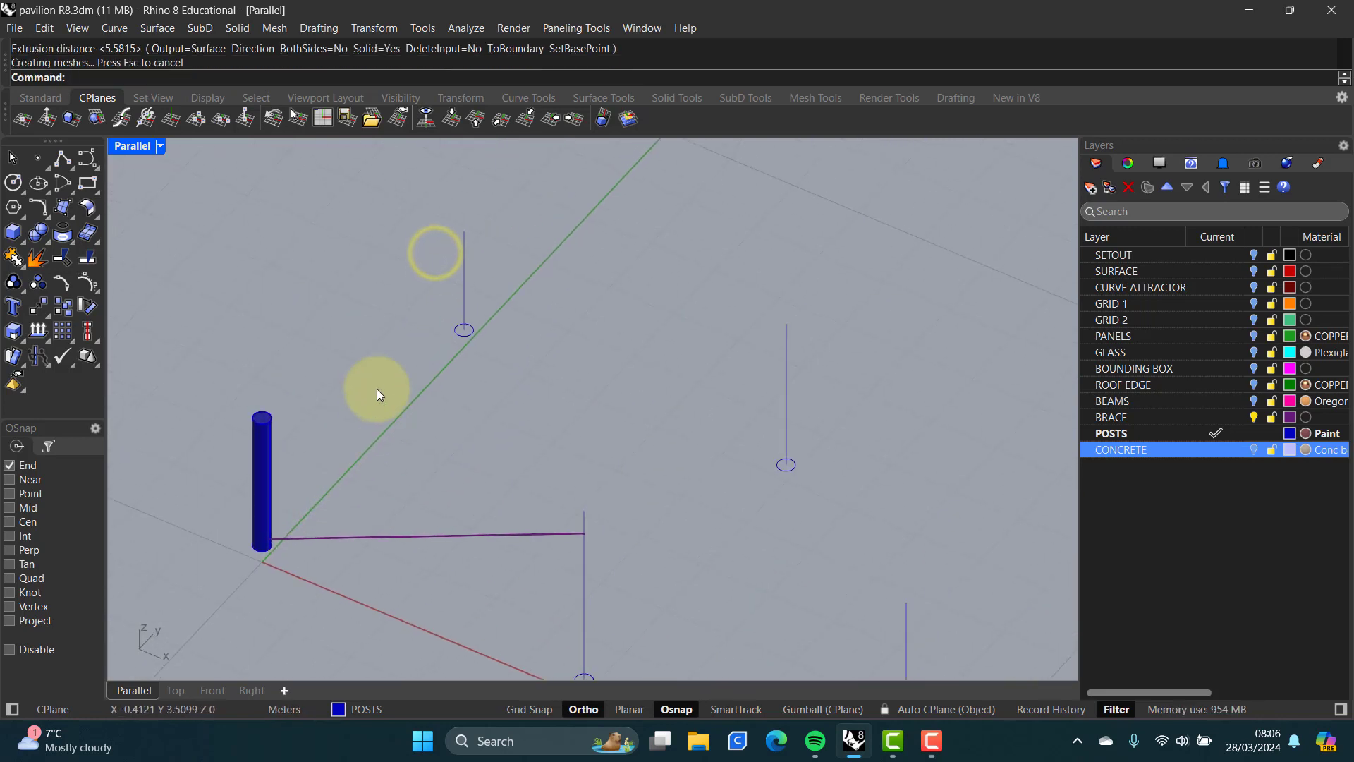
key(Return)
click(463, 331)
key(Return)
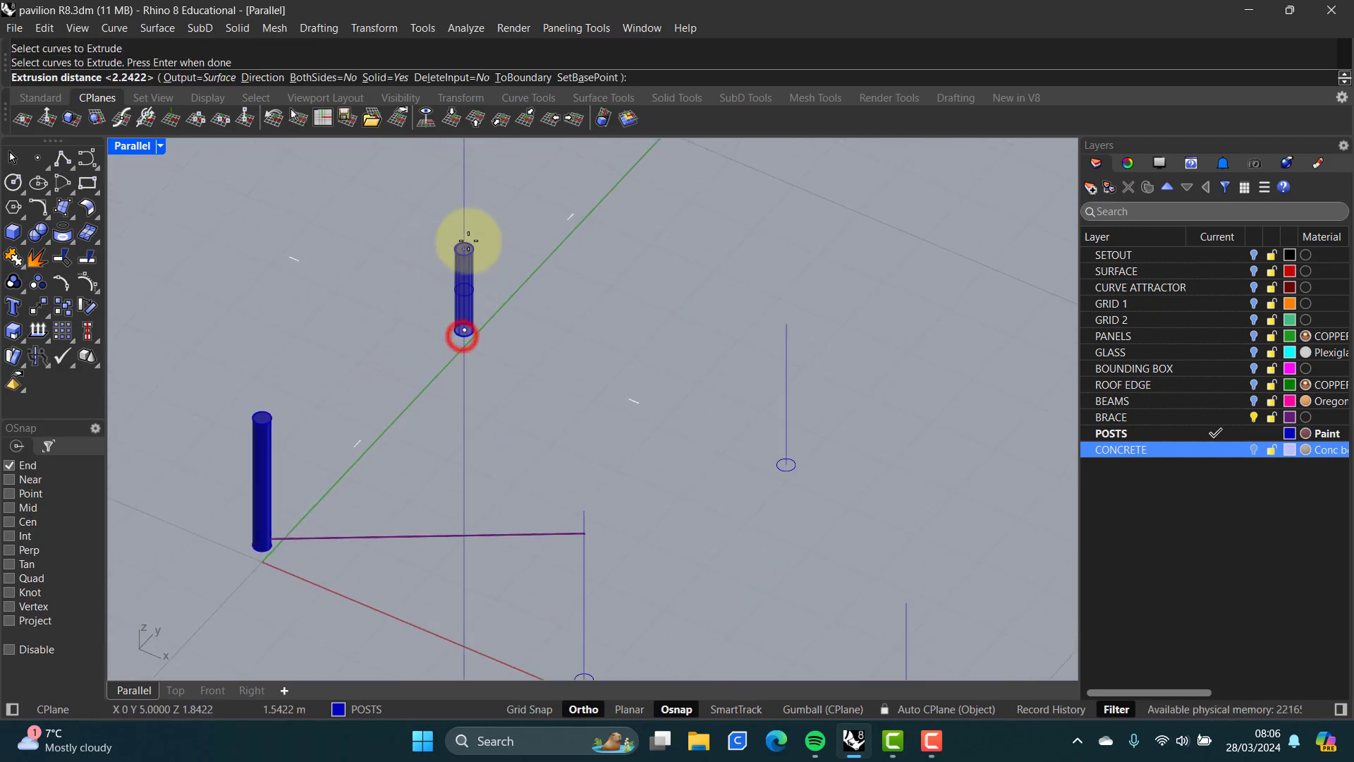
click(463, 233)
key(Return)
click(788, 471)
key(Return)
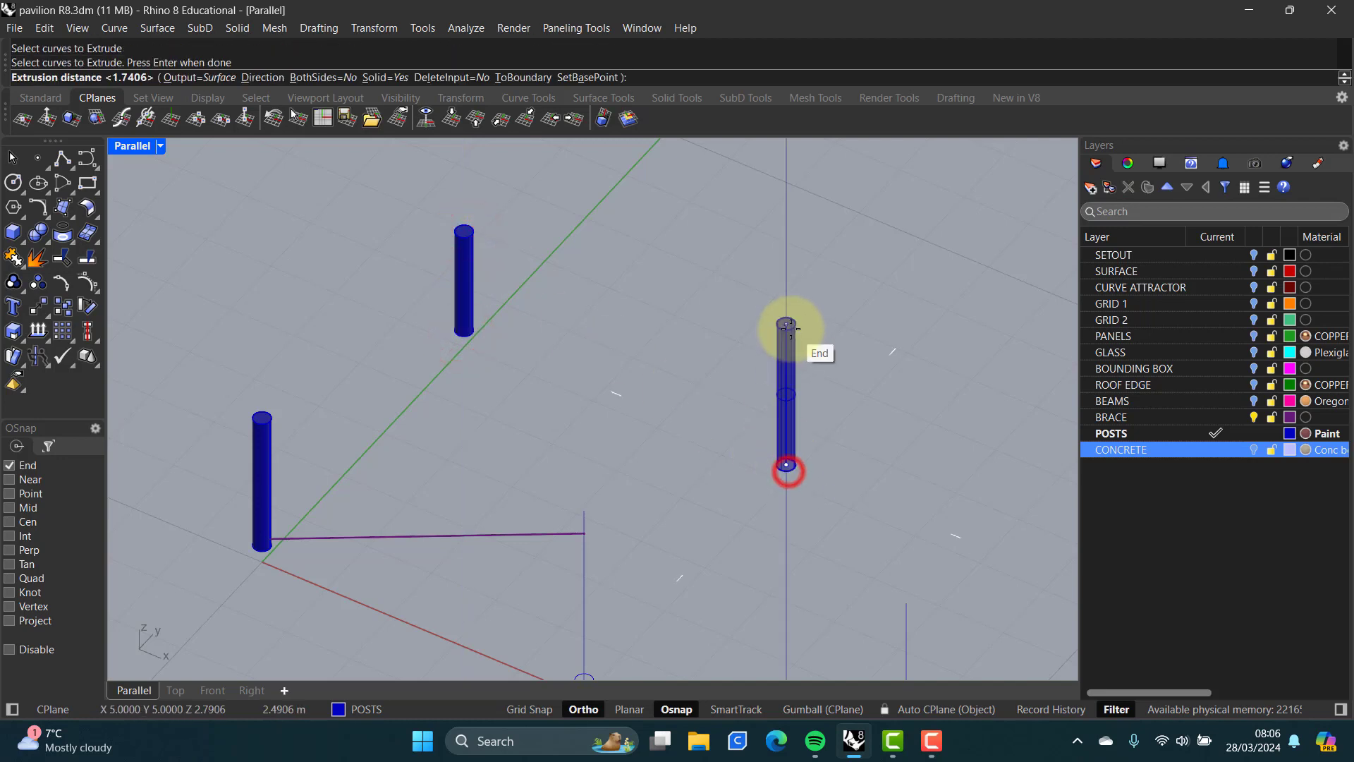
click(786, 325)
- Extrude the circles of the middle and tallest front-row posts as solids to the tops of their centre lines
right_drag(735, 492, 462, 303)
key(Return)
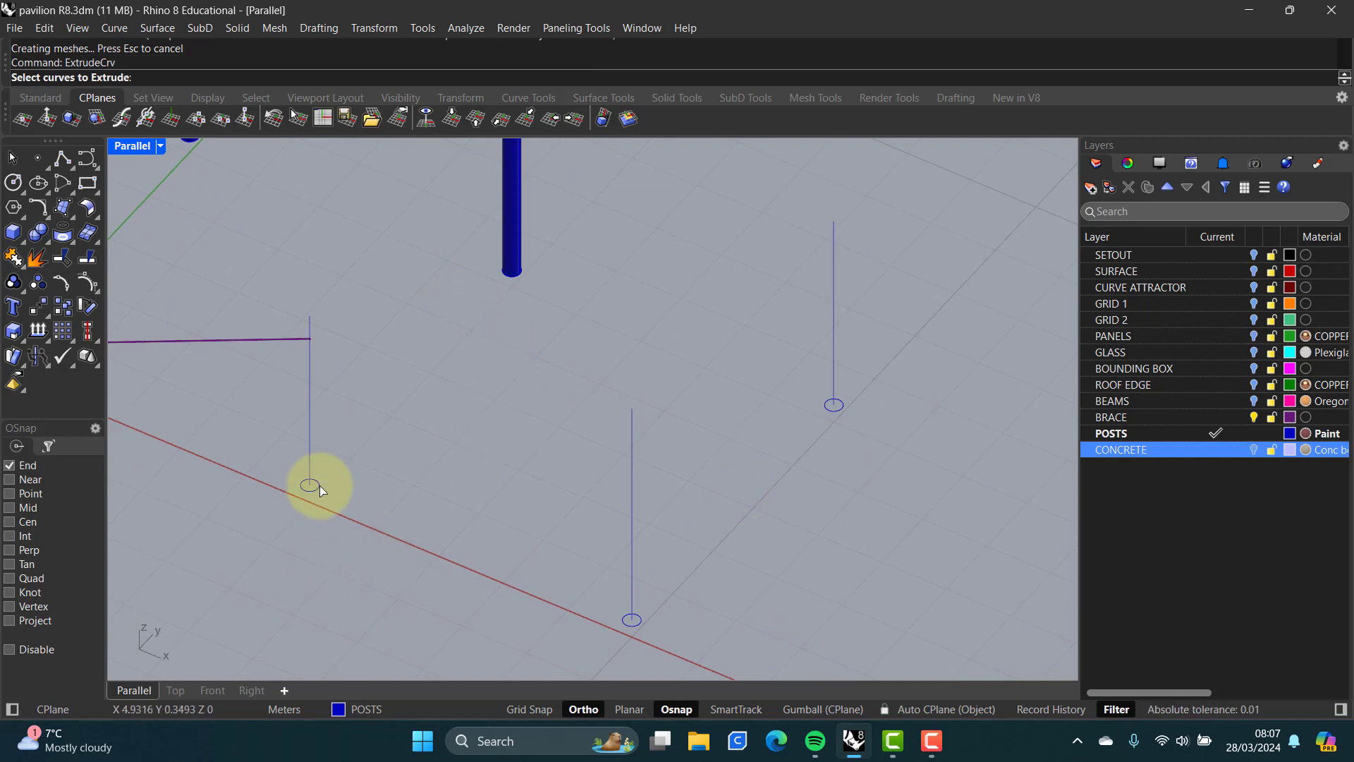
click(318, 489)
key(Return)
click(311, 321)
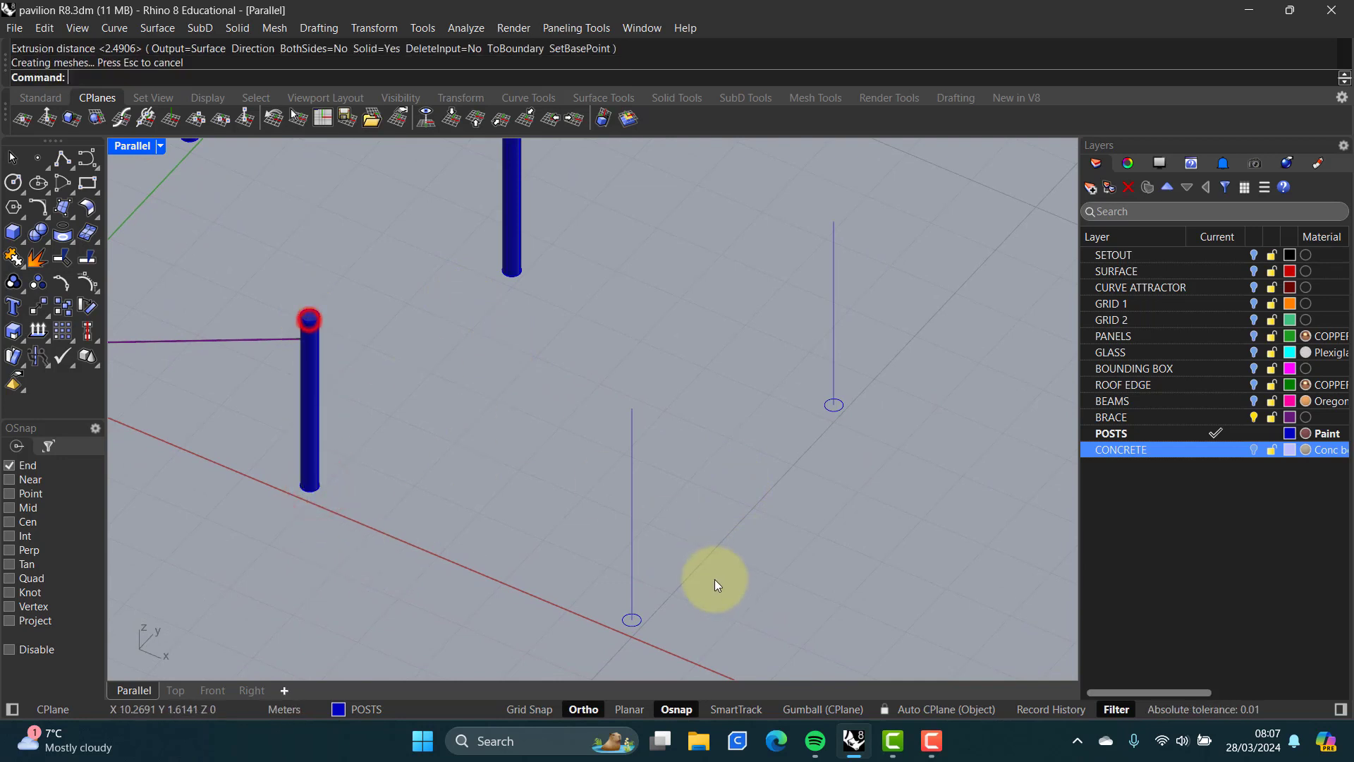
key(Return)
click(629, 624)
key(Return)
click(631, 407)
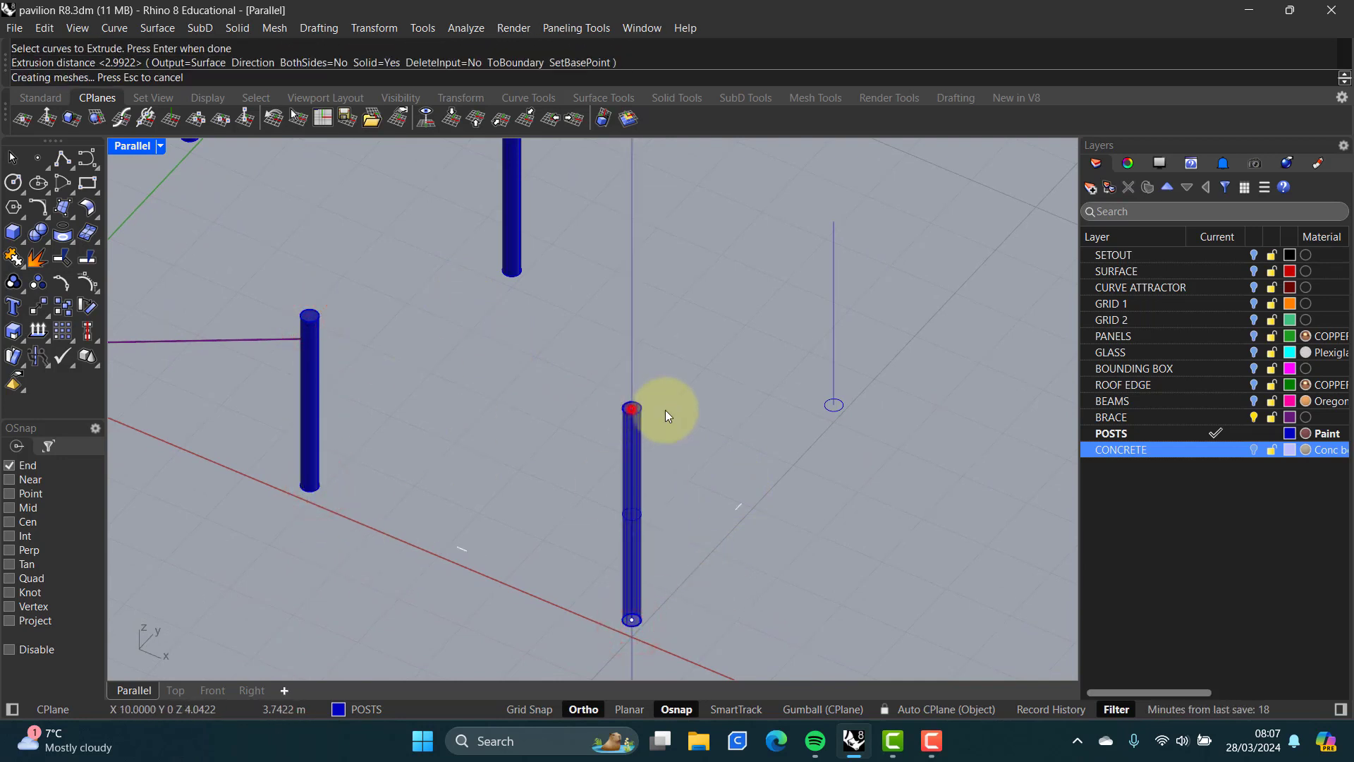
- Extrude the remaining circle at the tall end of the rear row as a solid to the top of its centre line
key(Return)
click(836, 412)
key(Return)
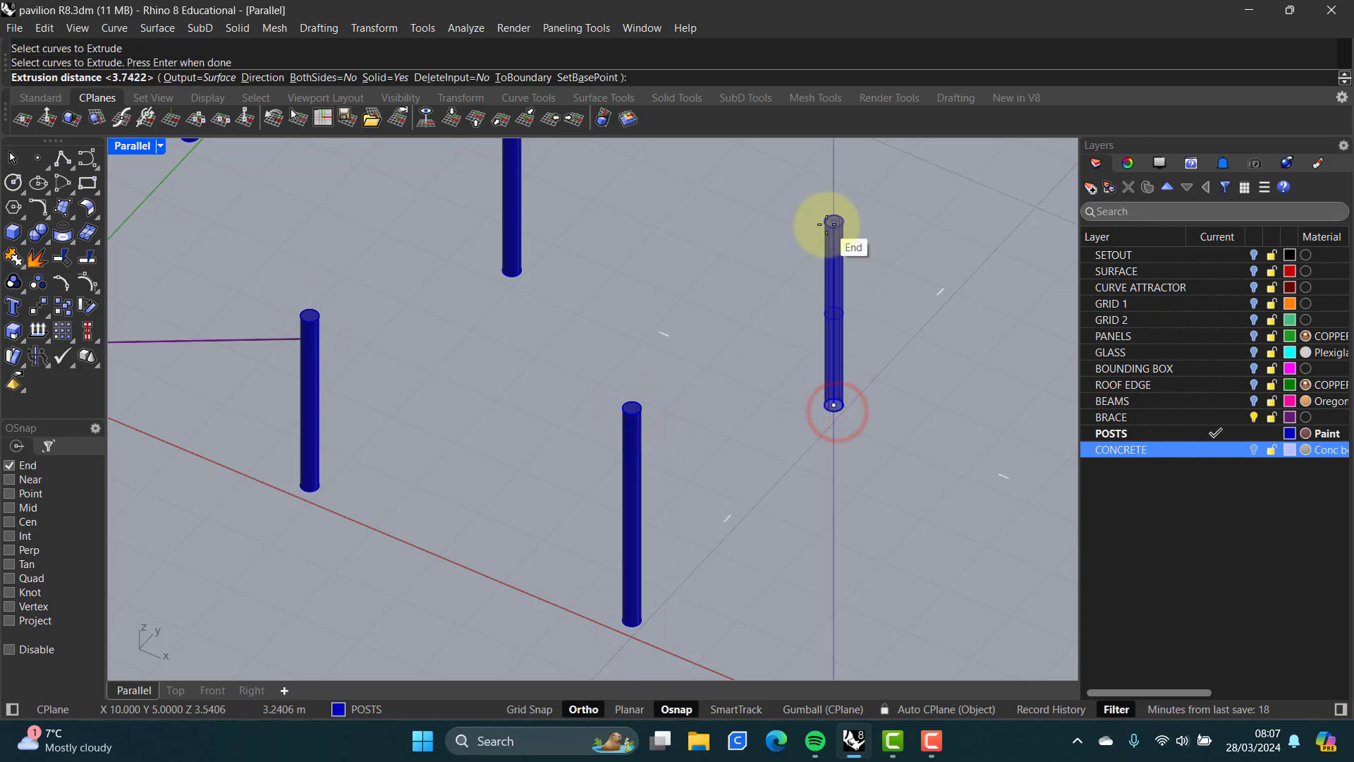
click(828, 224)
- Mirror a copy of the solid brace to the rear row across a line parallel to X at Y 2.5, with Grid Snap on and Ortho and Osnap off
right_drag(645, 408, 458, 418)
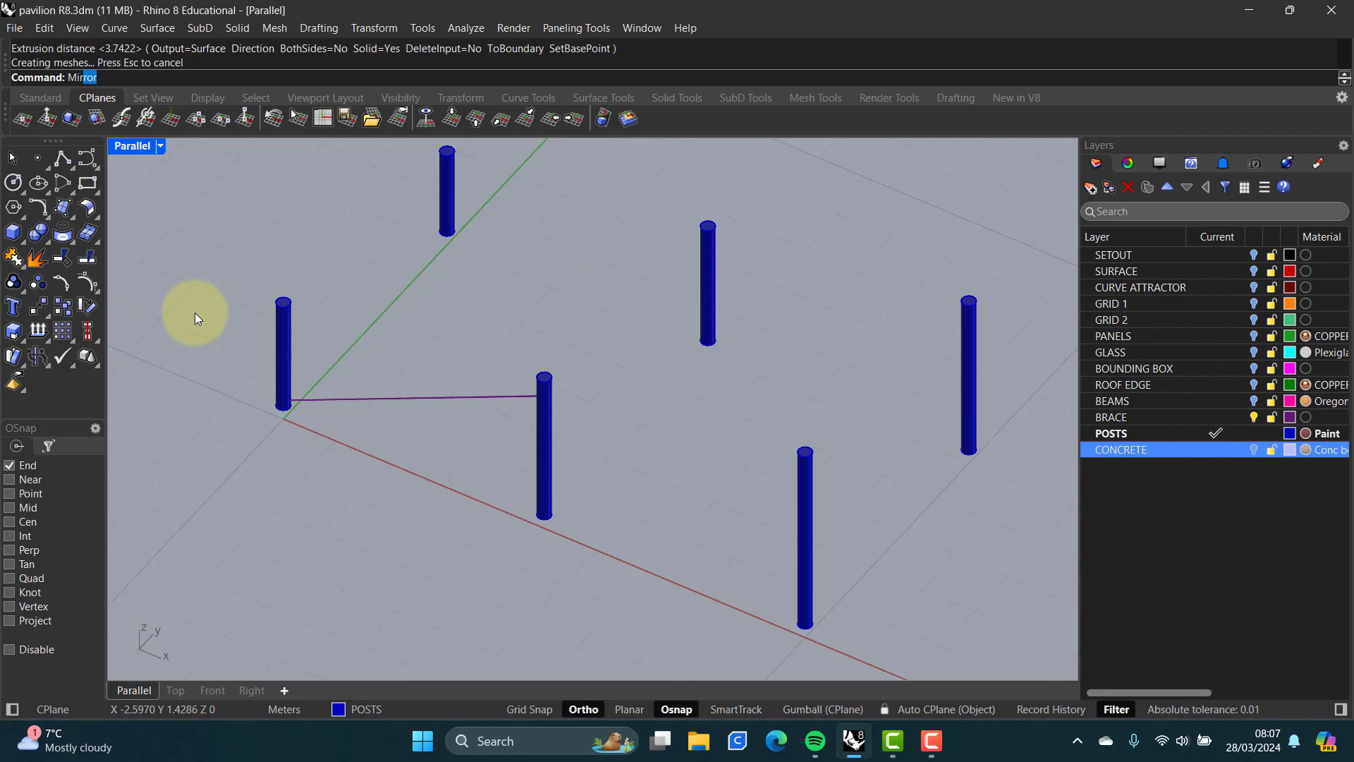
text(ror)
key(Return)
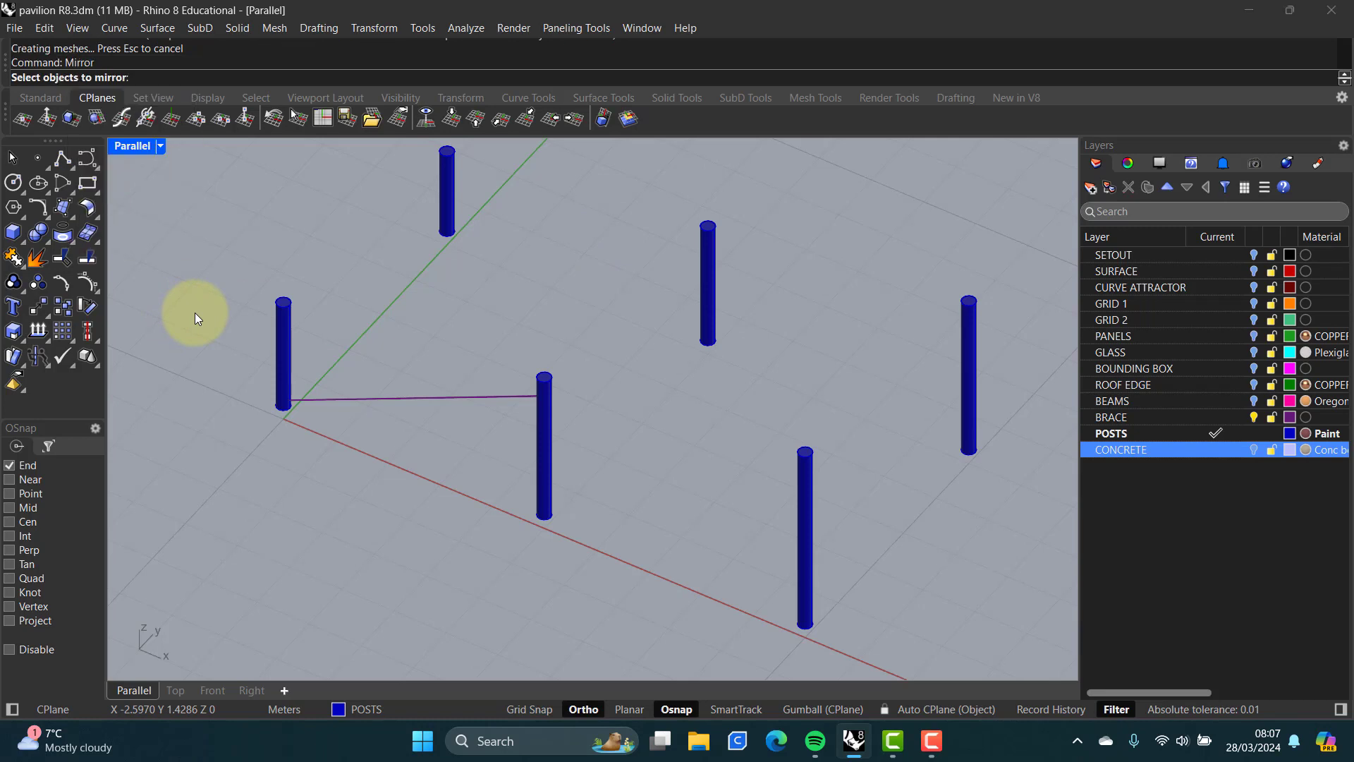
click(409, 396)
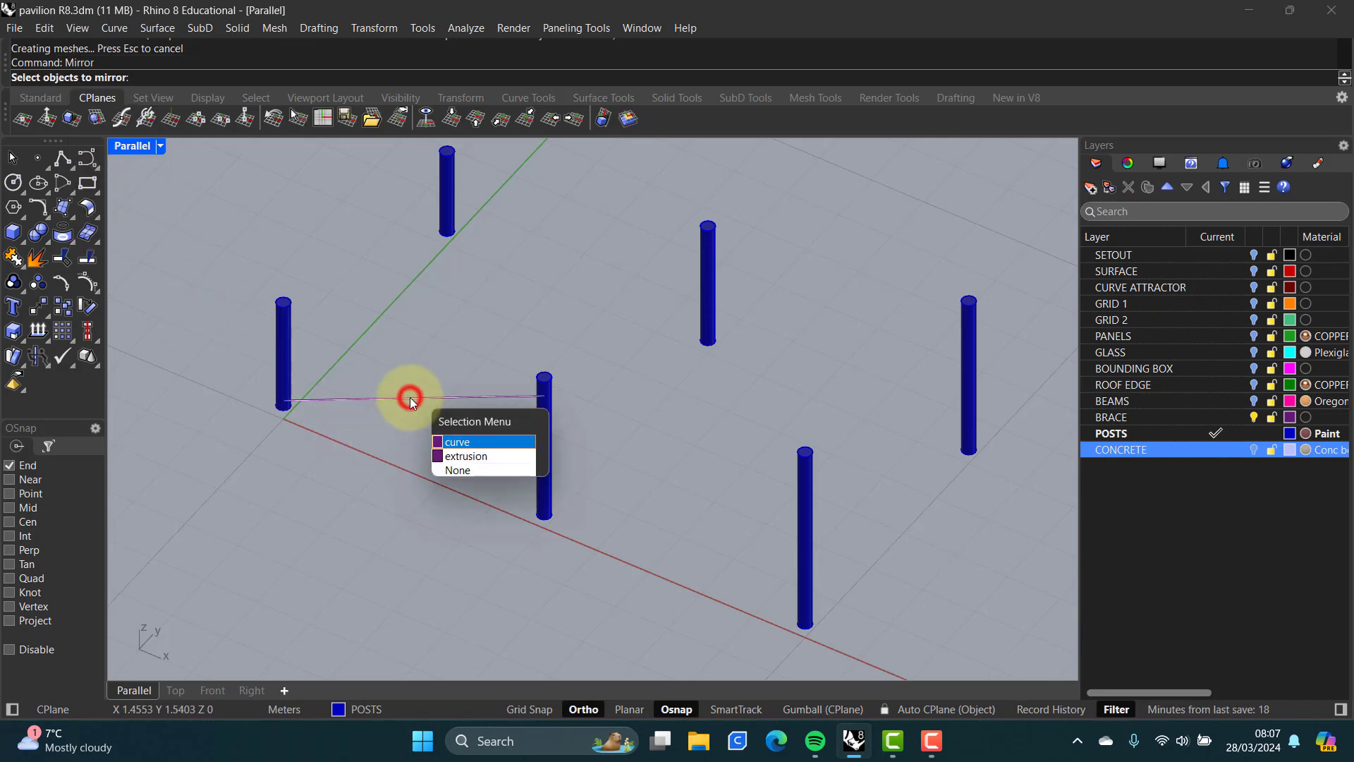
click(465, 455)
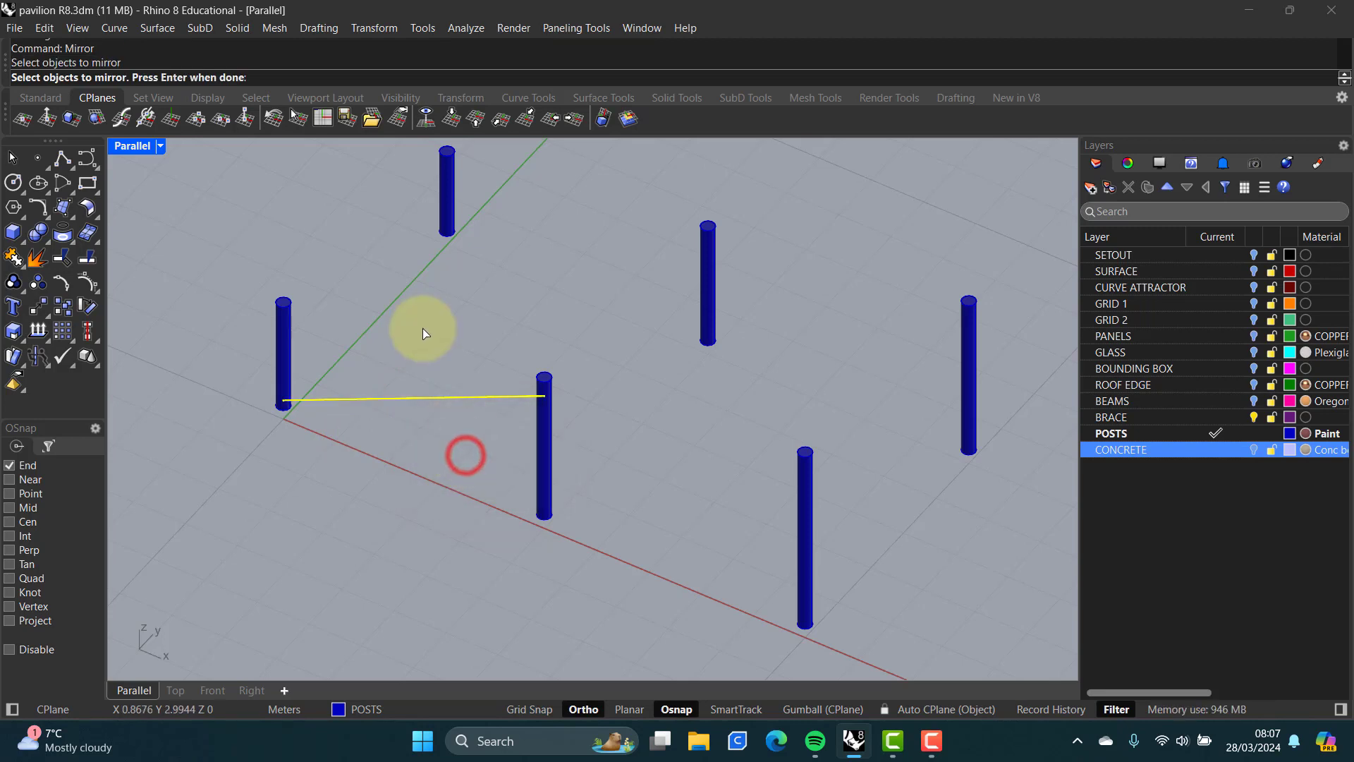
key(Return)
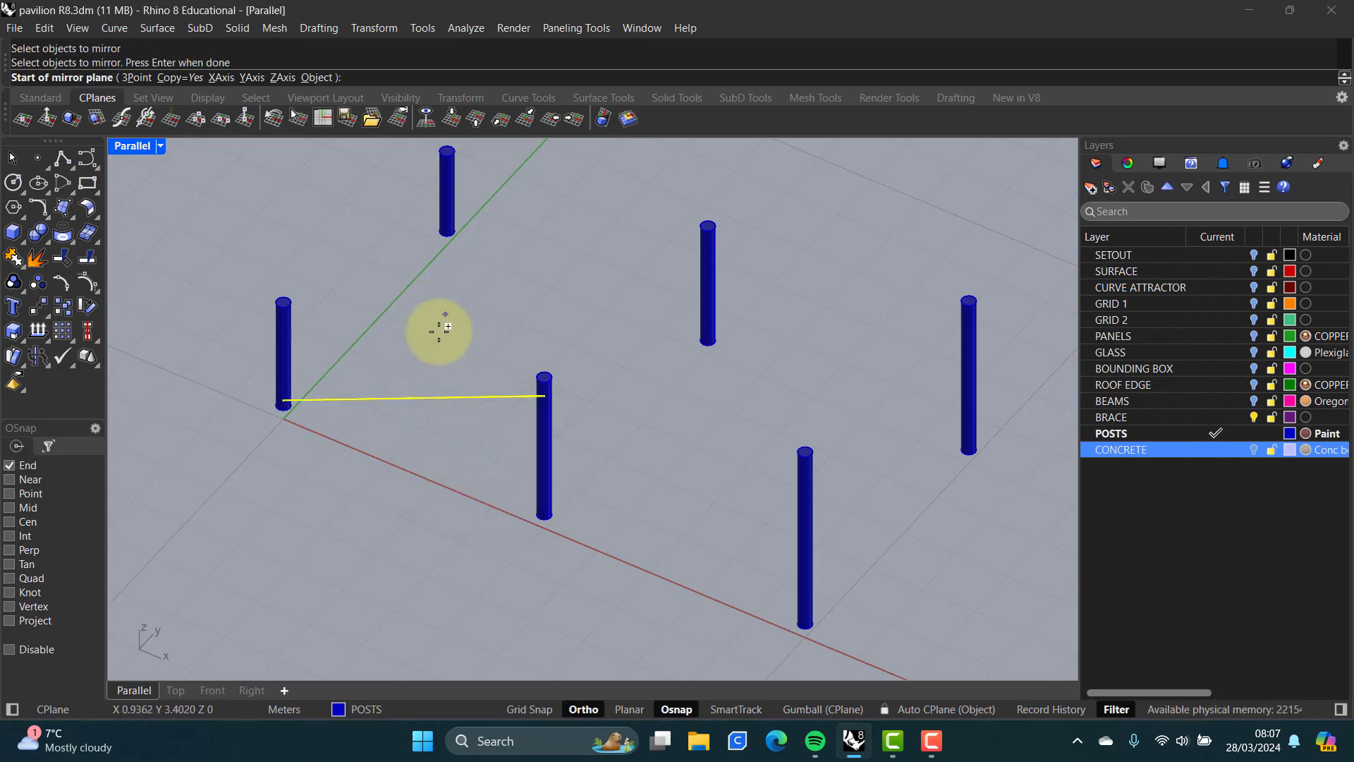
click(524, 709)
click(583, 709)
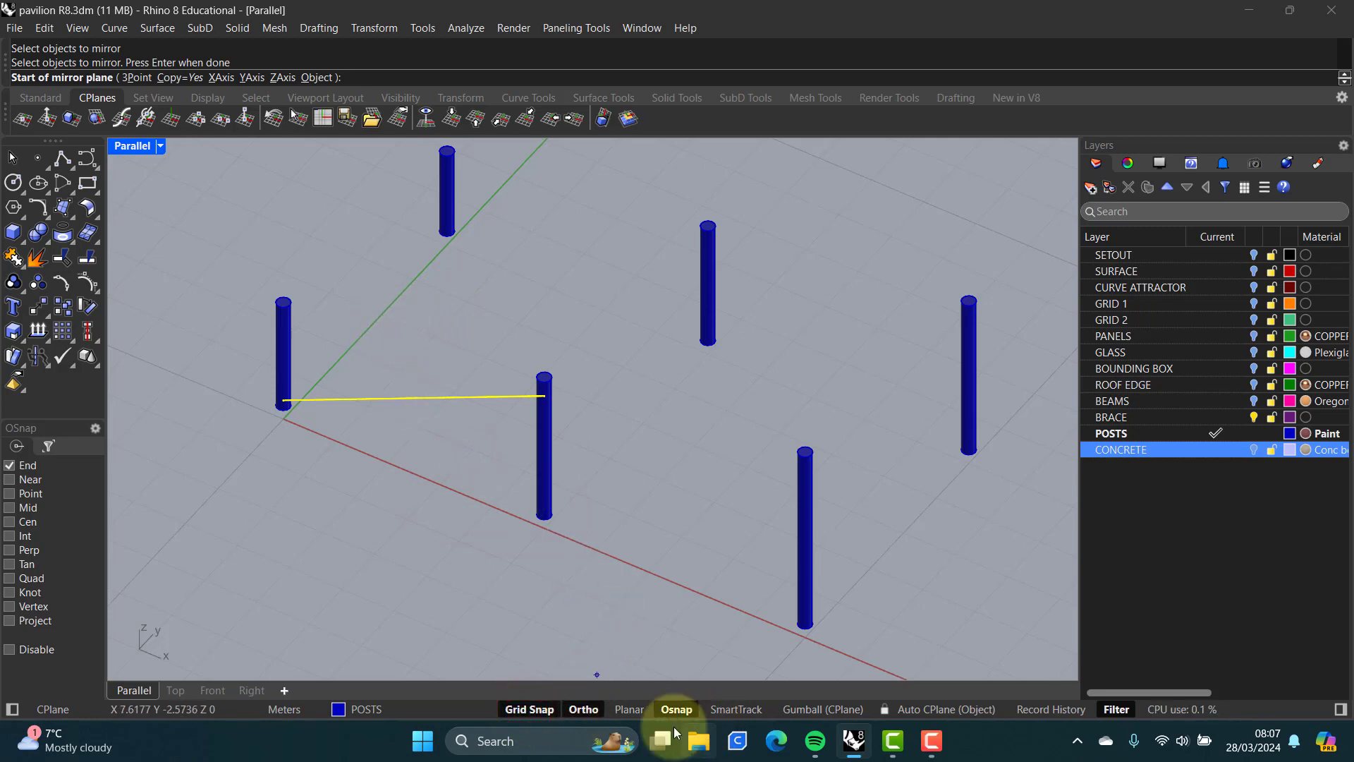
click(679, 709)
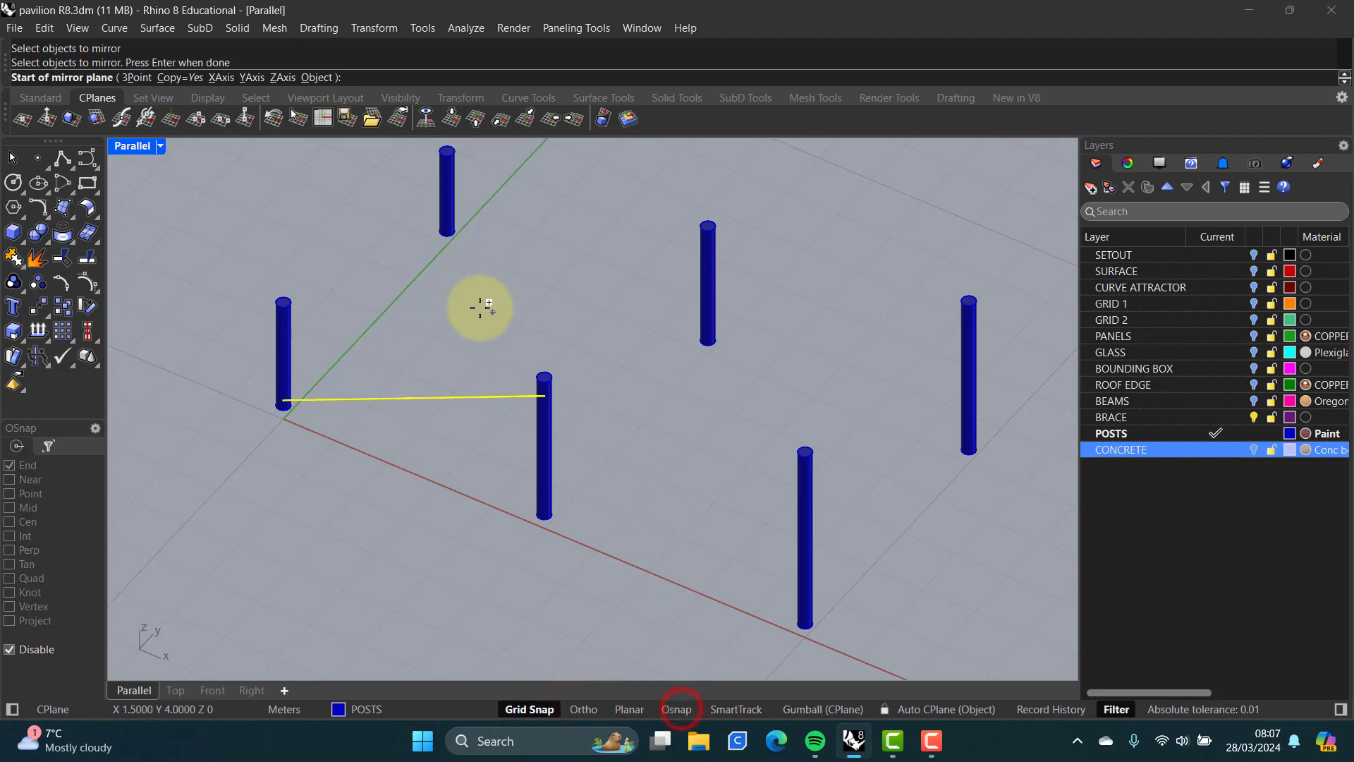
click(372, 331)
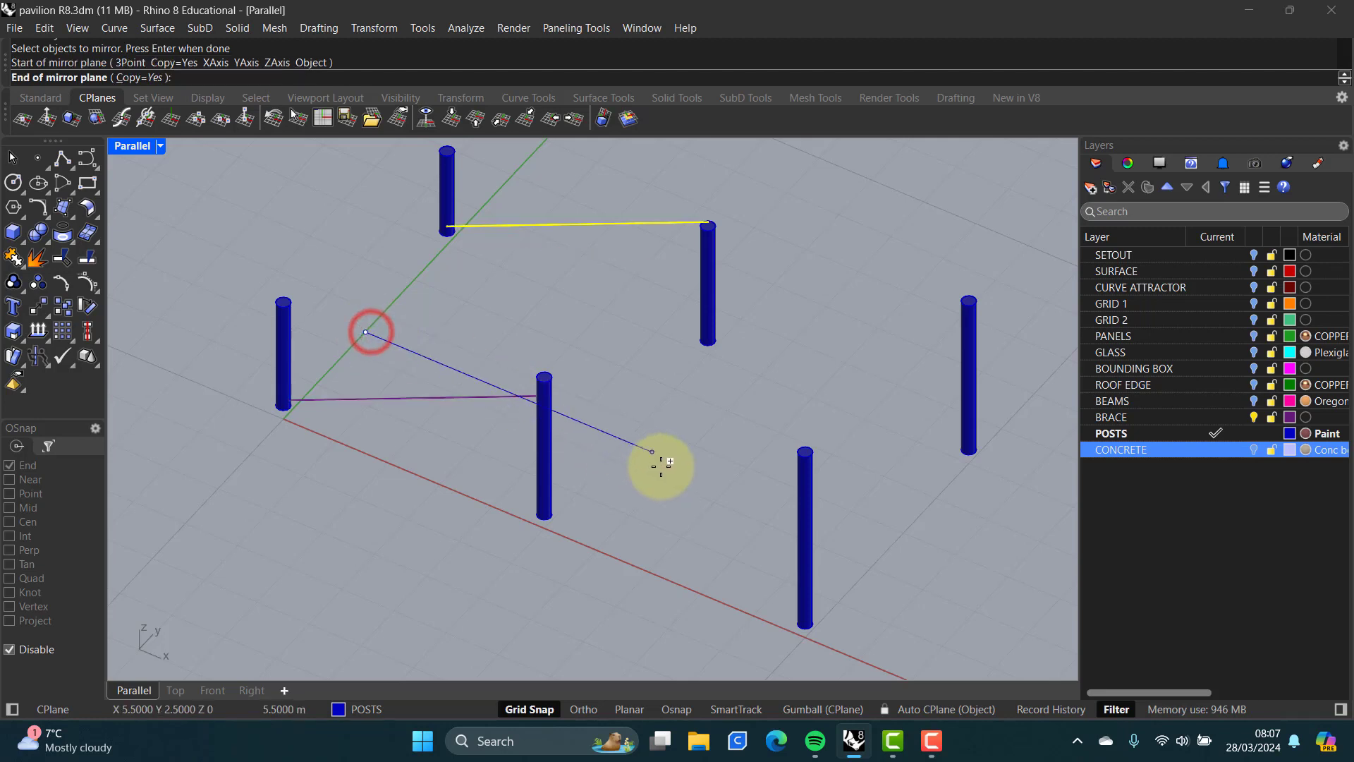
click(627, 438)
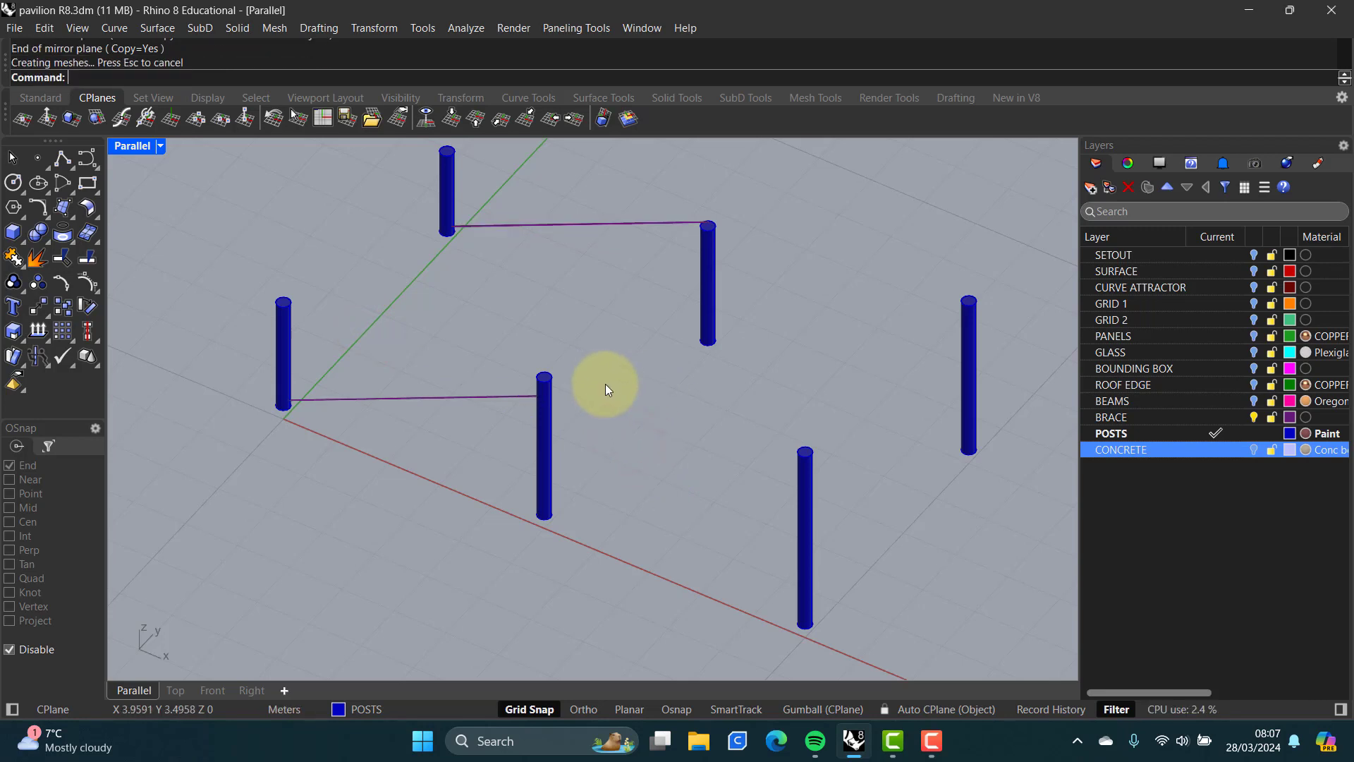
- Turn on all layers from SETOUT to CONCRETE, leaving only GRID 1 and GRID 2 off
right_drag(605, 383, 729, 365)
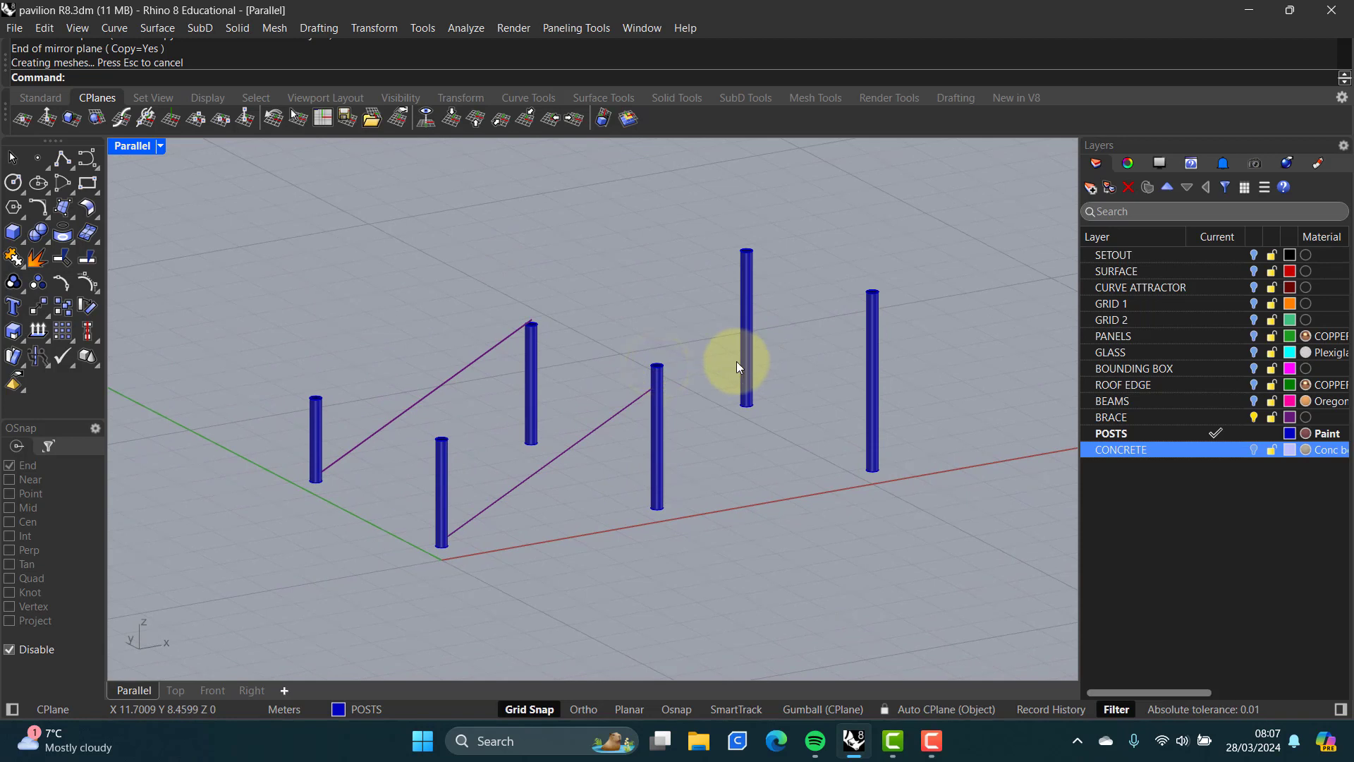
click(1113, 255)
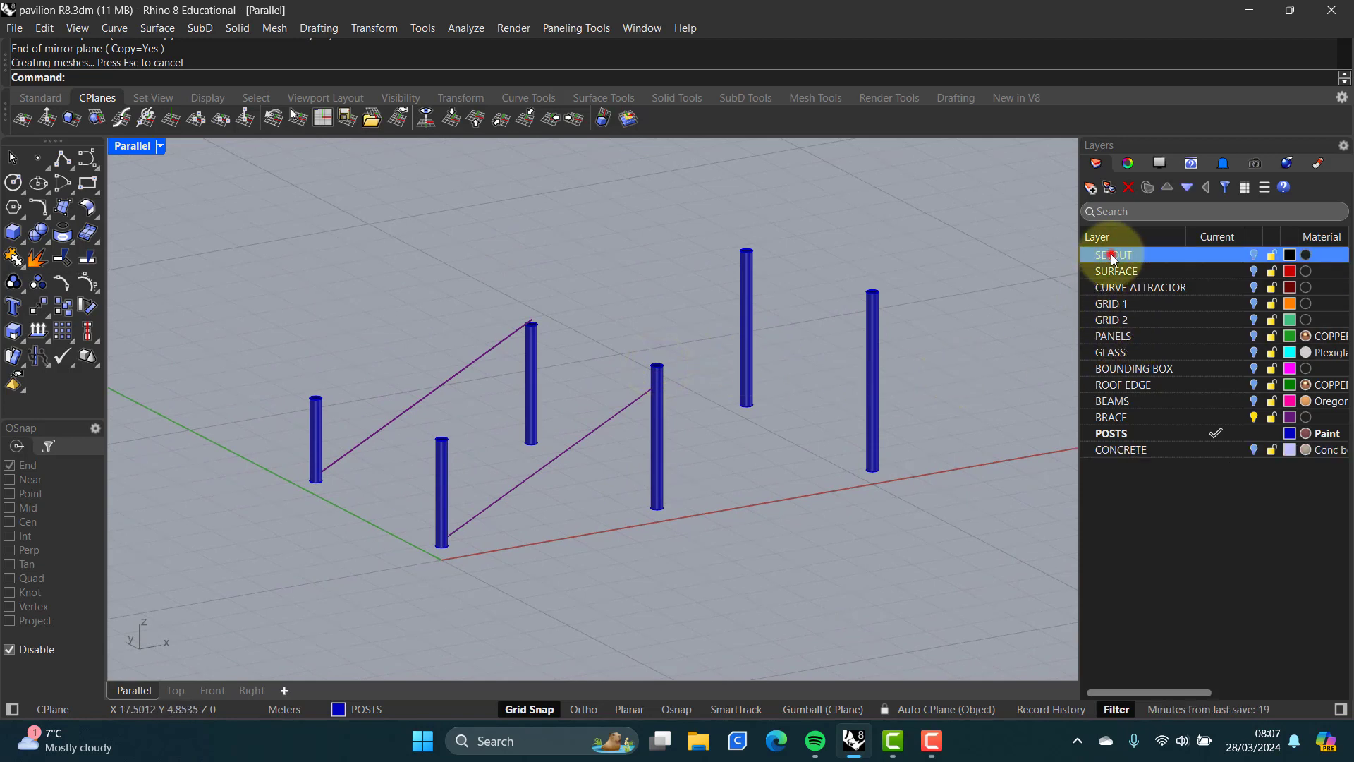
shift+click(1116, 451)
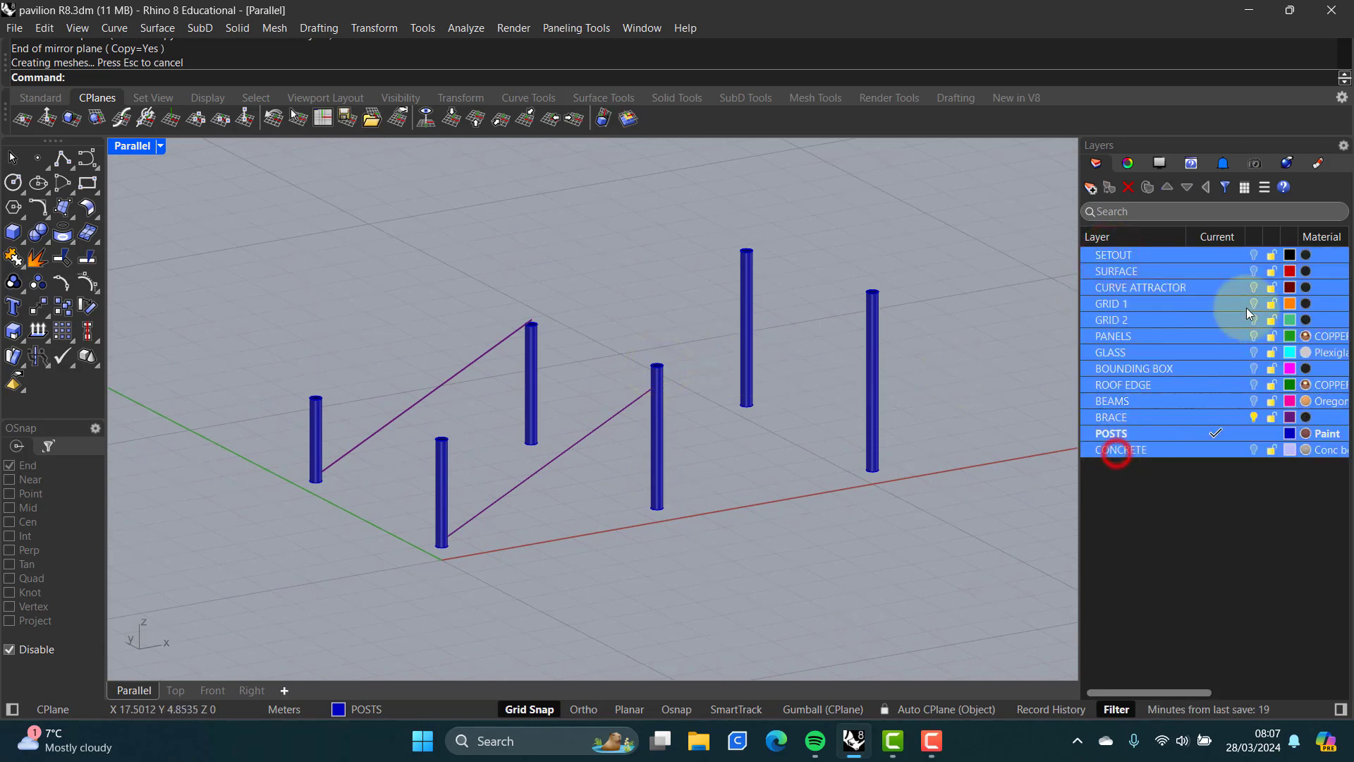
click(1253, 255)
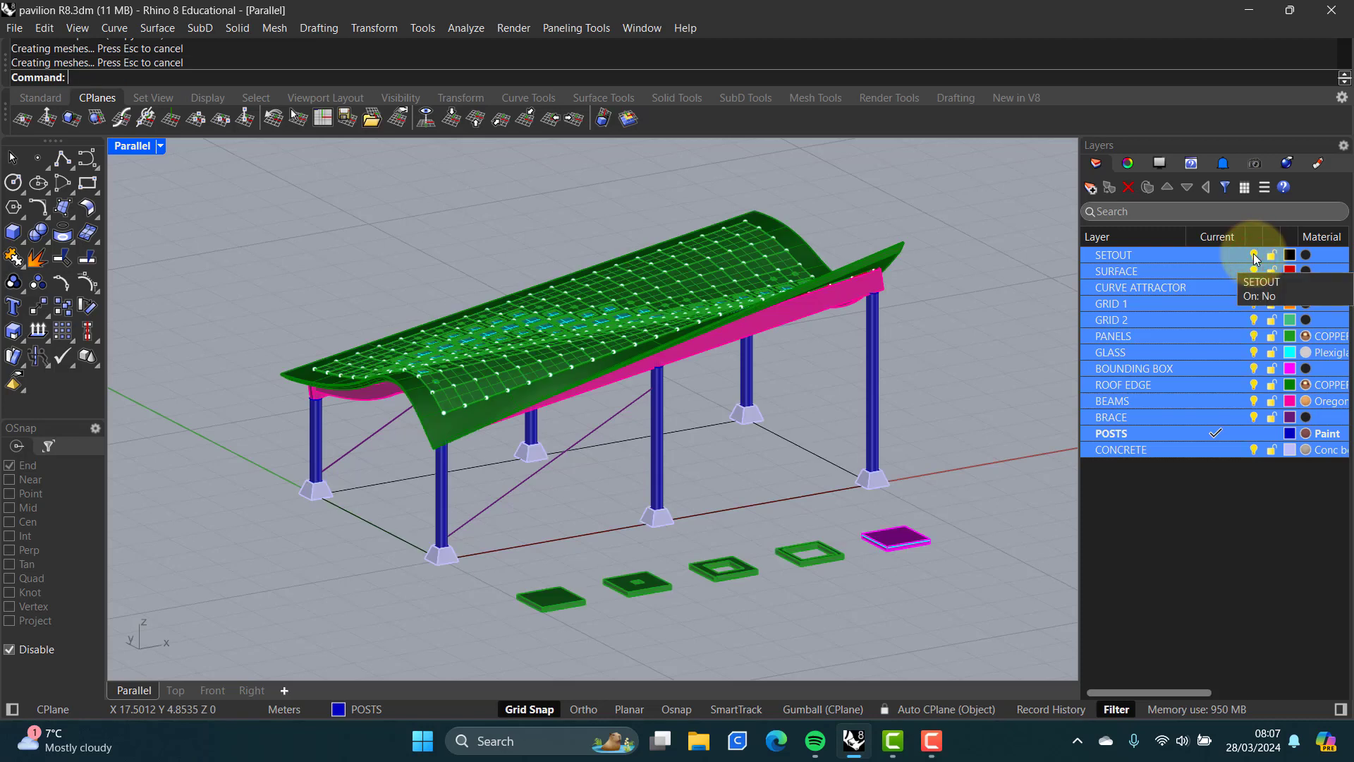
click(1239, 479)
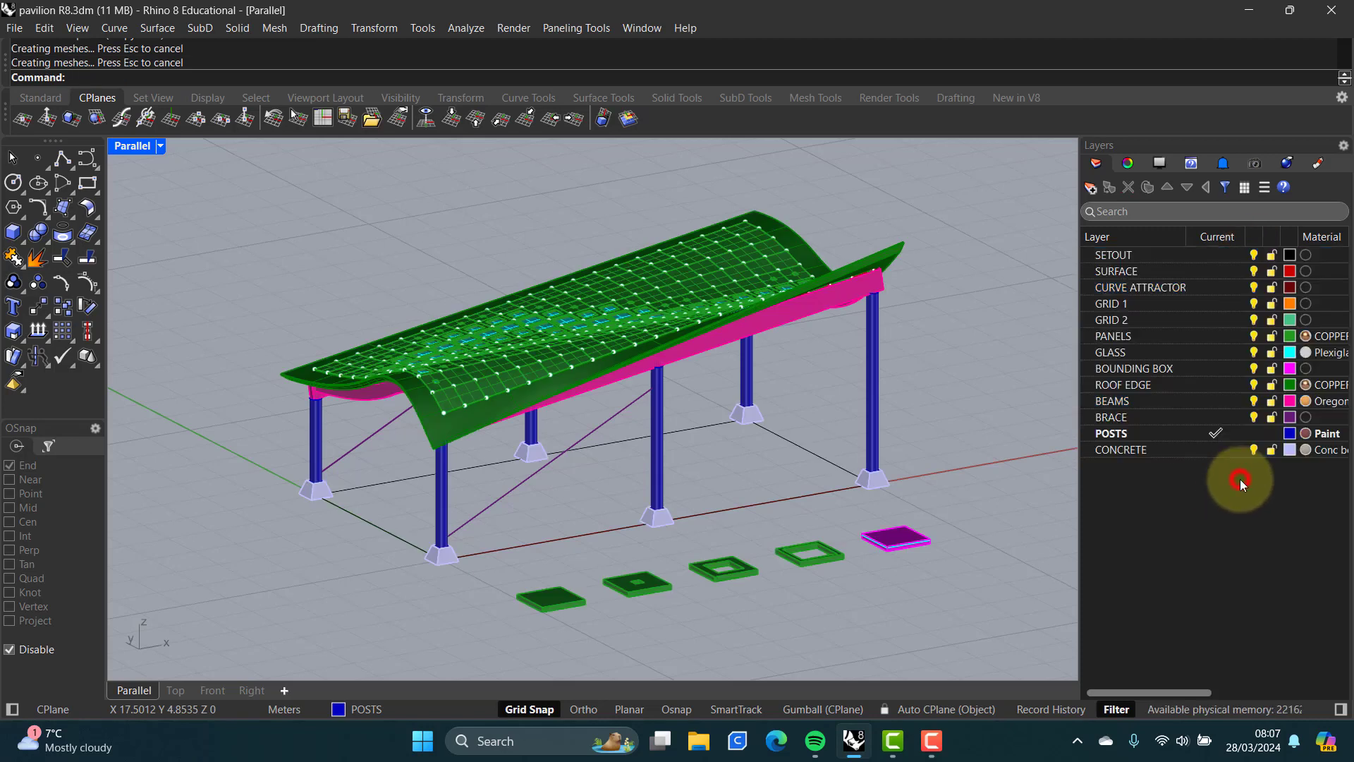
click(1252, 306)
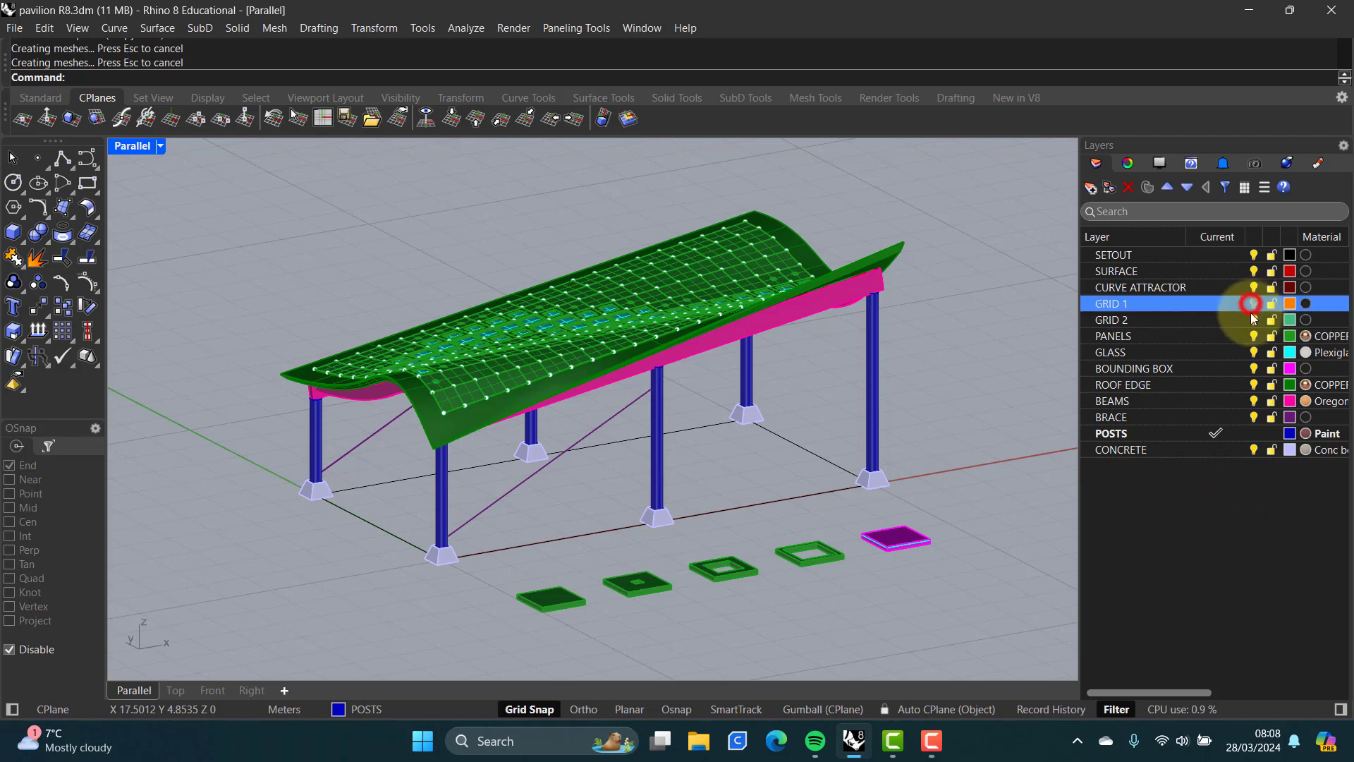
click(1253, 320)
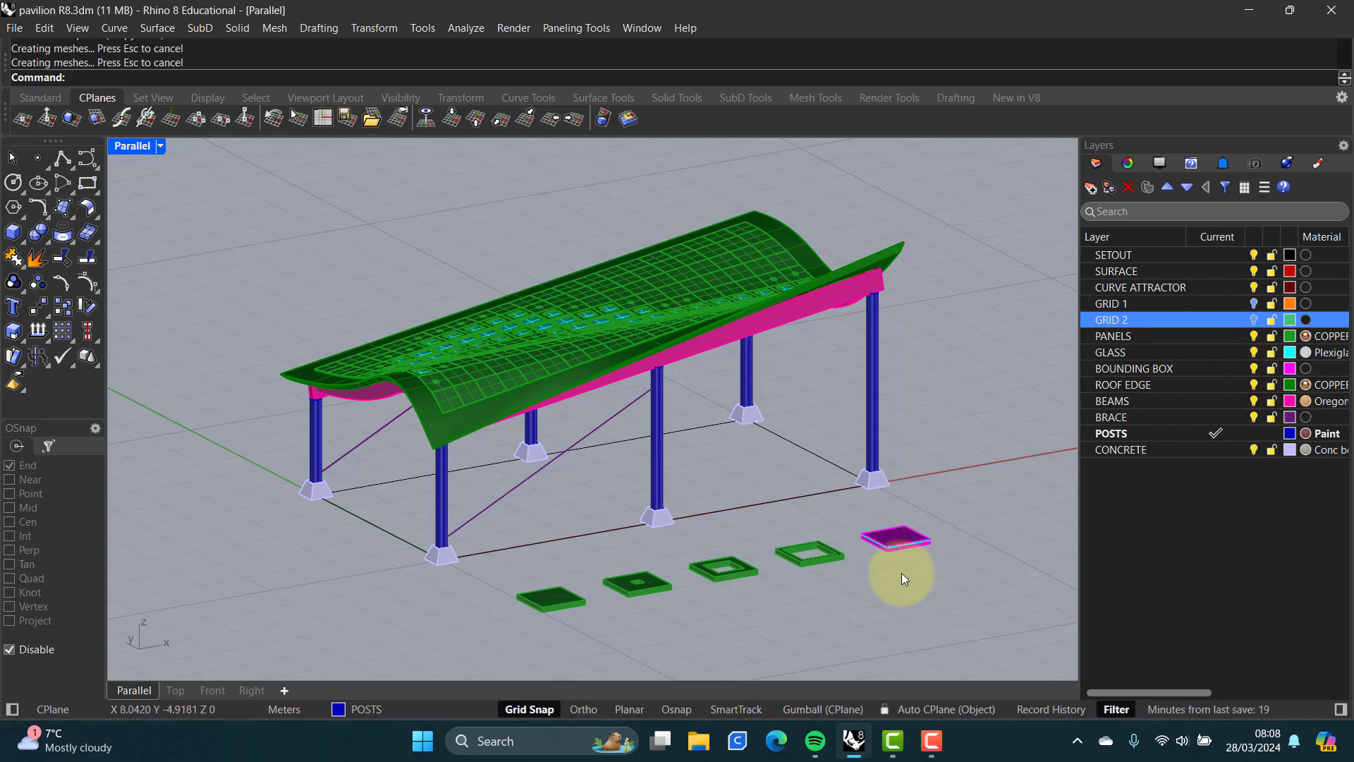
- Hide the four green sample panels and the magenta bounding box lying in front of the pavilion
right_drag(874, 598, 845, 611)
shift+right_drag(845, 611, 845, 482)
mouse_move(845, 482)
right_down()
mouse_move(809, 502)
mouse_move(861, 478)
right_up()
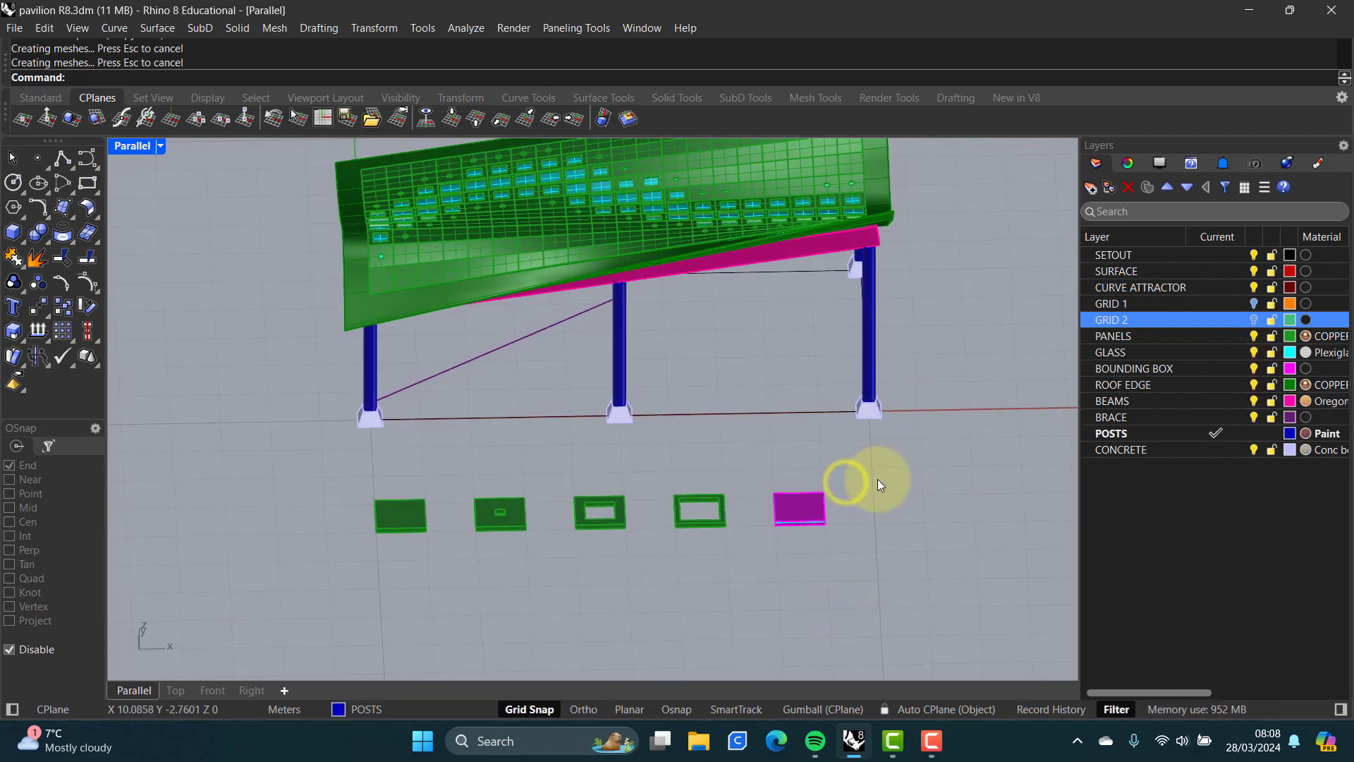
text(ide)
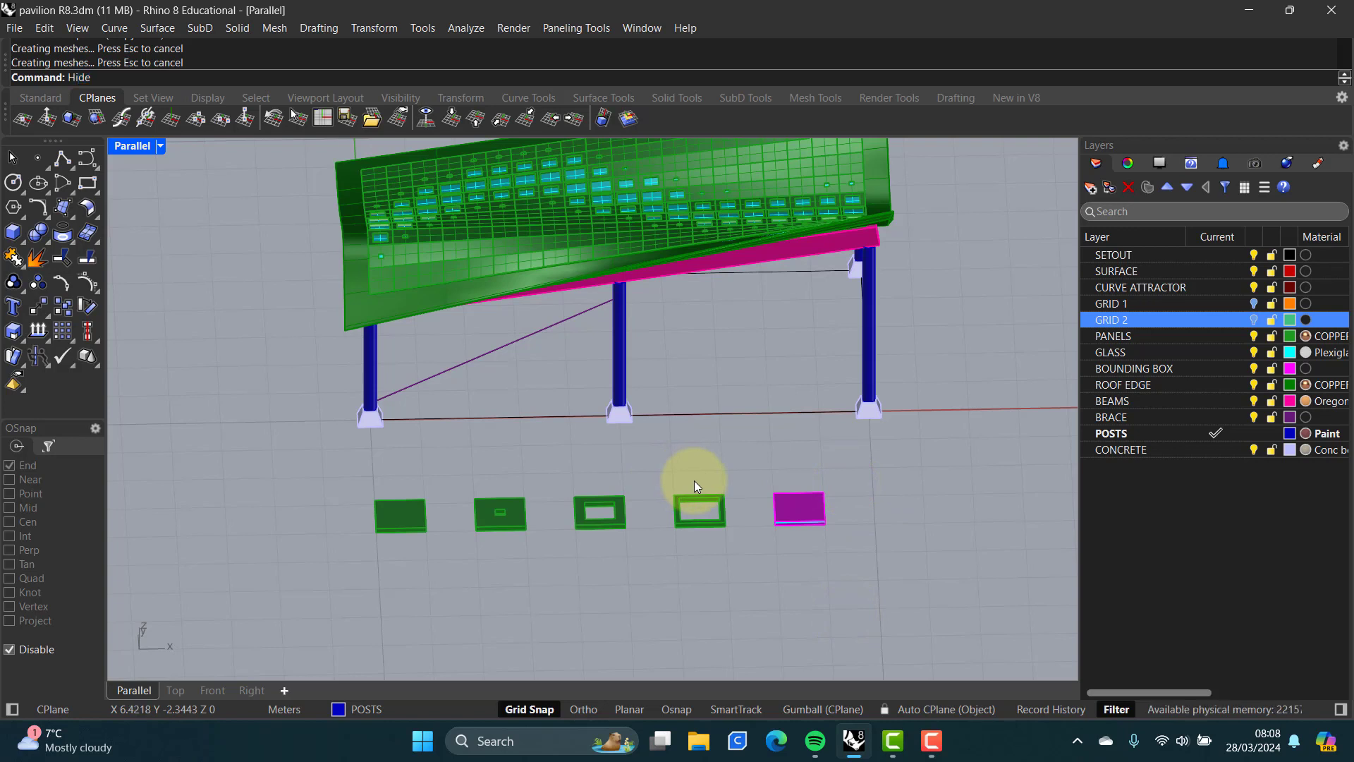
key(Return)
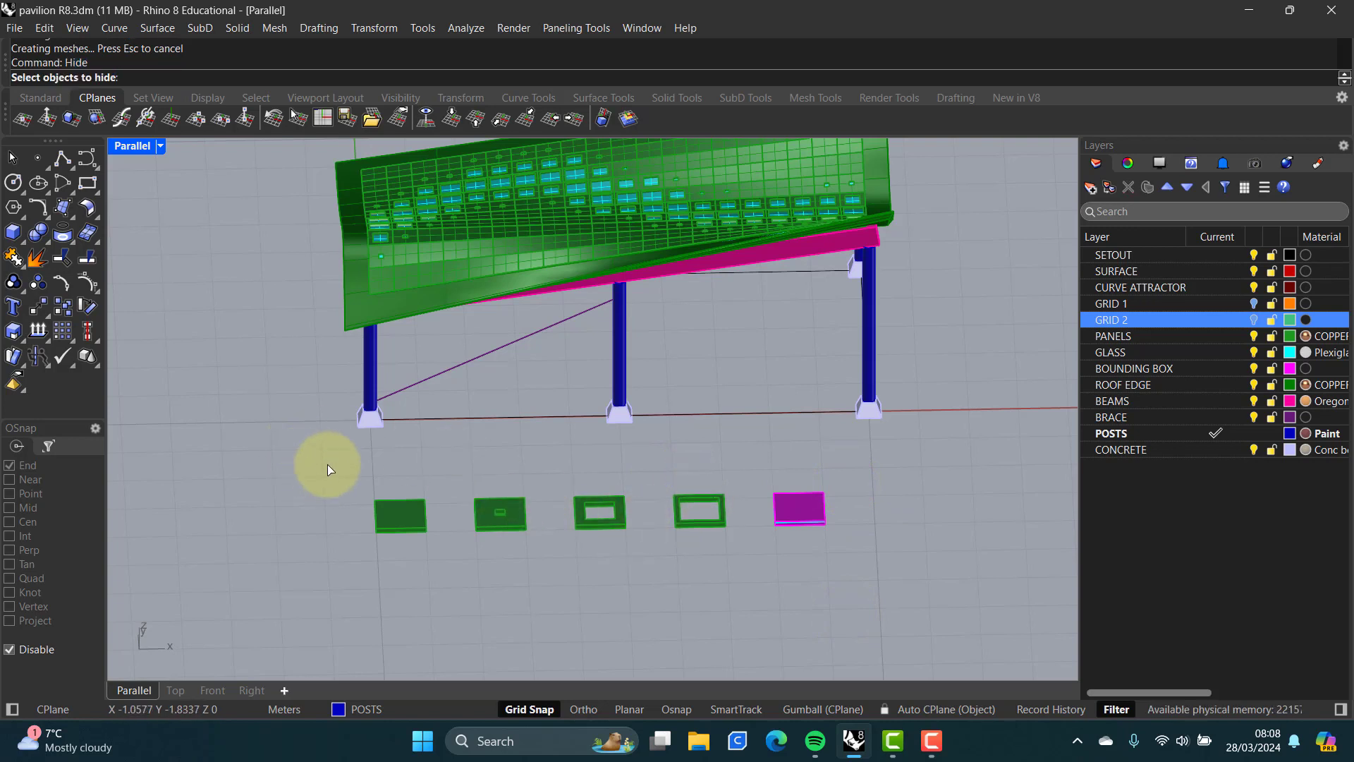
drag(337, 447, 888, 577)
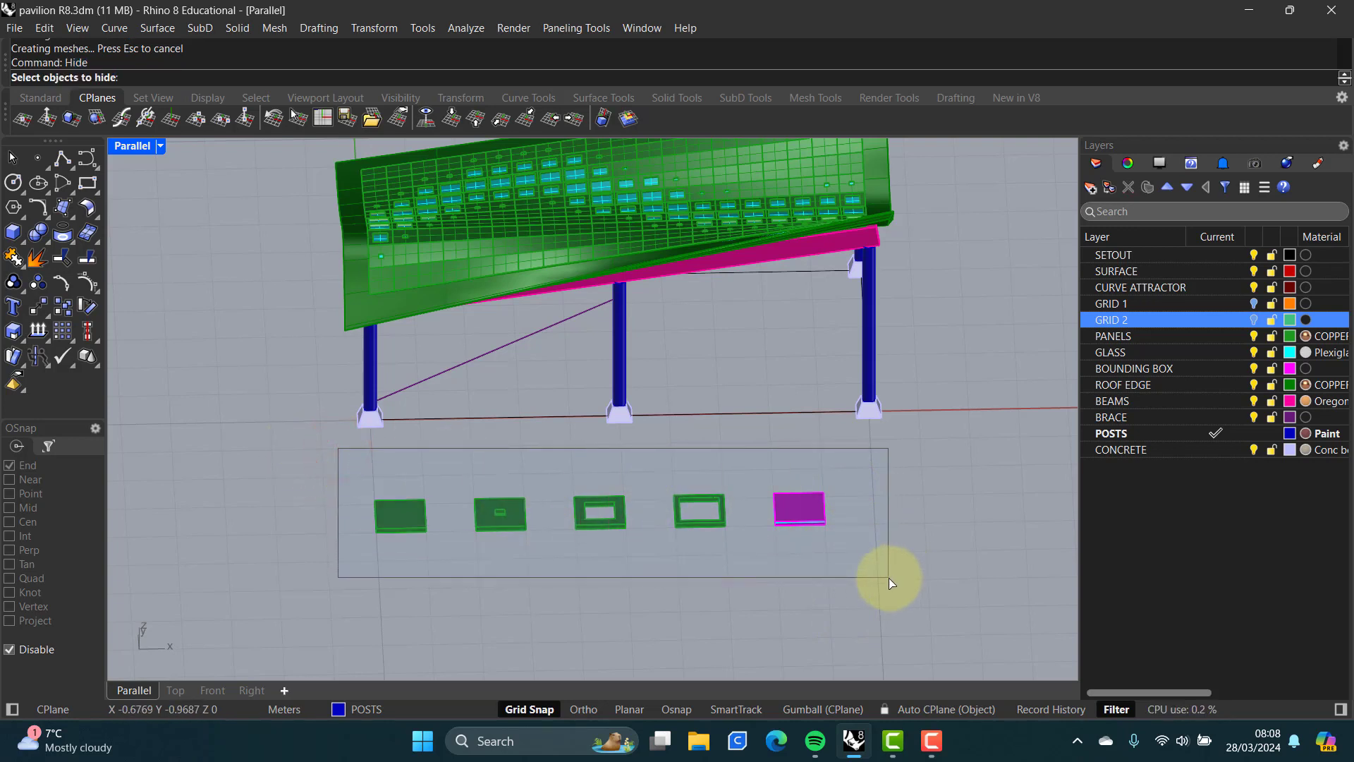
key(Return)
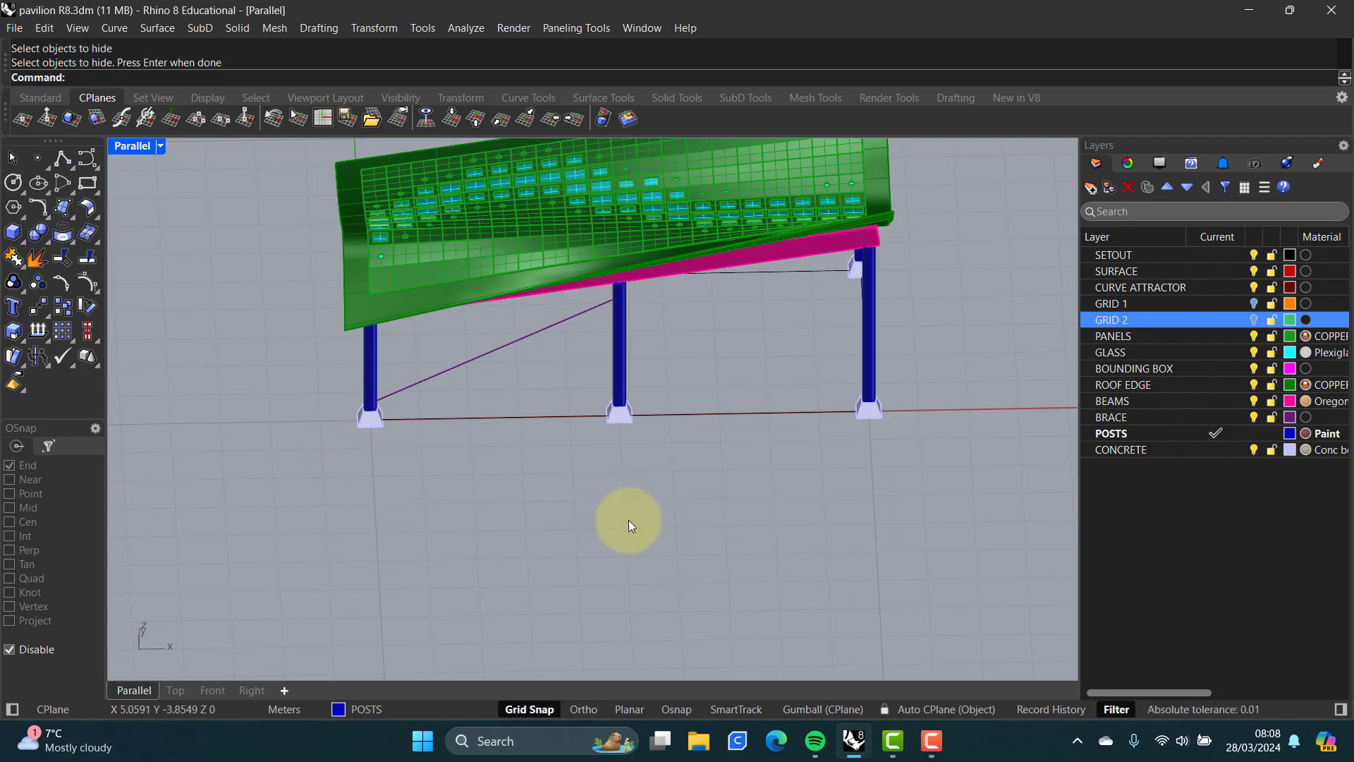
- Turn off the SETOUT layer to hide the pavilion's ground outline
scroll(600, 515, down, 3)
right_drag(573, 510, 515, 531)
right_drag(514, 531, 585, 489)
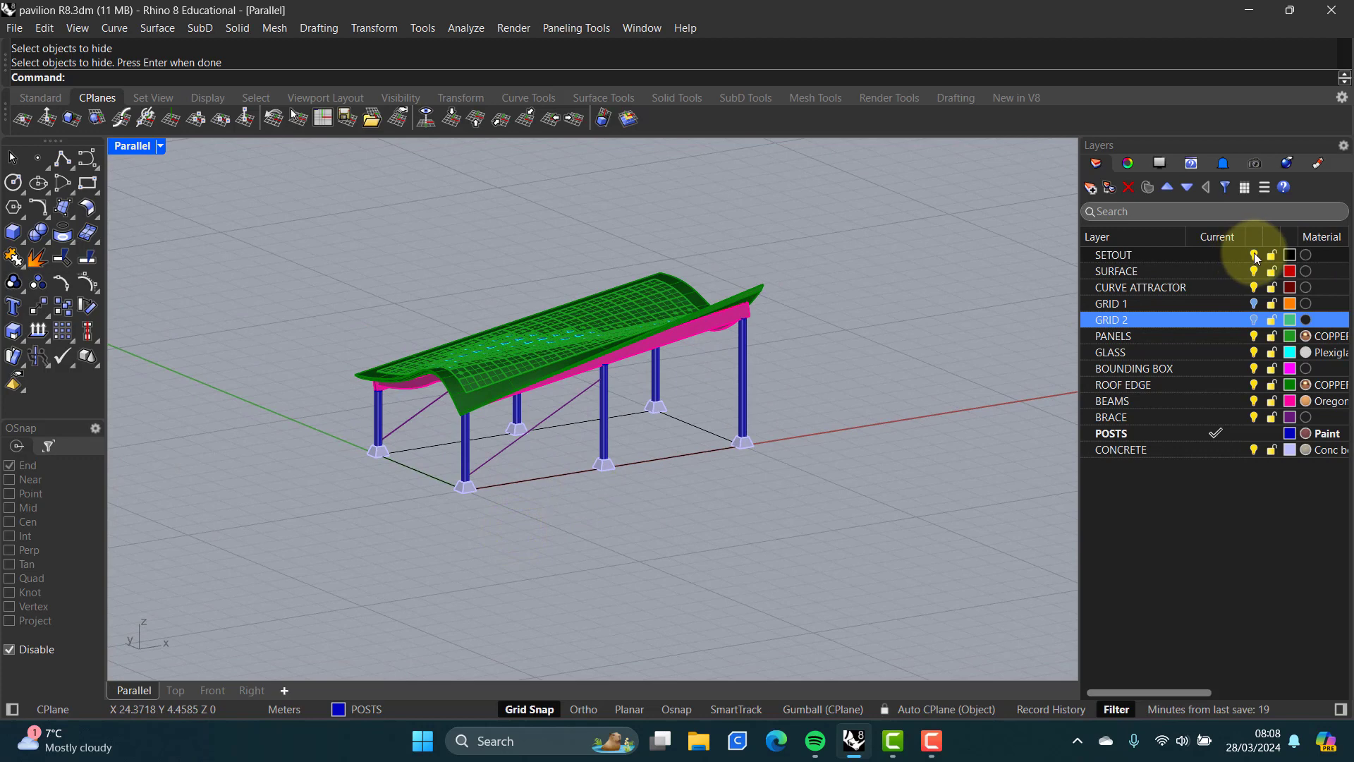
click(1230, 257)
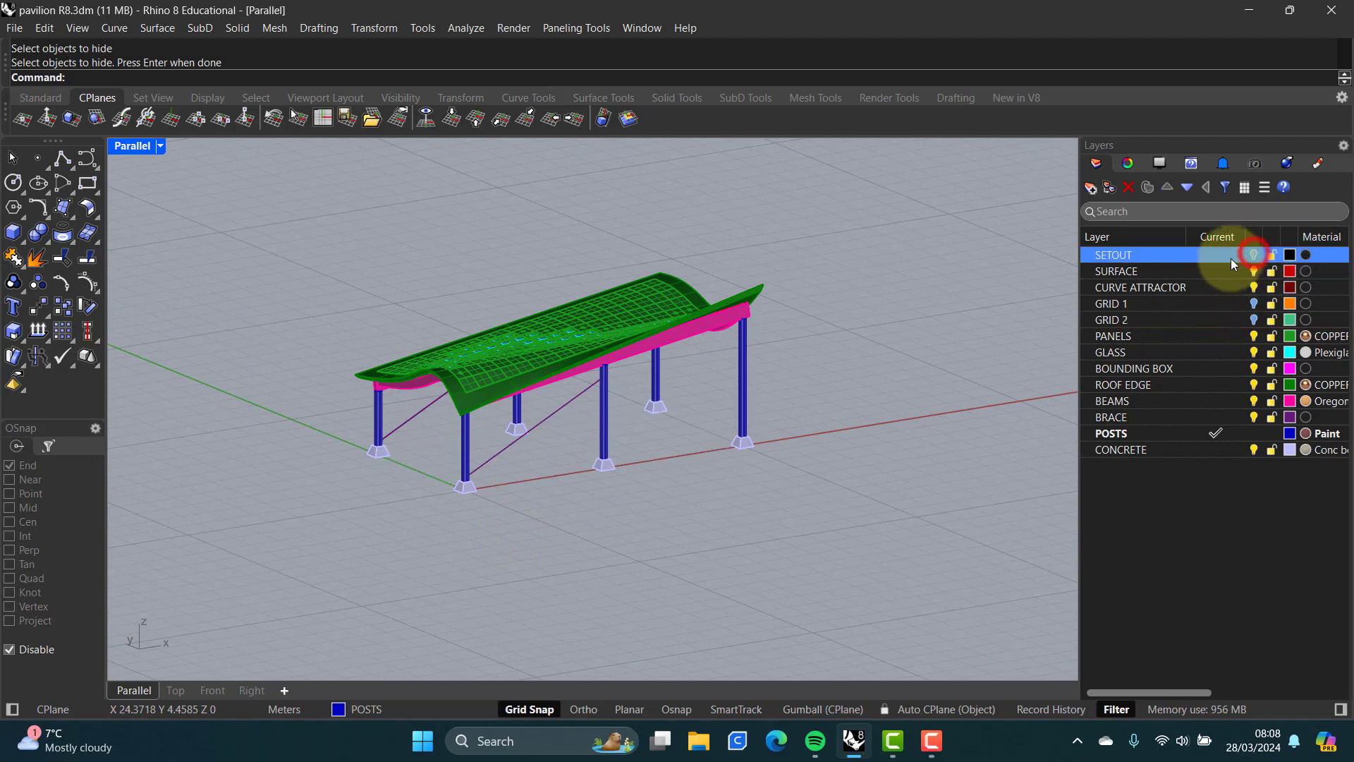
mouse_move(744, 430)
right_down()
mouse_move(561, 399)
mouse_move(589, 423)
mouse_move(727, 444)
right_up()
text(S)
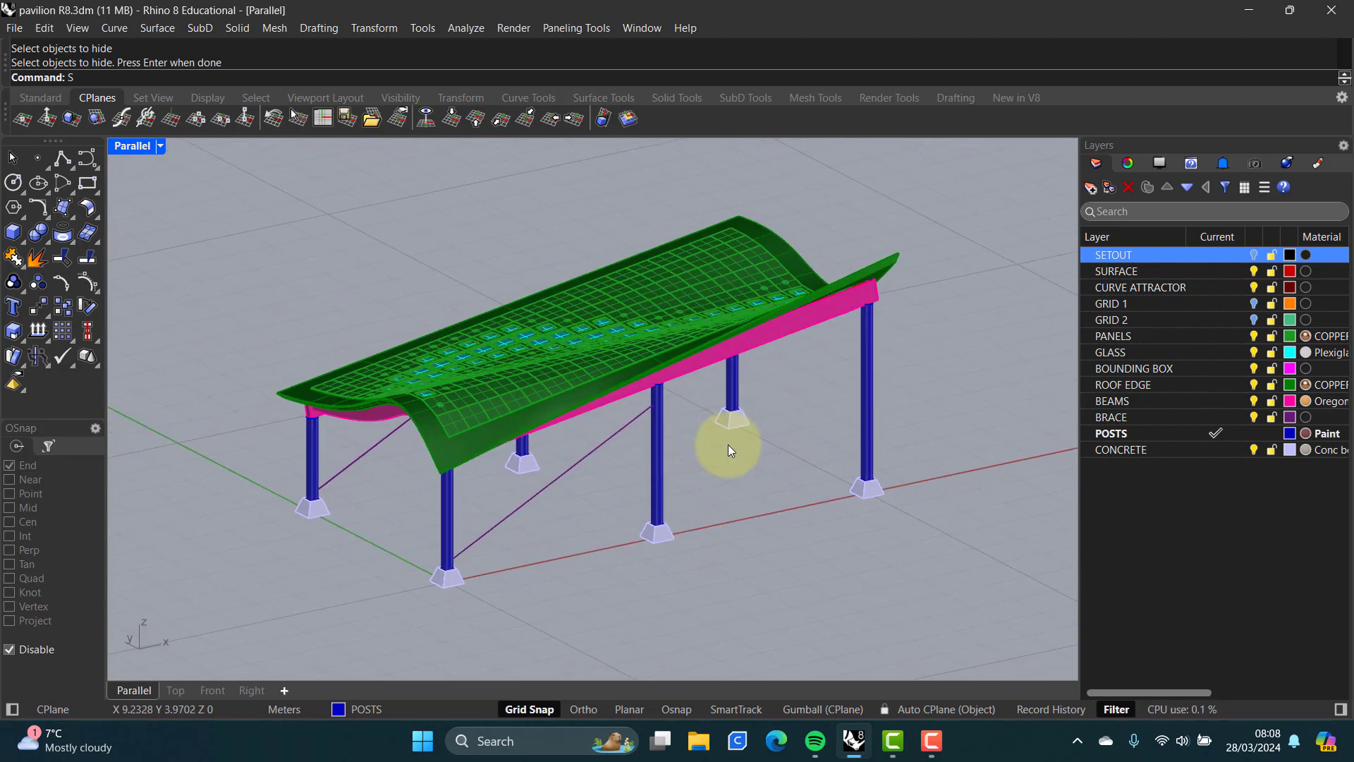
text(elCrv)
key(Return)
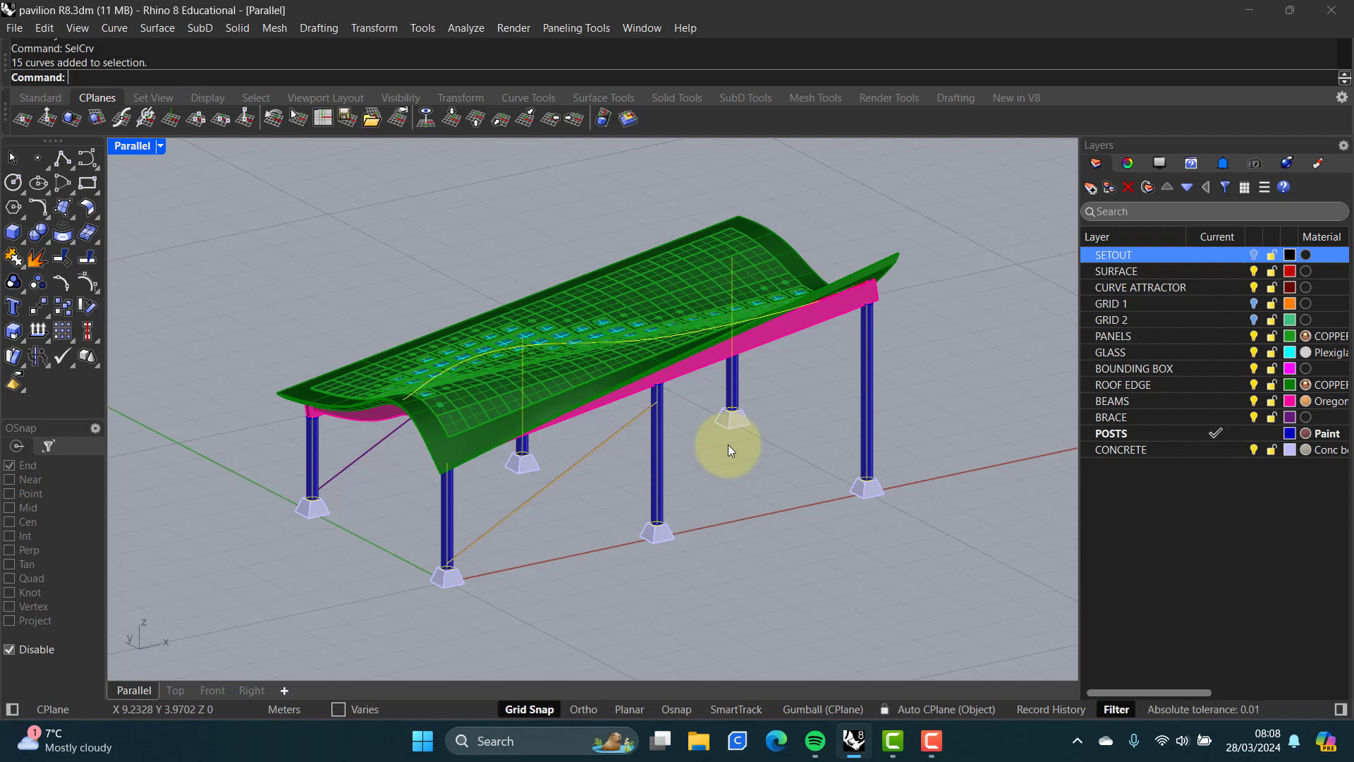
click(1147, 188)
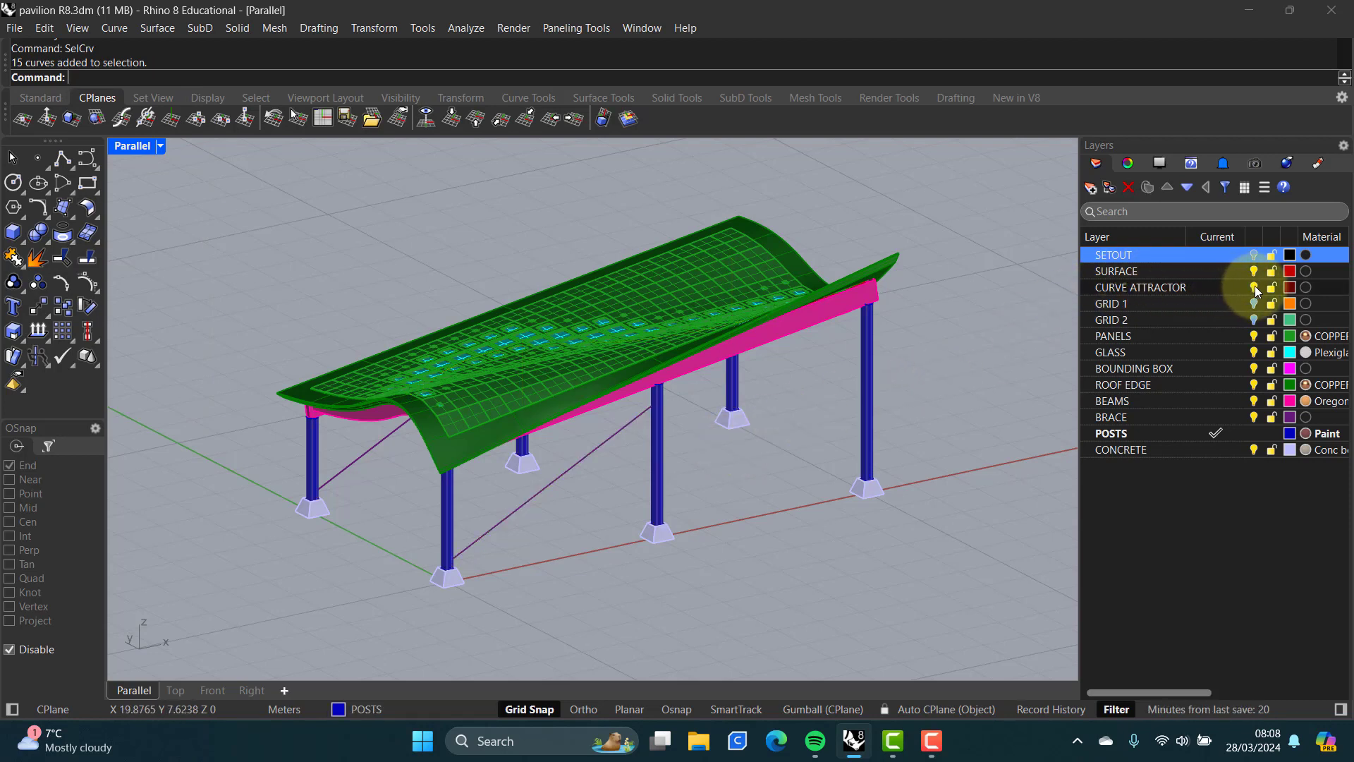
- Turn off the CURVE ATTRACTOR layer and delete all remaining visible curves with SelCrv
click(1255, 288)
click(887, 356)
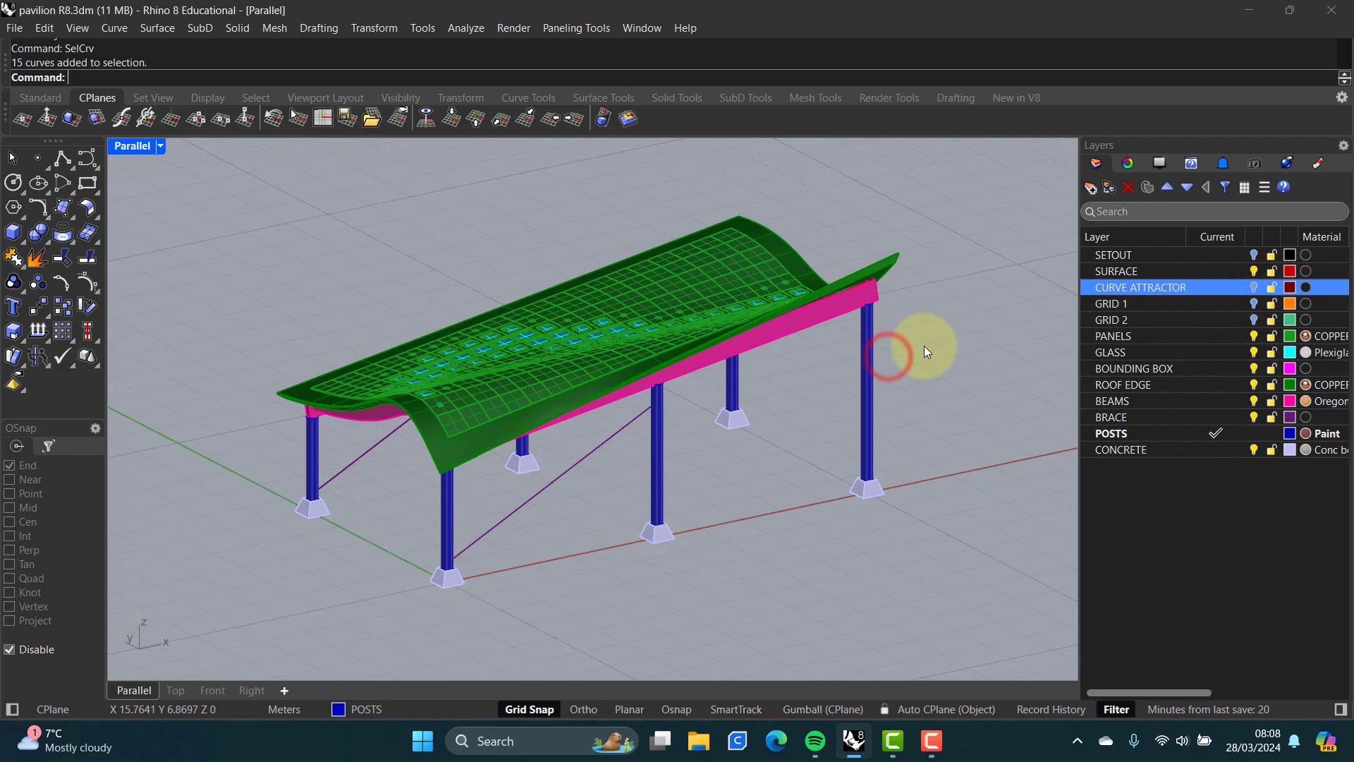
text(SelCrv)
key(Return)
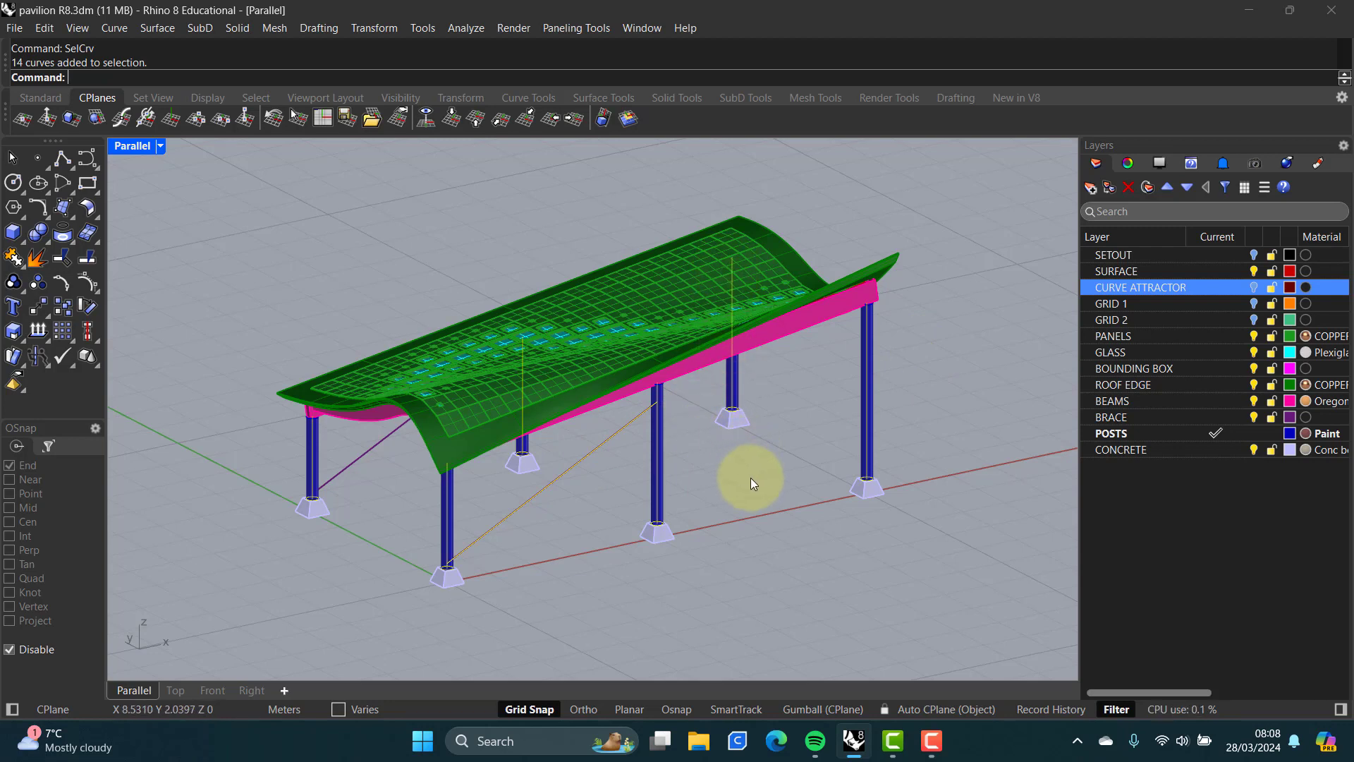
key(Delete)
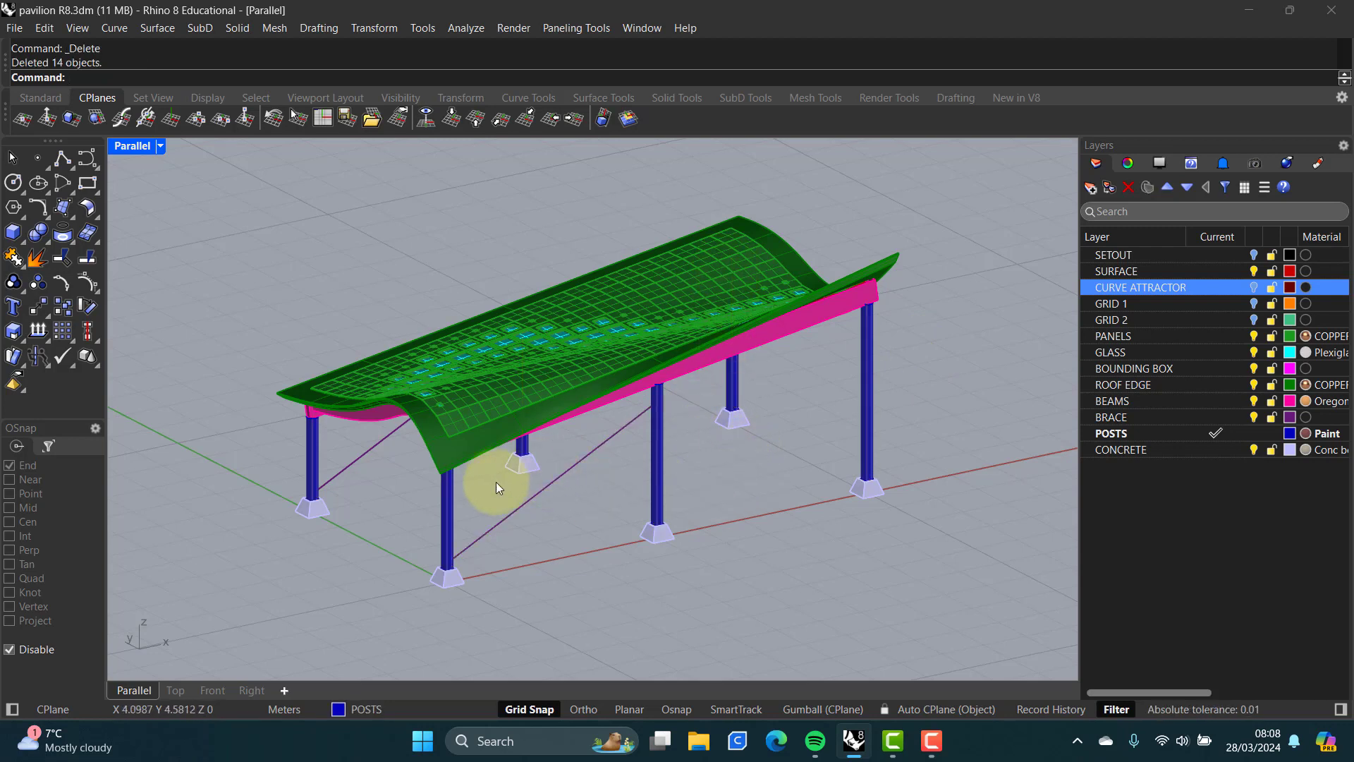
- Examine how the post tops meet the underside of the beams at the tall end of the pavilion
scroll(573, 498, up, 1)
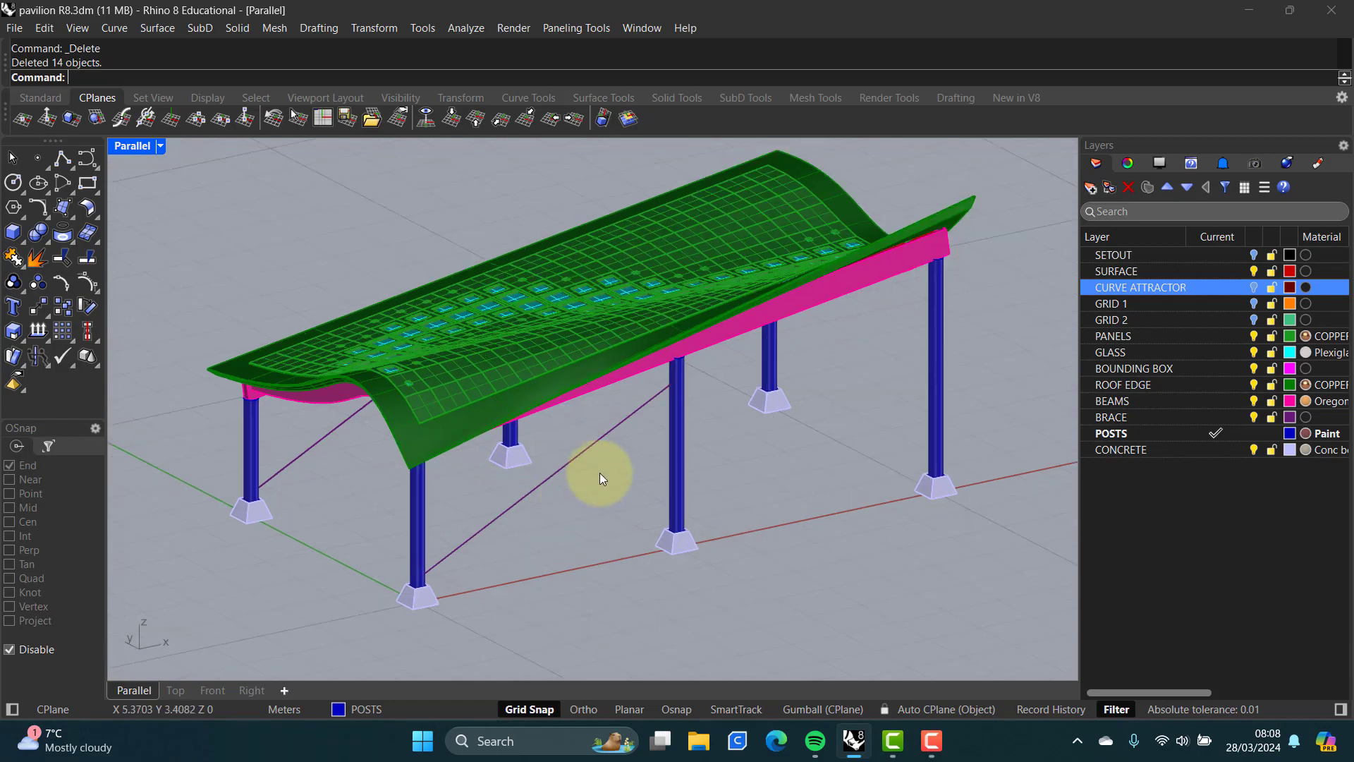
right_drag(651, 455, 727, 393)
scroll(676, 373, up, 3)
click(663, 369)
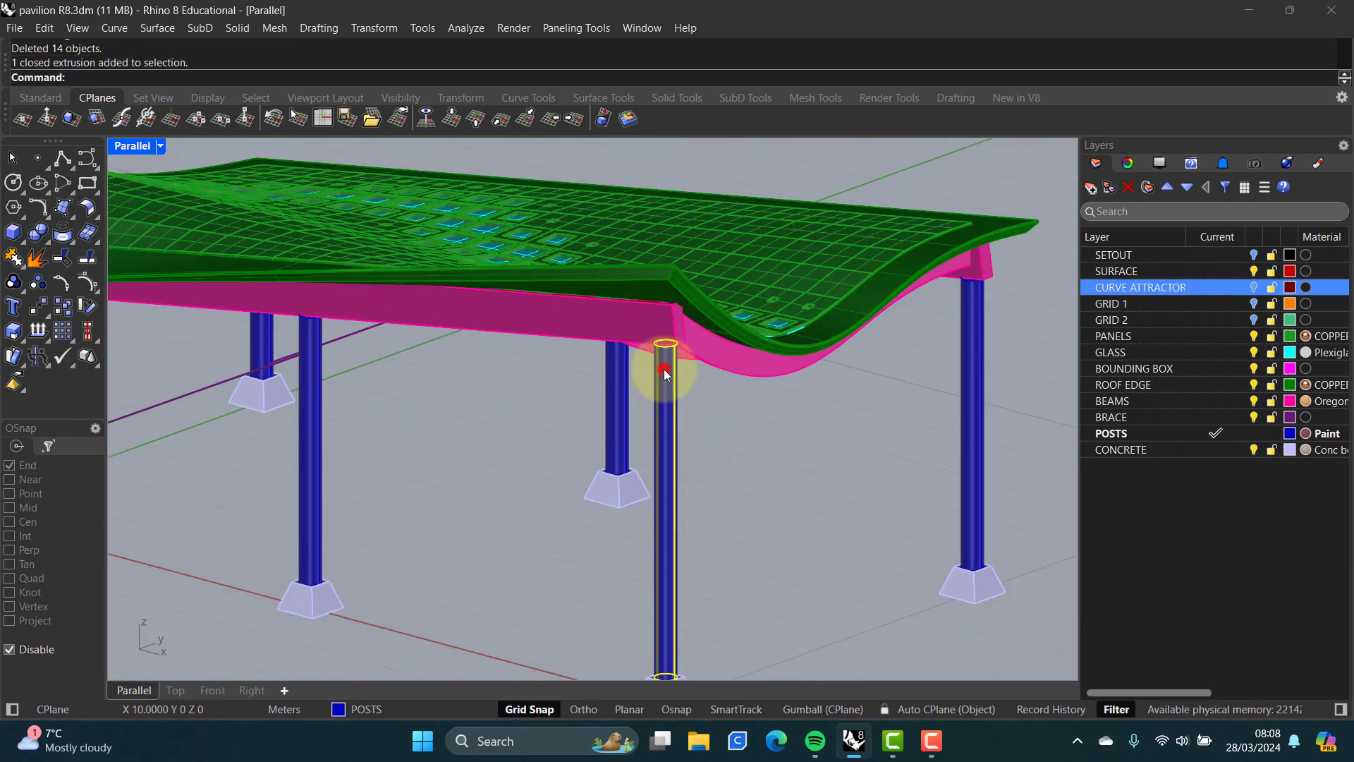
key(Escape)
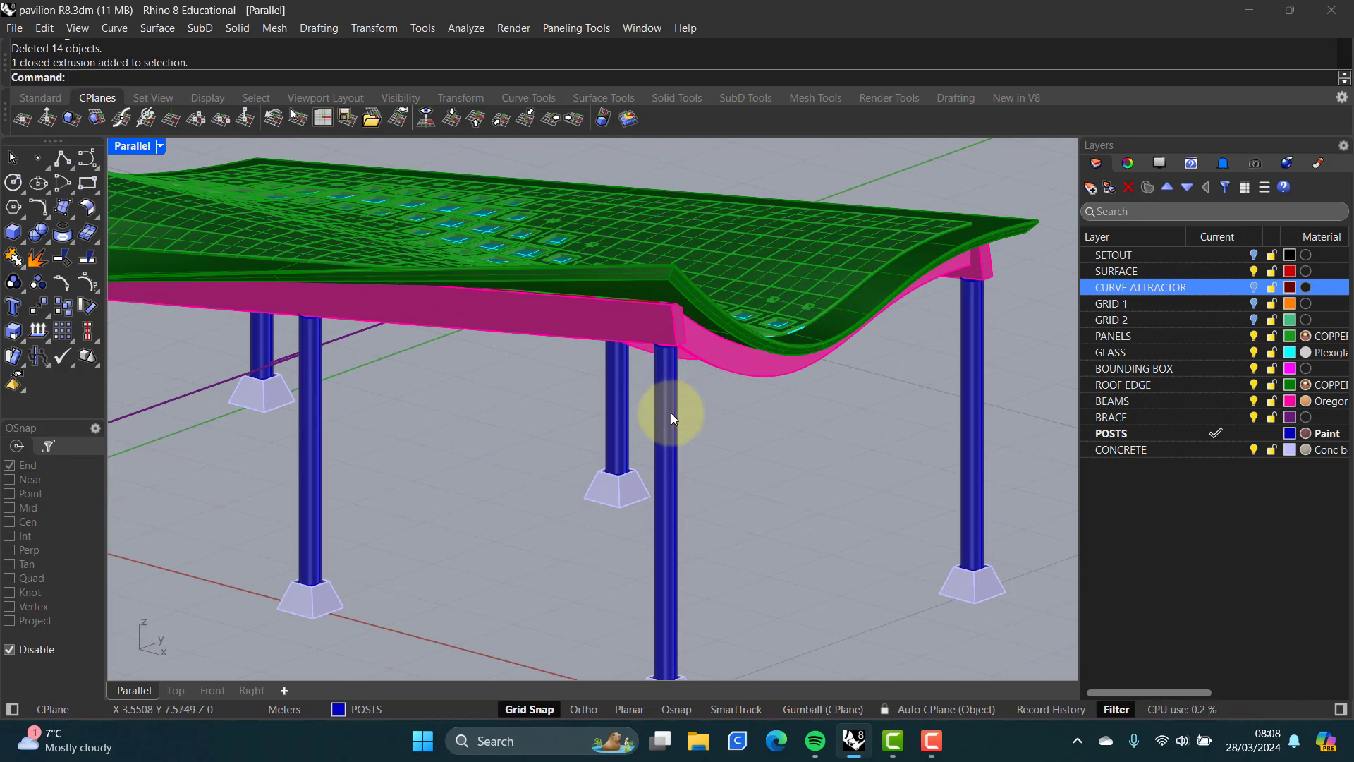
scroll(582, 421, down, 3)
right_drag(564, 438, 624, 443)
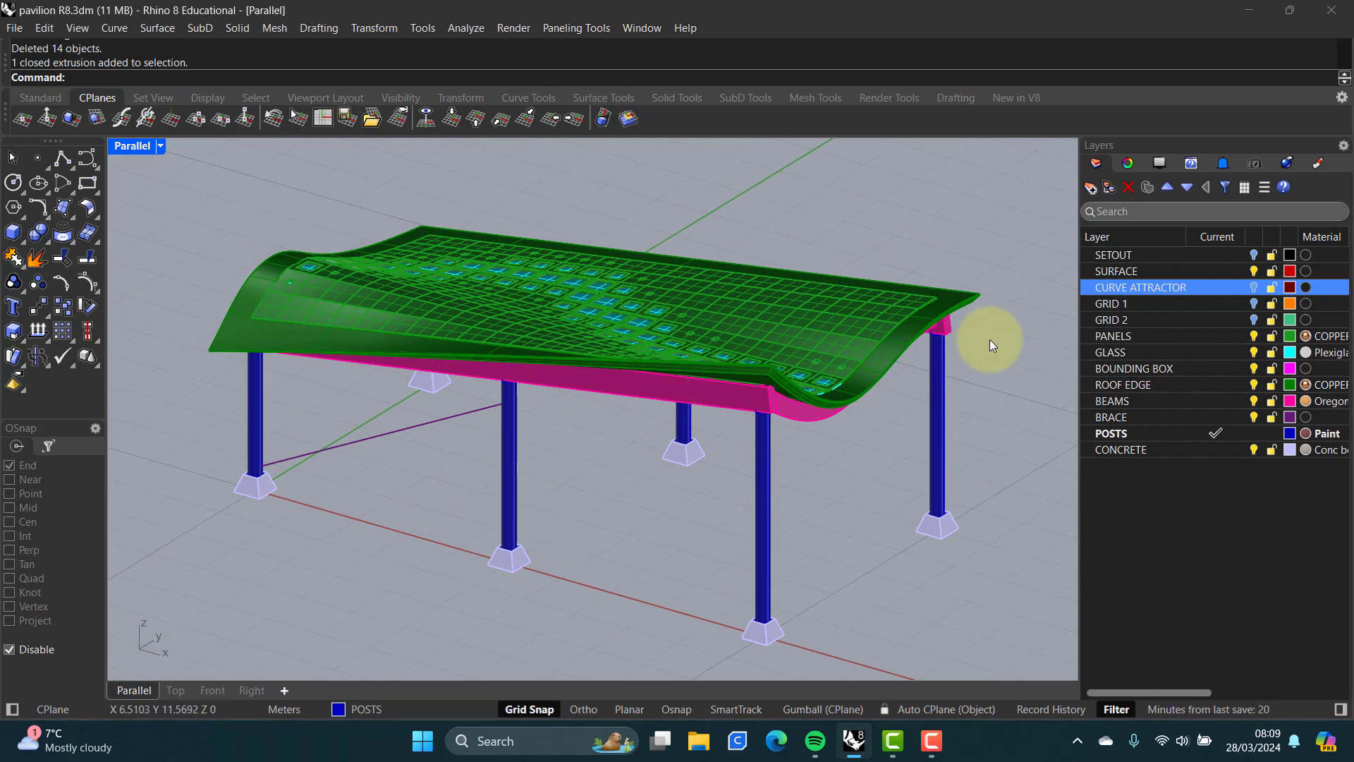
right_drag(984, 350, 668, 466)
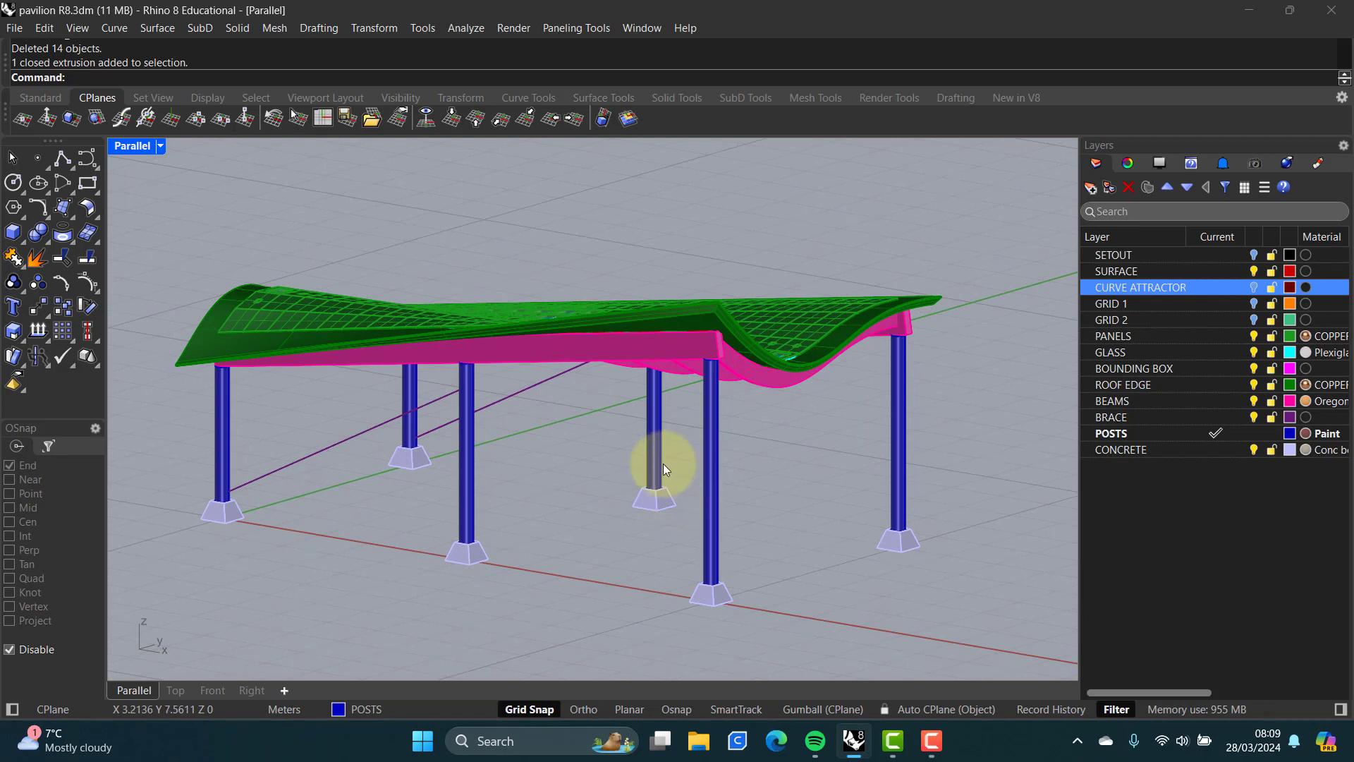
- Copy all six posts vertically upward by 0.15 m, with the Copy option Vertical=Yes and Grid Snap off
click(223, 426)
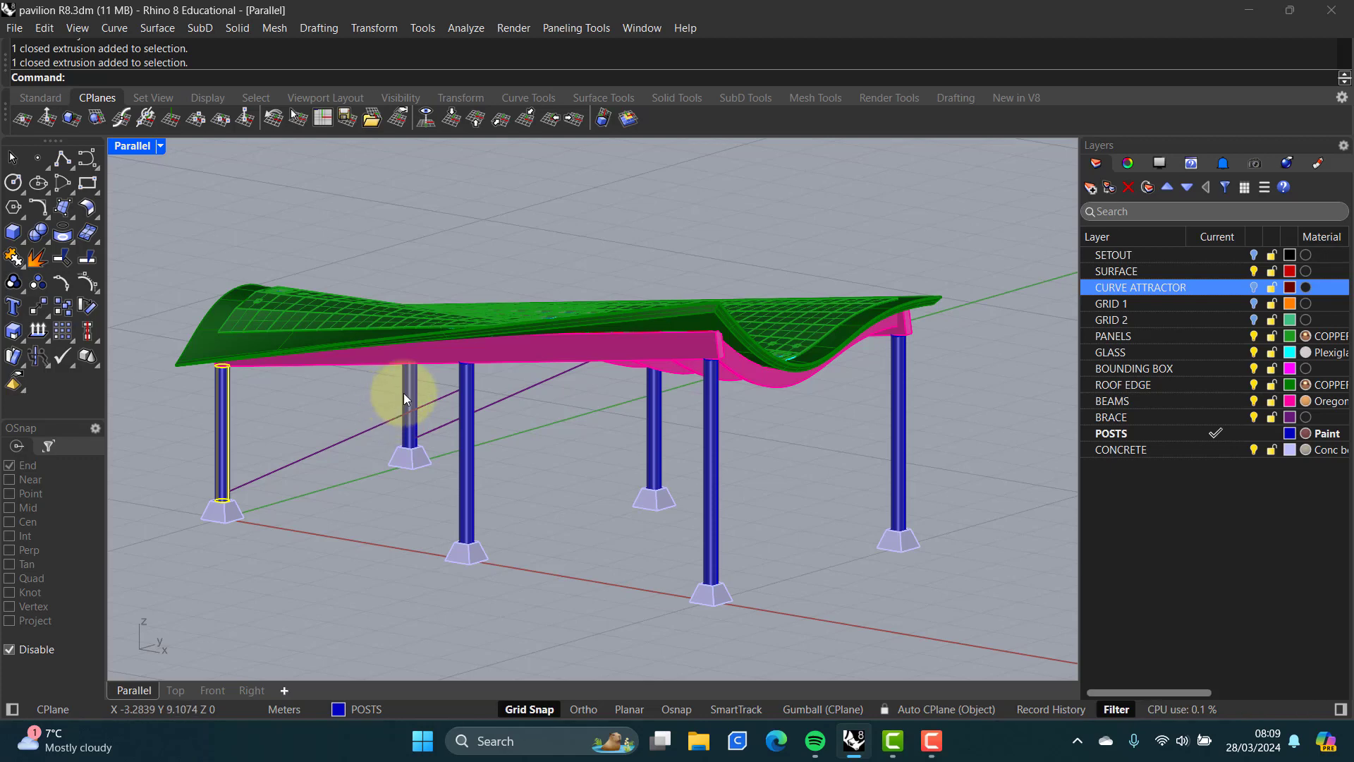
scroll(218, 370, up, 2)
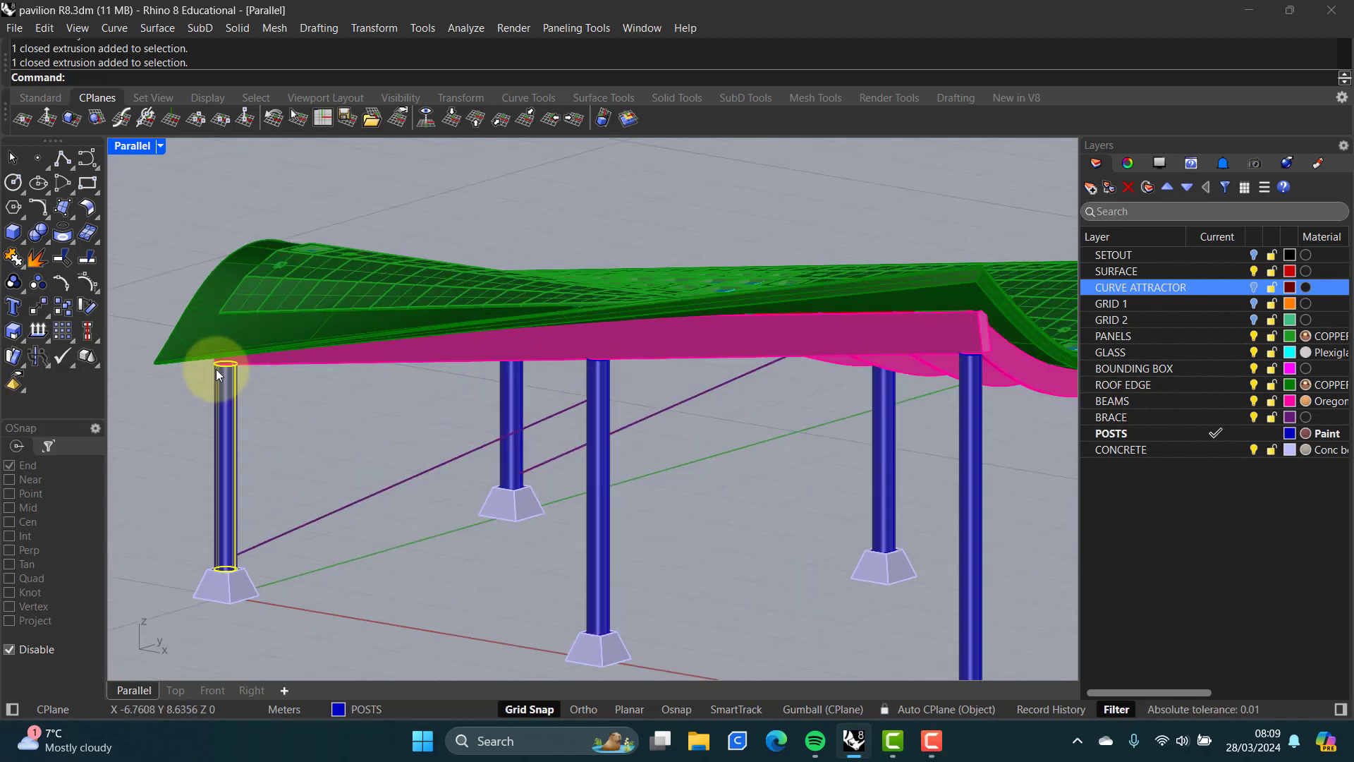
scroll(363, 433, down, 4)
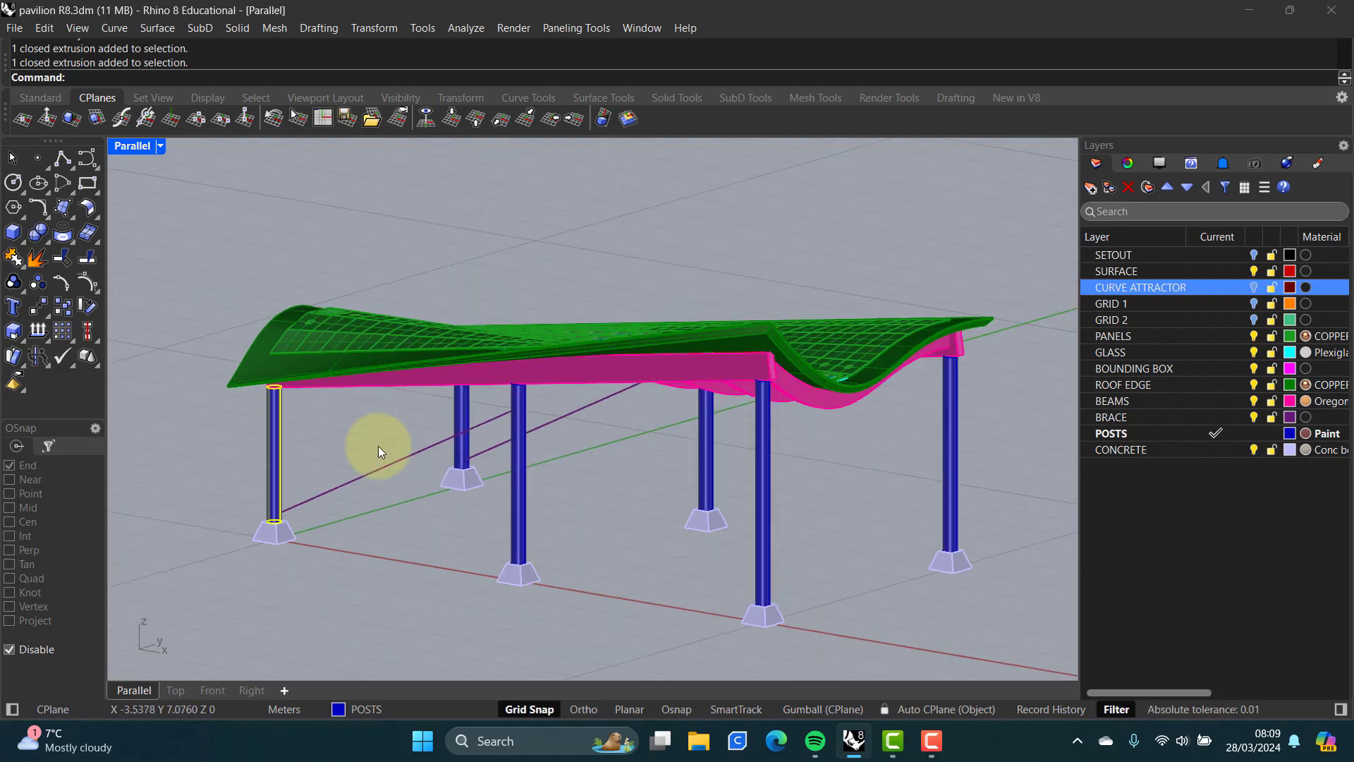
right_drag(375, 447, 422, 420)
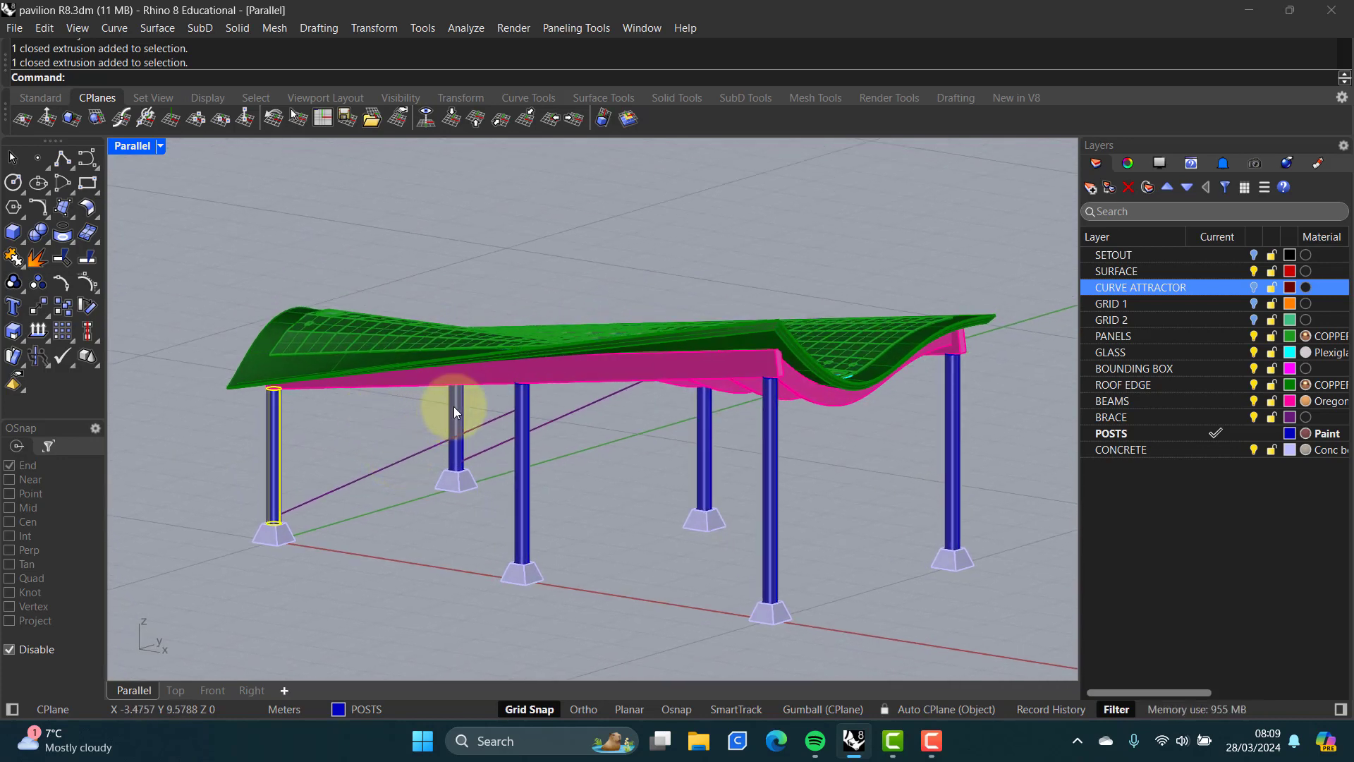
shift+click(454, 406)
shift+click(705, 457)
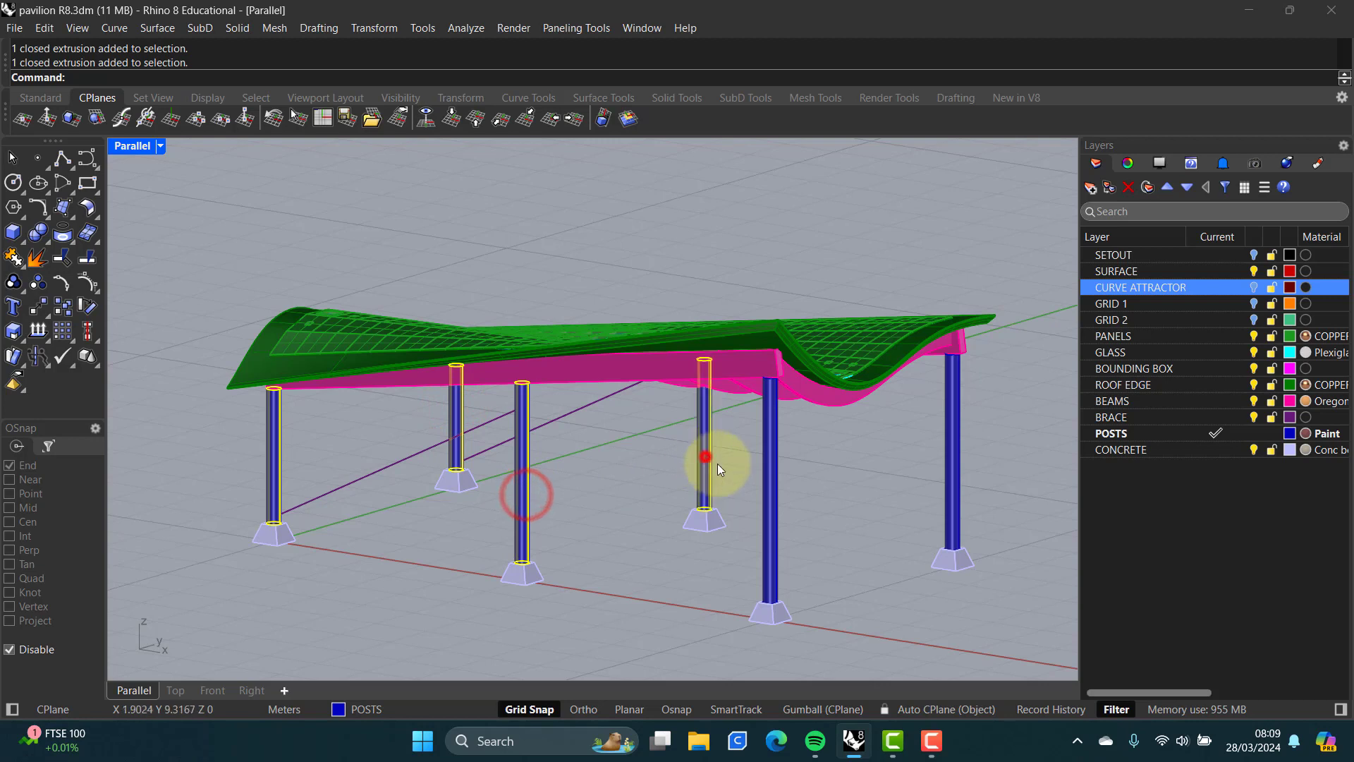
shift+click(770, 536)
shift+click(952, 499)
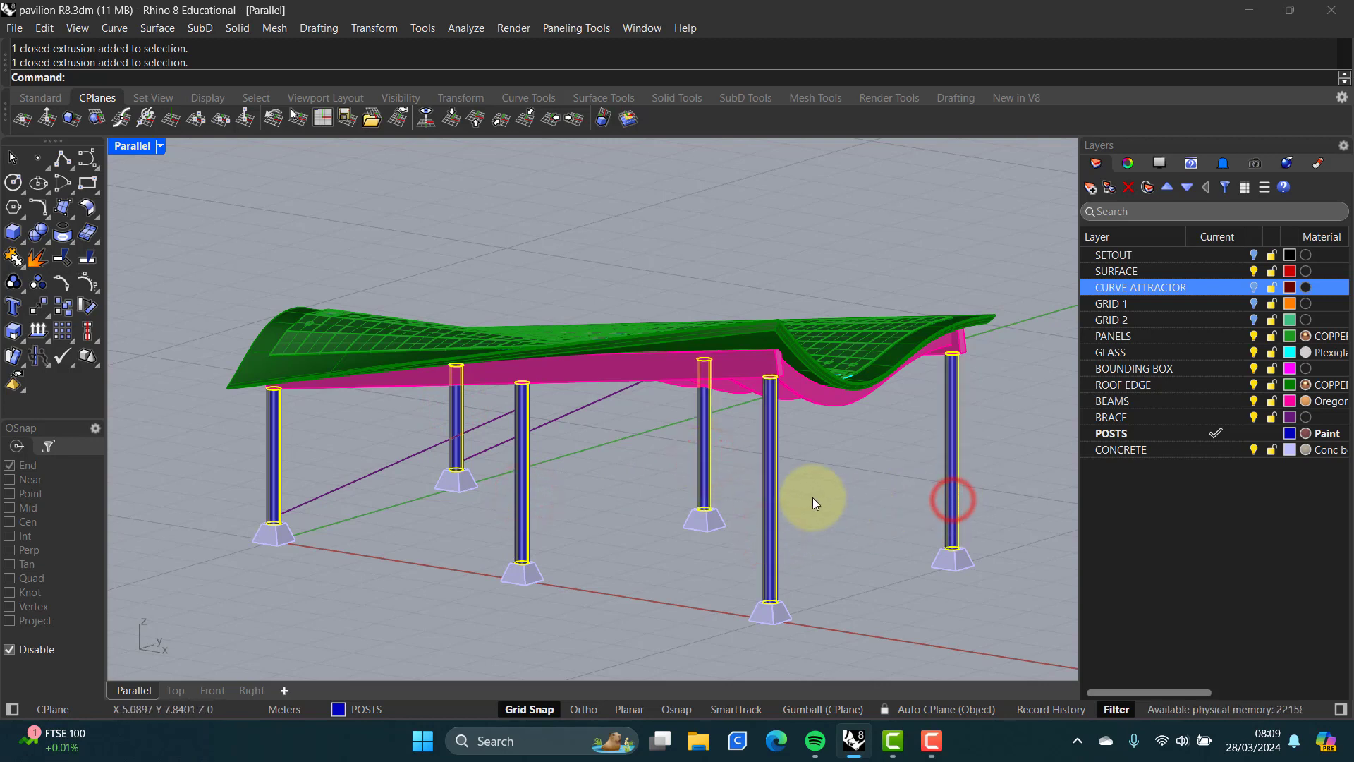
right_click(446, 522)
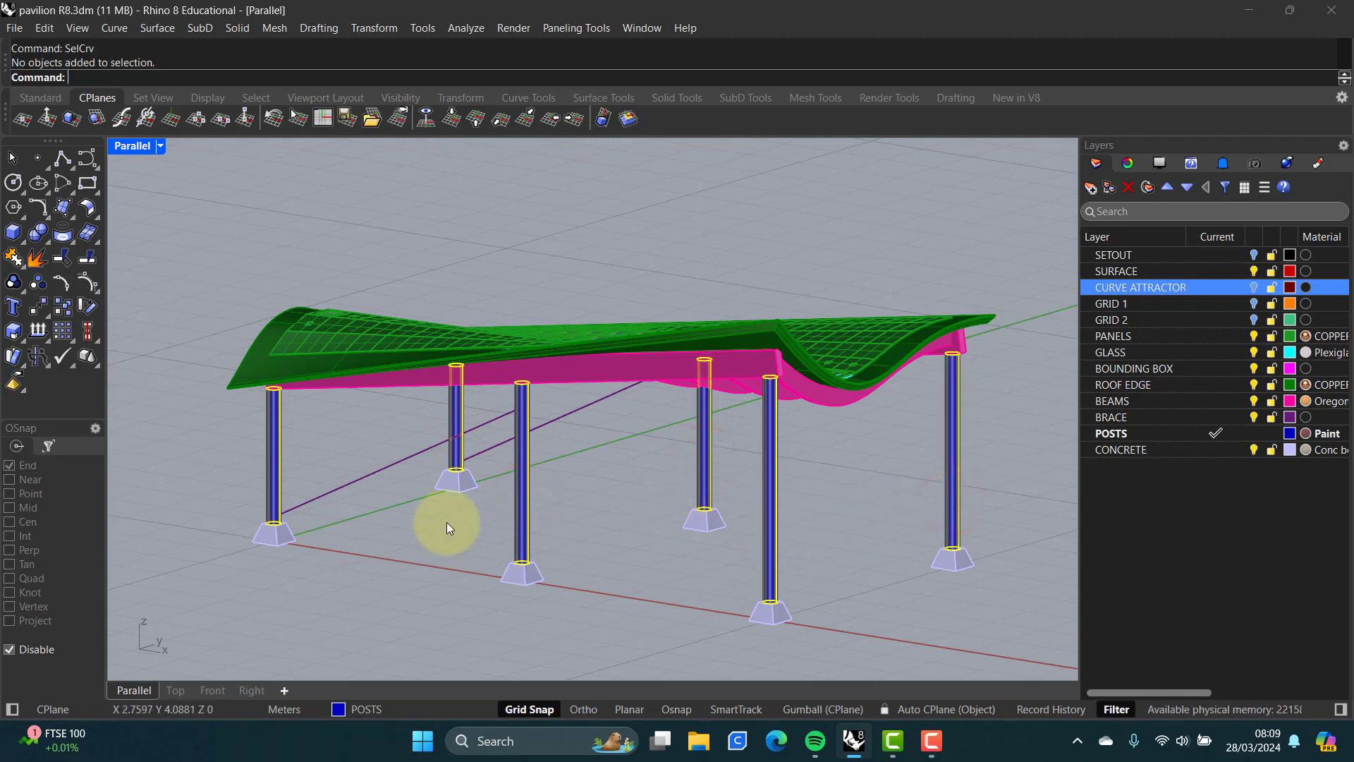
click(62, 306)
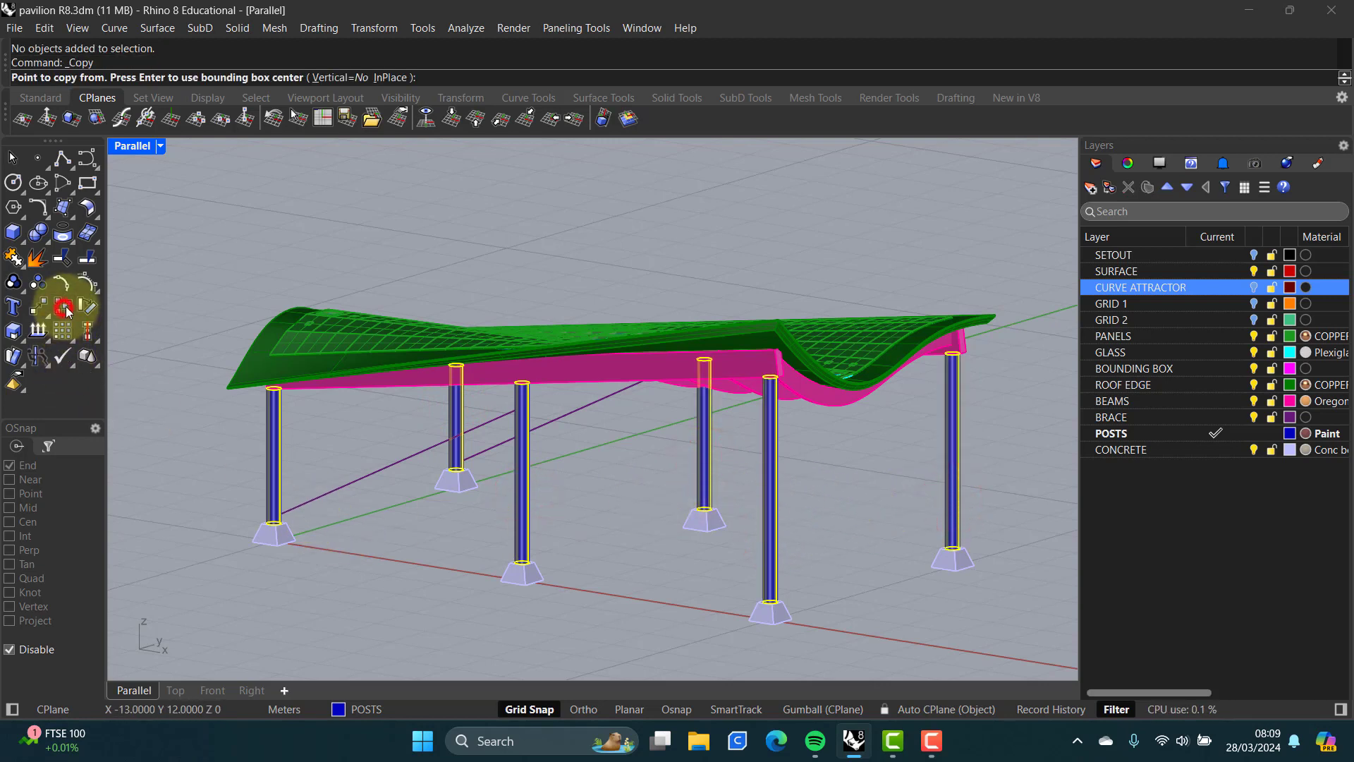
click(330, 78)
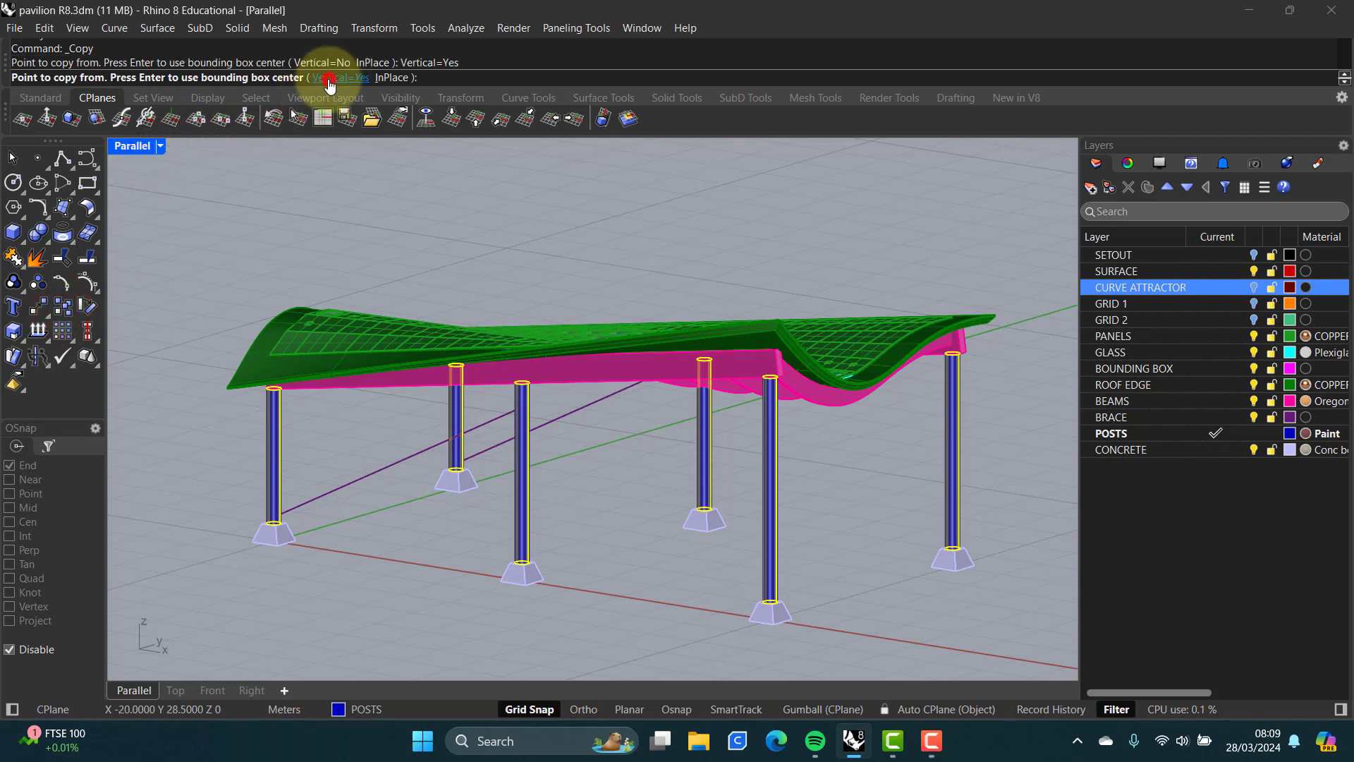
click(529, 708)
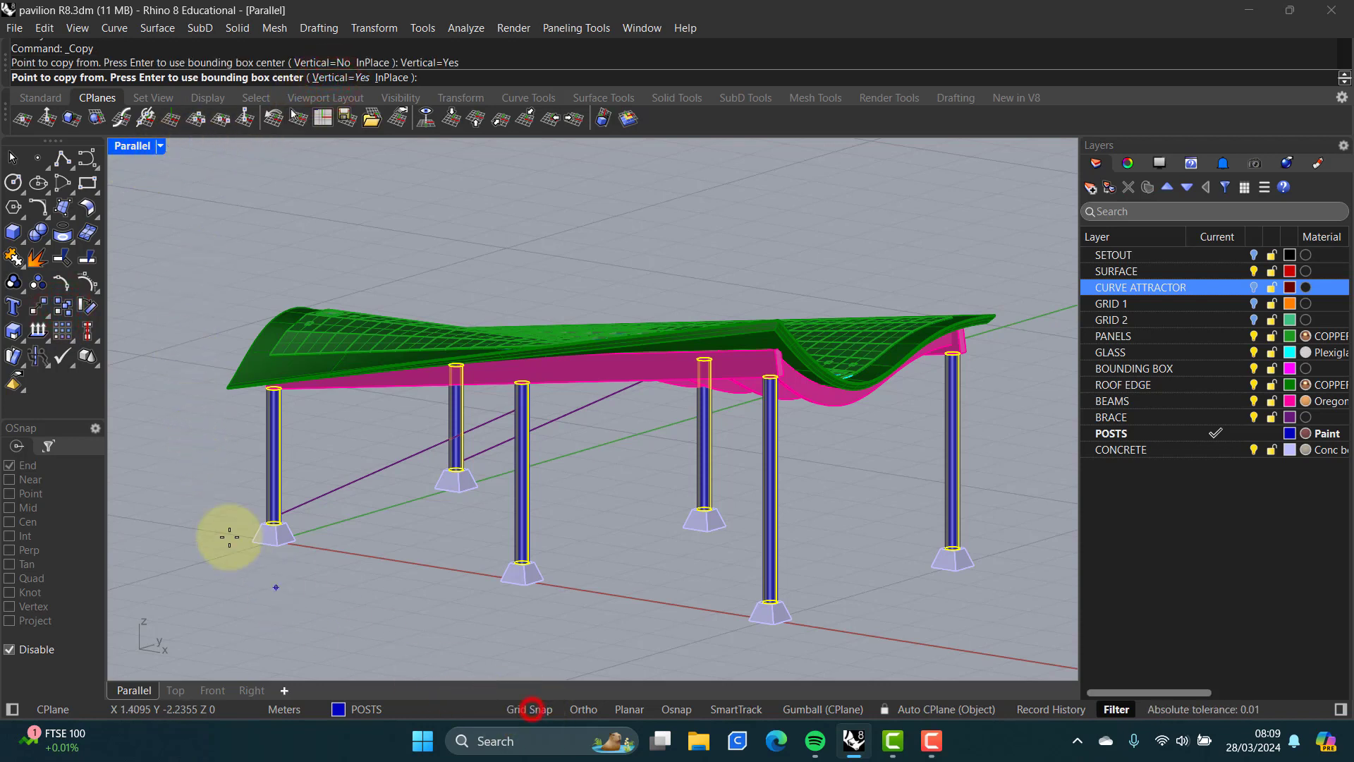
click(200, 506)
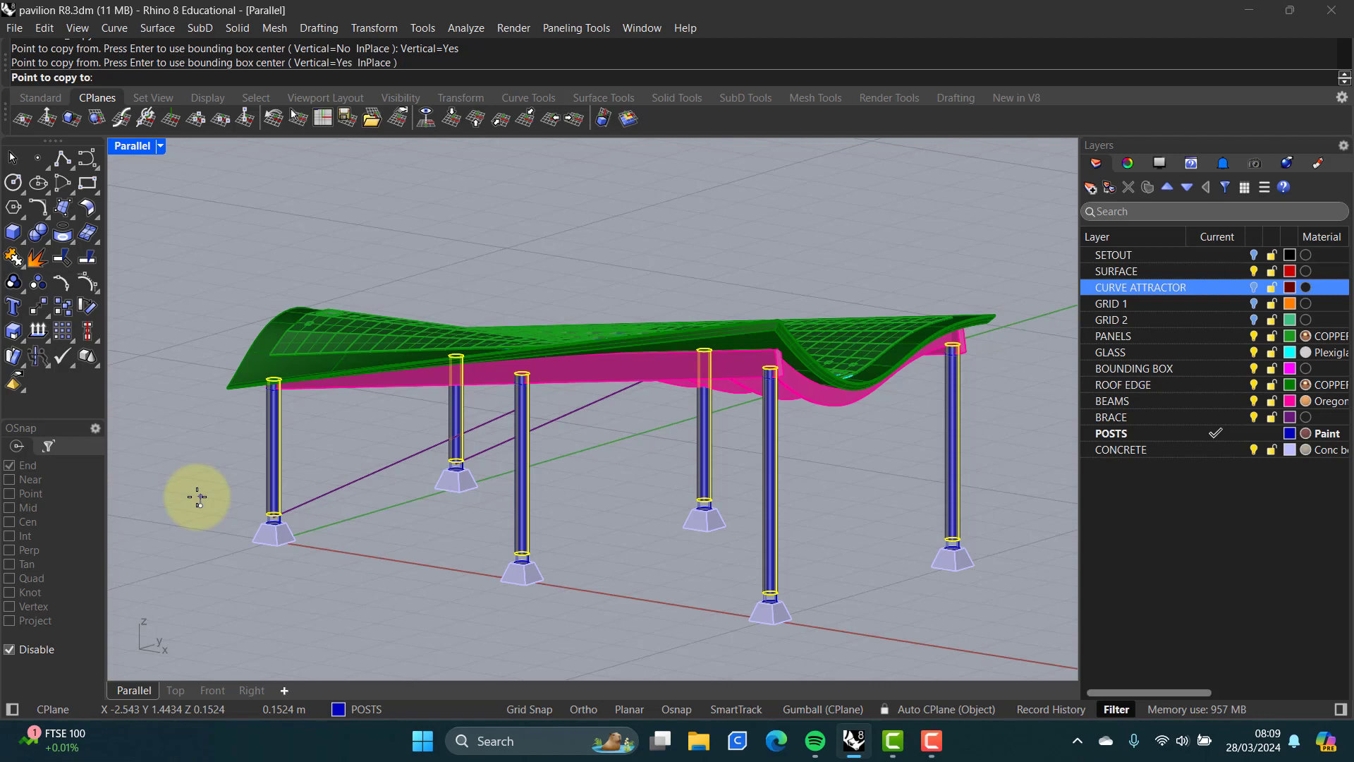
text(0.15)
key(Return)
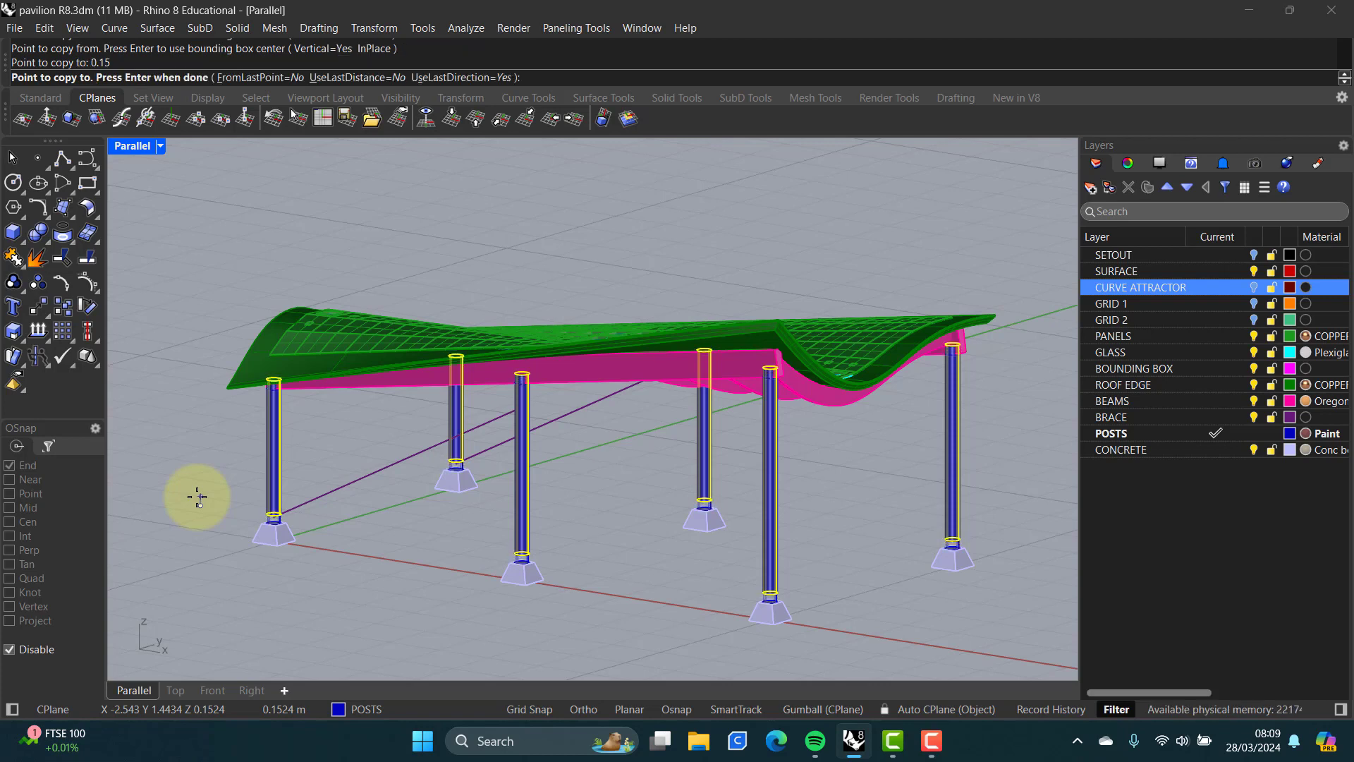
key(Return)
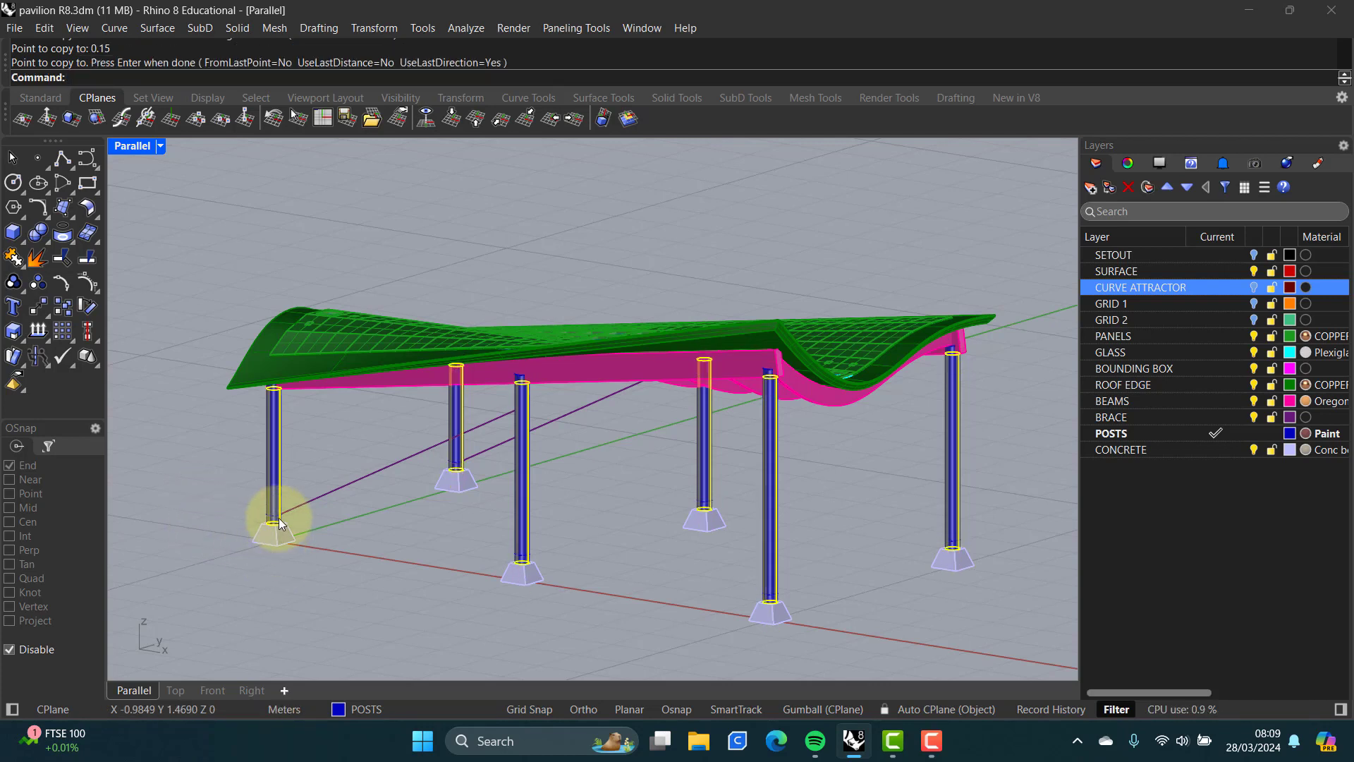
key(Escape)
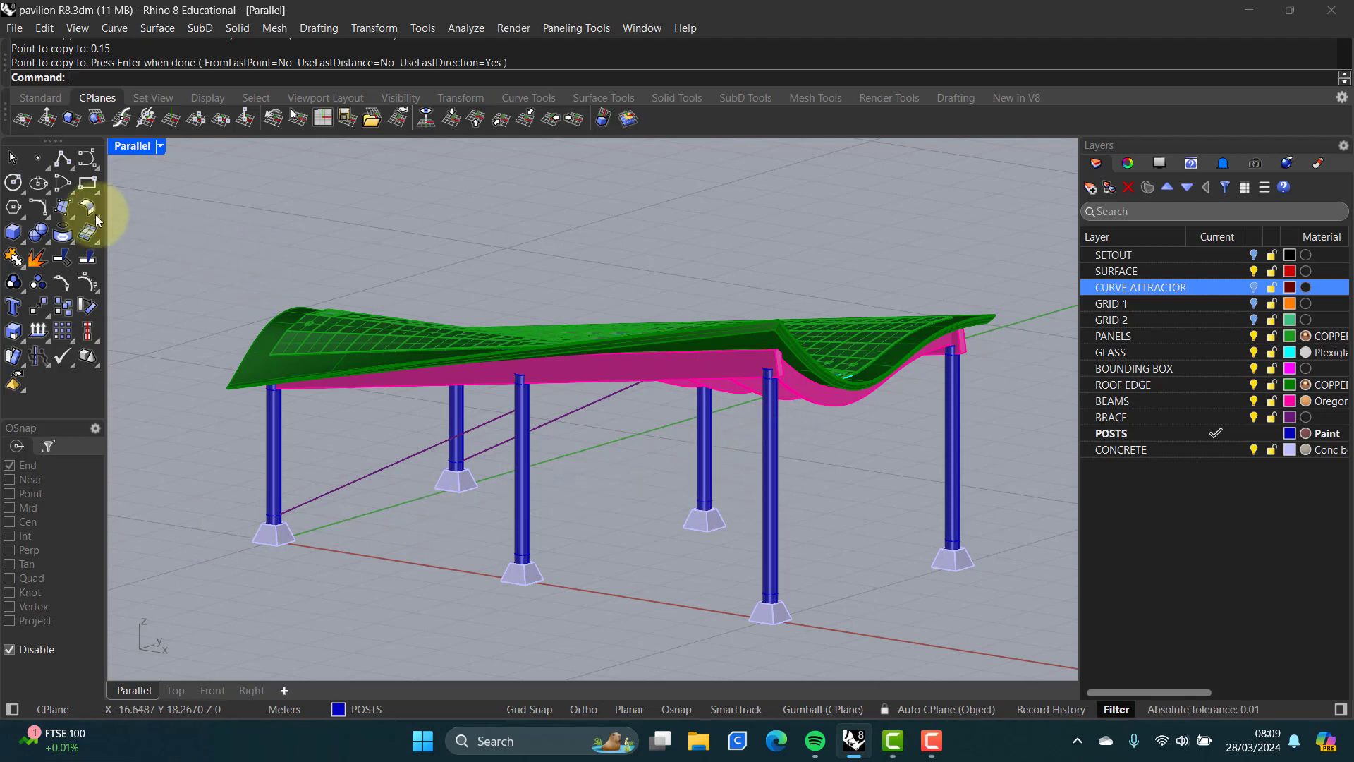
- Boolean union the front row's tall-end post with its raised copy
click(36, 235)
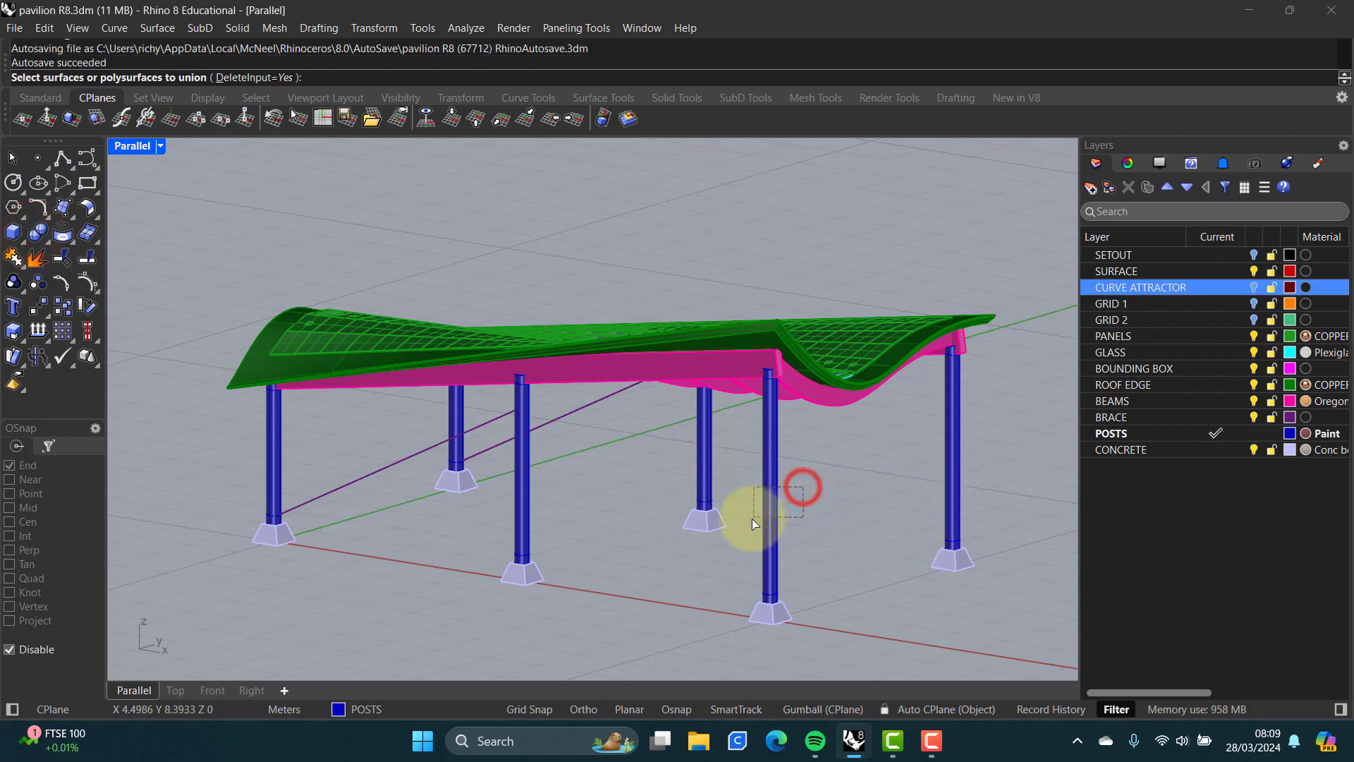
drag(802, 486, 753, 518)
key(Return)
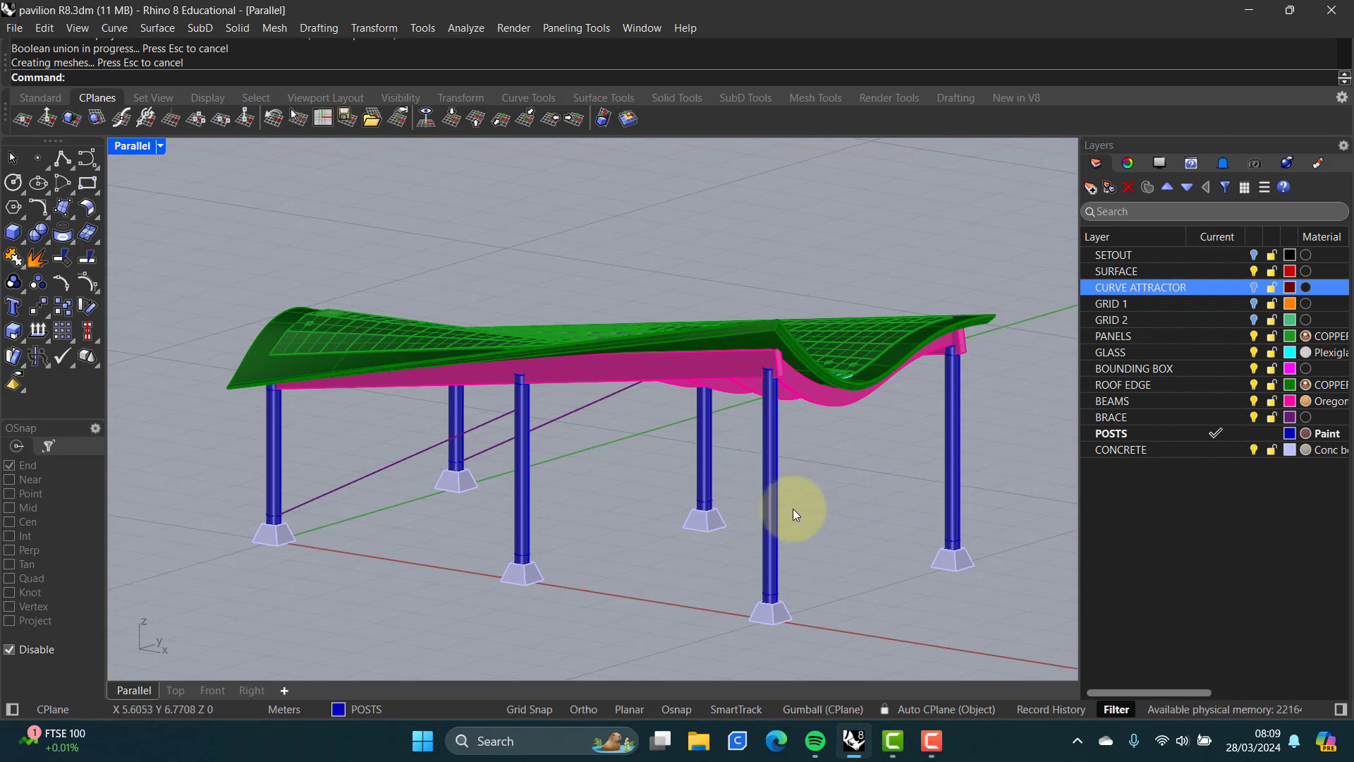
- Check whether the front row's tall-end post selects as a single solid along its full height
click(773, 505)
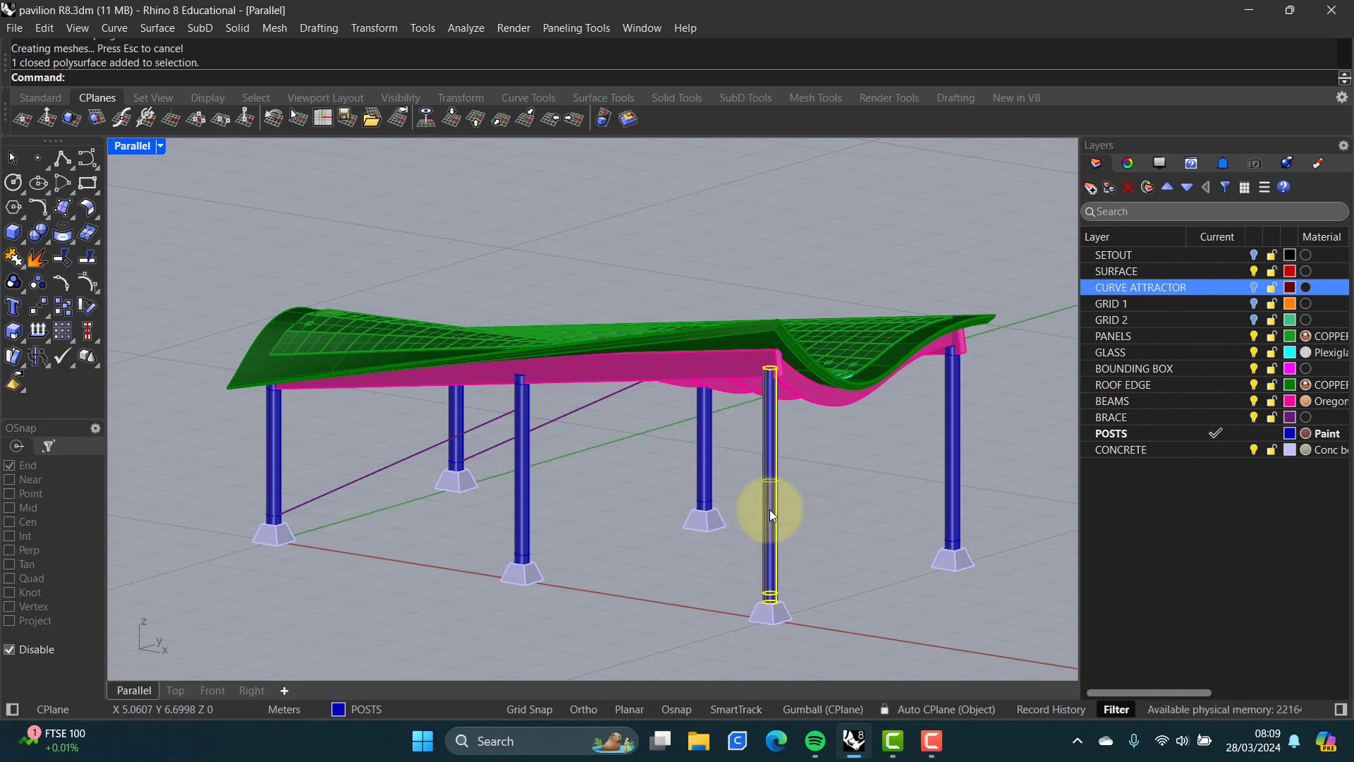
click(768, 509)
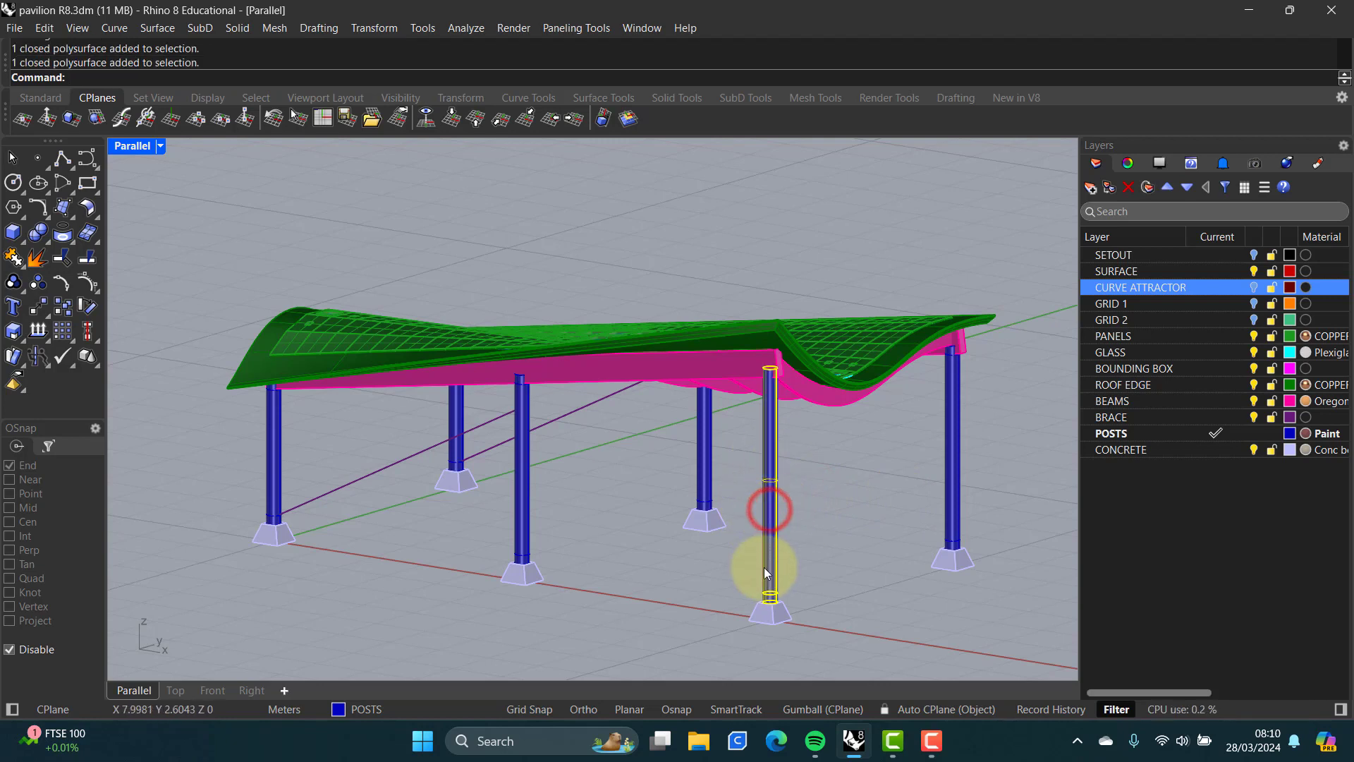
scroll(764, 570, up, 4)
scroll(765, 601, down, 2)
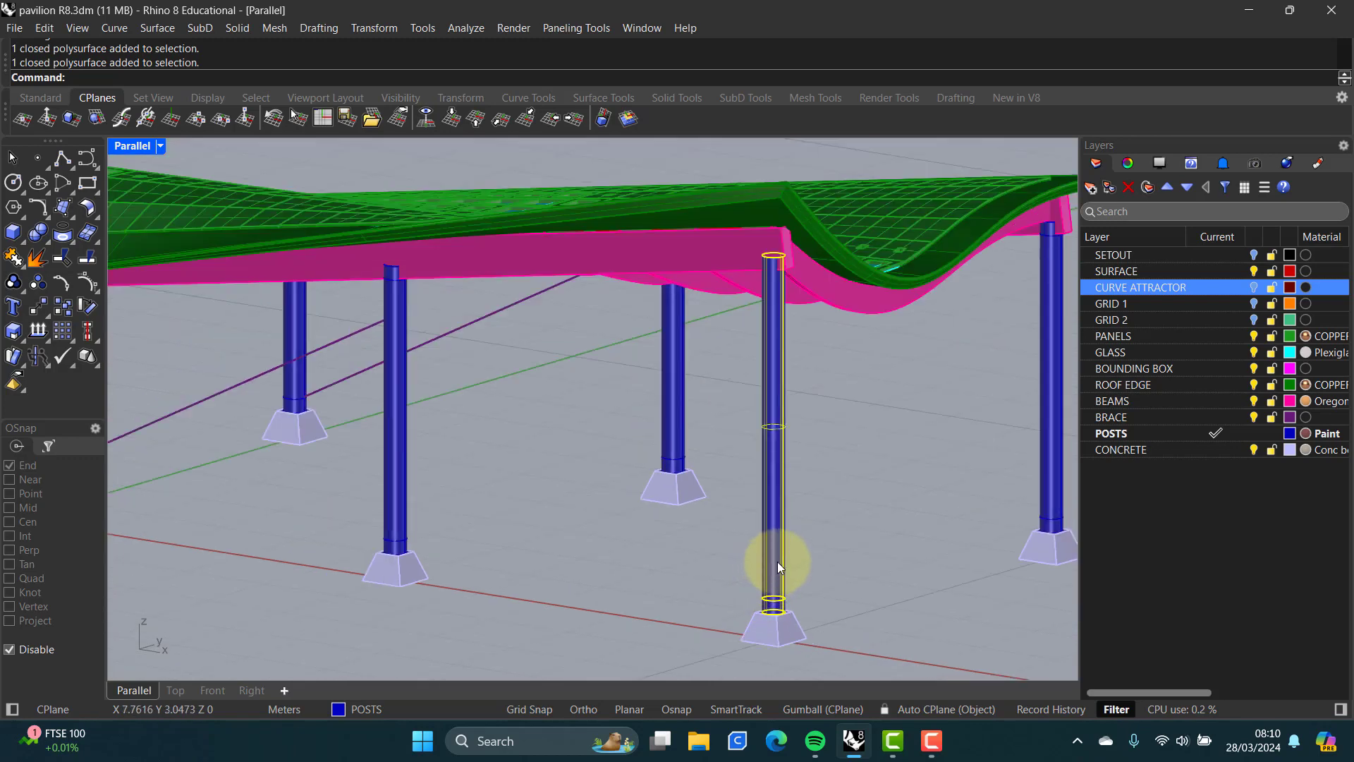
key(Escape)
click(777, 583)
key(Escape)
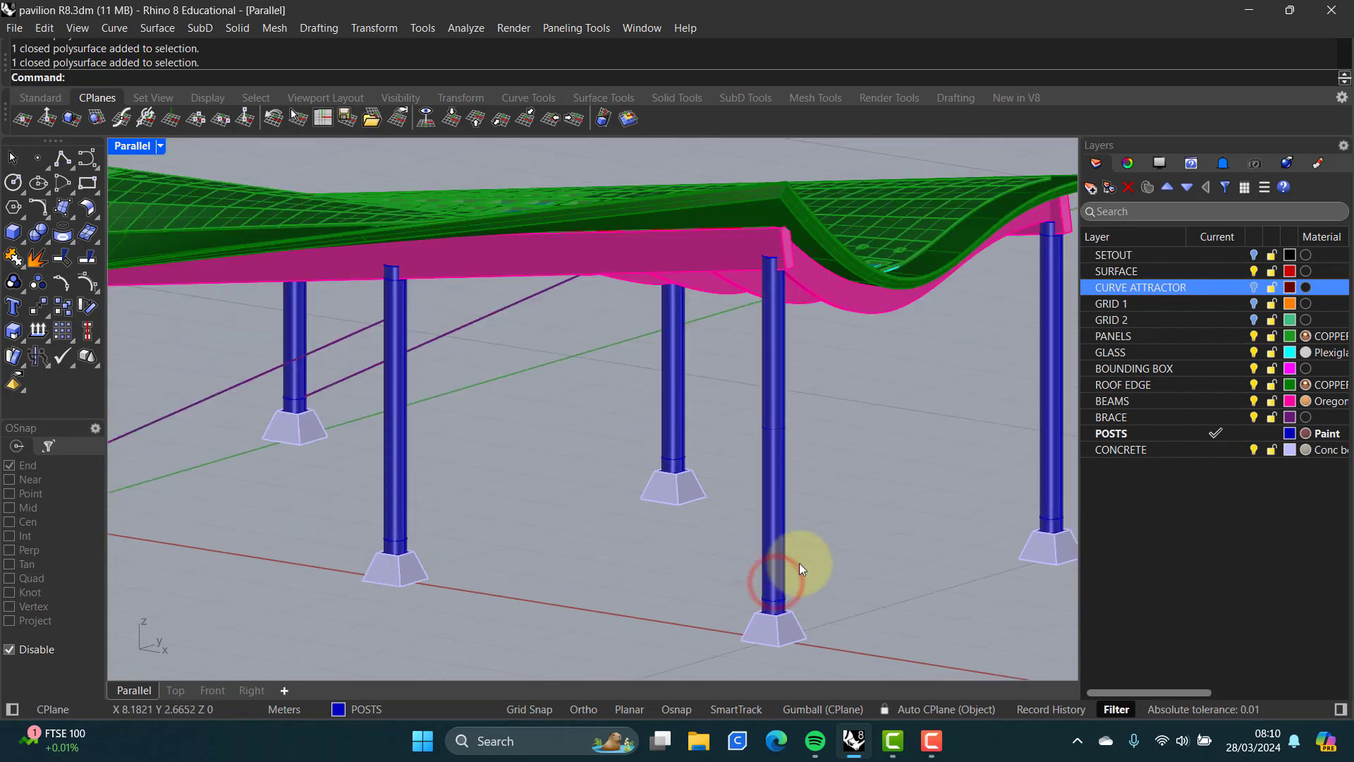
- Boolean union the back row's tall-end post and its middle post, each with its own raised copy
scroll(818, 543, down, 4)
right_drag(827, 516, 833, 506)
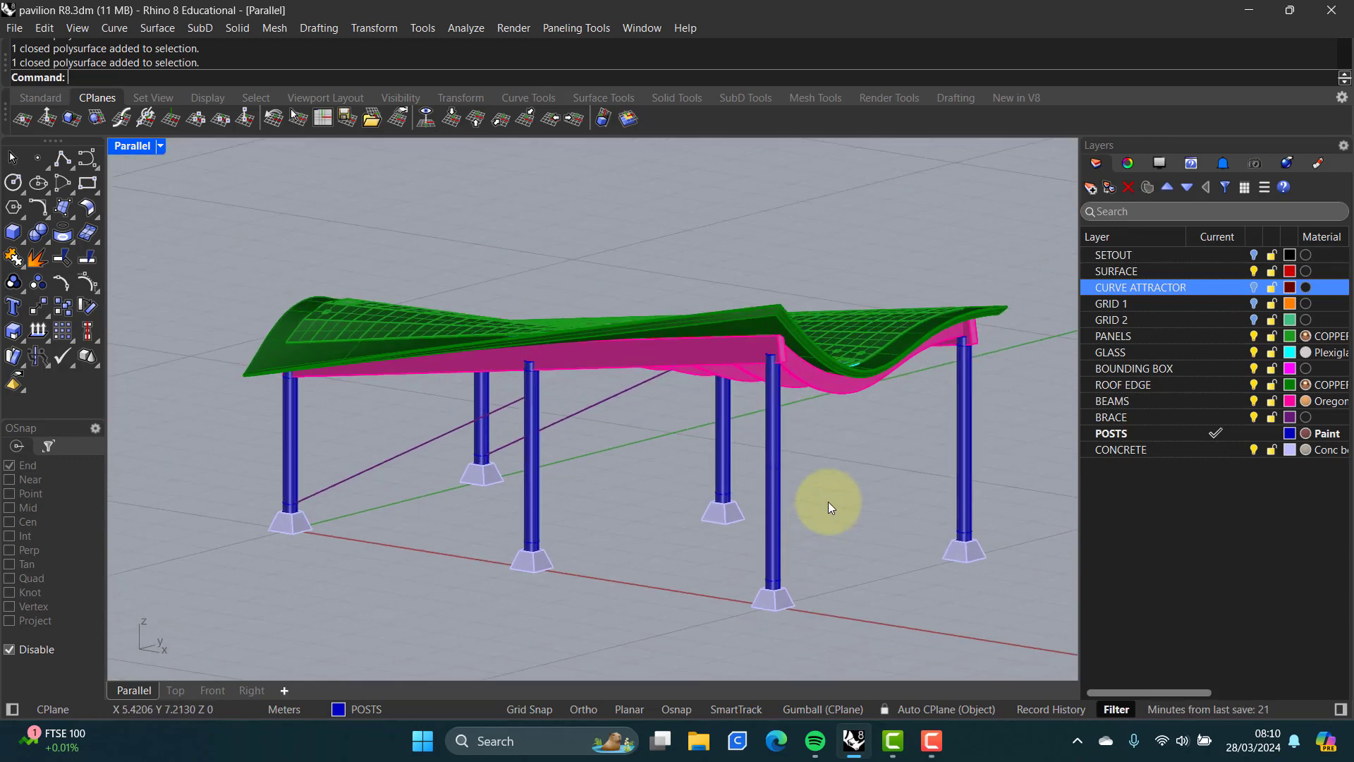
click(38, 231)
click(983, 428)
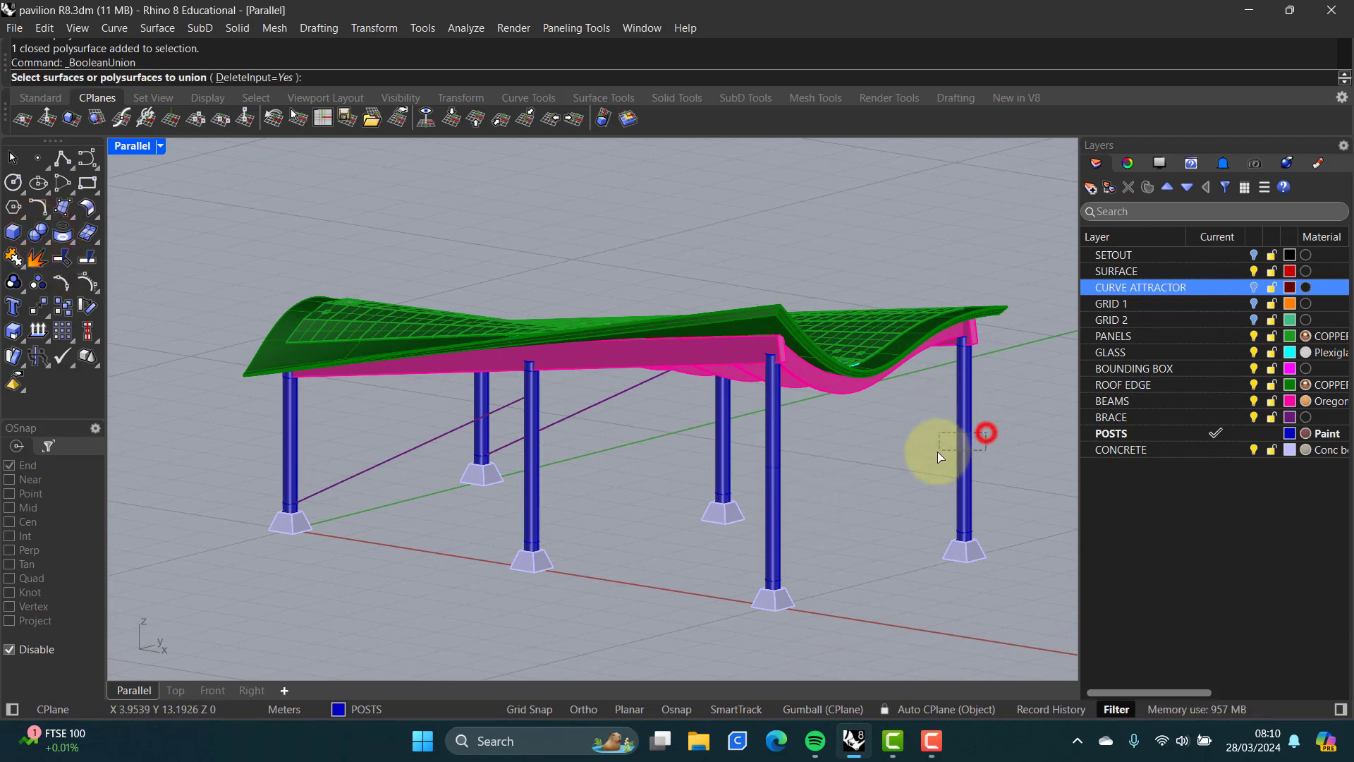
right_click(932, 450)
right_click(730, 441)
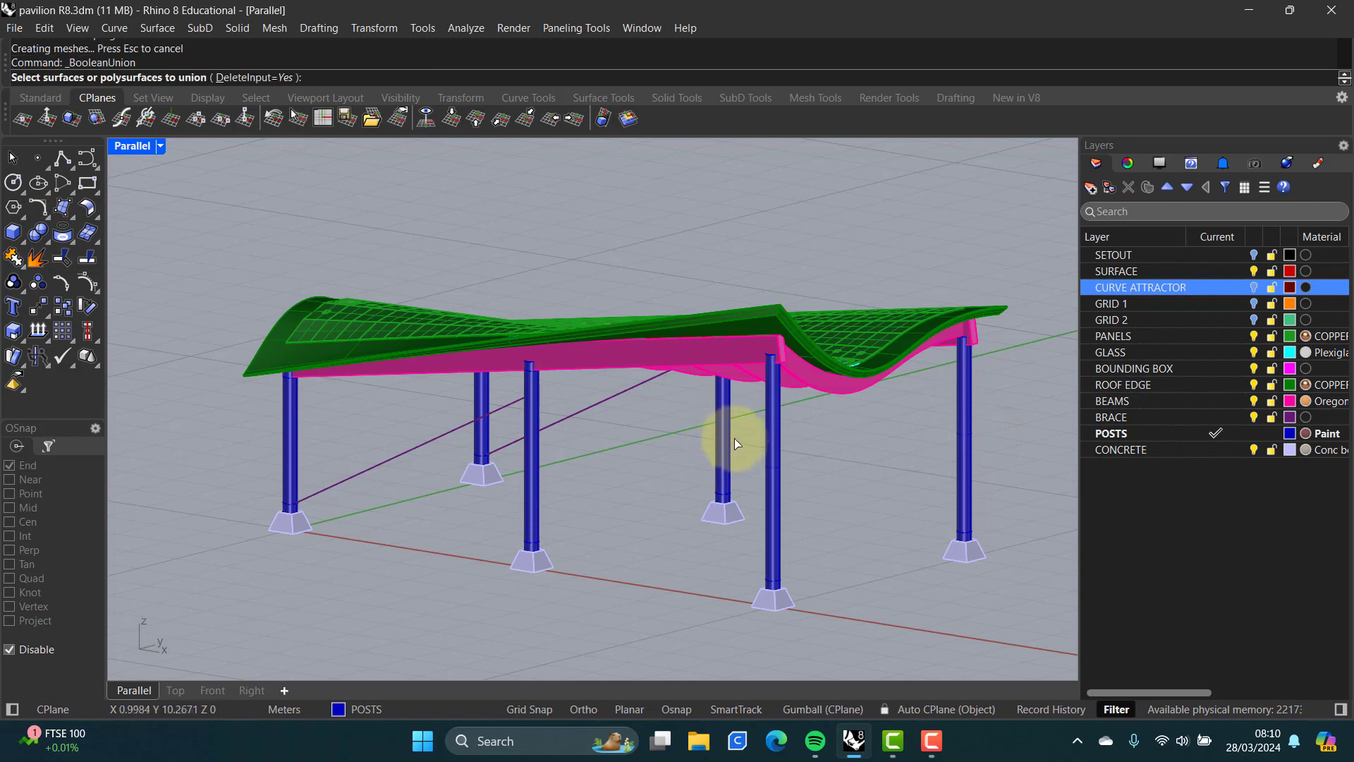
drag(738, 436, 691, 457)
right_click(691, 457)
- Boolean union the front middle post and both low-end posts, each with its own raised copy
right_click(625, 510)
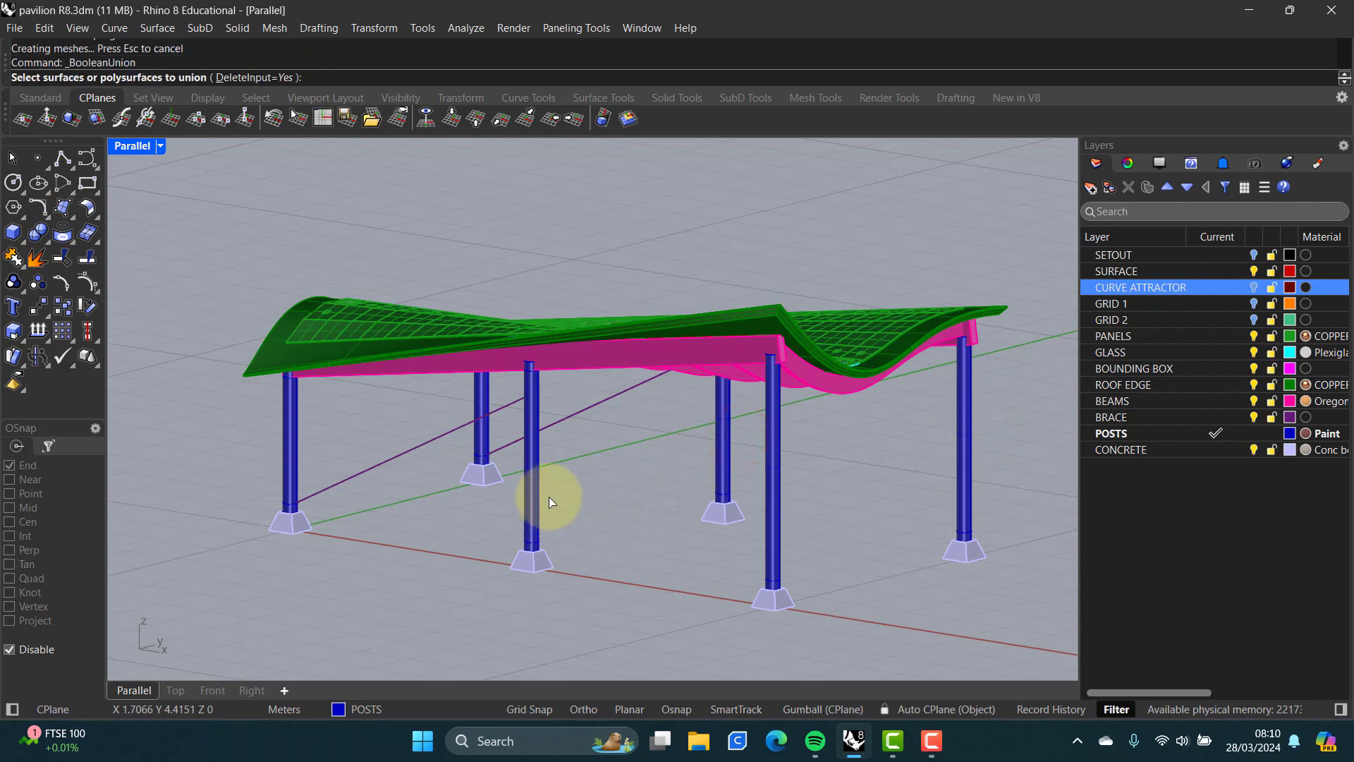
drag(547, 495, 499, 509)
right_click(501, 497)
right_click(501, 479)
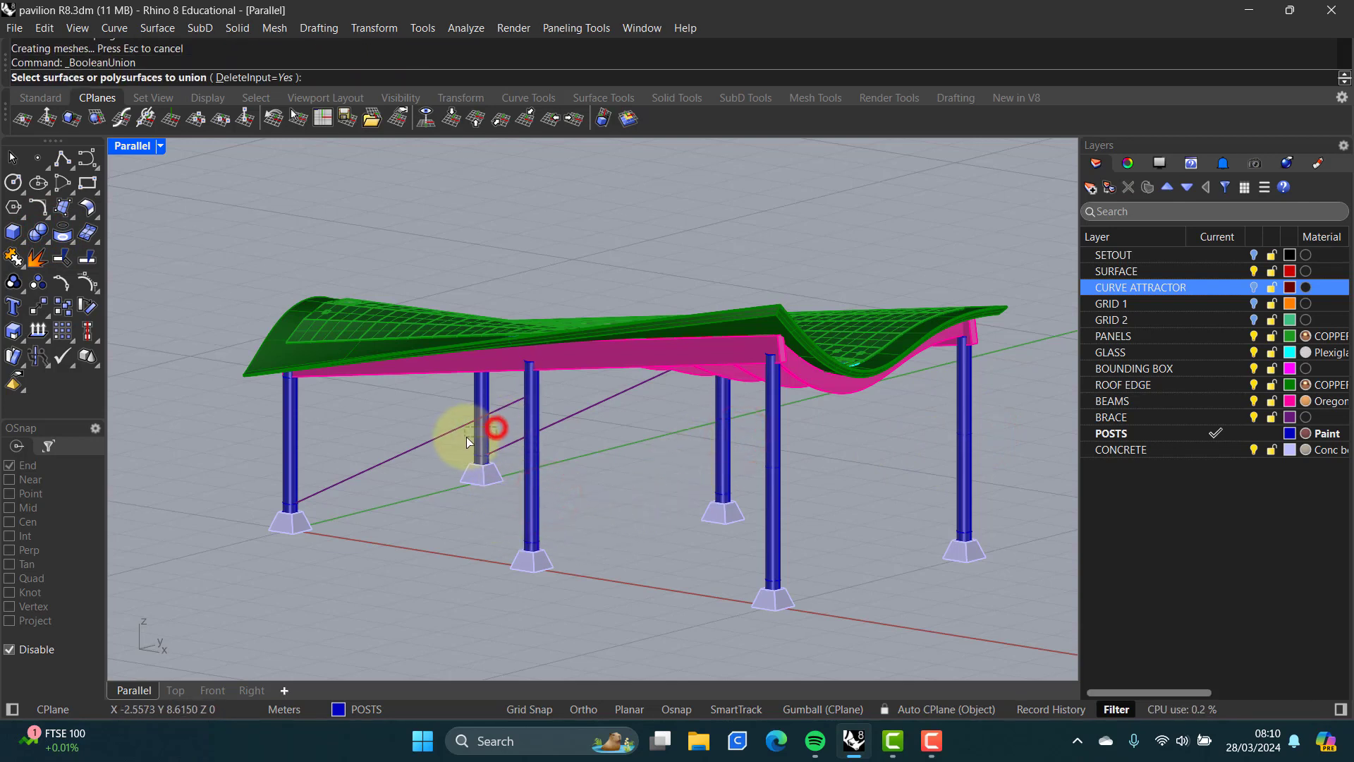
drag(466, 437, 471, 437)
right_click(407, 455)
right_click(360, 451)
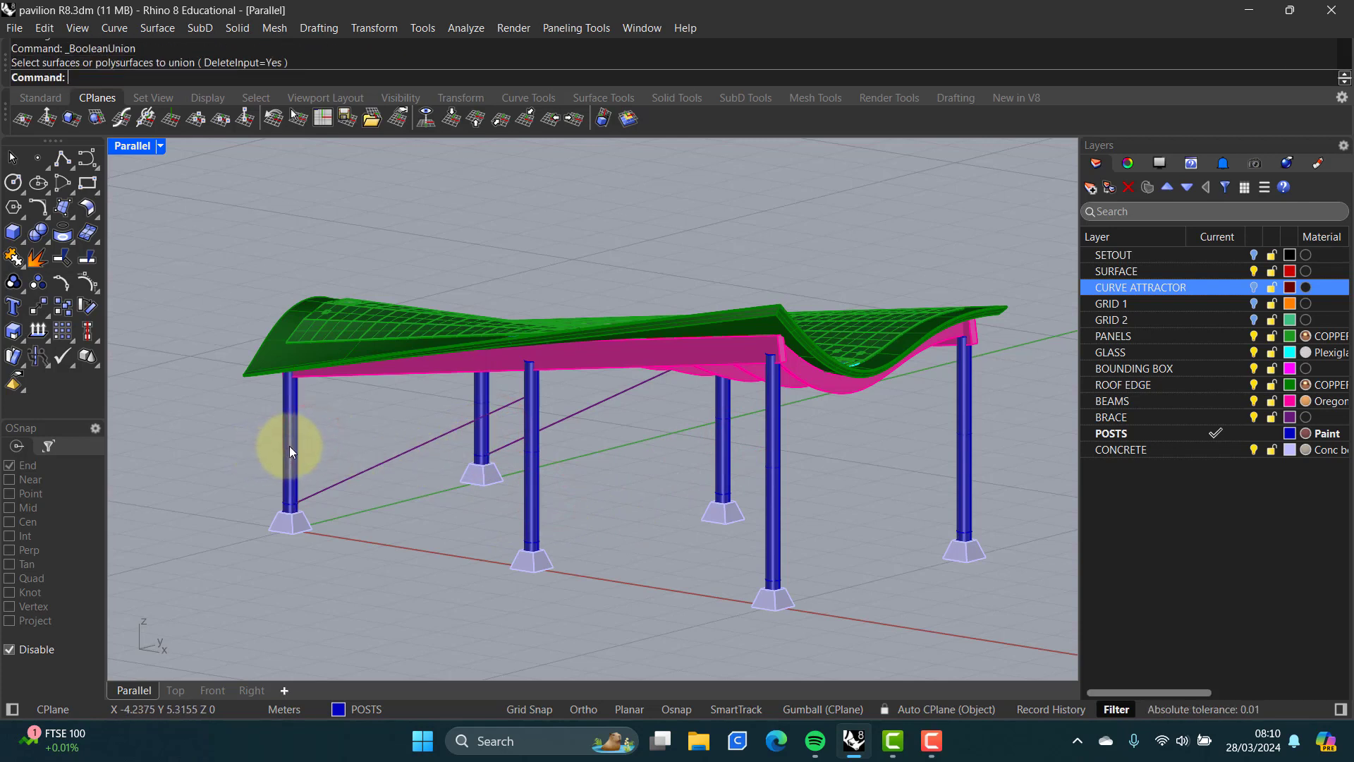
- Check whether the front row's low-end post selects as one solid, examining the ring near its base where the brace meets it
click(289, 445)
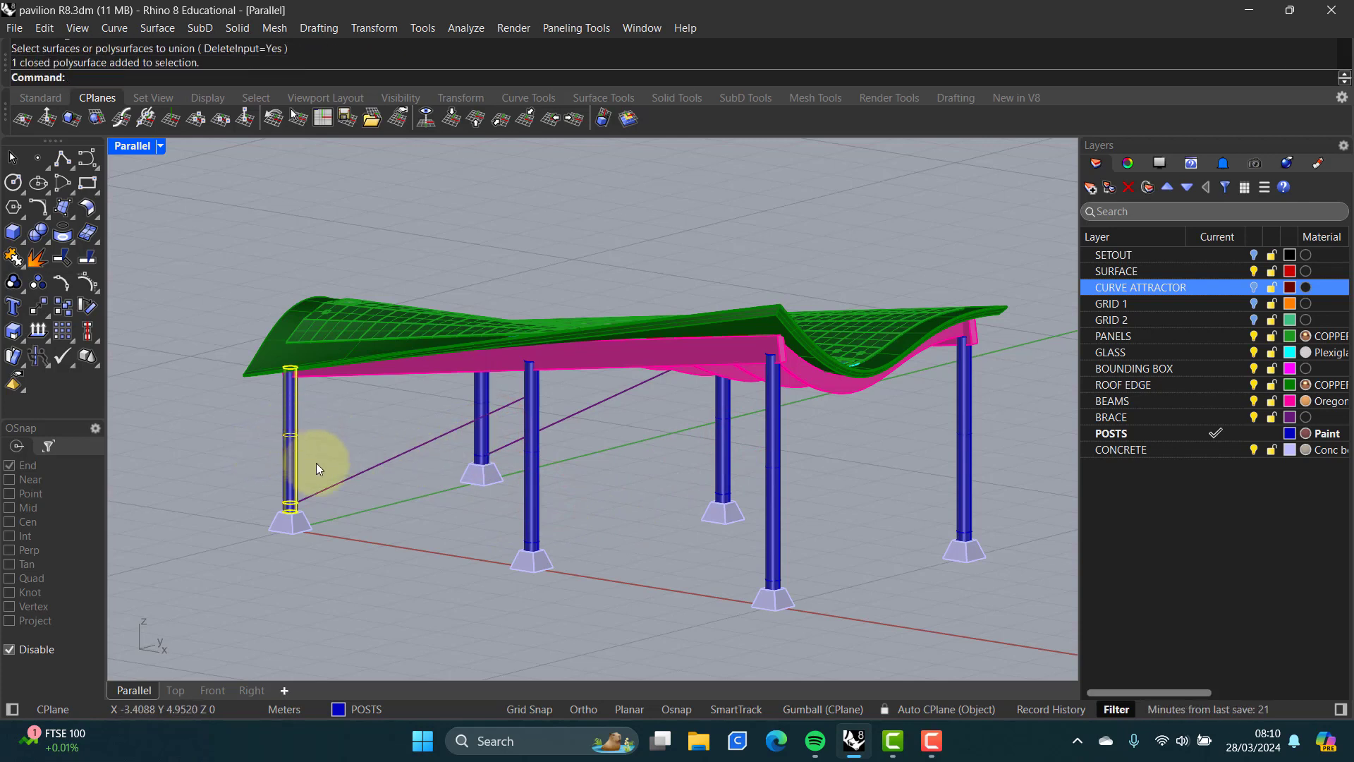
scroll(293, 518, up, 5)
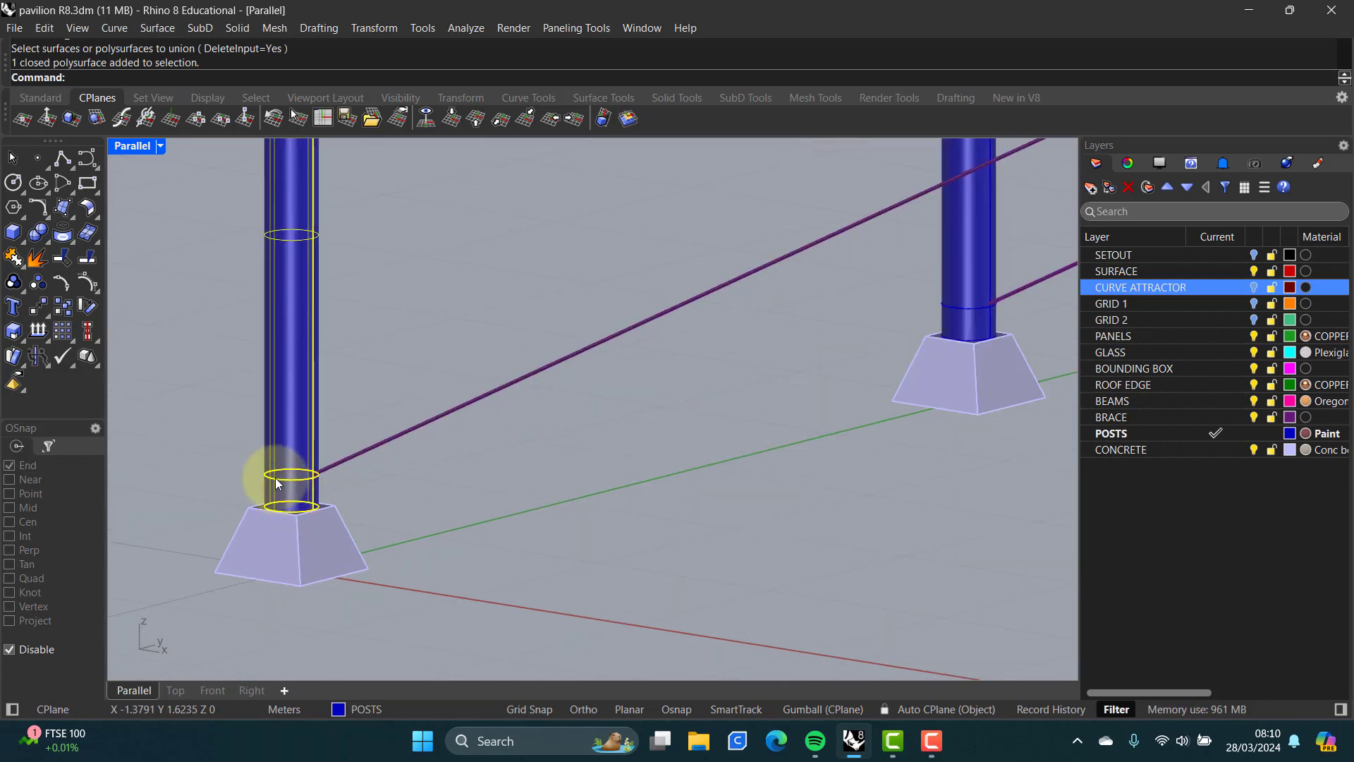
scroll(310, 473, down, 3)
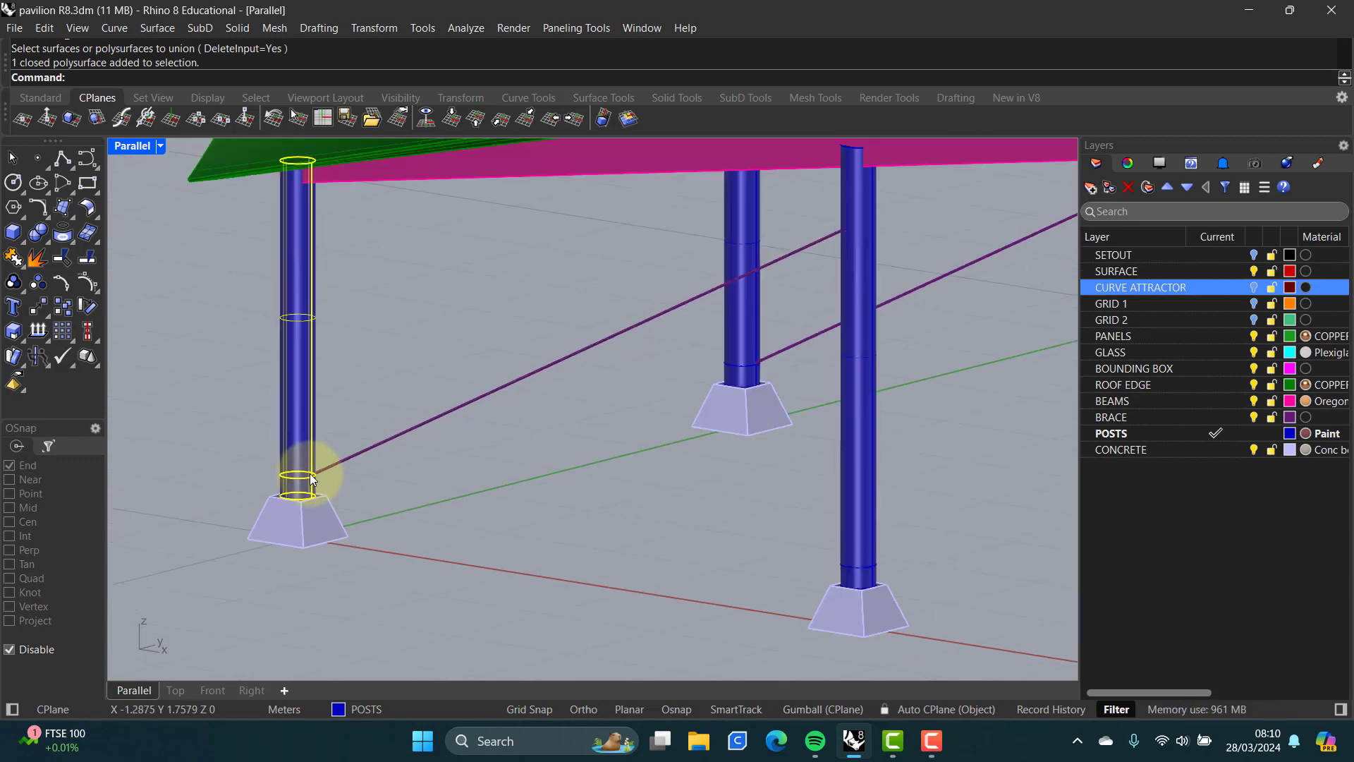
click(325, 436)
scroll(307, 478, up, 5)
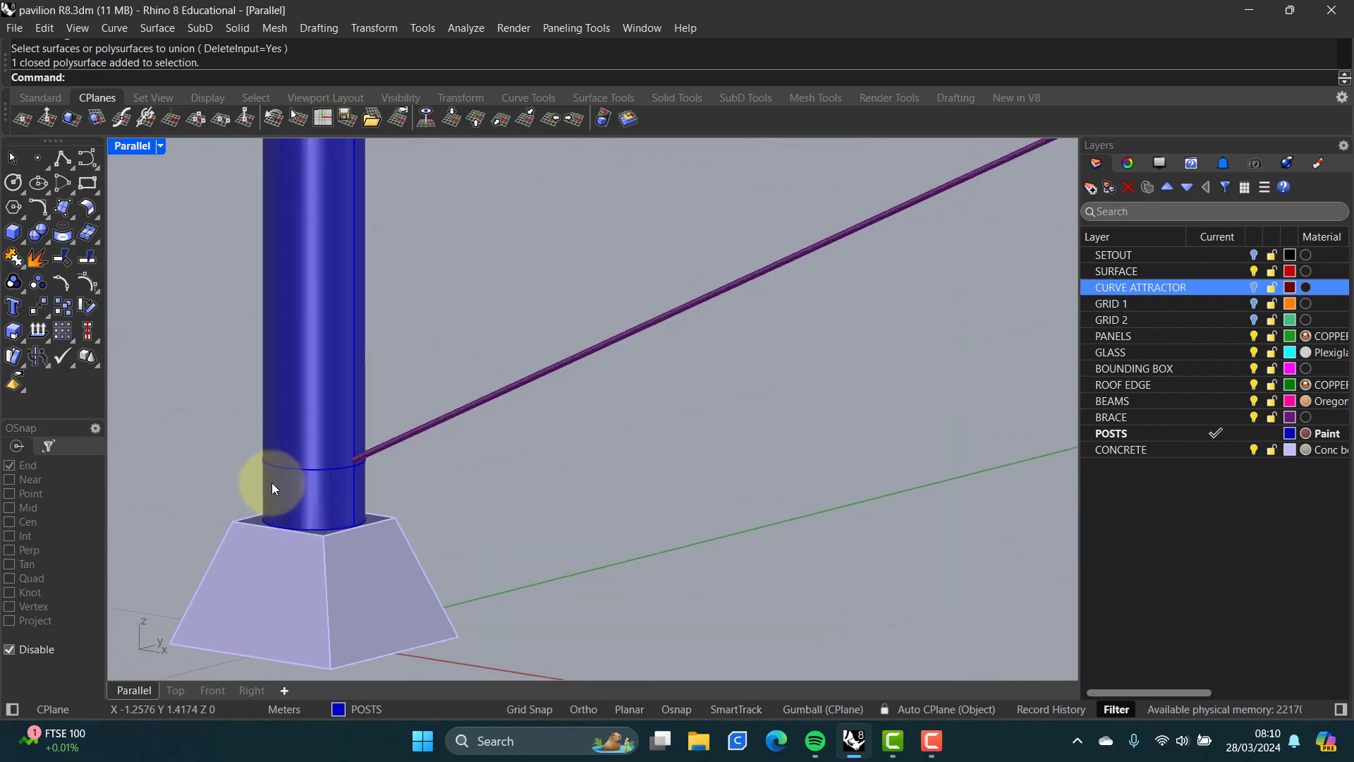
scroll(272, 482, up, 5)
click(281, 458)
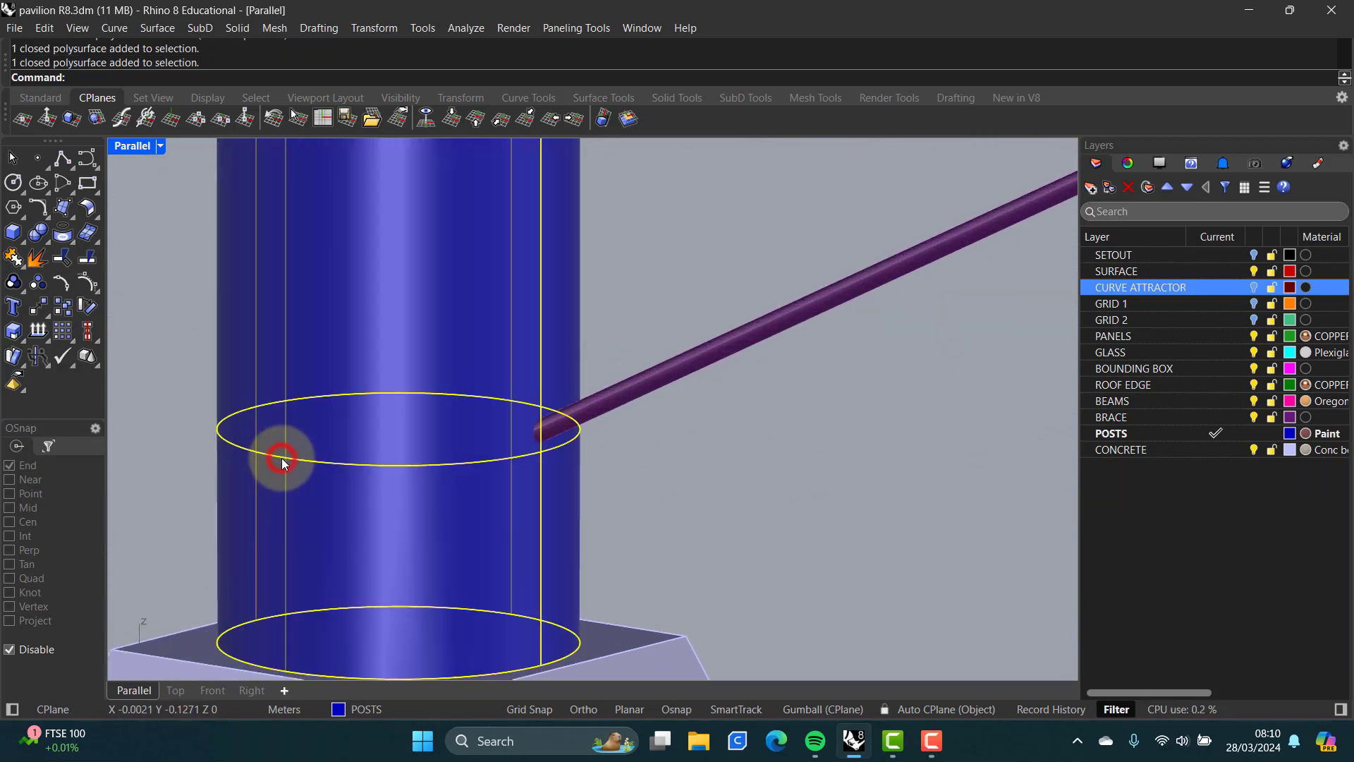
click(627, 485)
scroll(622, 488, down, 8)
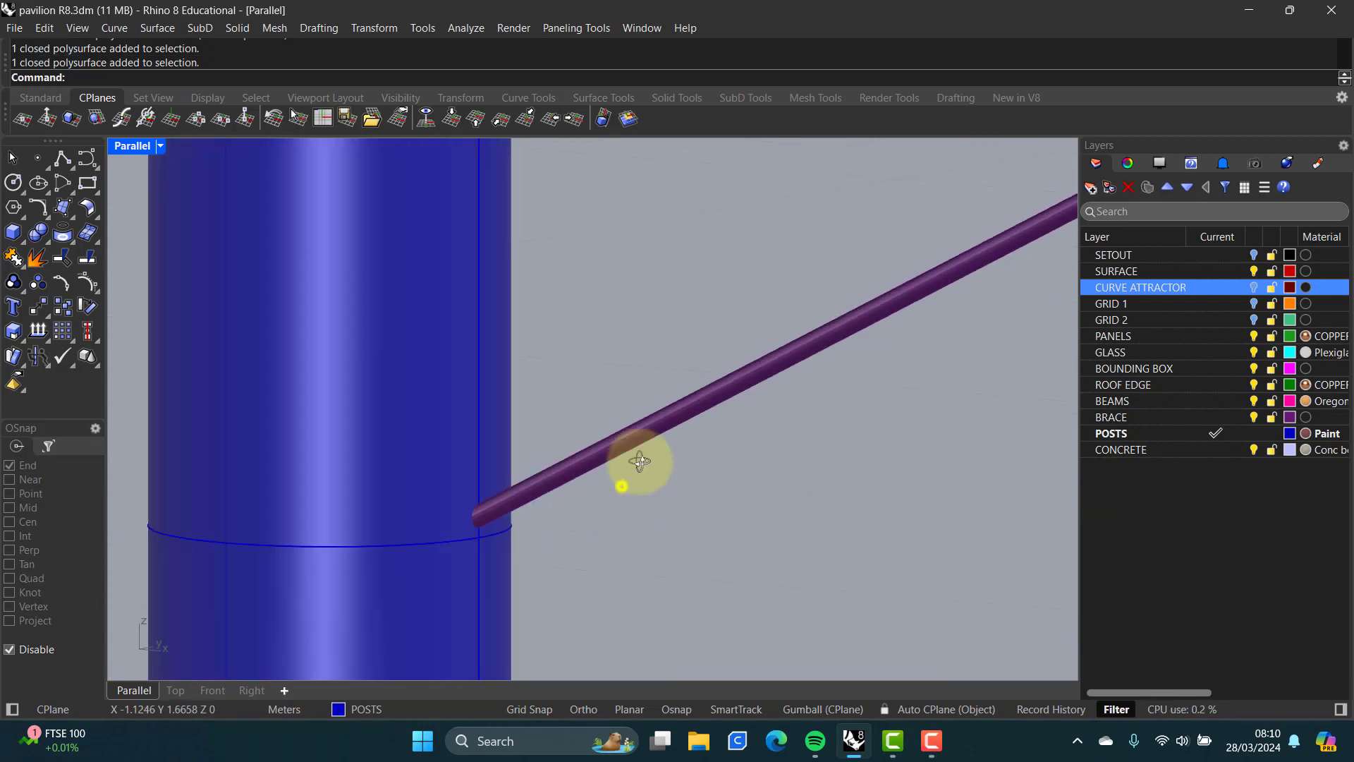
scroll(622, 488, down, 15)
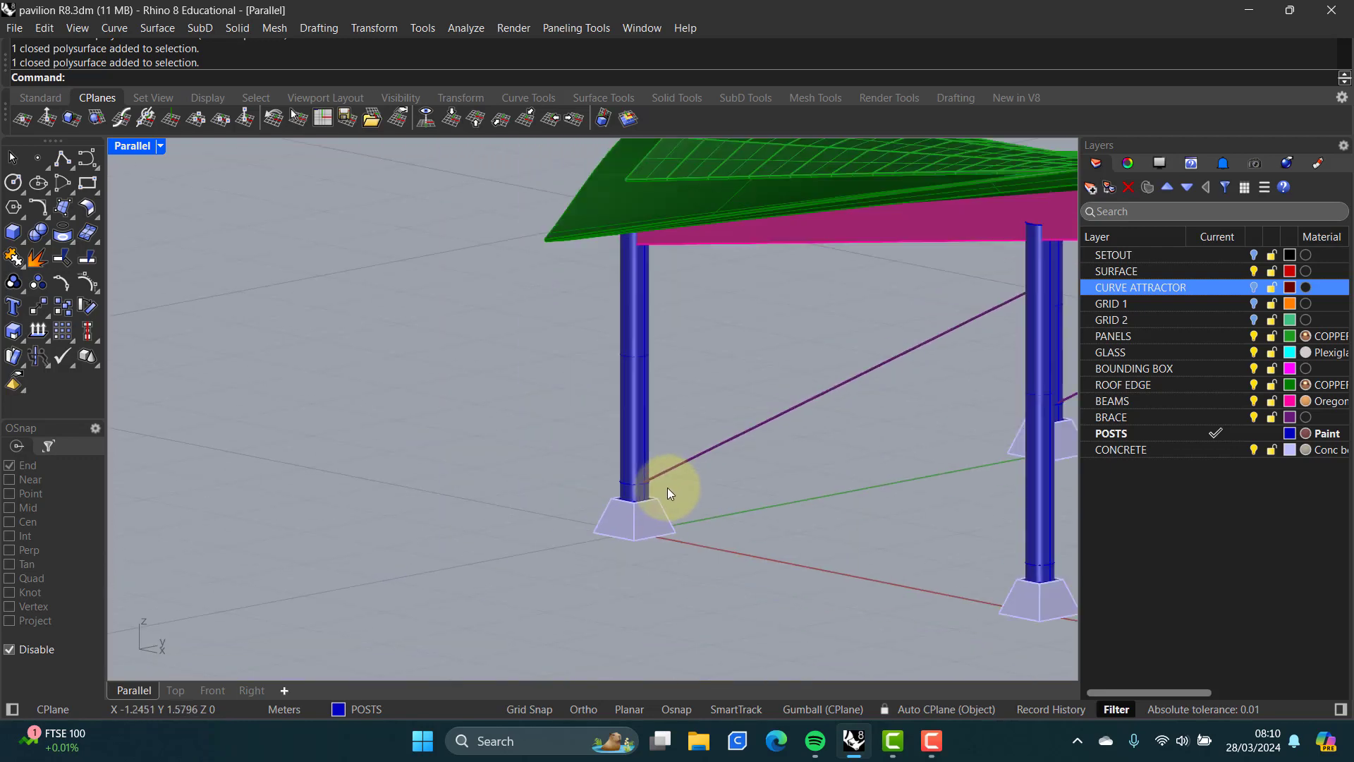
- Change the Parallel viewport to the world Perspective view and display the pavilion in Rendered mode
mouse_move(771, 466)
right_down()
mouse_move(653, 460)
mouse_move(777, 447)
right_up()
key(Caps_Lock)
shift+right_drag(777, 447, 518, 439)
mouse_move(523, 441)
right_down()
mouse_move(646, 445)
mouse_move(507, 430)
right_up()
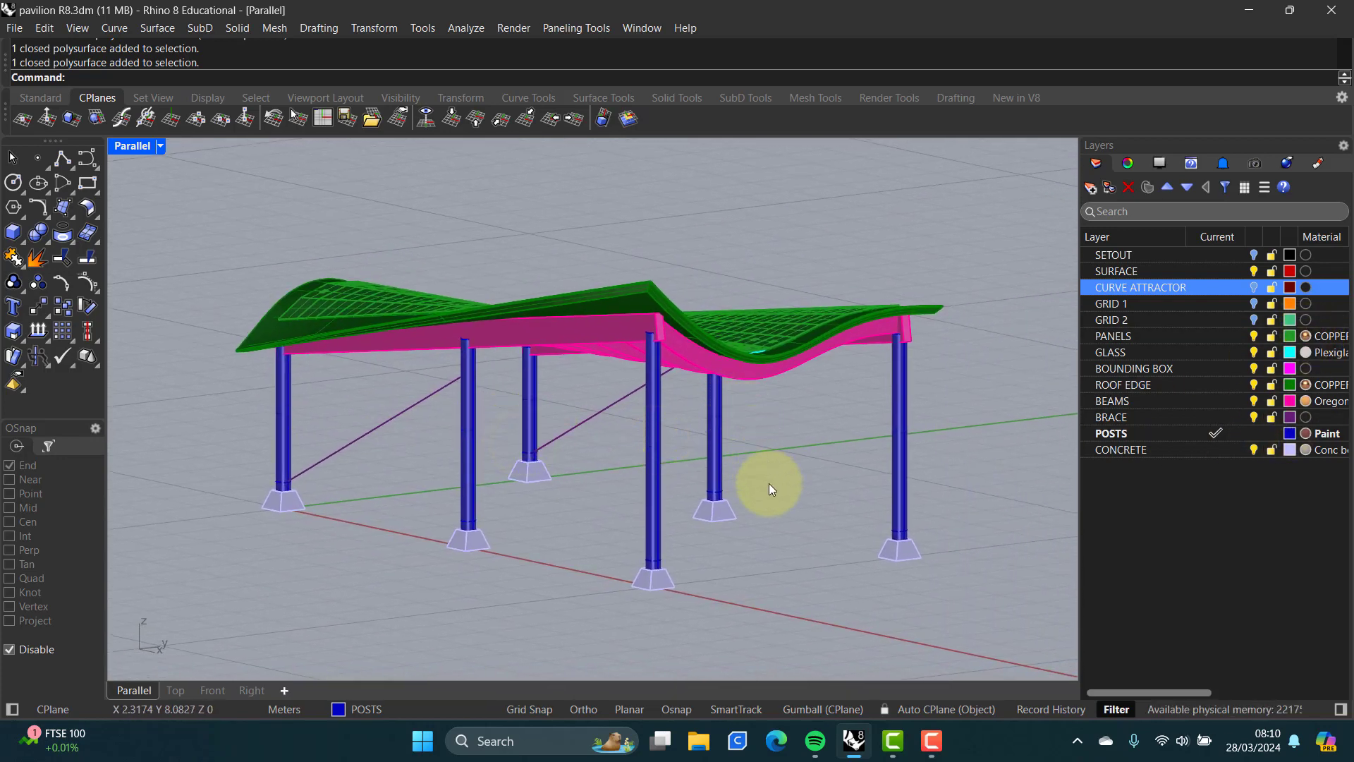
click(161, 146)
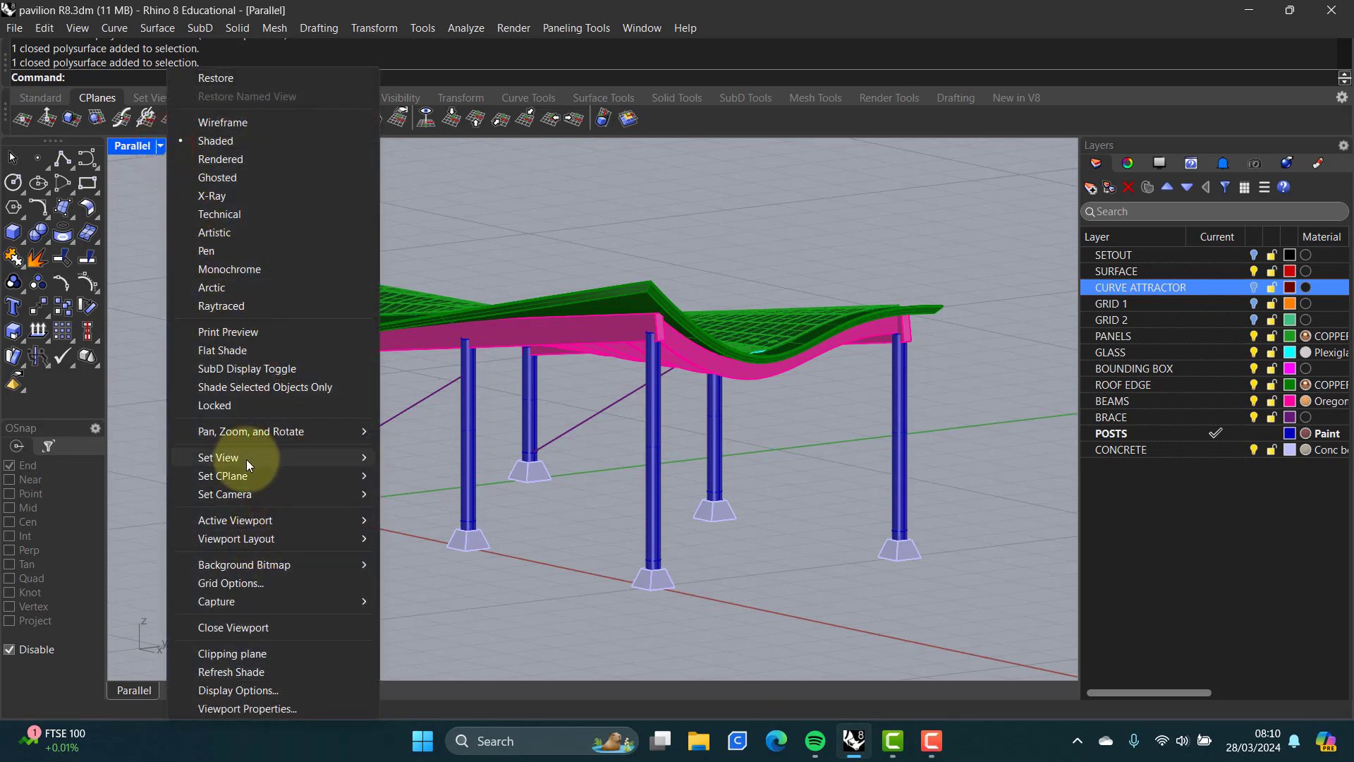
mouse_move(247, 459)
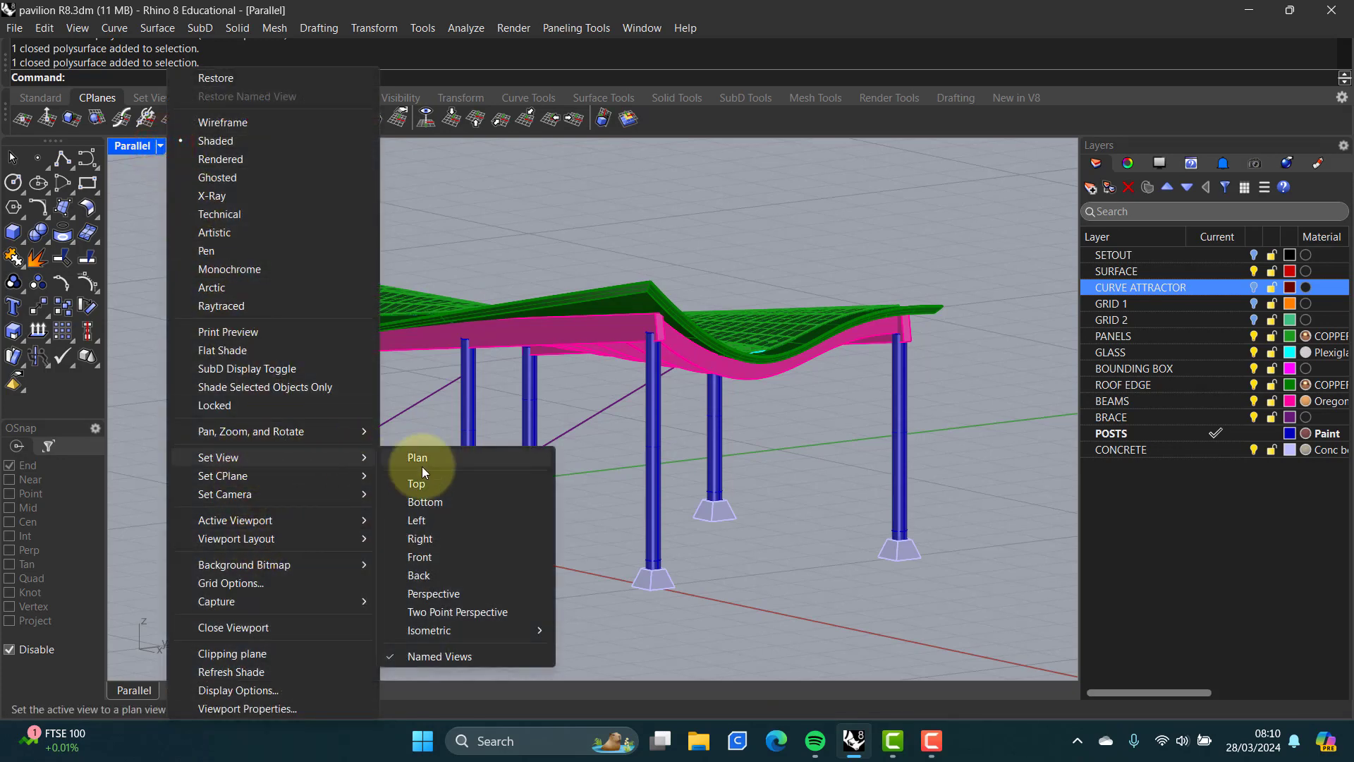
click(447, 594)
right_drag(606, 511, 548, 444)
right_drag(615, 474, 630, 468)
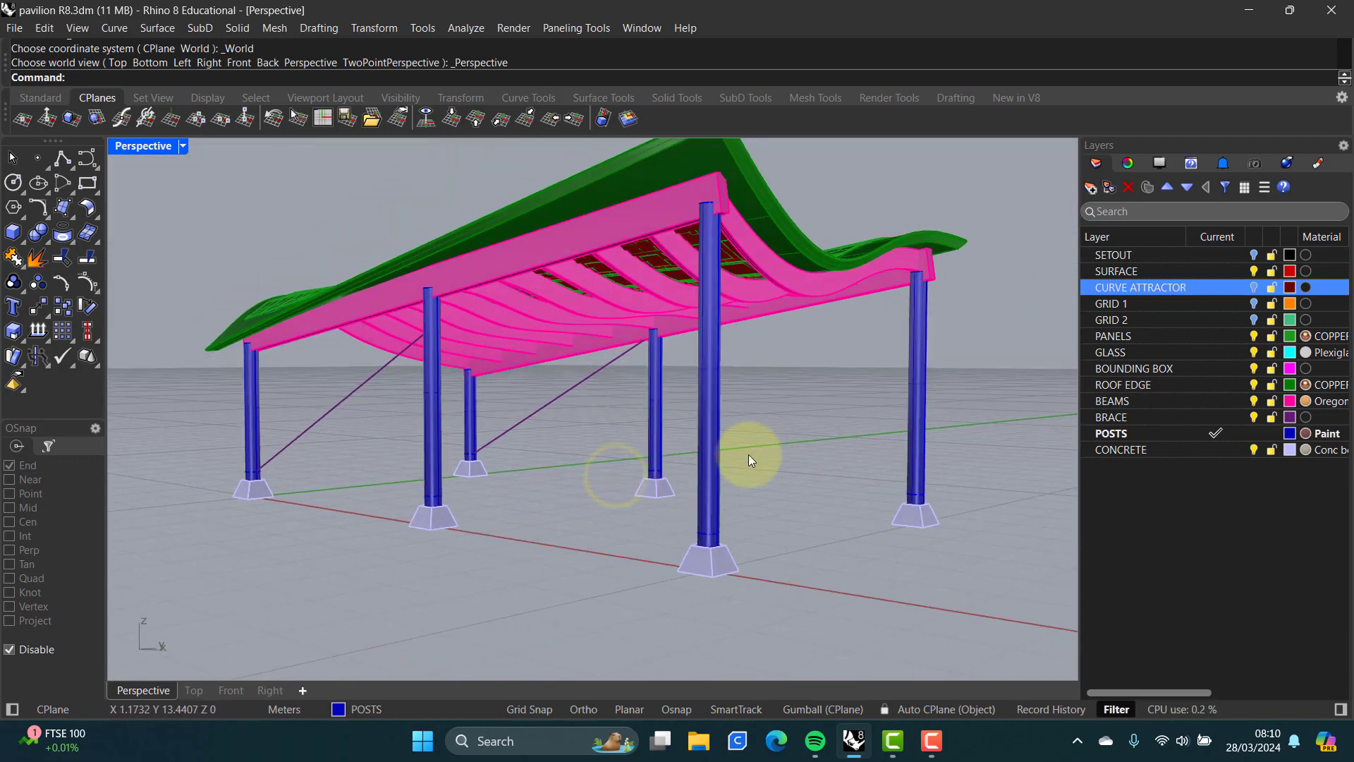
middle_click(793, 456)
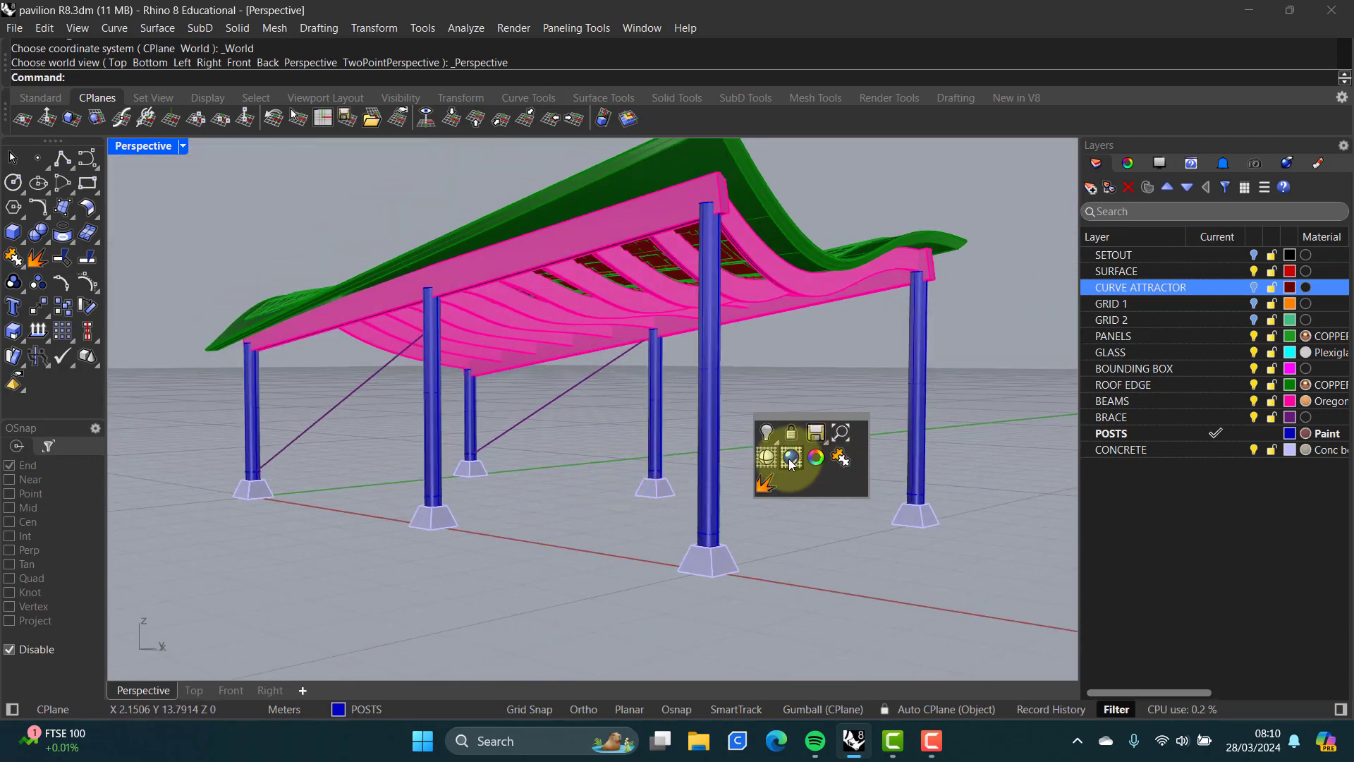
click(790, 459)
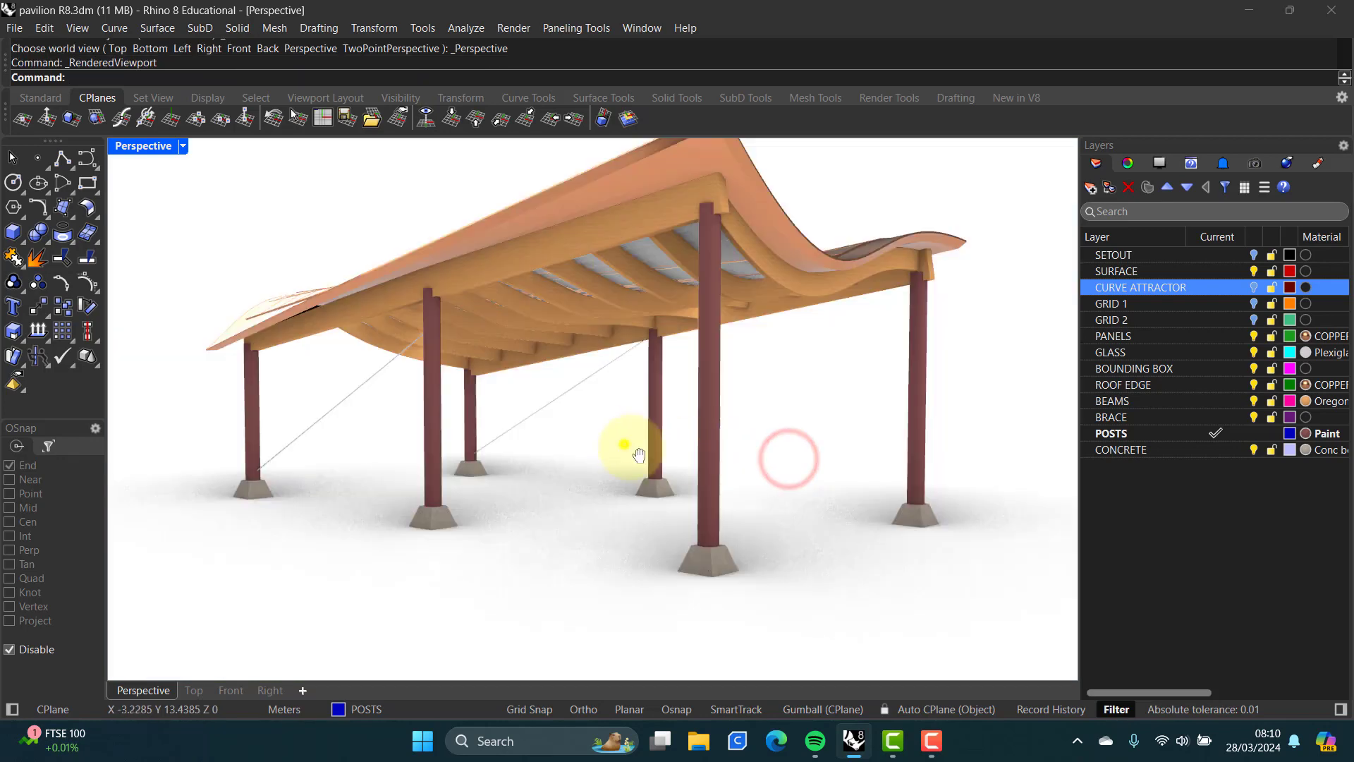
- Hide the SURFACE layer beneath the pavilion's perforated roof panels in the rendered view
right_drag(625, 447, 502, 520)
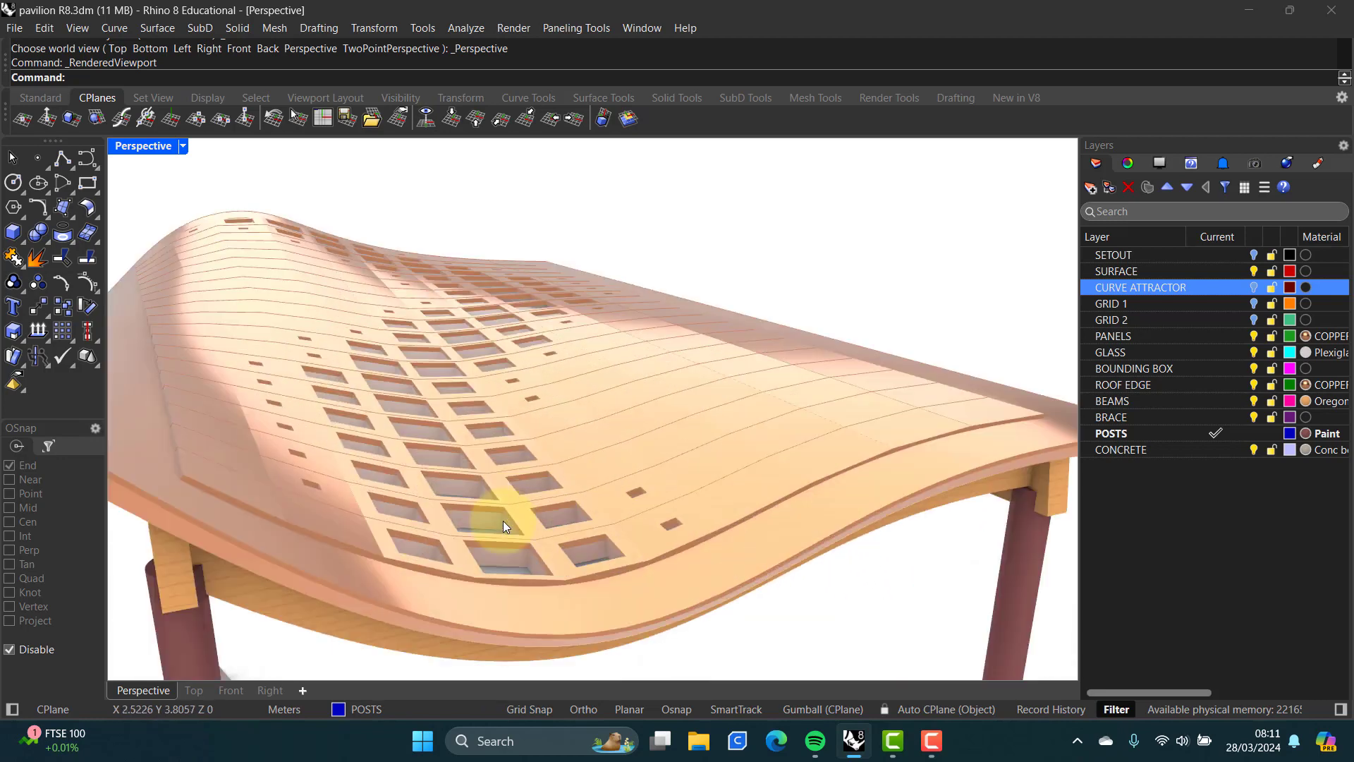
scroll(490, 522, up, 5)
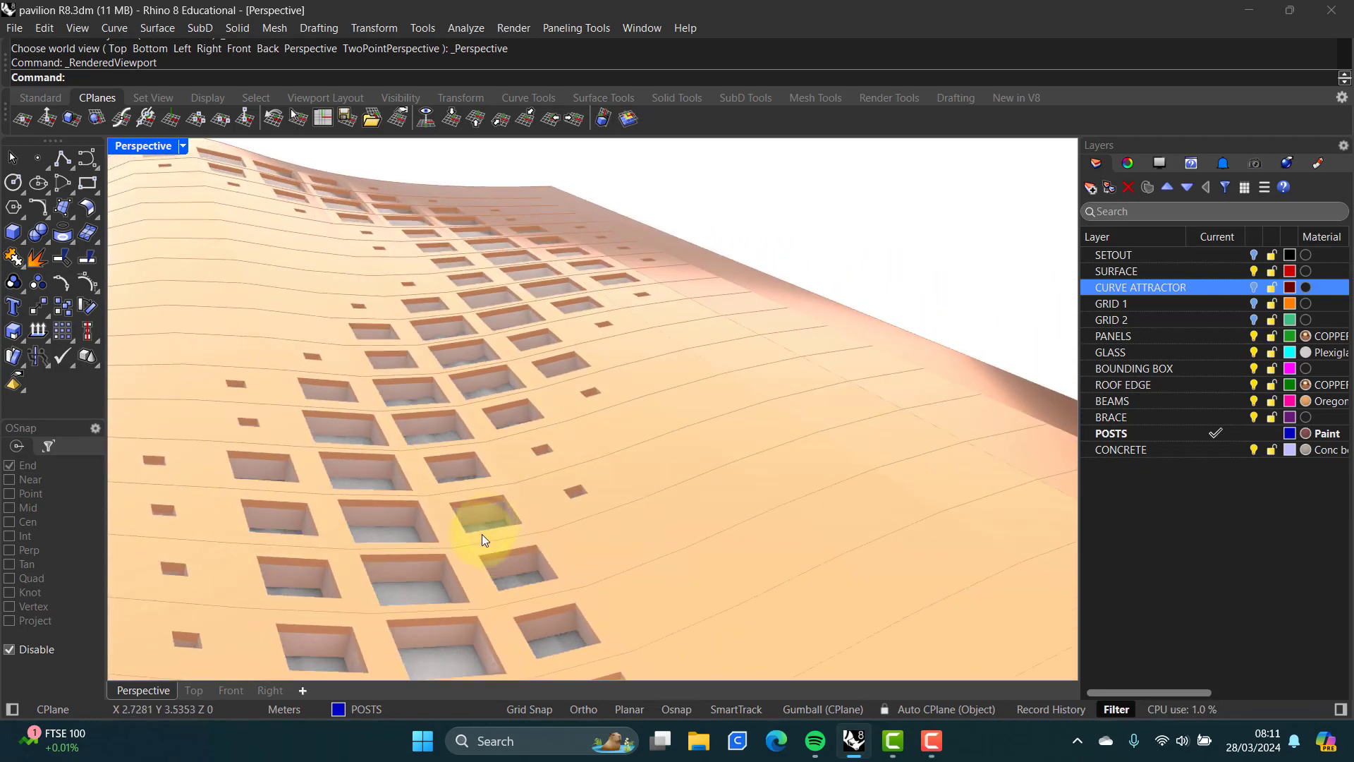
right_drag(433, 456, 484, 427)
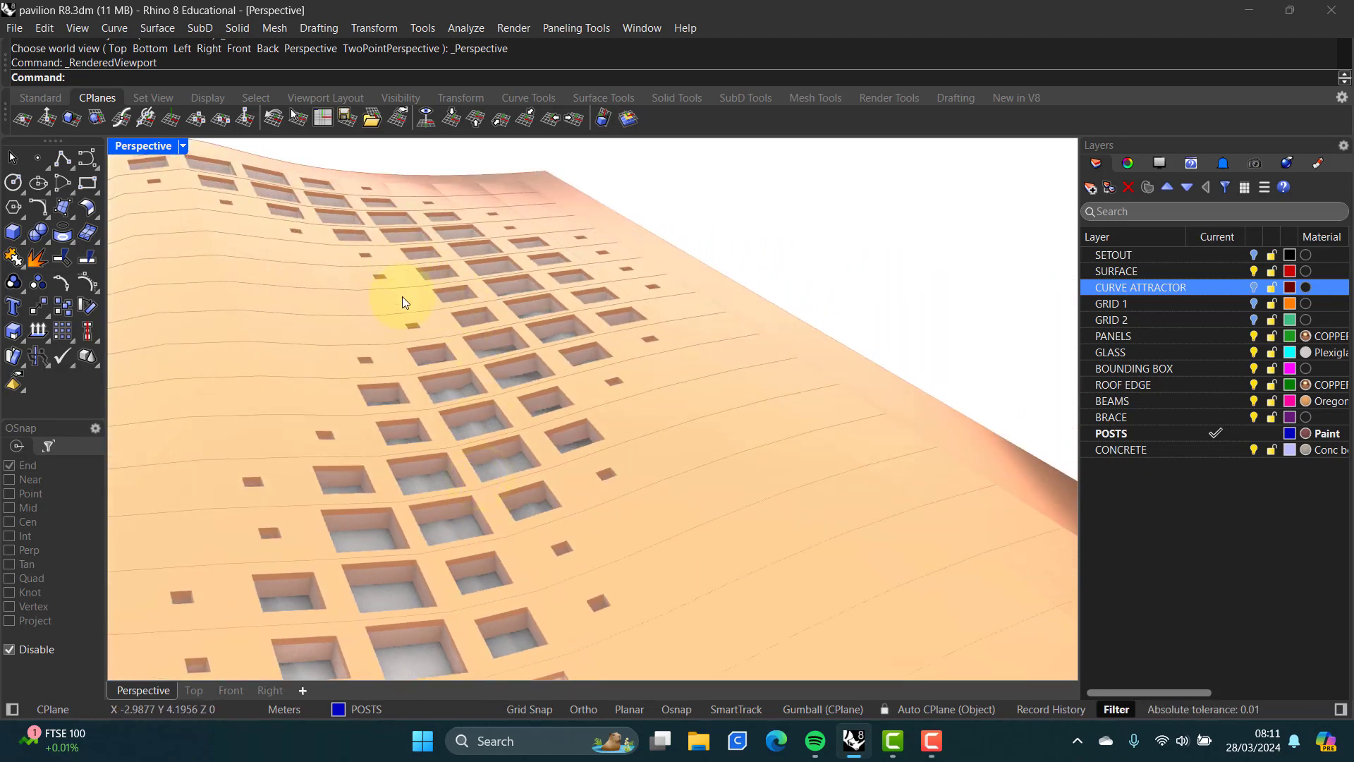
right_drag(403, 302, 404, 251)
scroll(496, 367, down, 8)
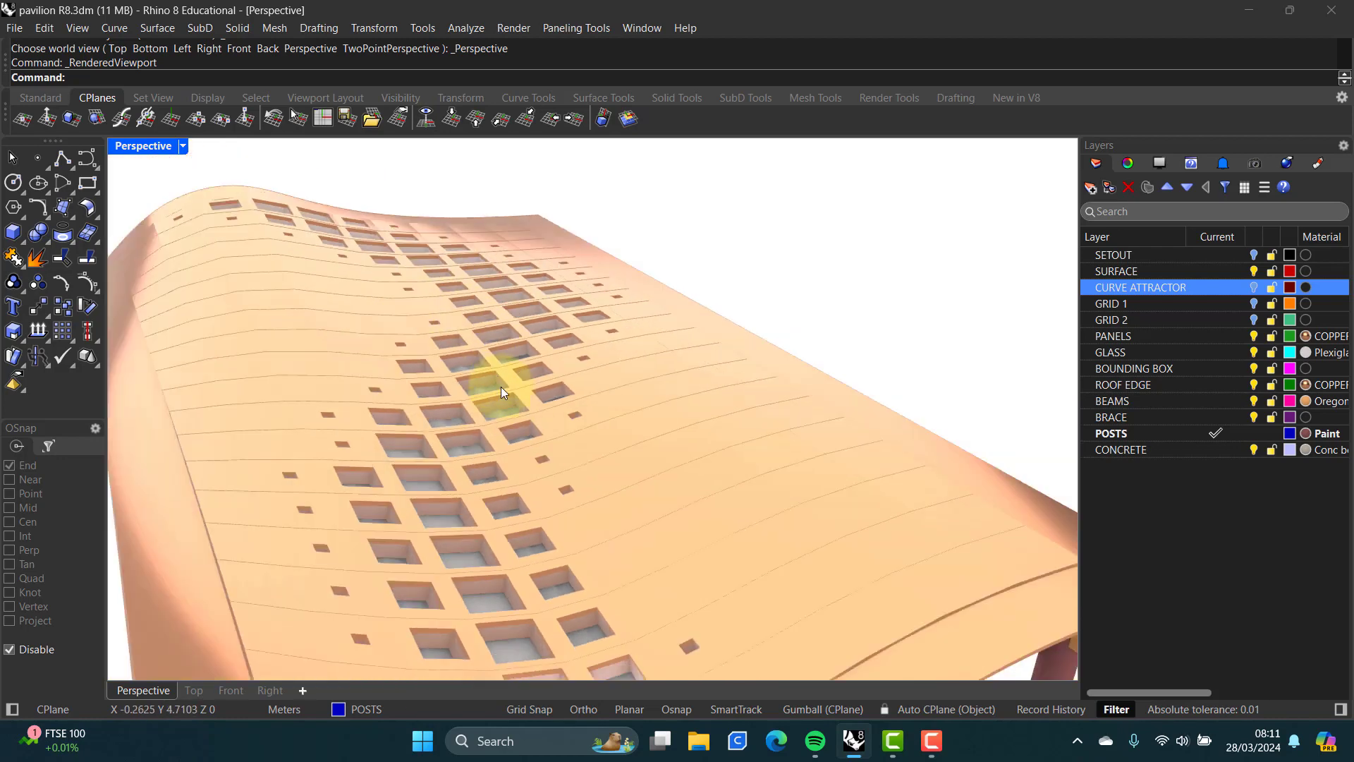
right_drag(497, 409, 569, 431)
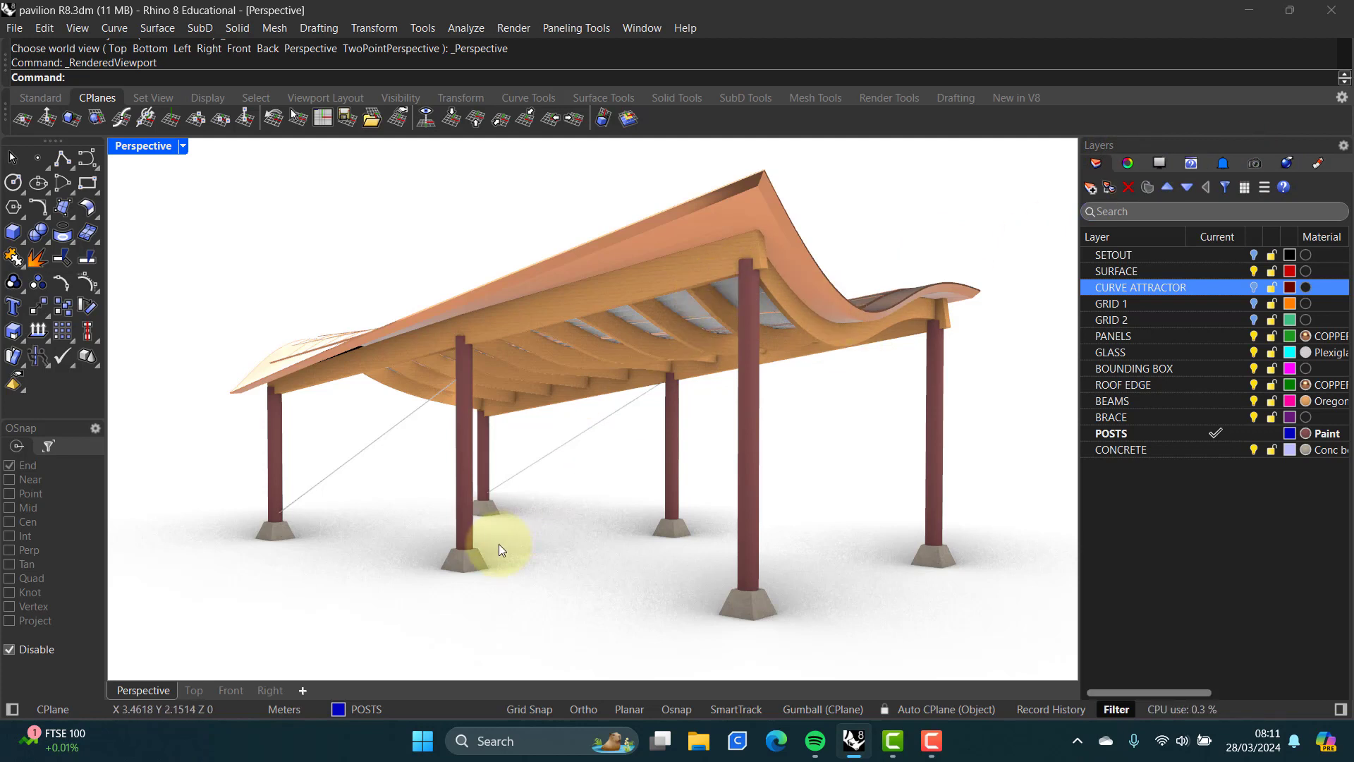
click(1254, 274)
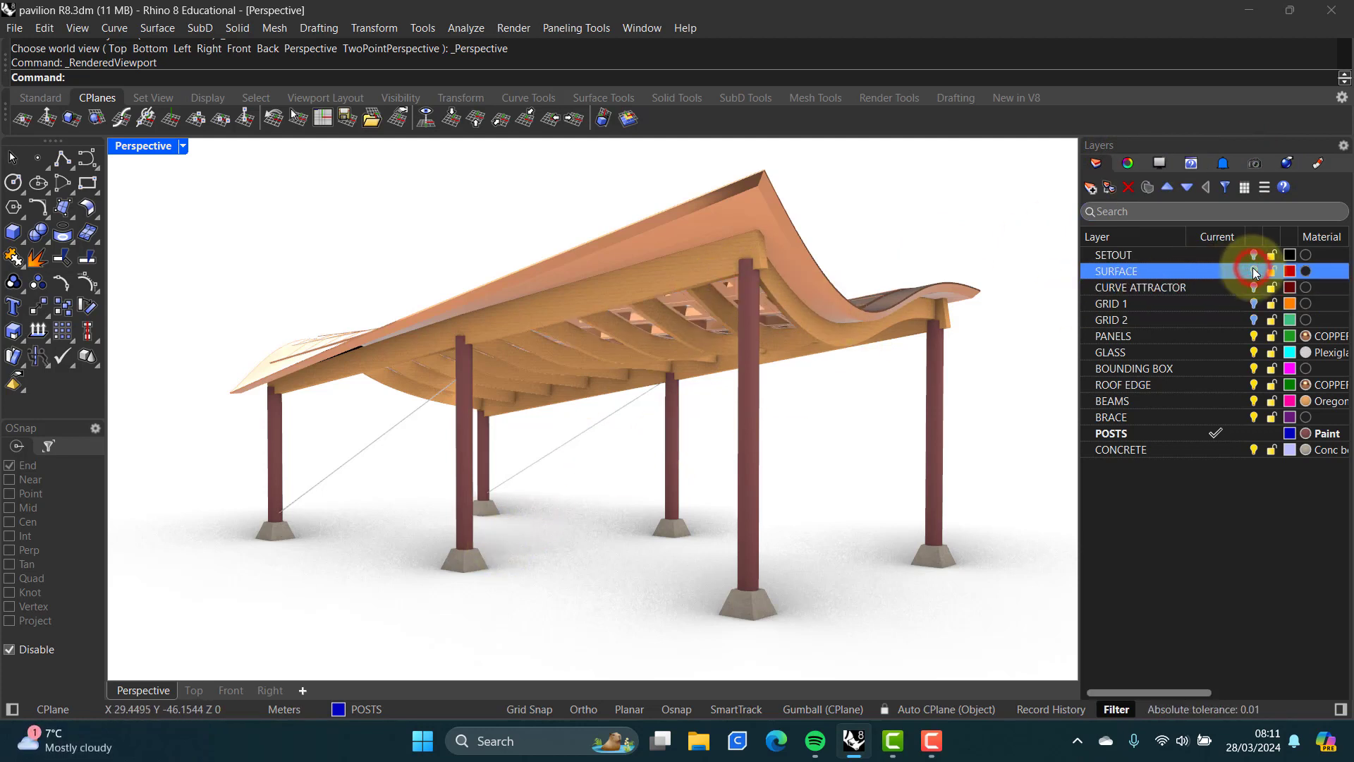
mouse_move(749, 362)
right_down()
mouse_move(762, 287)
mouse_move(740, 360)
mouse_move(753, 360)
right_up()
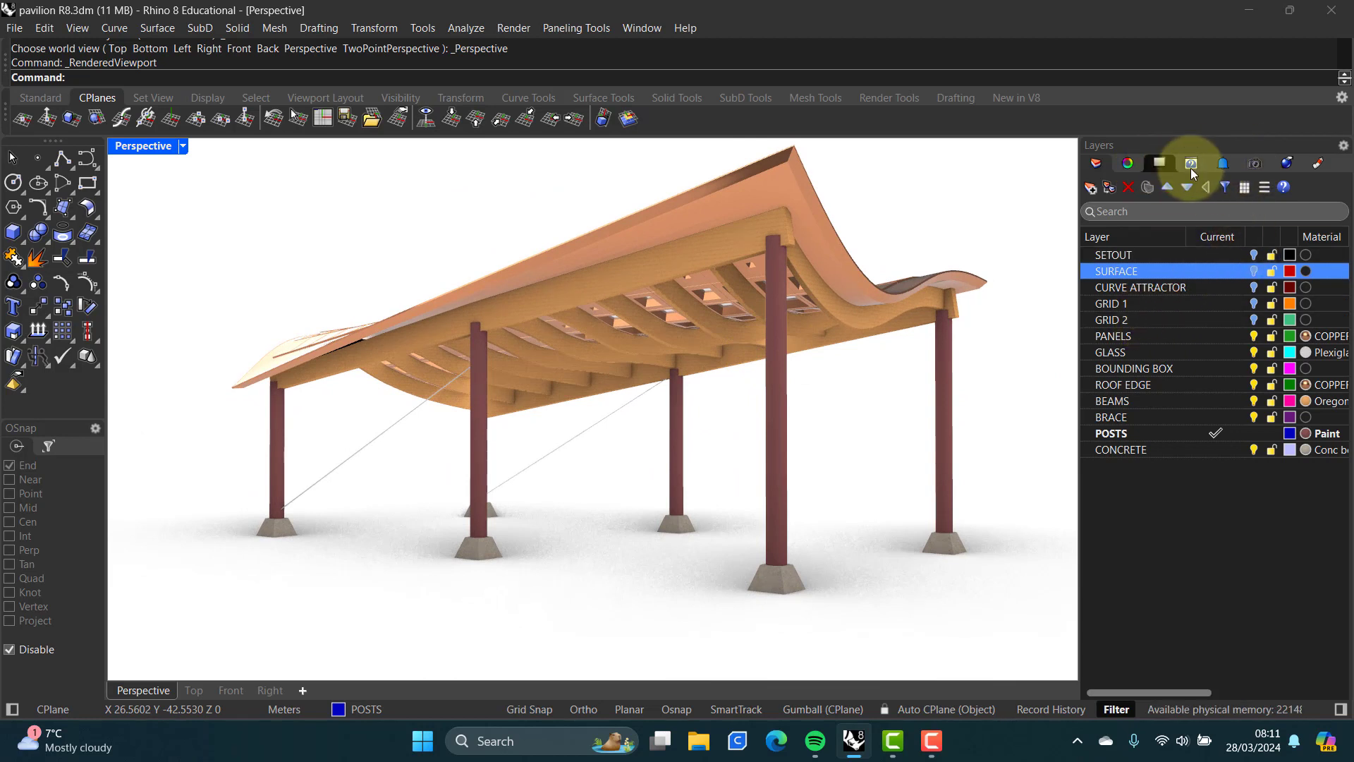
- Turn on the Sun in the lighting section of the render settings, keeping the skylight on
click(1288, 164)
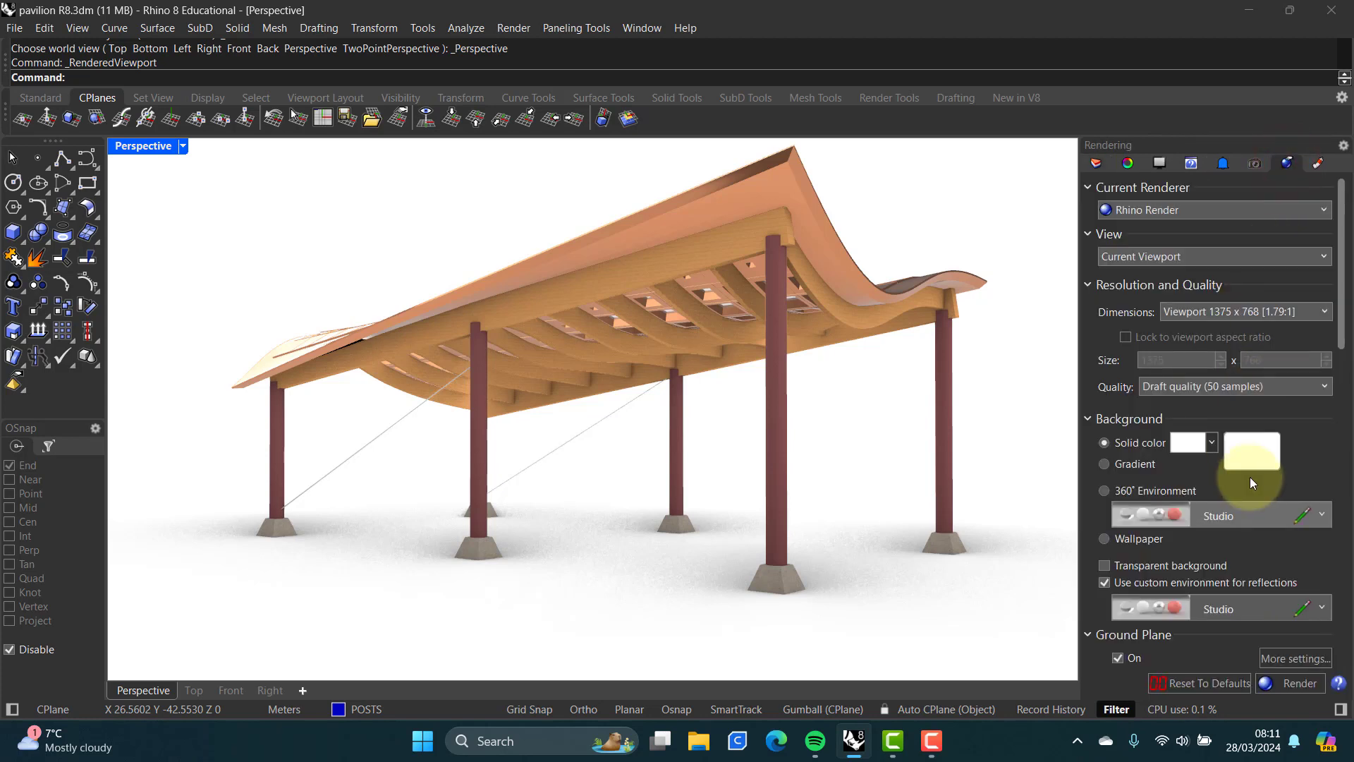
drag(1335, 295, 1338, 402)
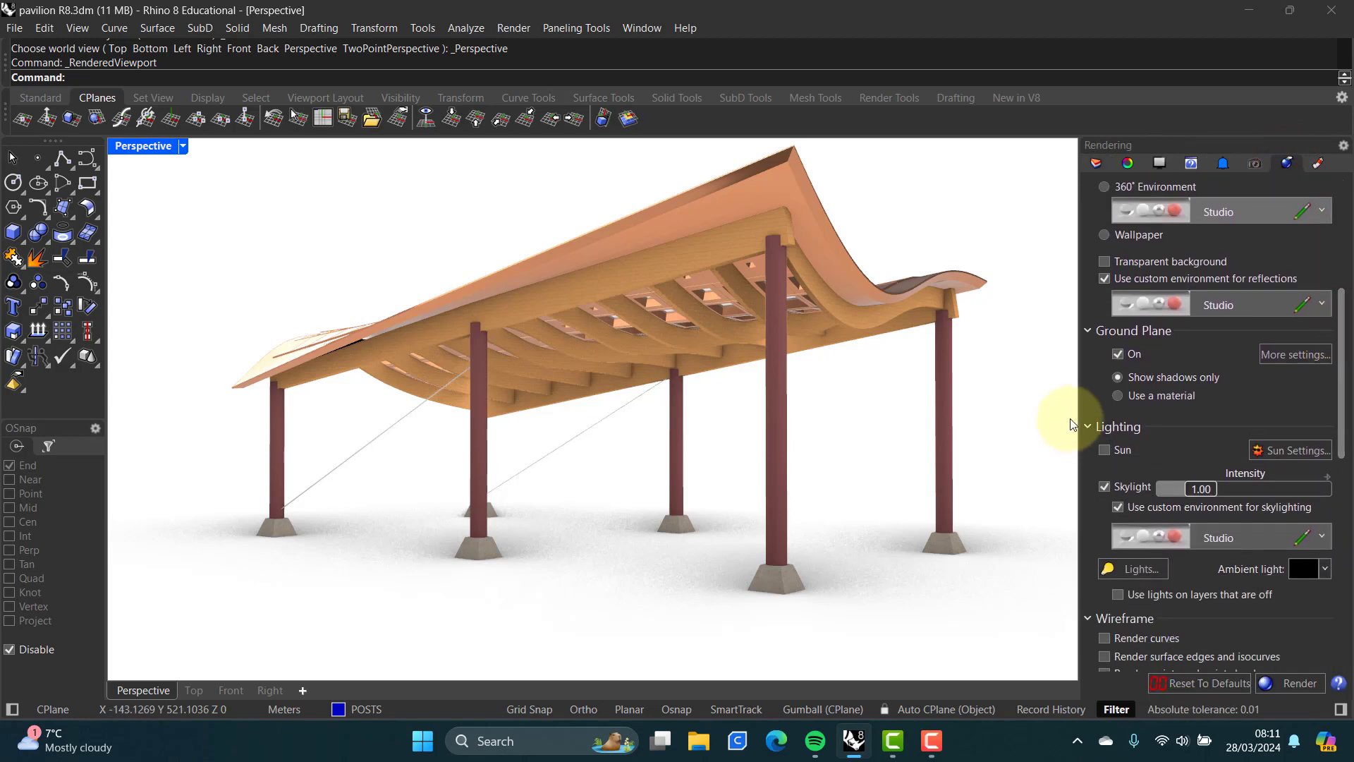
click(1104, 450)
right_drag(753, 459, 599, 468)
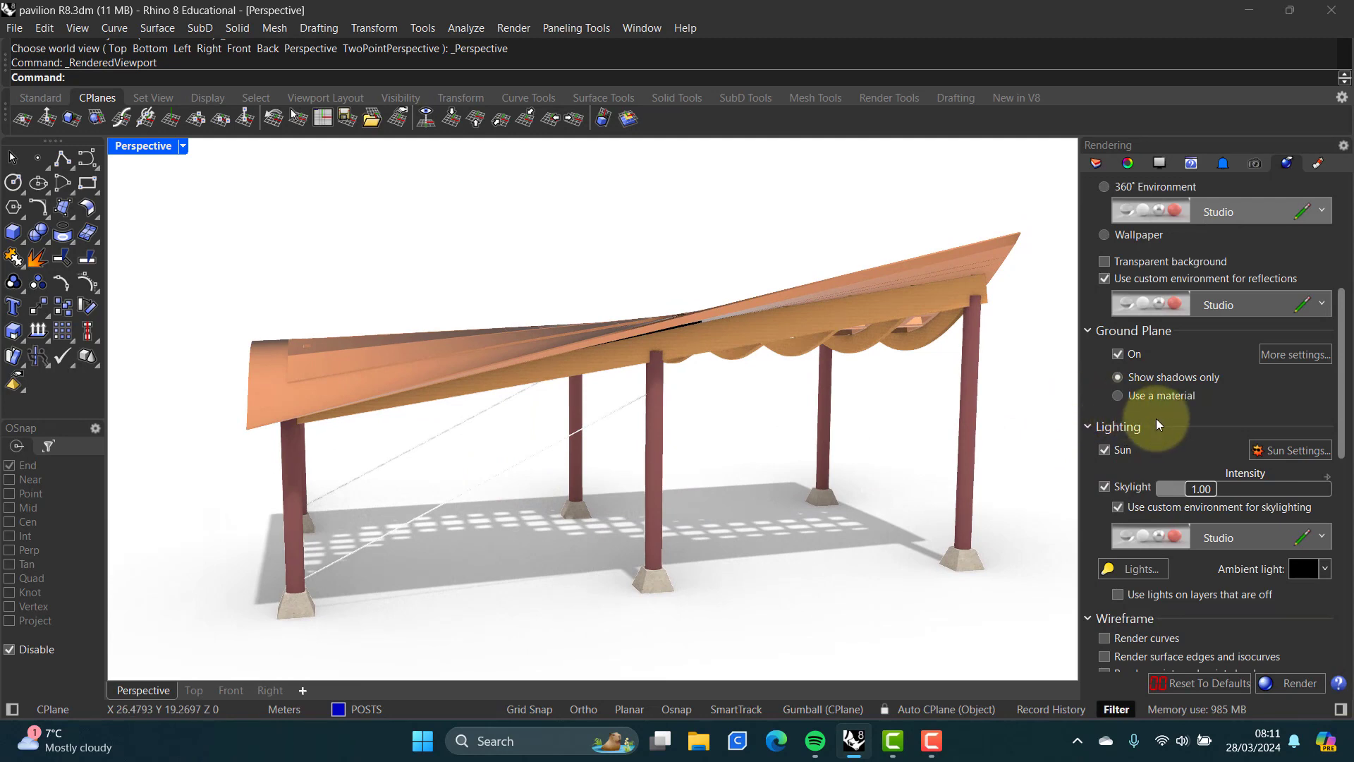
- Enable manual sun control and set the sun's north direction to 298.0° and its altitude to 48.6°
click(1280, 452)
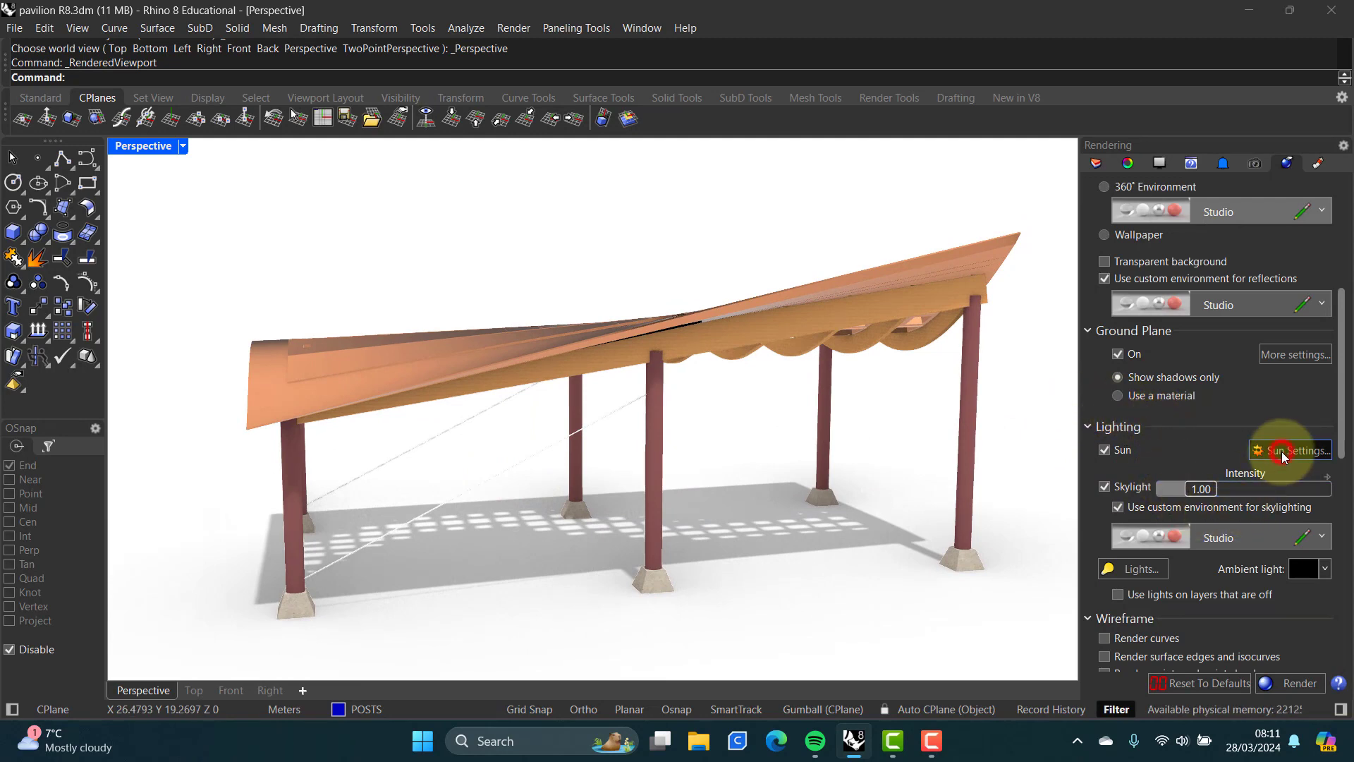
click(741, 153)
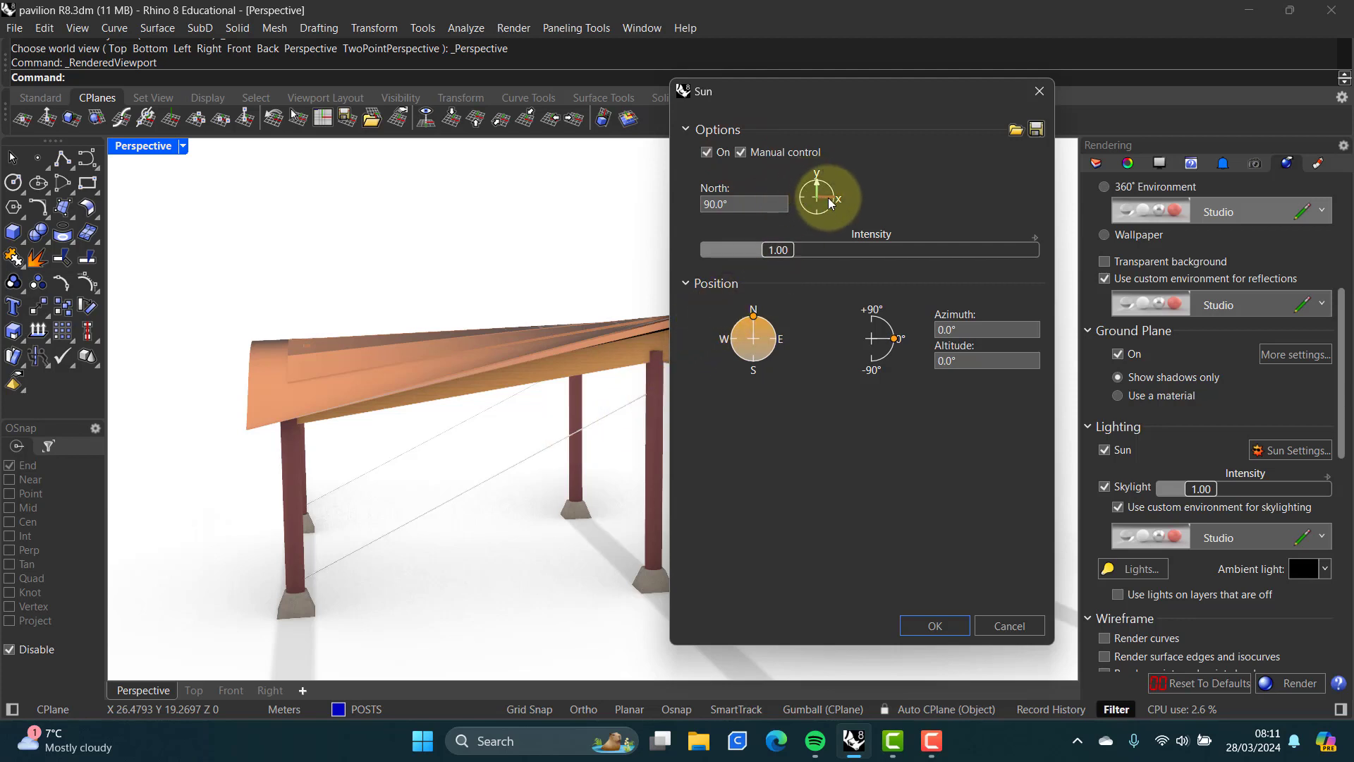
drag(894, 339, 894, 329)
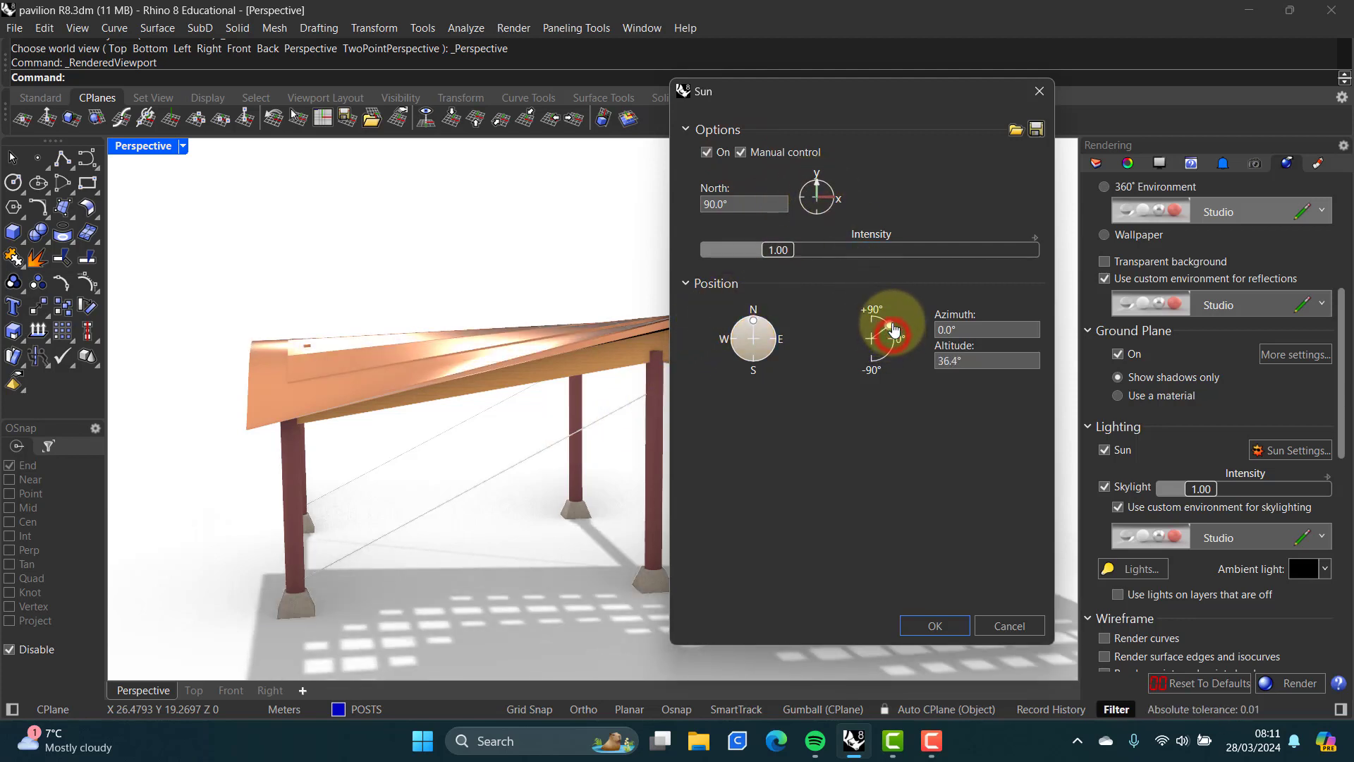
mouse_move(833, 197)
mouse_down()
mouse_move(827, 181)
mouse_move(809, 200)
mouse_move(829, 205)
mouse_move(827, 233)
mouse_move(825, 217)
mouse_up()
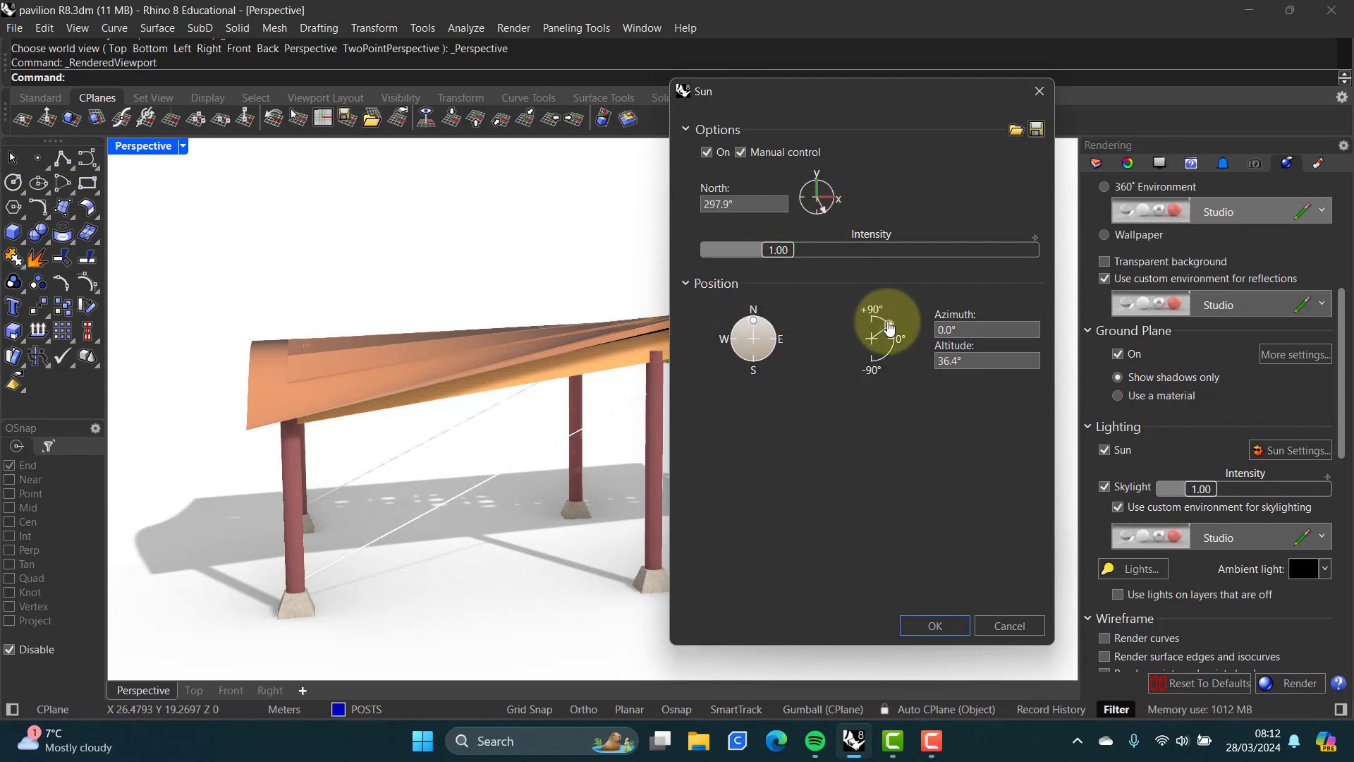
drag(888, 328, 886, 321)
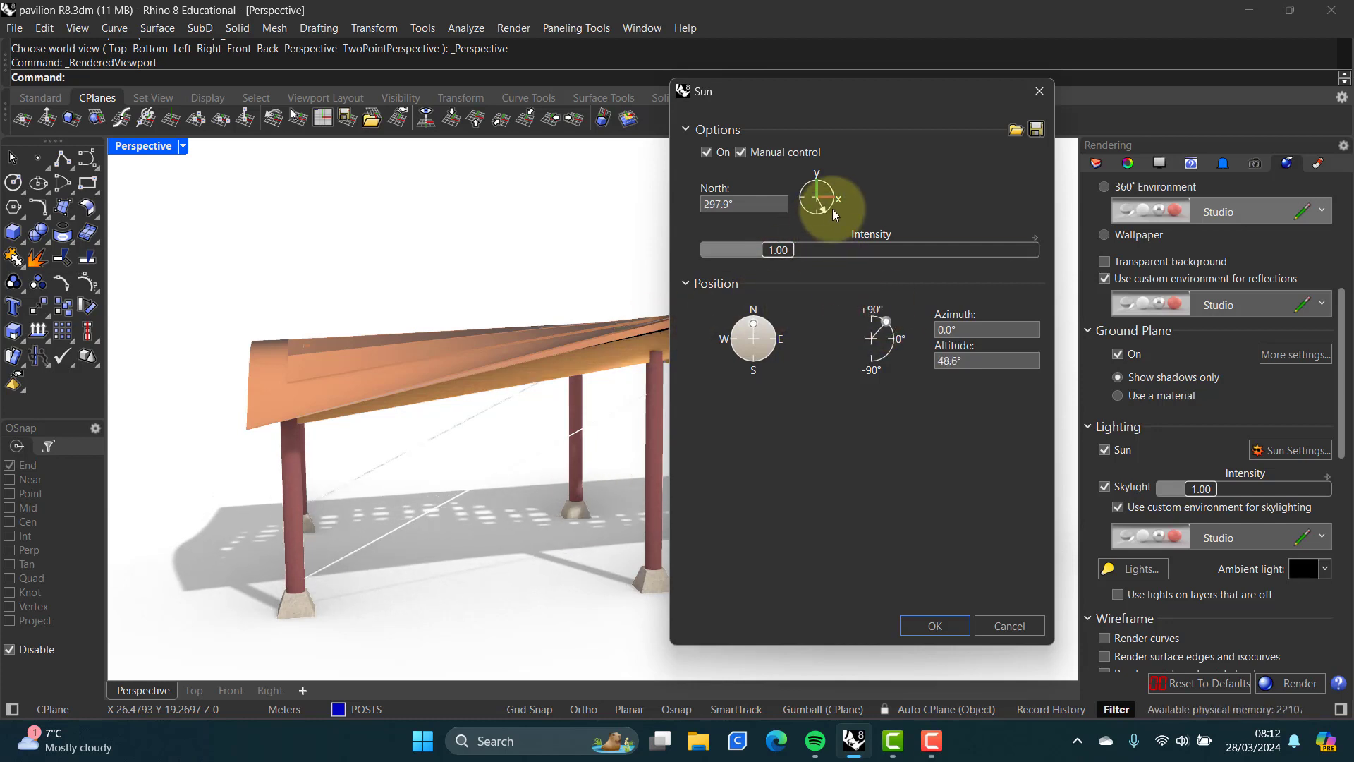
drag(830, 210, 825, 213)
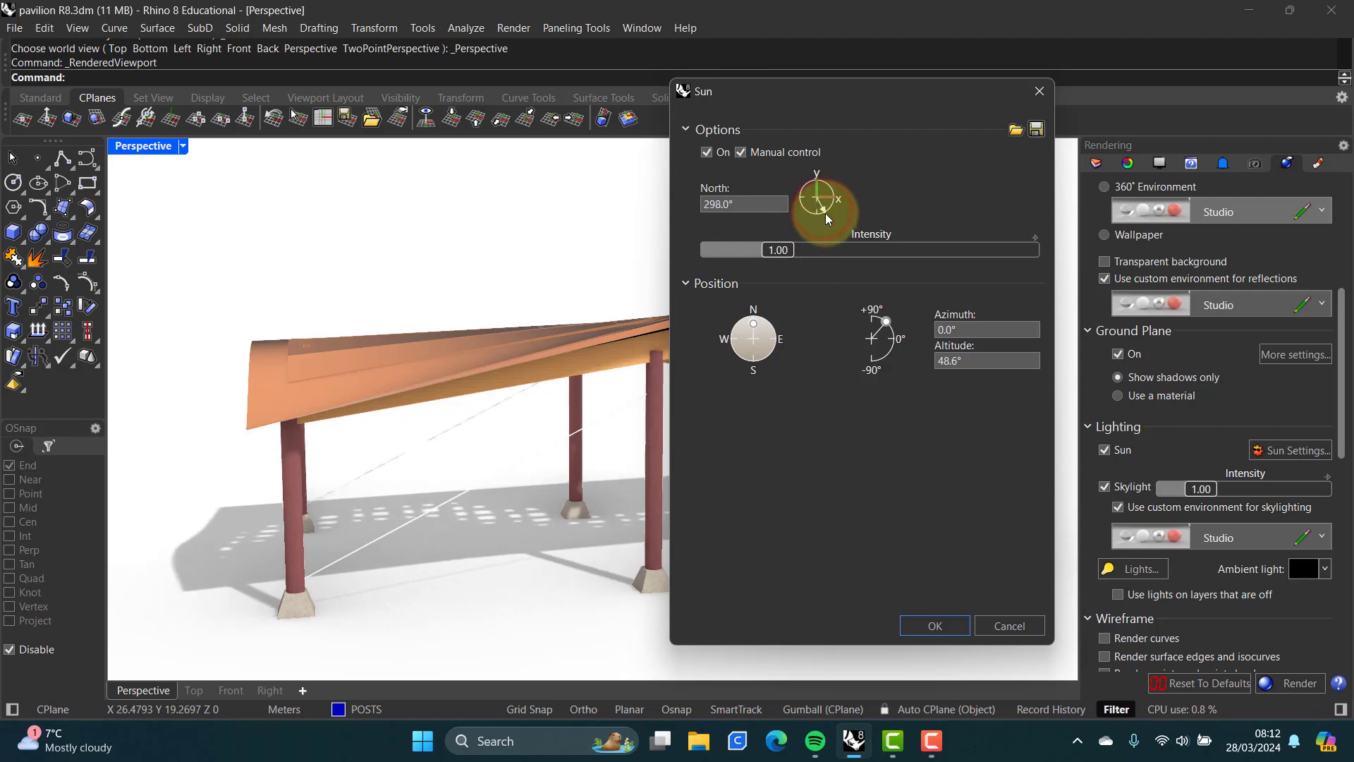
click(586, 388)
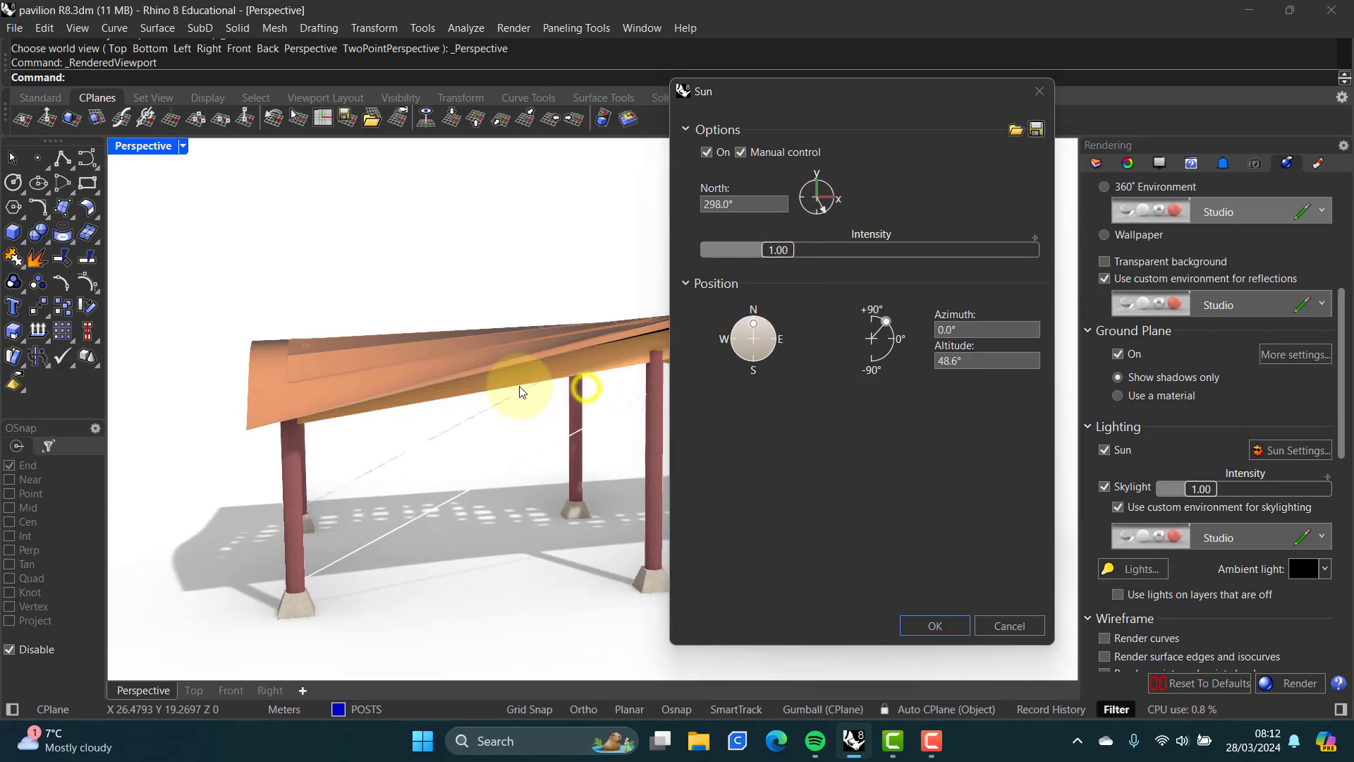
click(935, 625)
- Examine the shadows the perforated roof casts on the ground around the pavilion's rear middle post base
right_drag(755, 486, 780, 460)
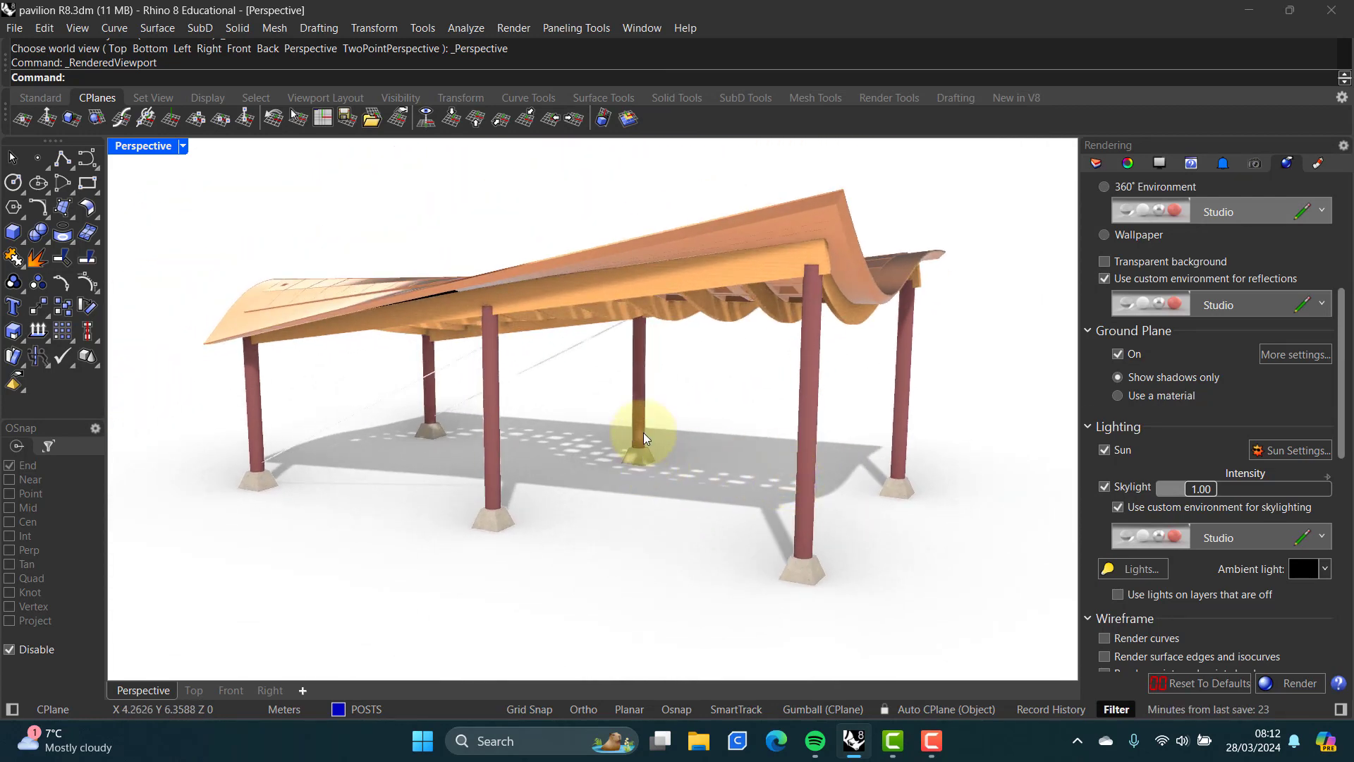
right_drag(637, 473, 636, 428)
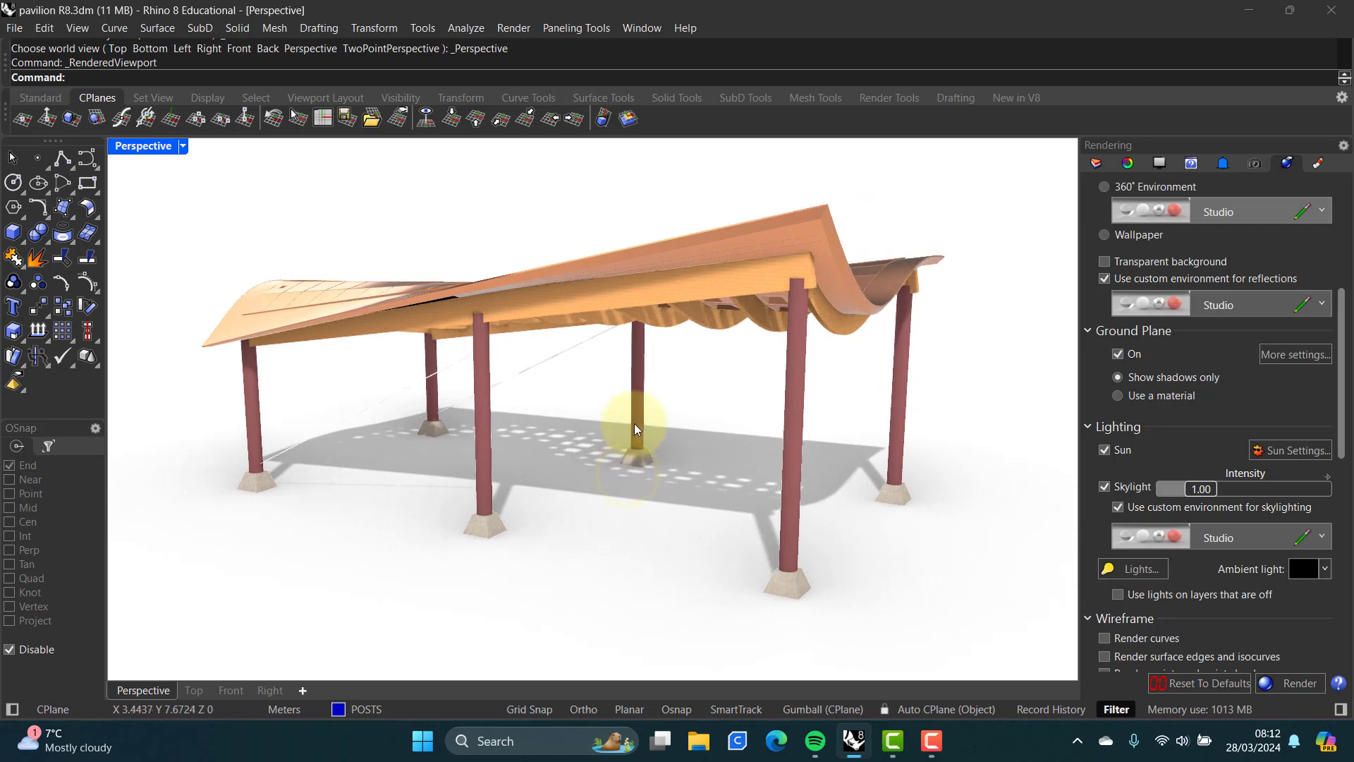
scroll(636, 467, up, 6)
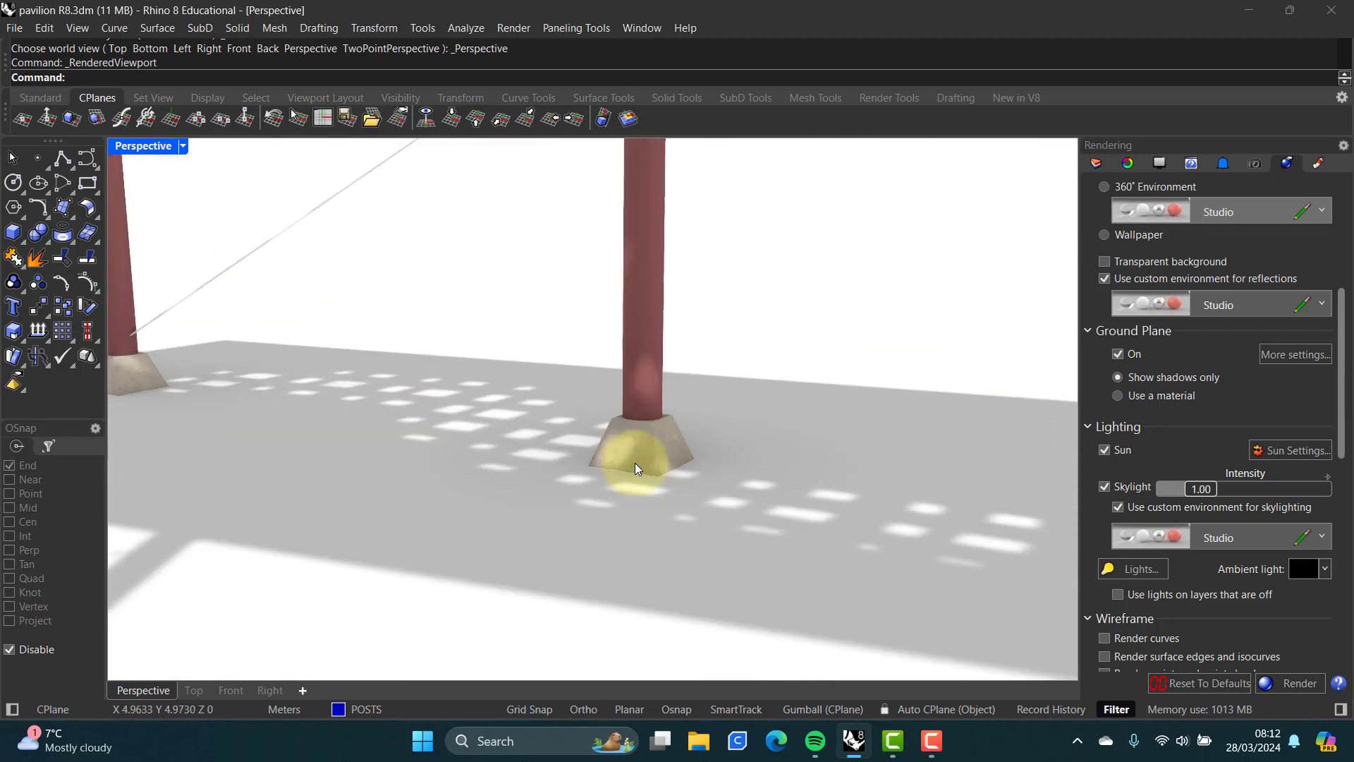
scroll(636, 467, down, 8)
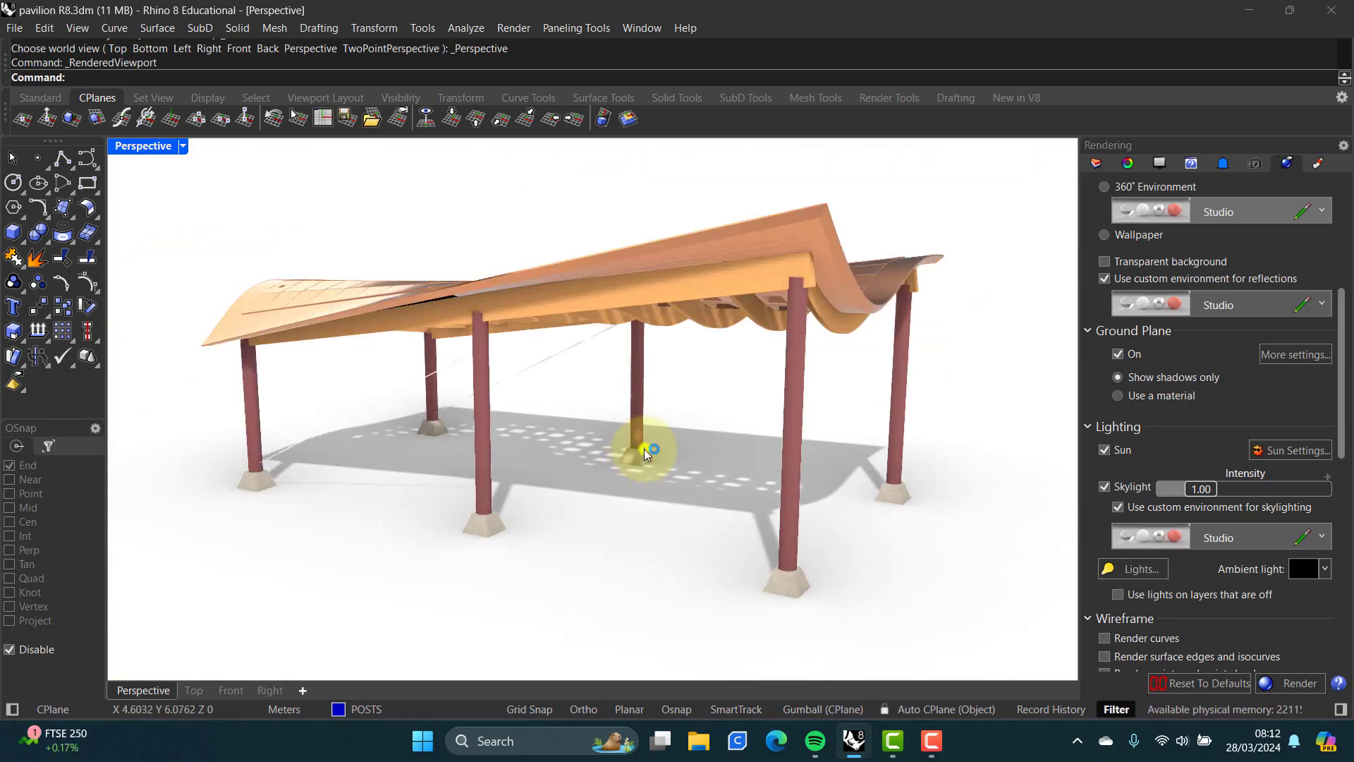
- Examine the roof's underside, checking how sunlight falls through the panel openings onto the curved beams, and return to a low overall view
mouse_move(644, 448)
shift+right_down()
mouse_move(657, 492)
mouse_move(641, 446)
shift+right_up()
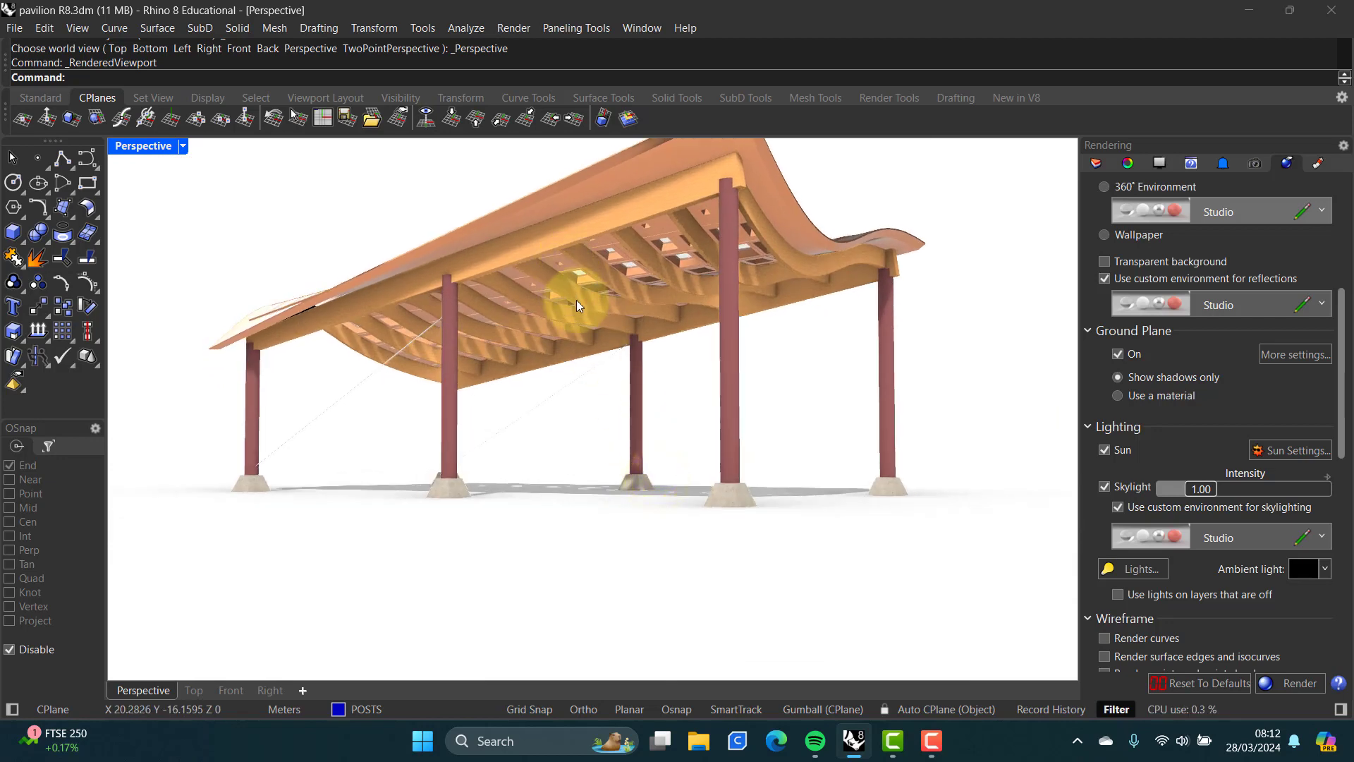
scroll(688, 259, up, 5)
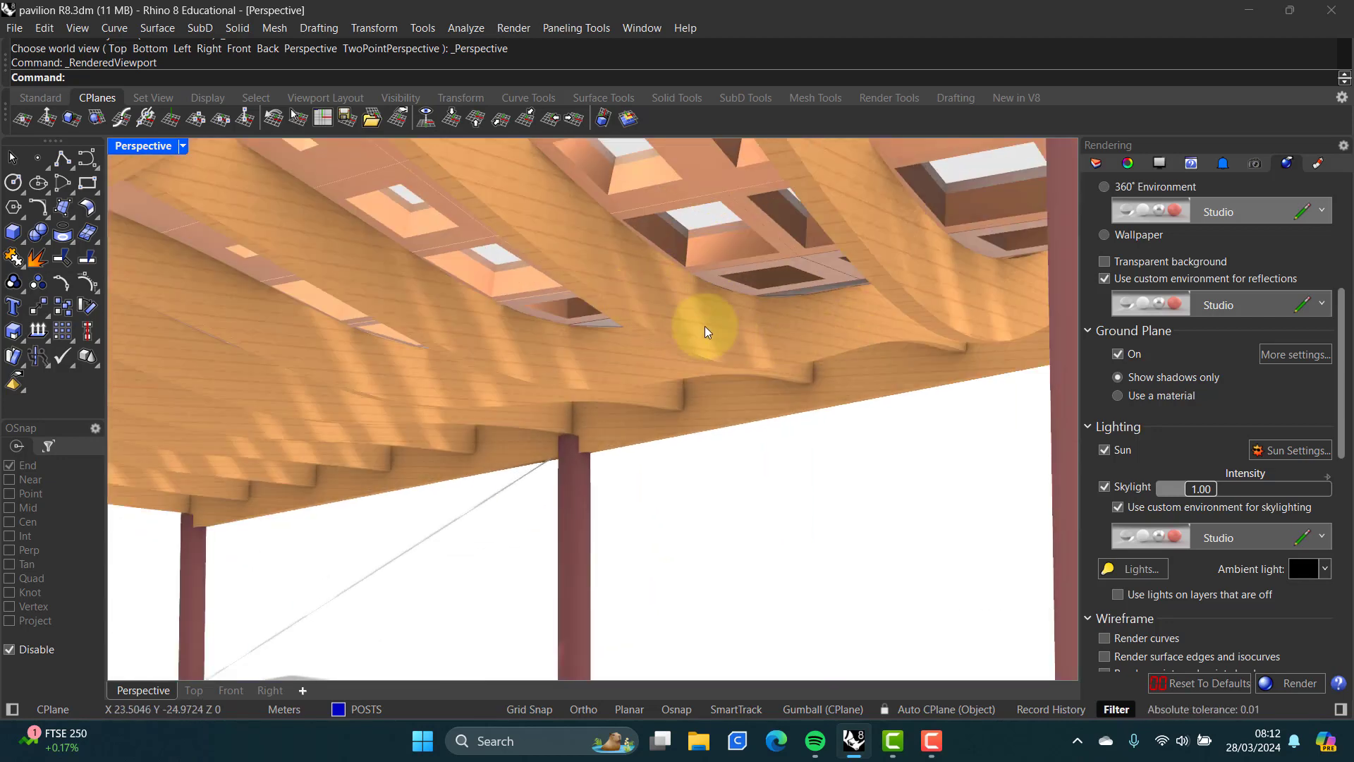
scroll(701, 323, down, 4)
right_drag(653, 321, 663, 358)
scroll(663, 327, down, 5)
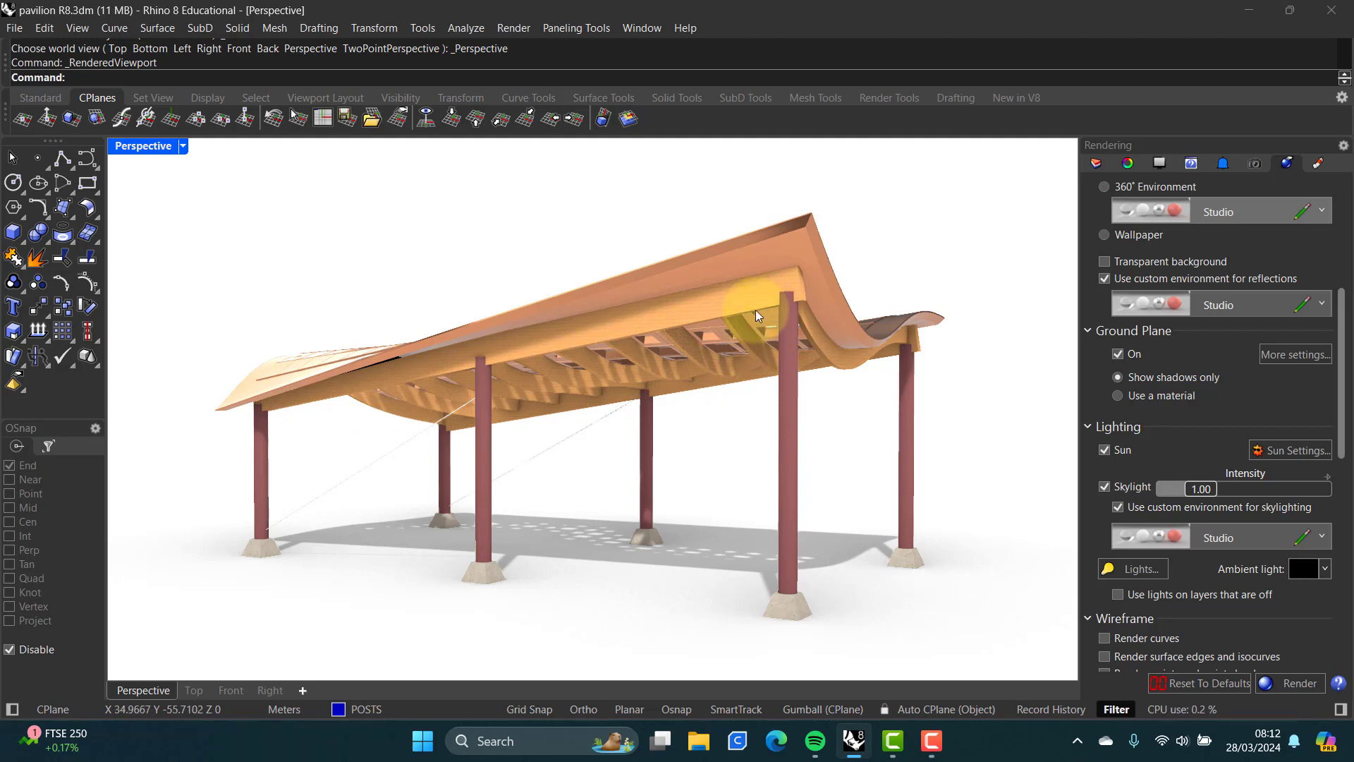
right_drag(724, 323, 691, 383)
scroll(722, 328, down, 2)
scroll(713, 351, up, 3)
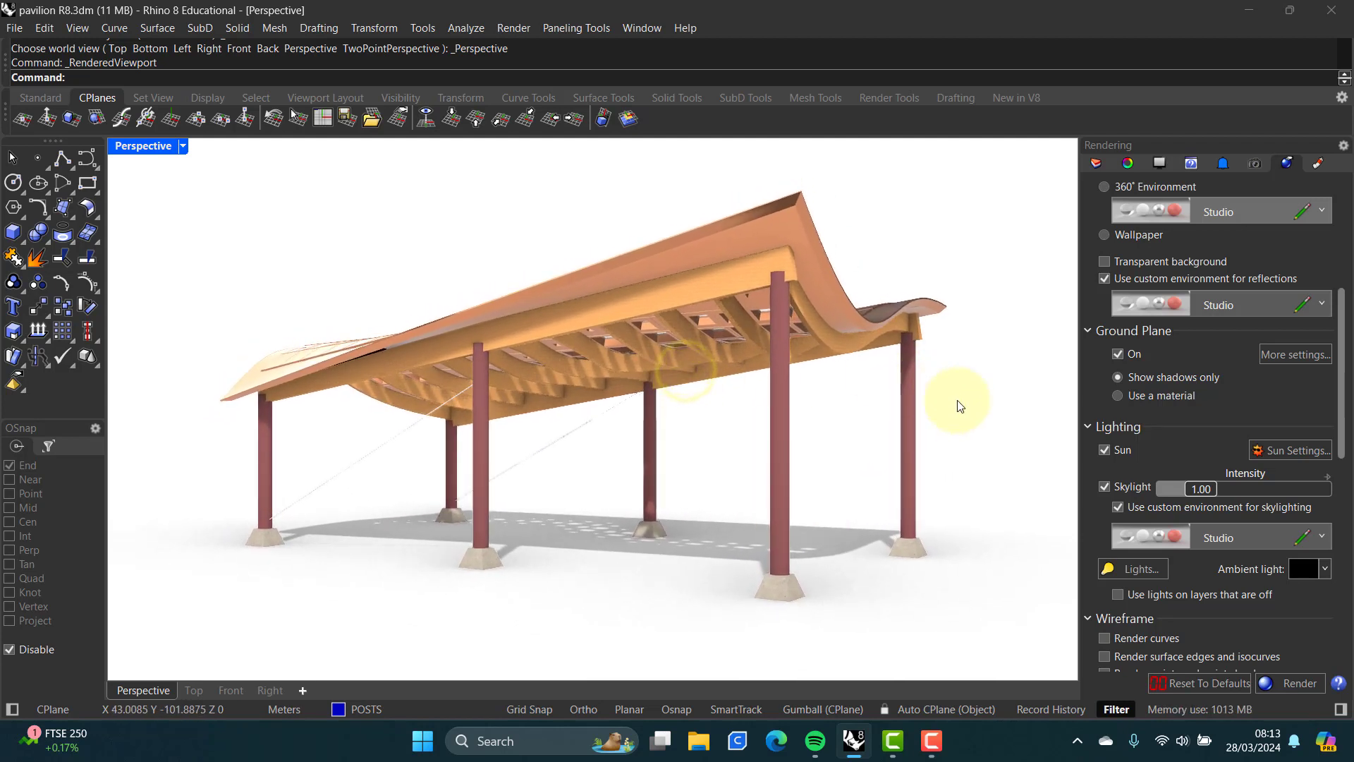